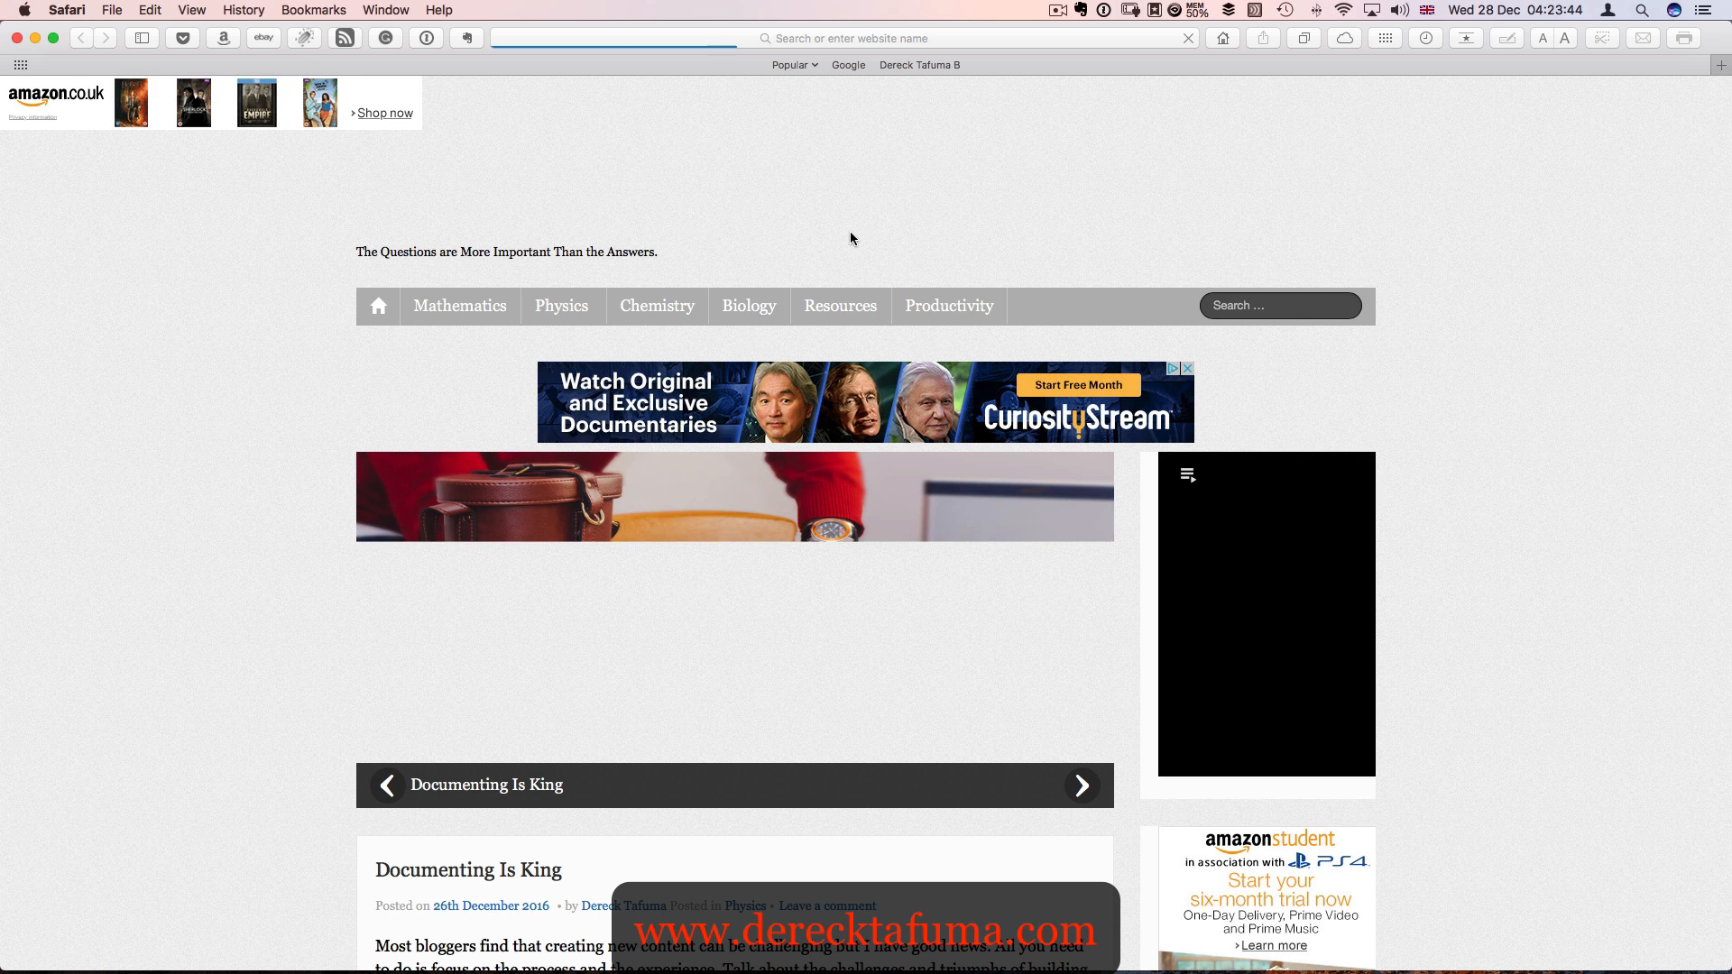
scroll(912, 323, "down", 10)
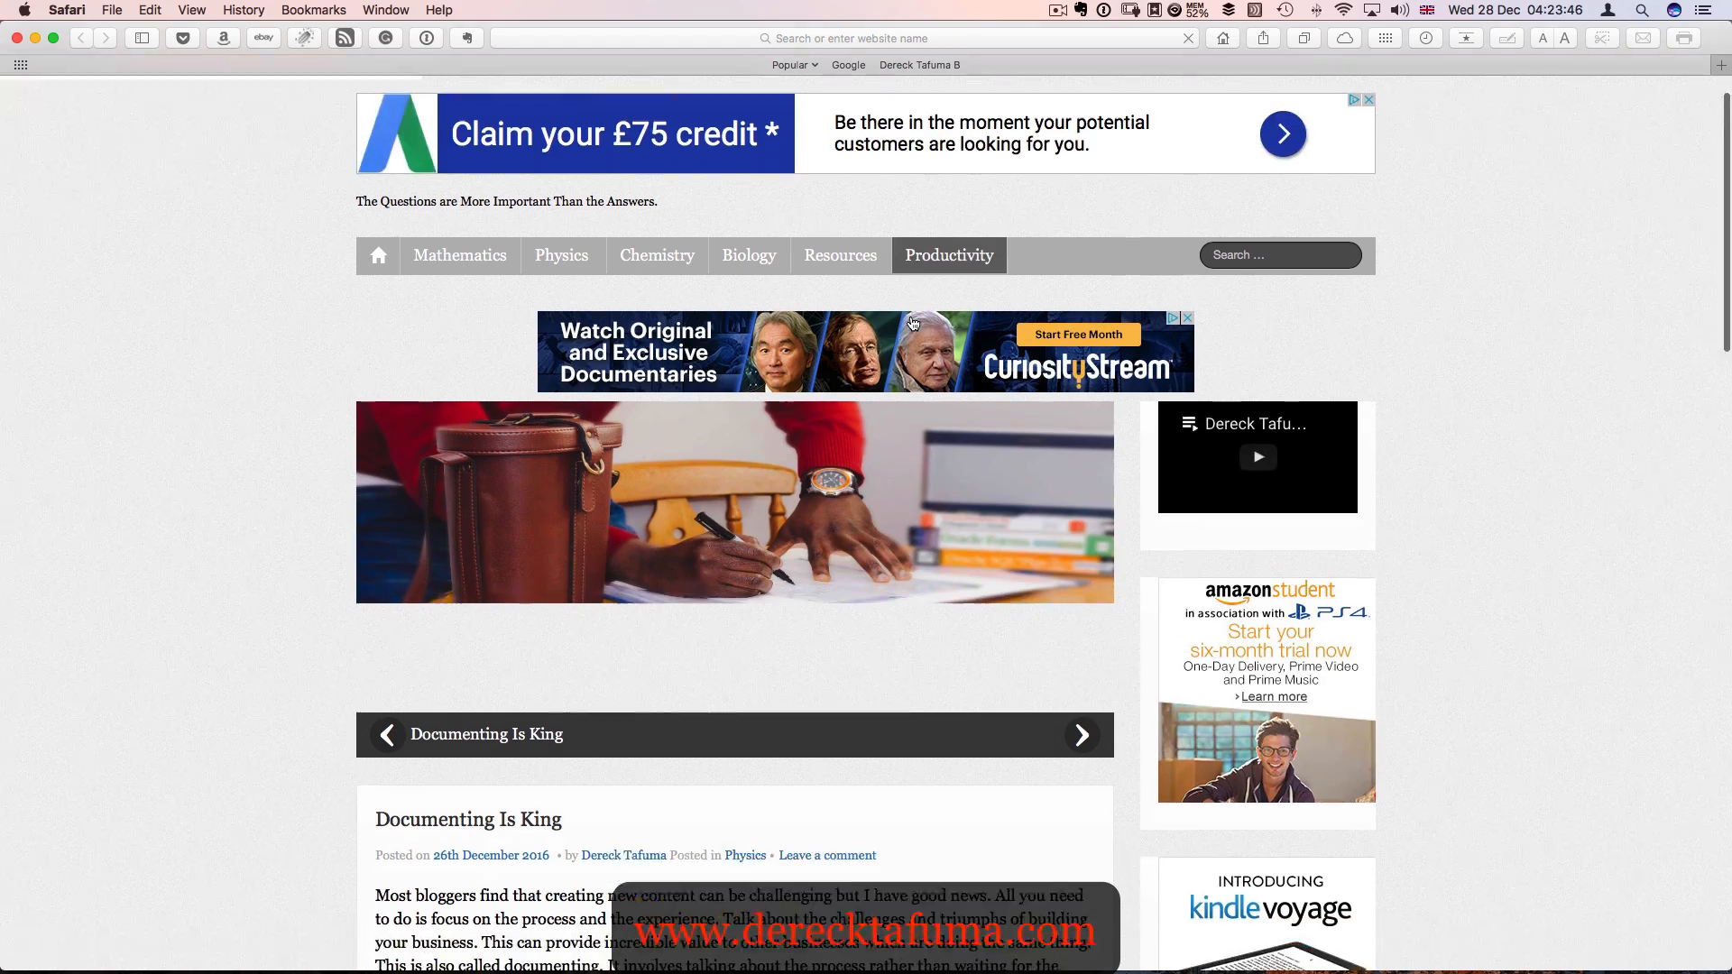
scroll(913, 323, "down", 15)
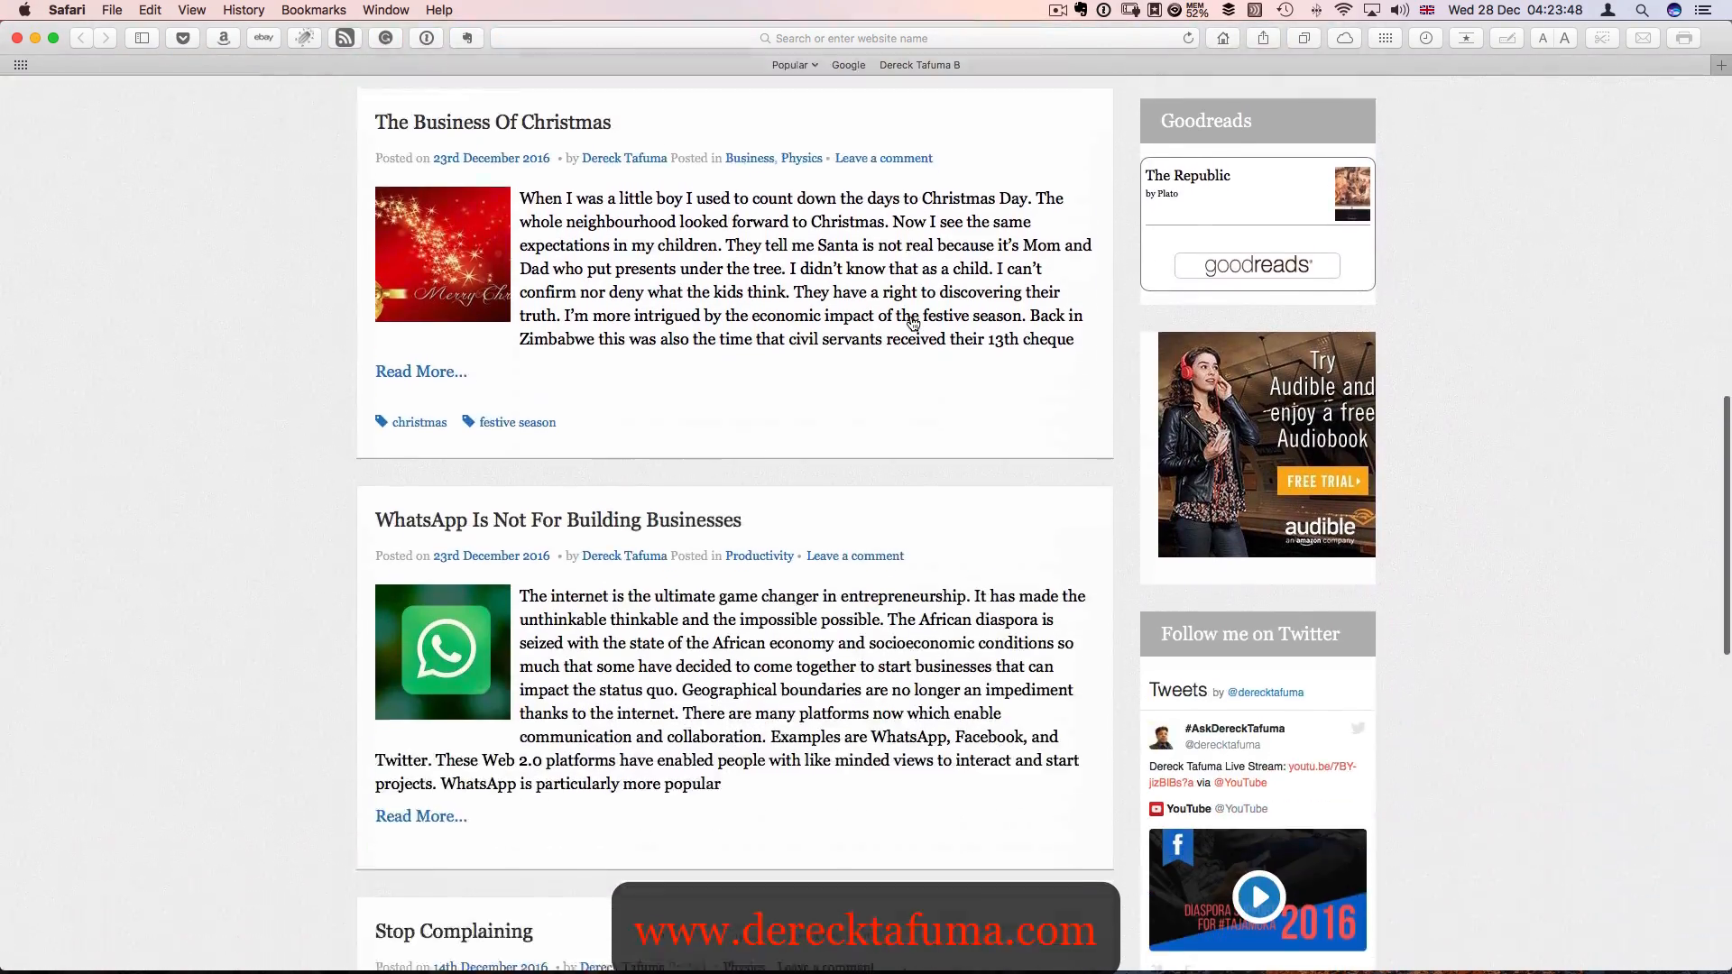
scroll(911, 322, "up", 20)
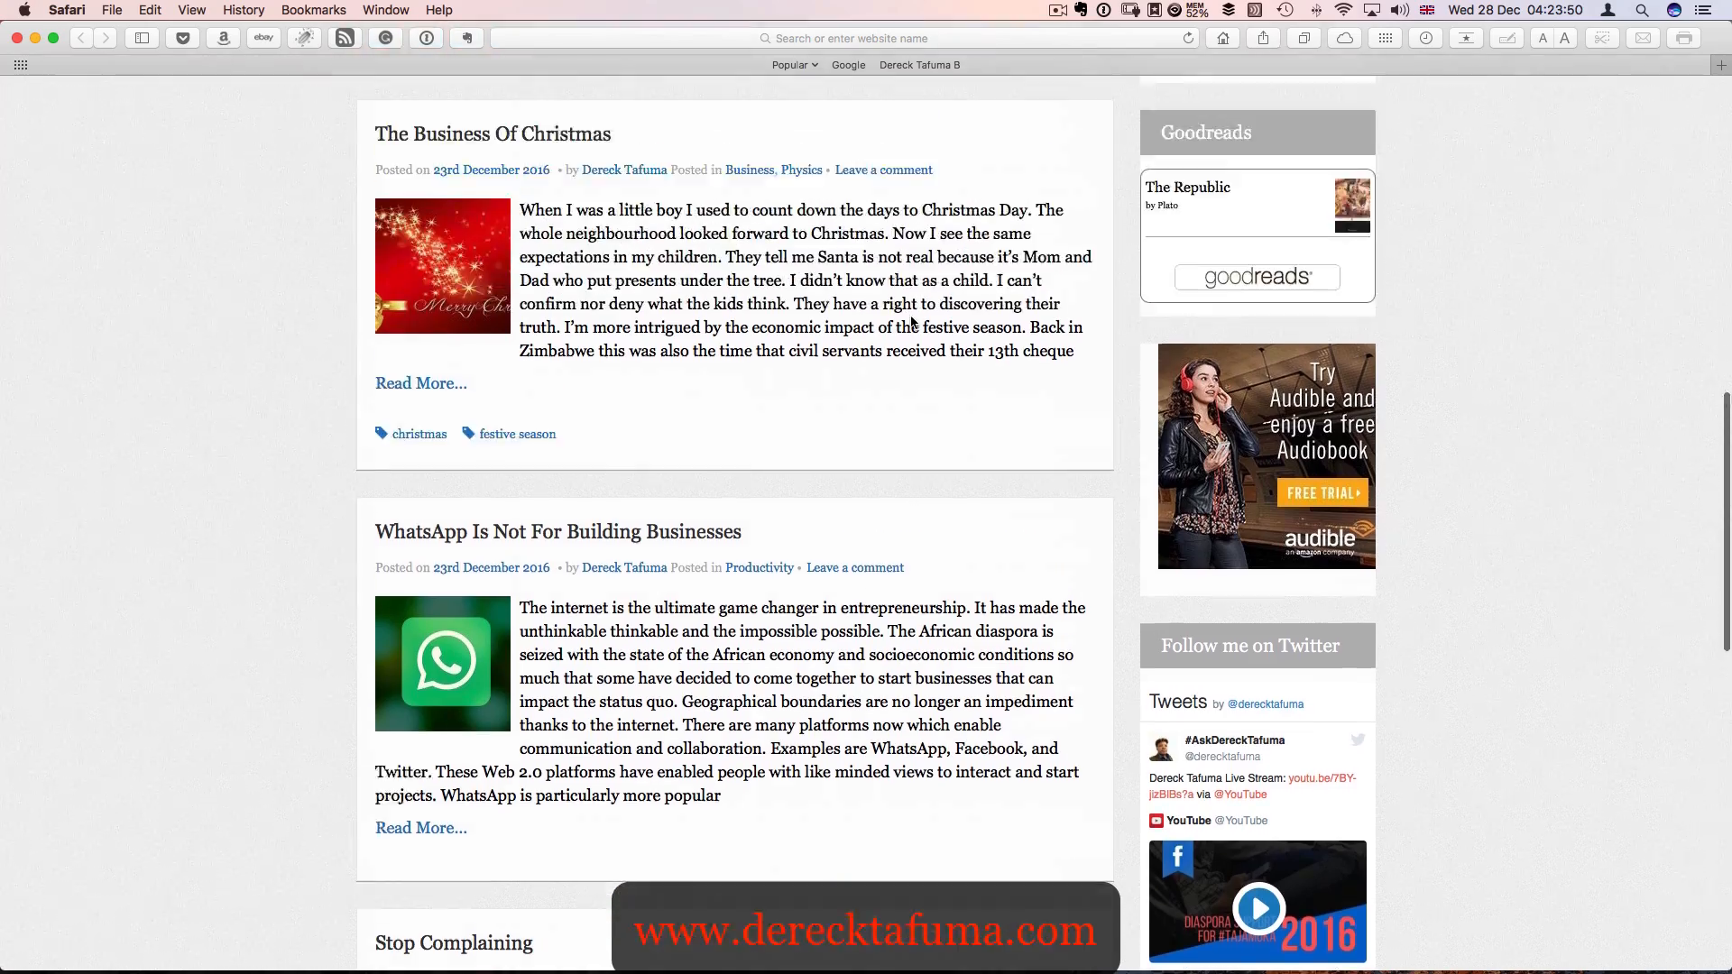
scroll(911, 322, "up", 4)
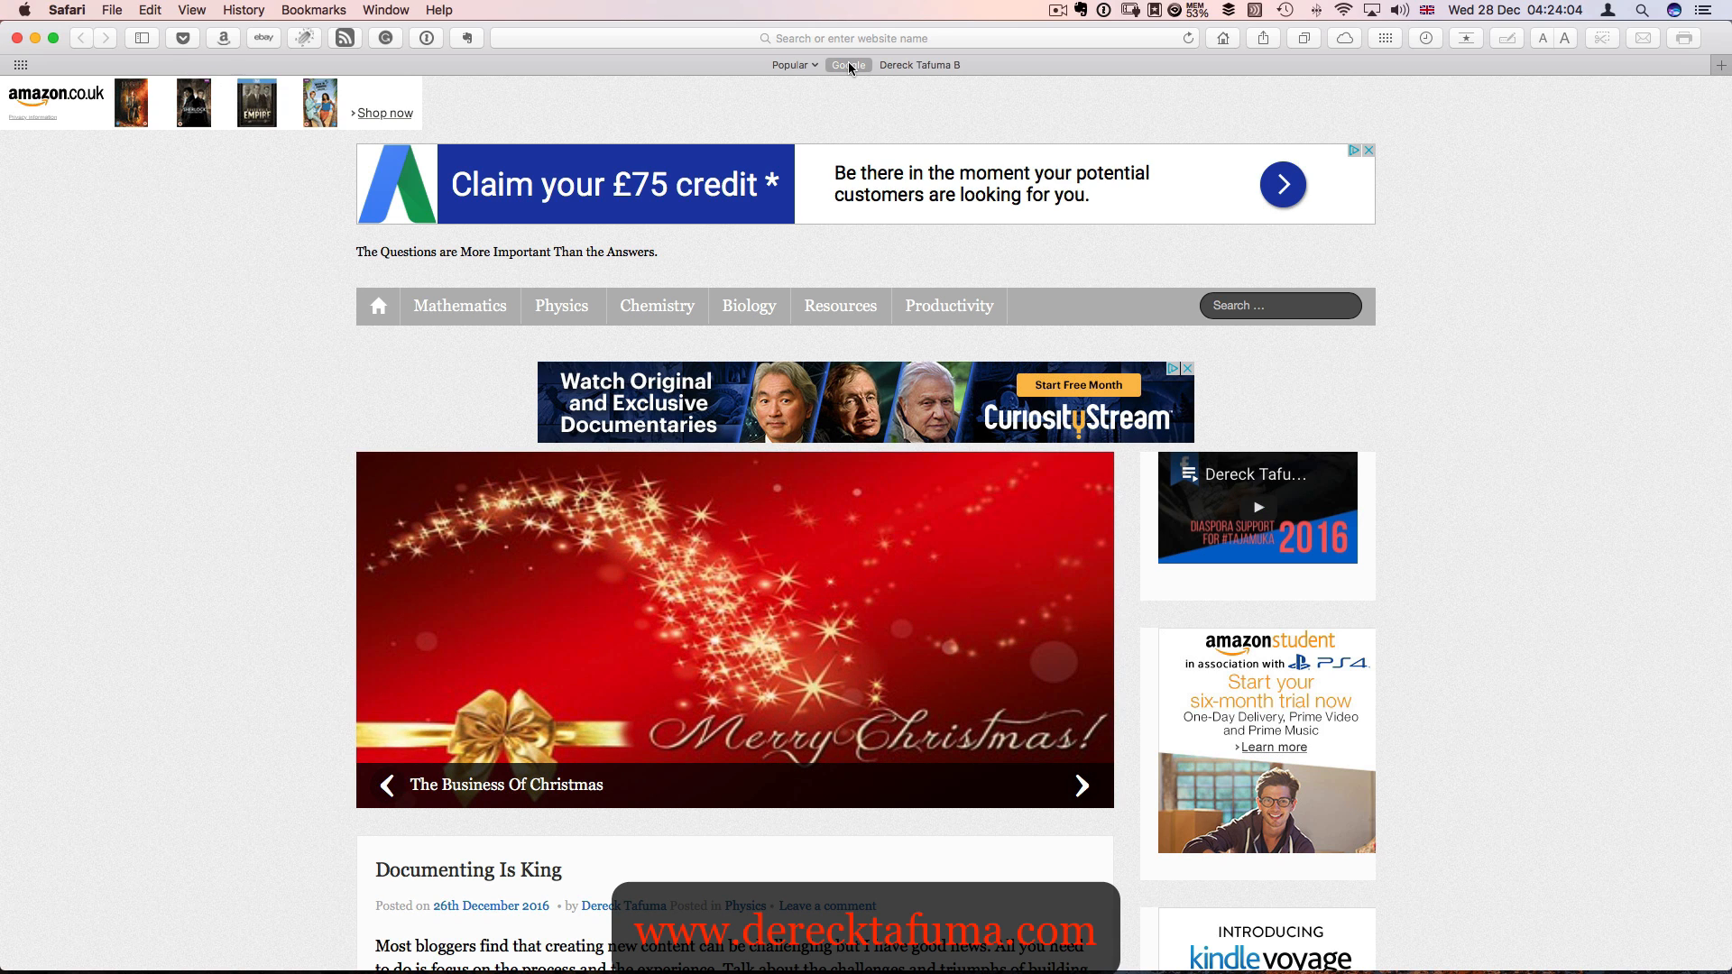
- Open YouTube in a new browser tab by way of Google and go to the channel's Creator Studio
left_click(1722, 67)
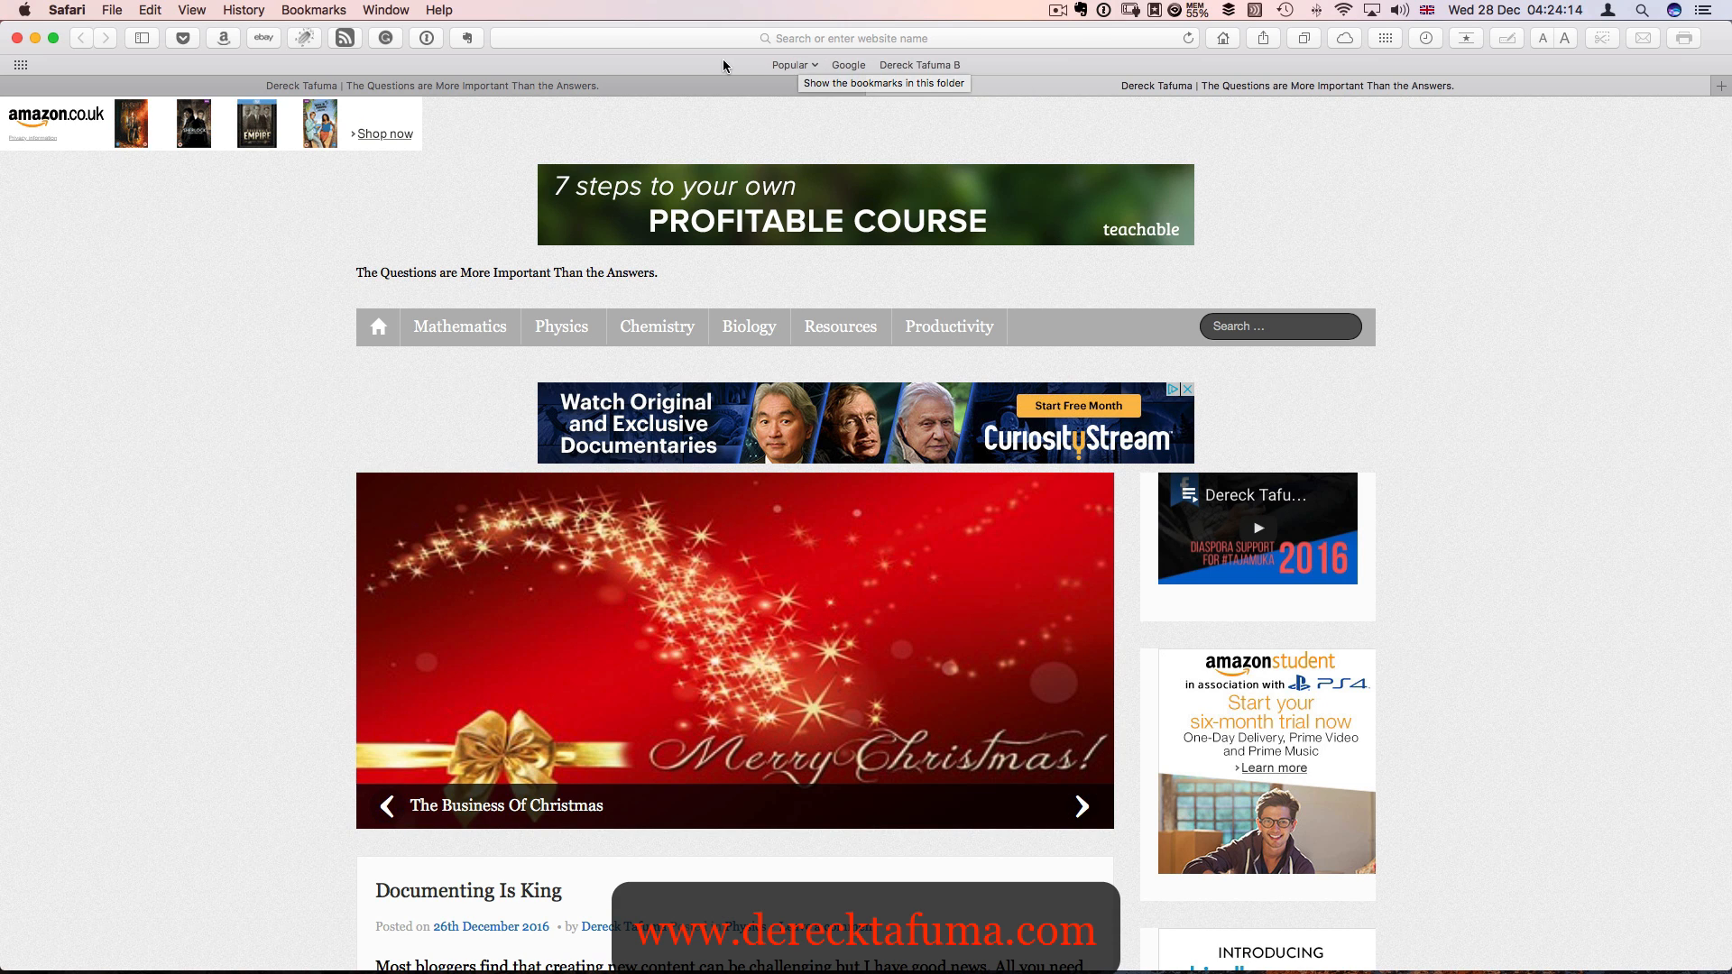
left_click(857, 67)
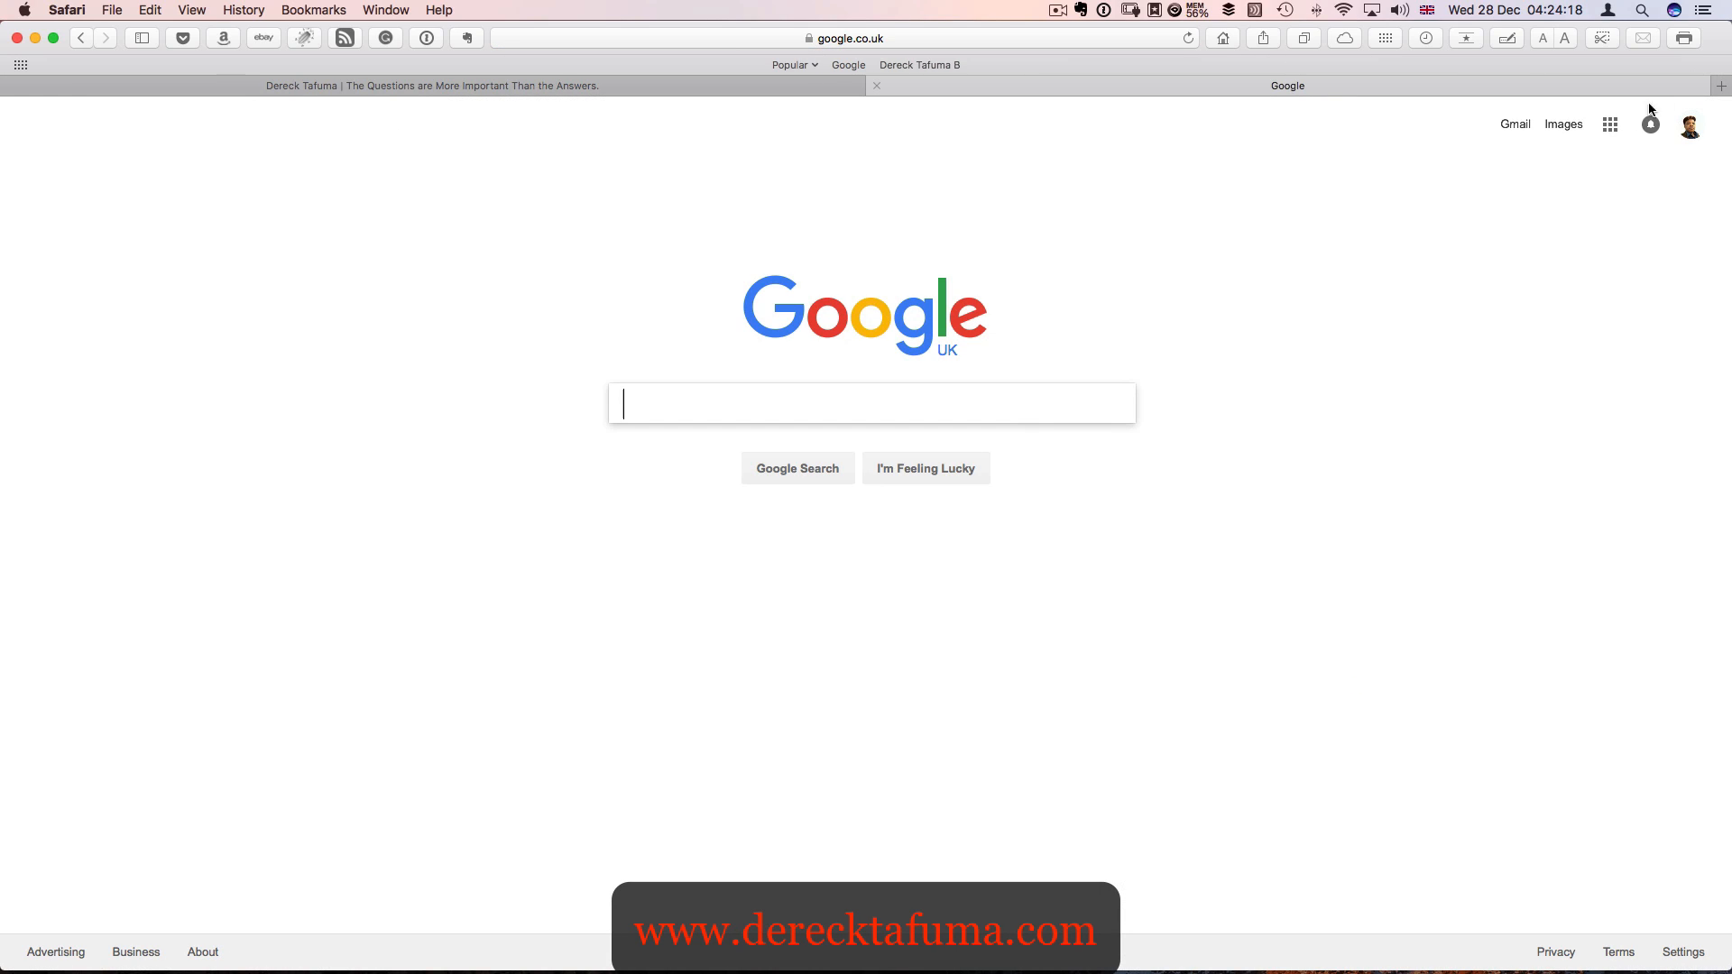
left_click(1610, 124)
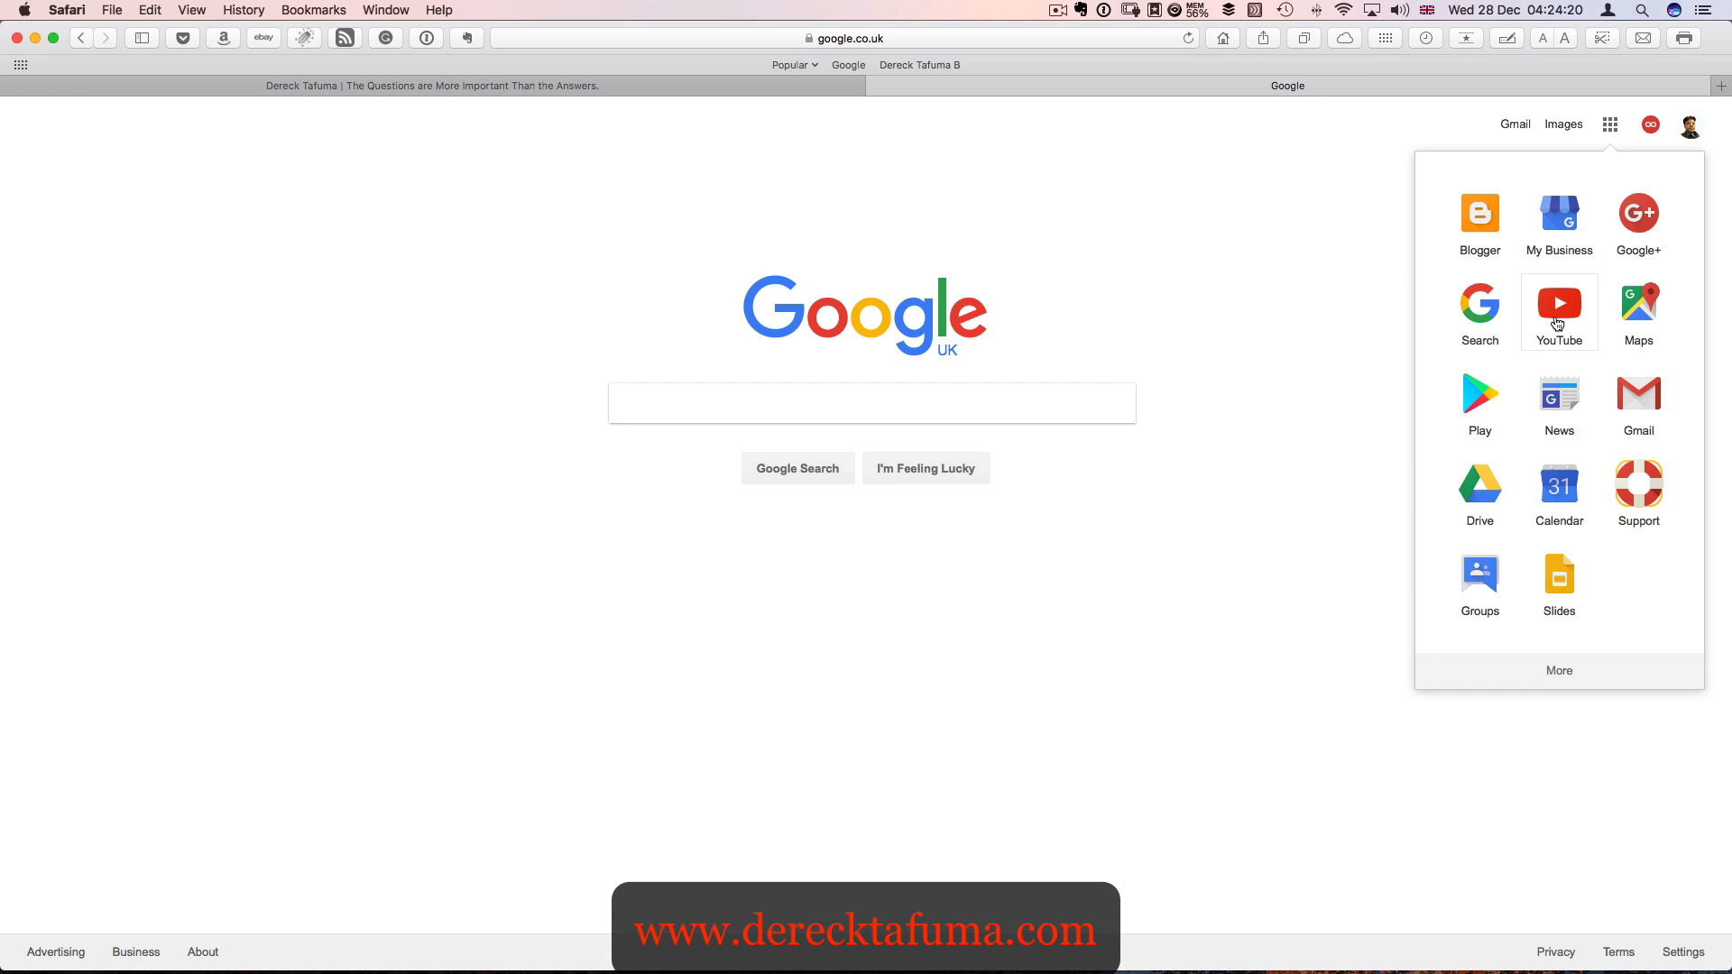
left_click(1557, 311)
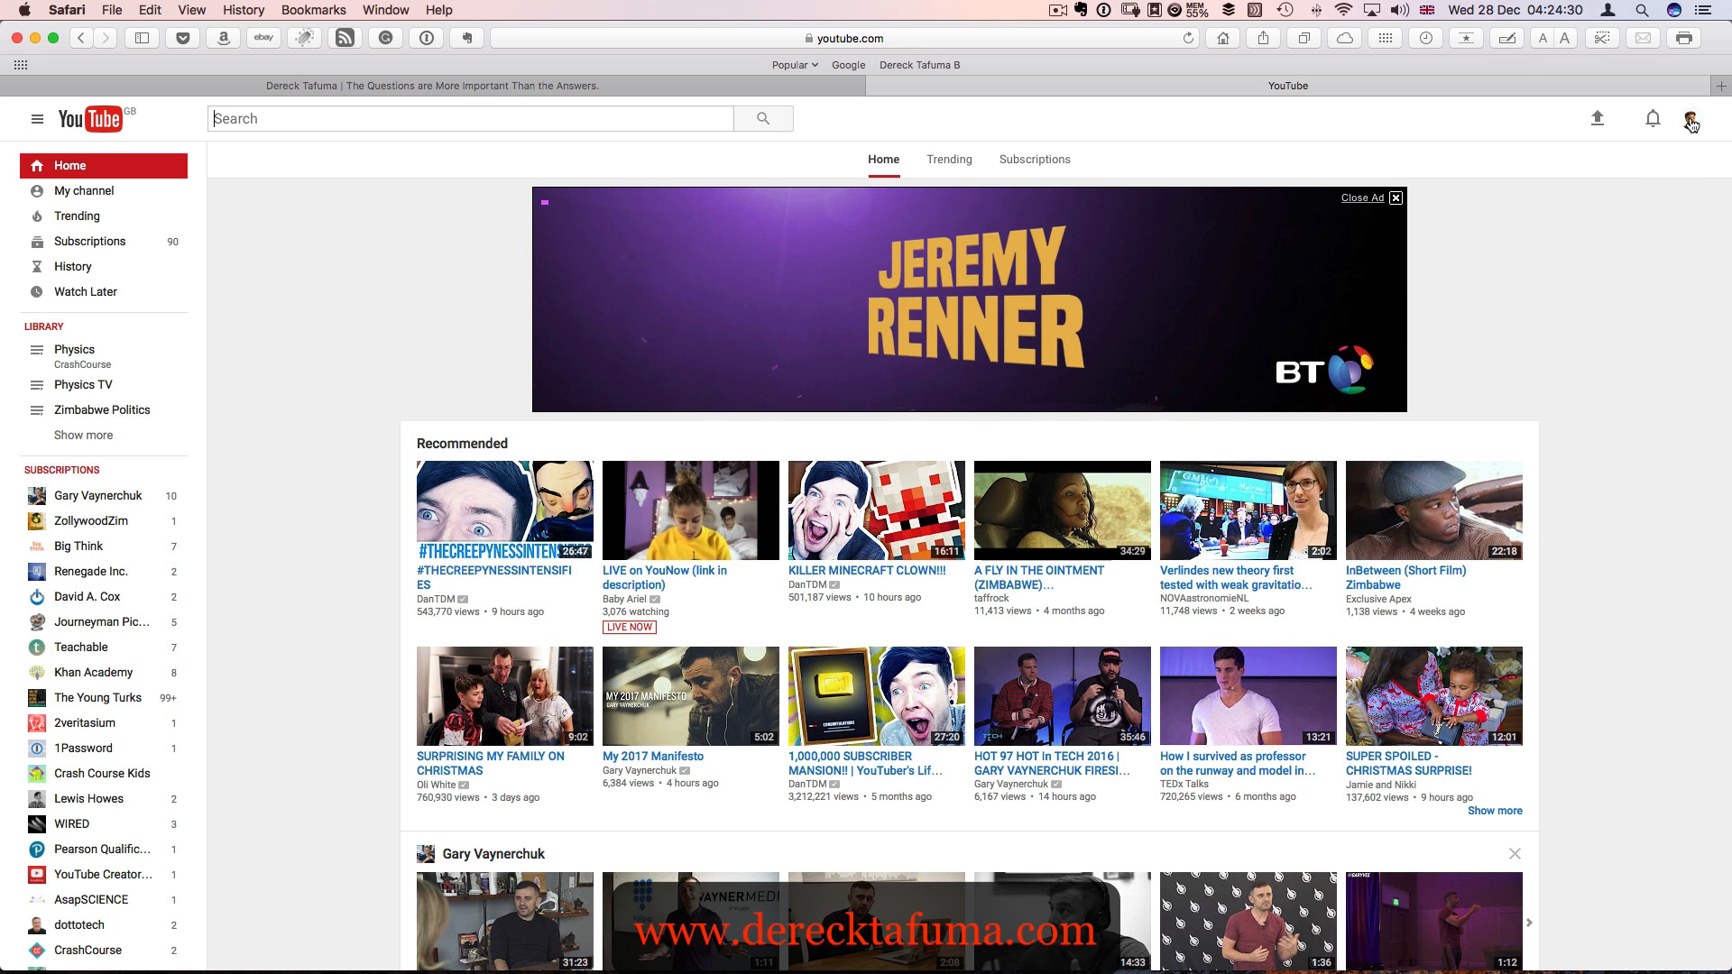
left_click(1691, 123)
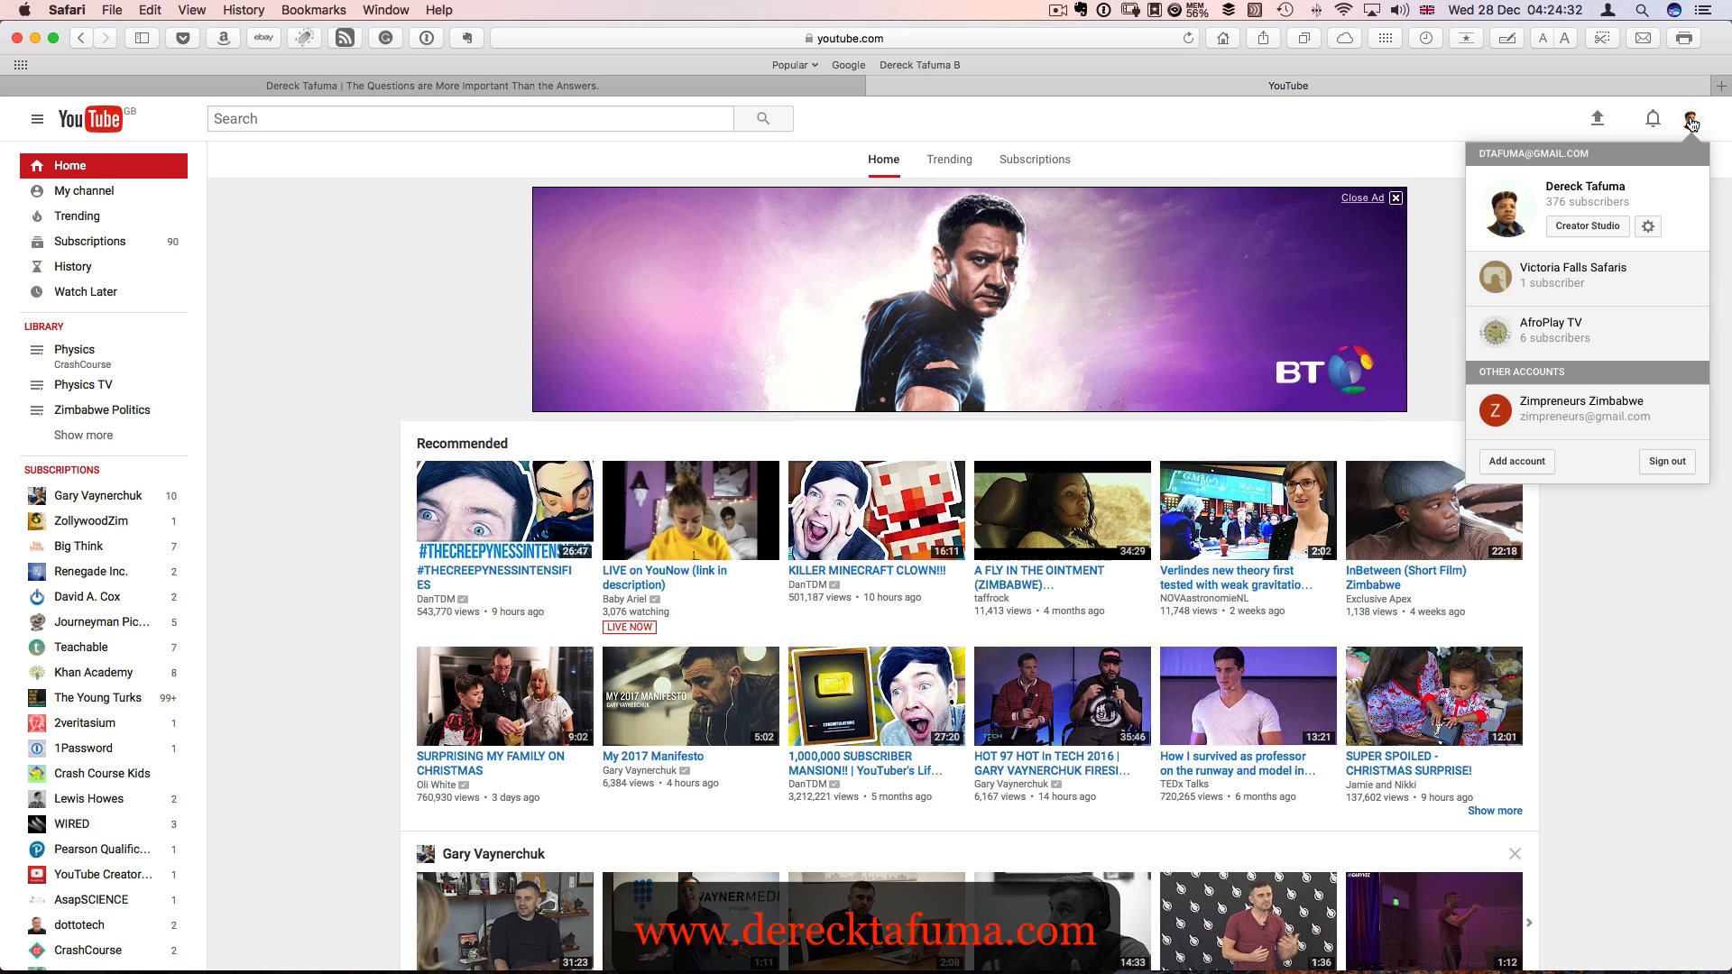
left_click(1585, 222)
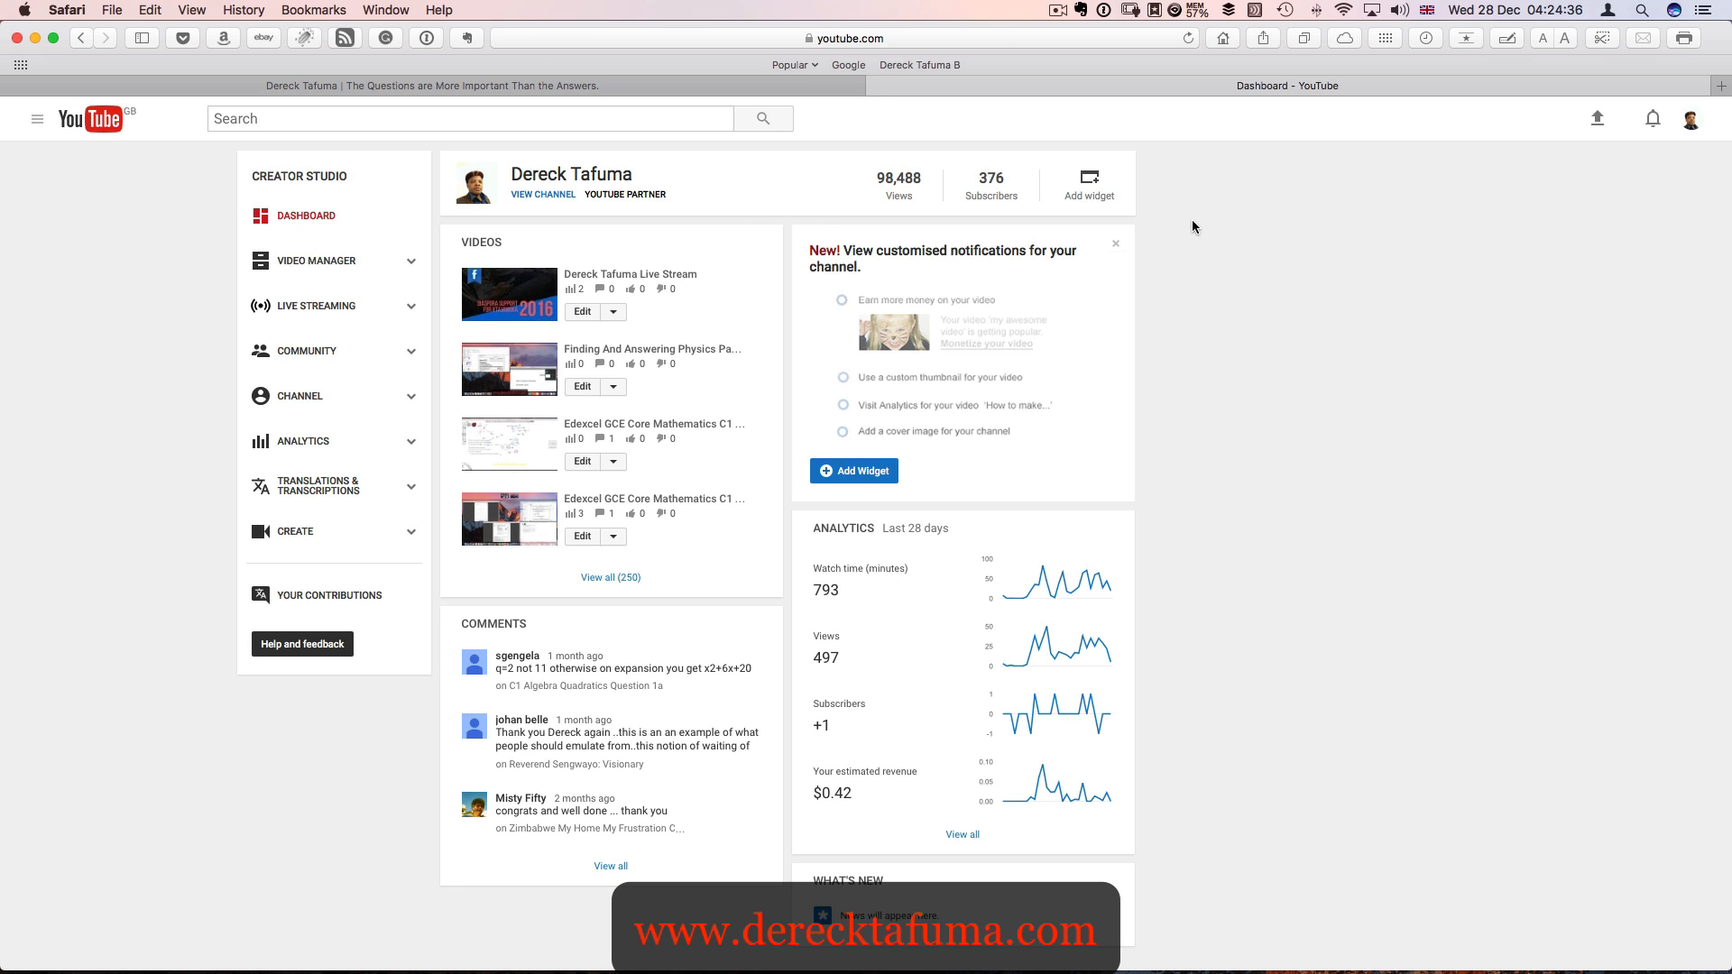
- Open the newest live stream video from the dashboard, set its privacy to Private and save the changes
left_click(516, 299)
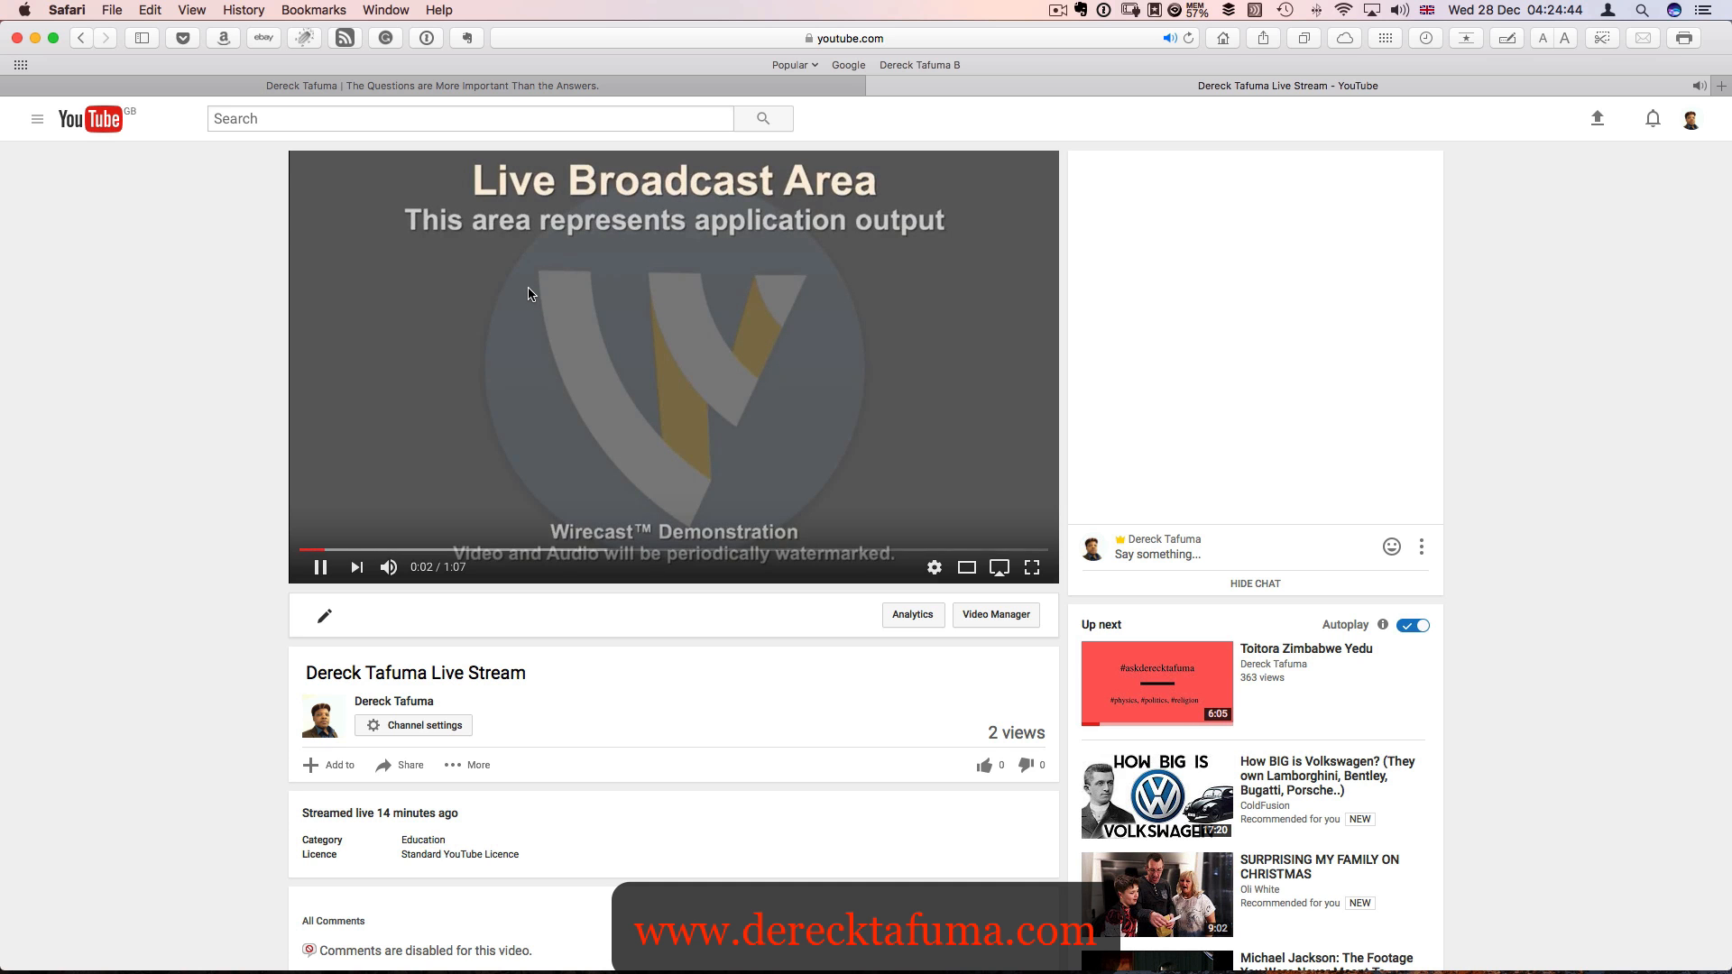
scroll(529, 295, "down", 3)
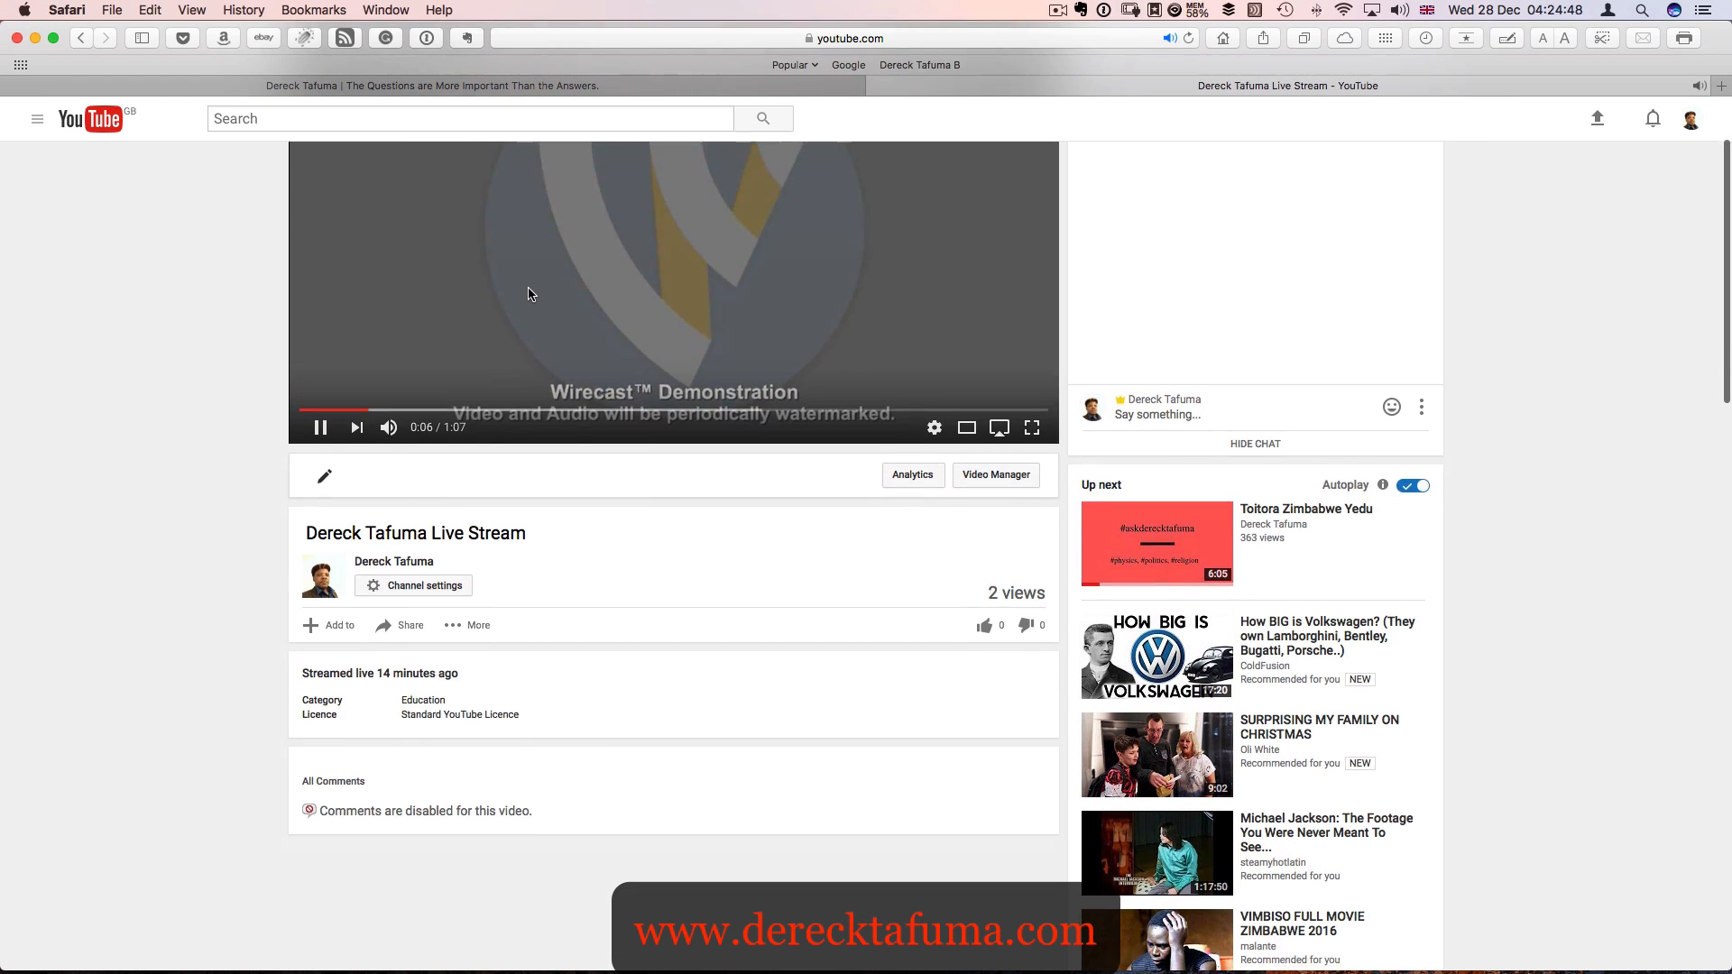
scroll(529, 294, "up", 3)
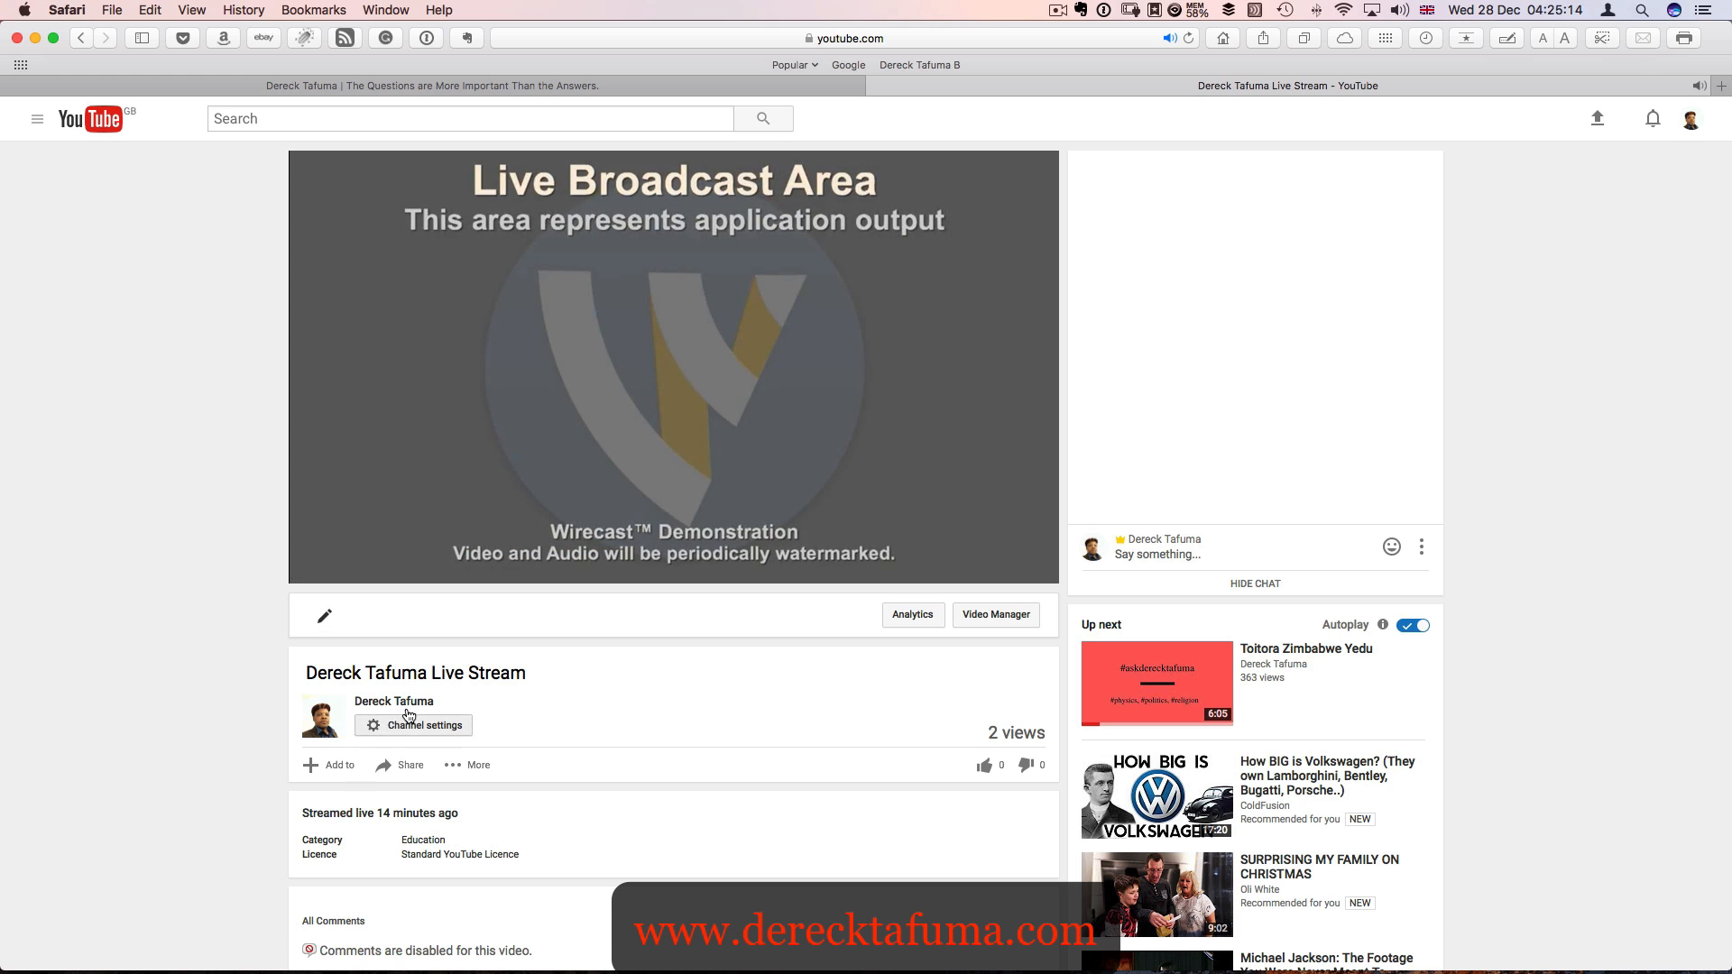
left_click(324, 619)
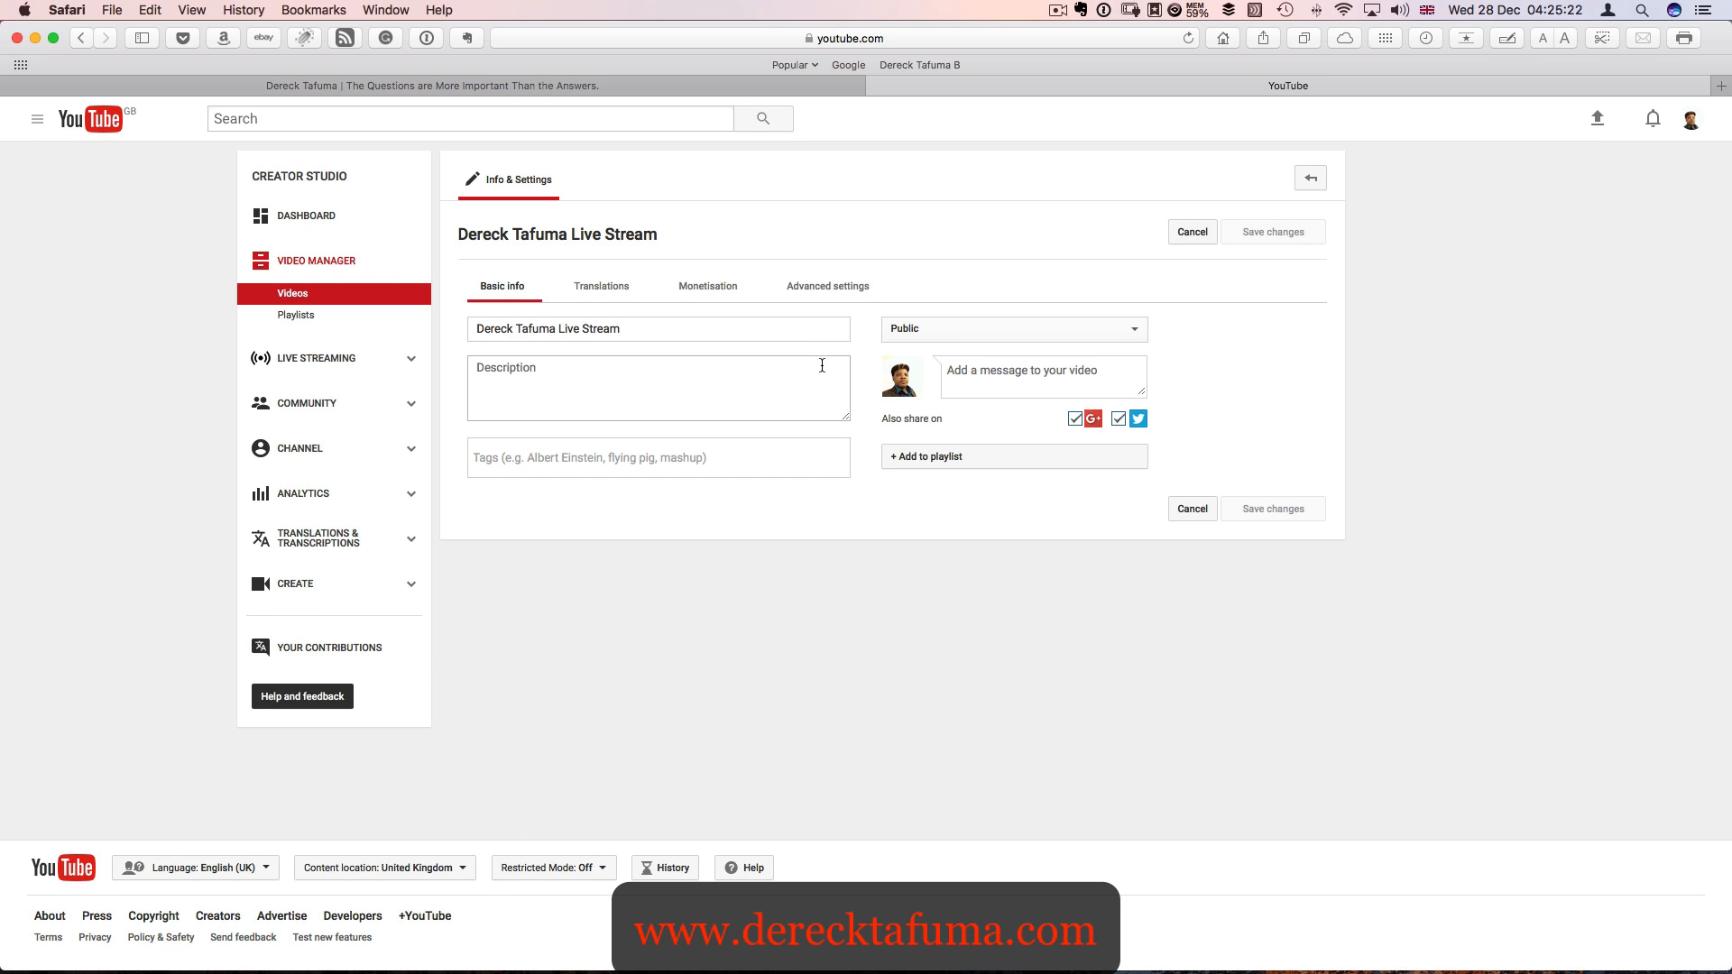
left_click(942, 334)
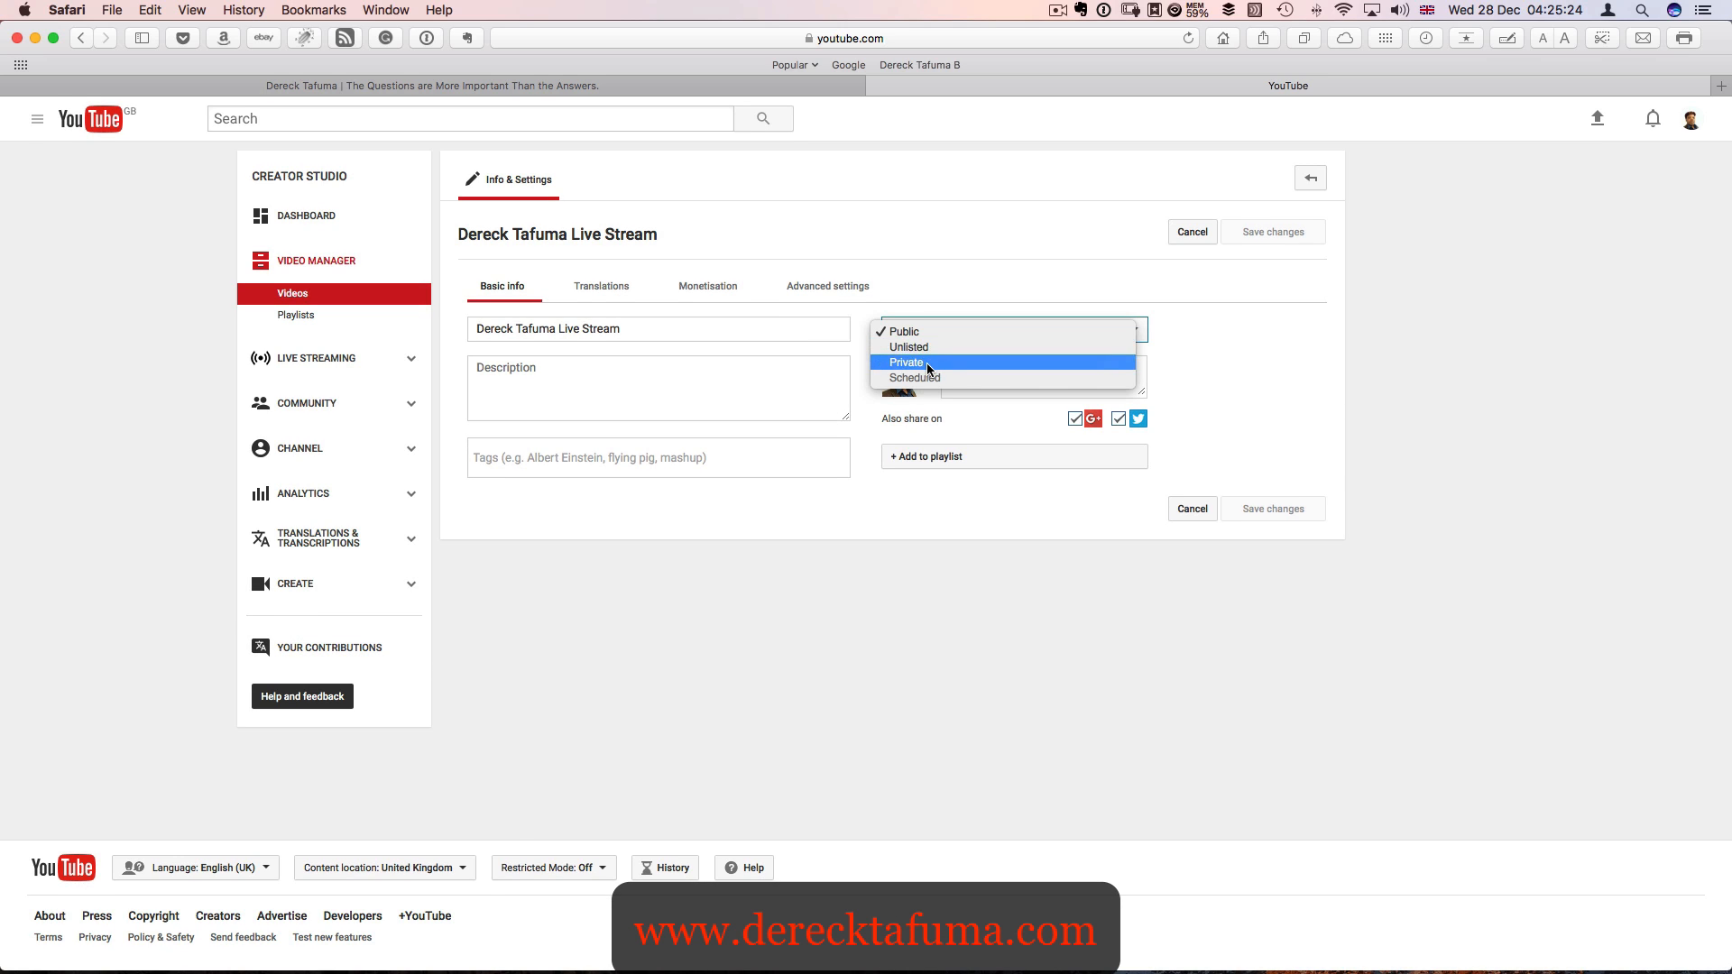
left_click(928, 363)
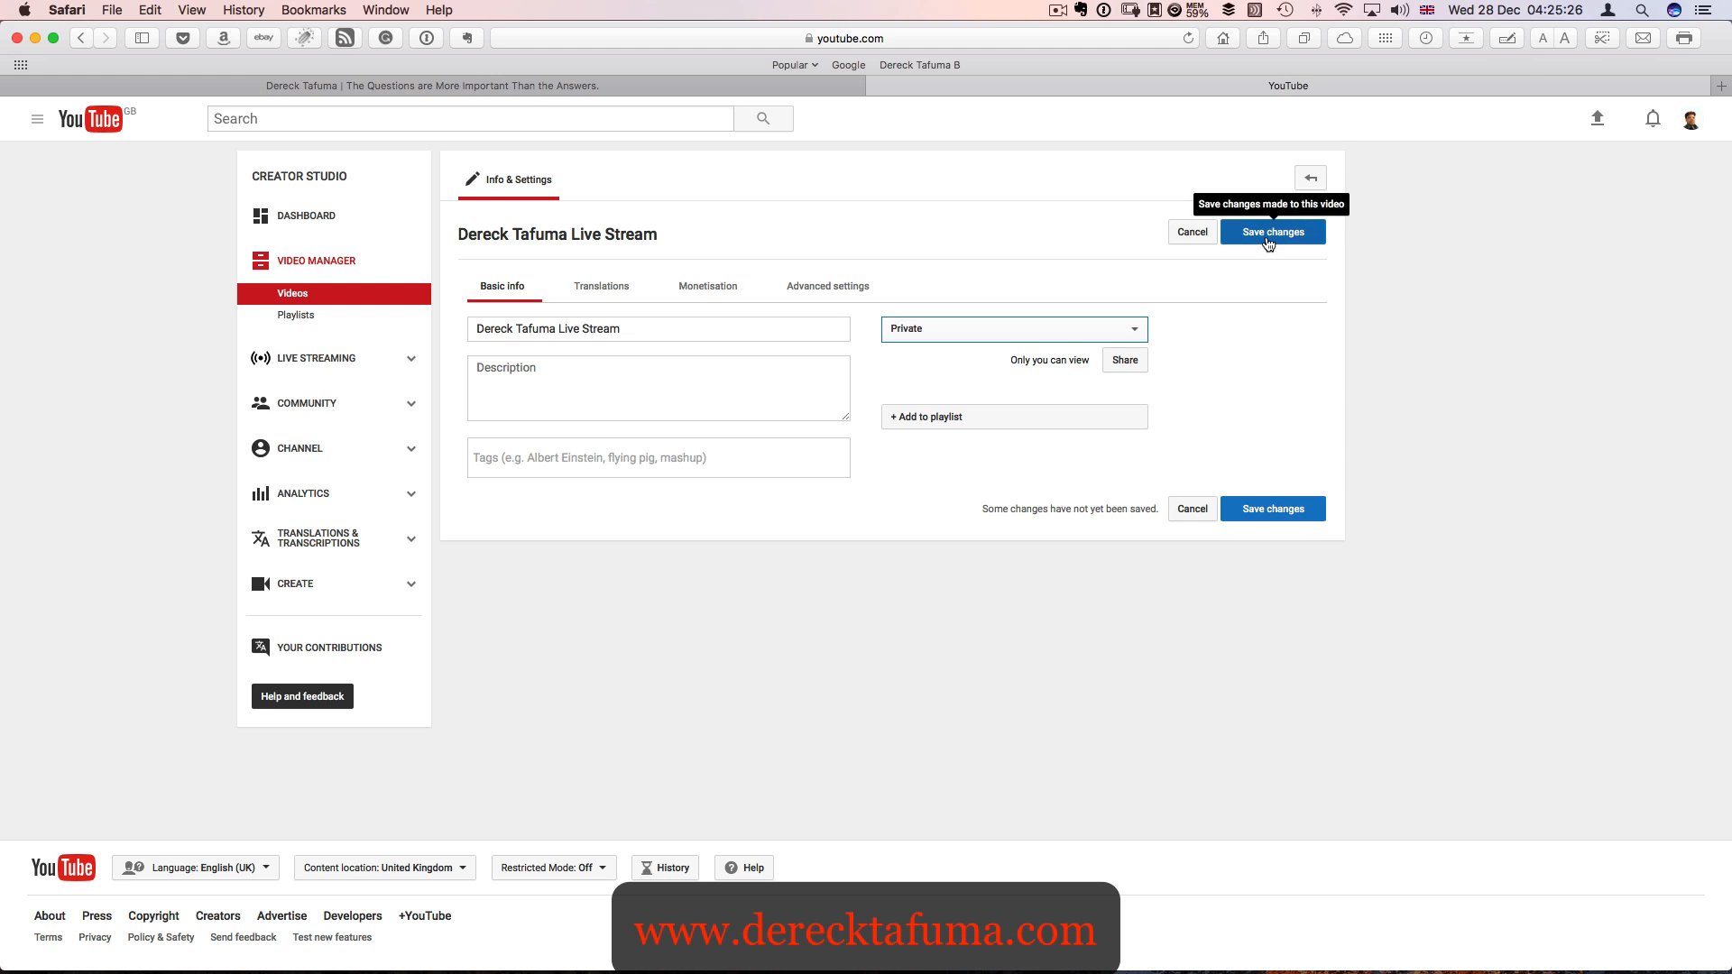
left_click(1268, 234)
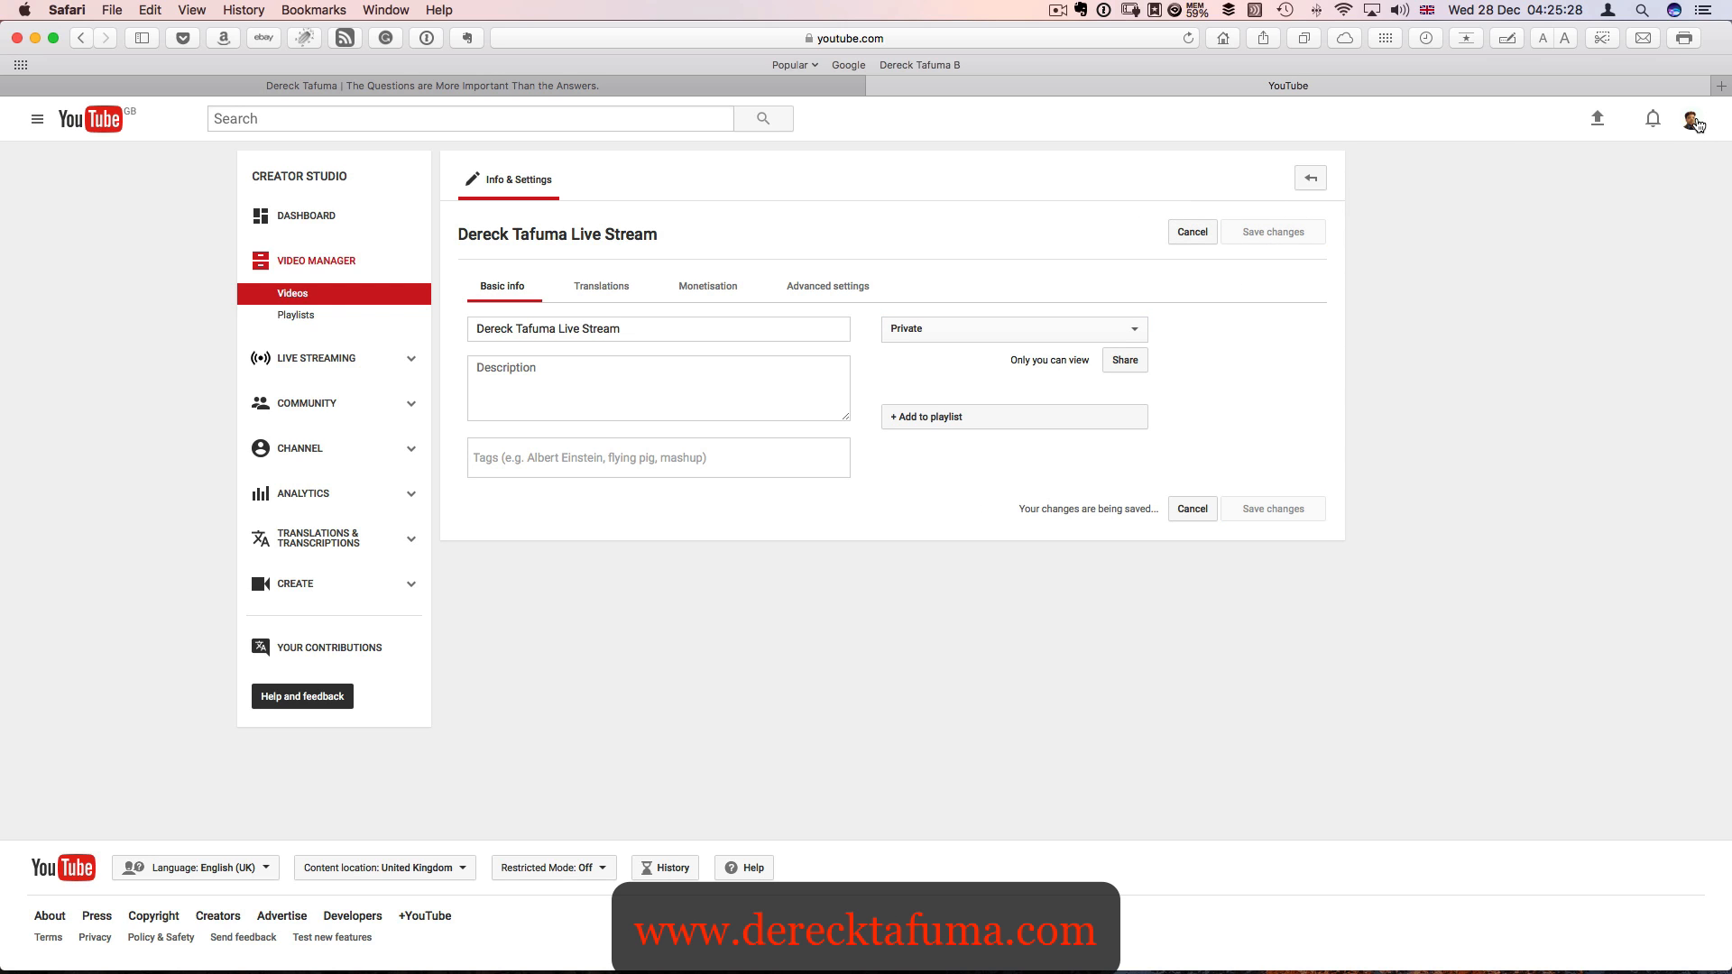
- Open the live streaming section and look over its Events page and Stream now dashboard, ending on the dashboard
left_click(309, 259)
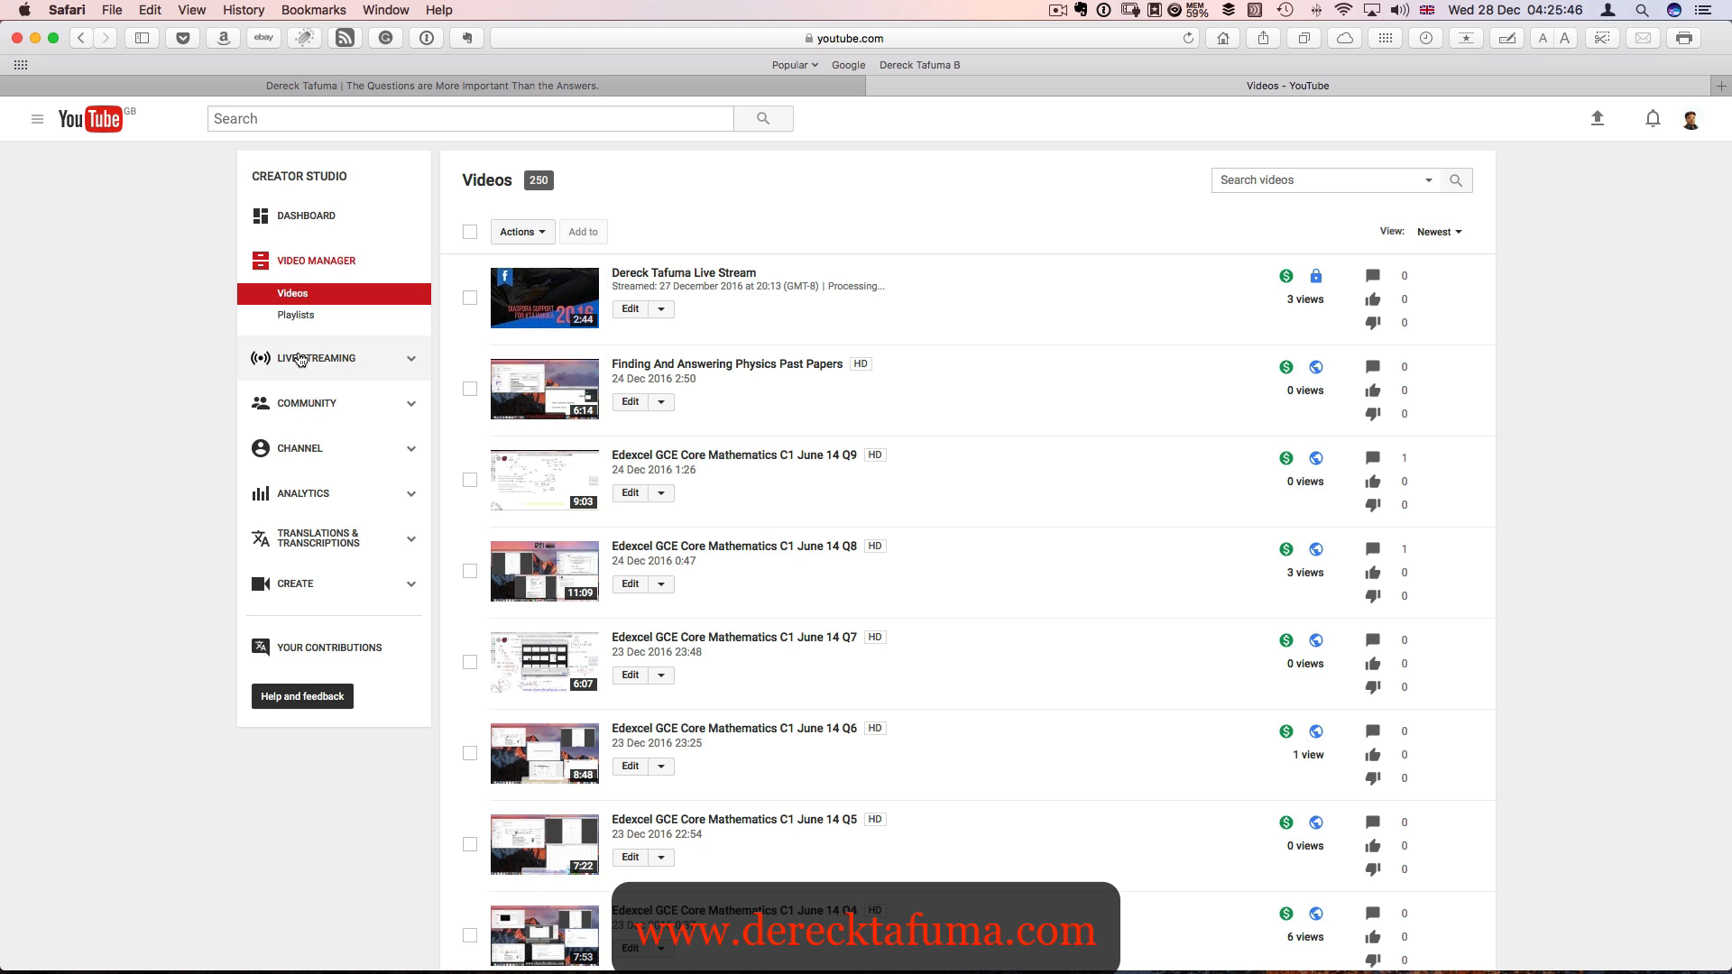
left_click(301, 359)
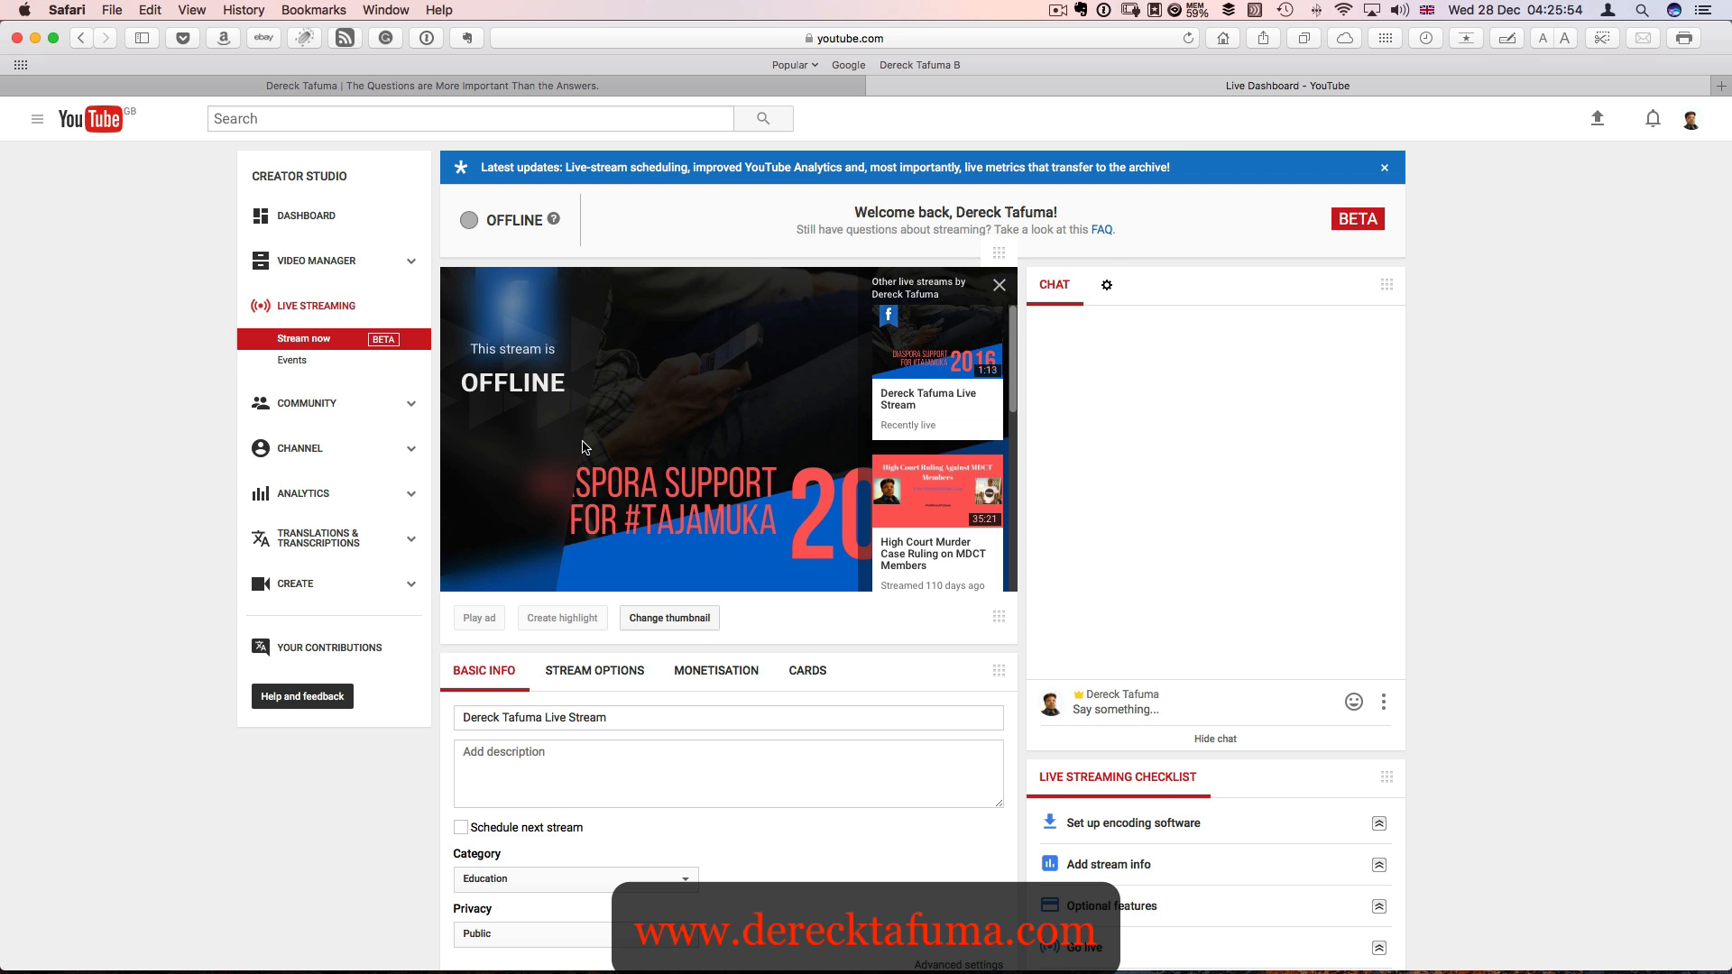
scroll(585, 447, "down", 3)
scroll(585, 447, "up", 3)
scroll(590, 228, "up", 5)
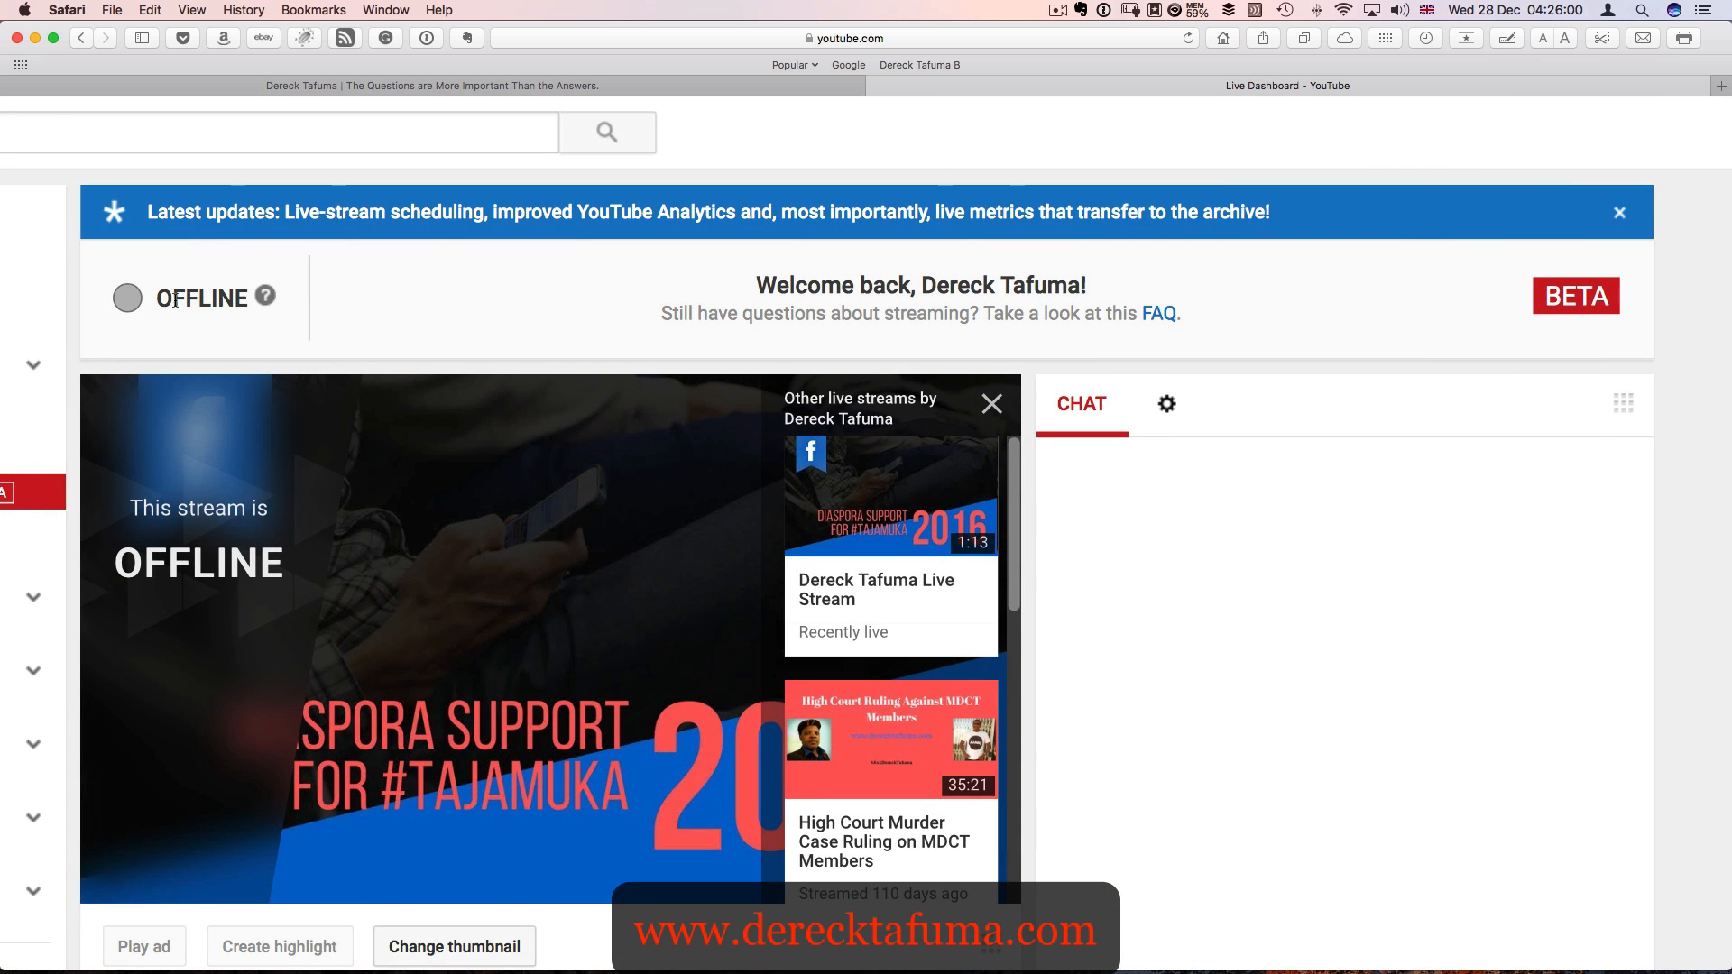
scroll(171, 308, "left", 5)
scroll(330, 335, "left", 3)
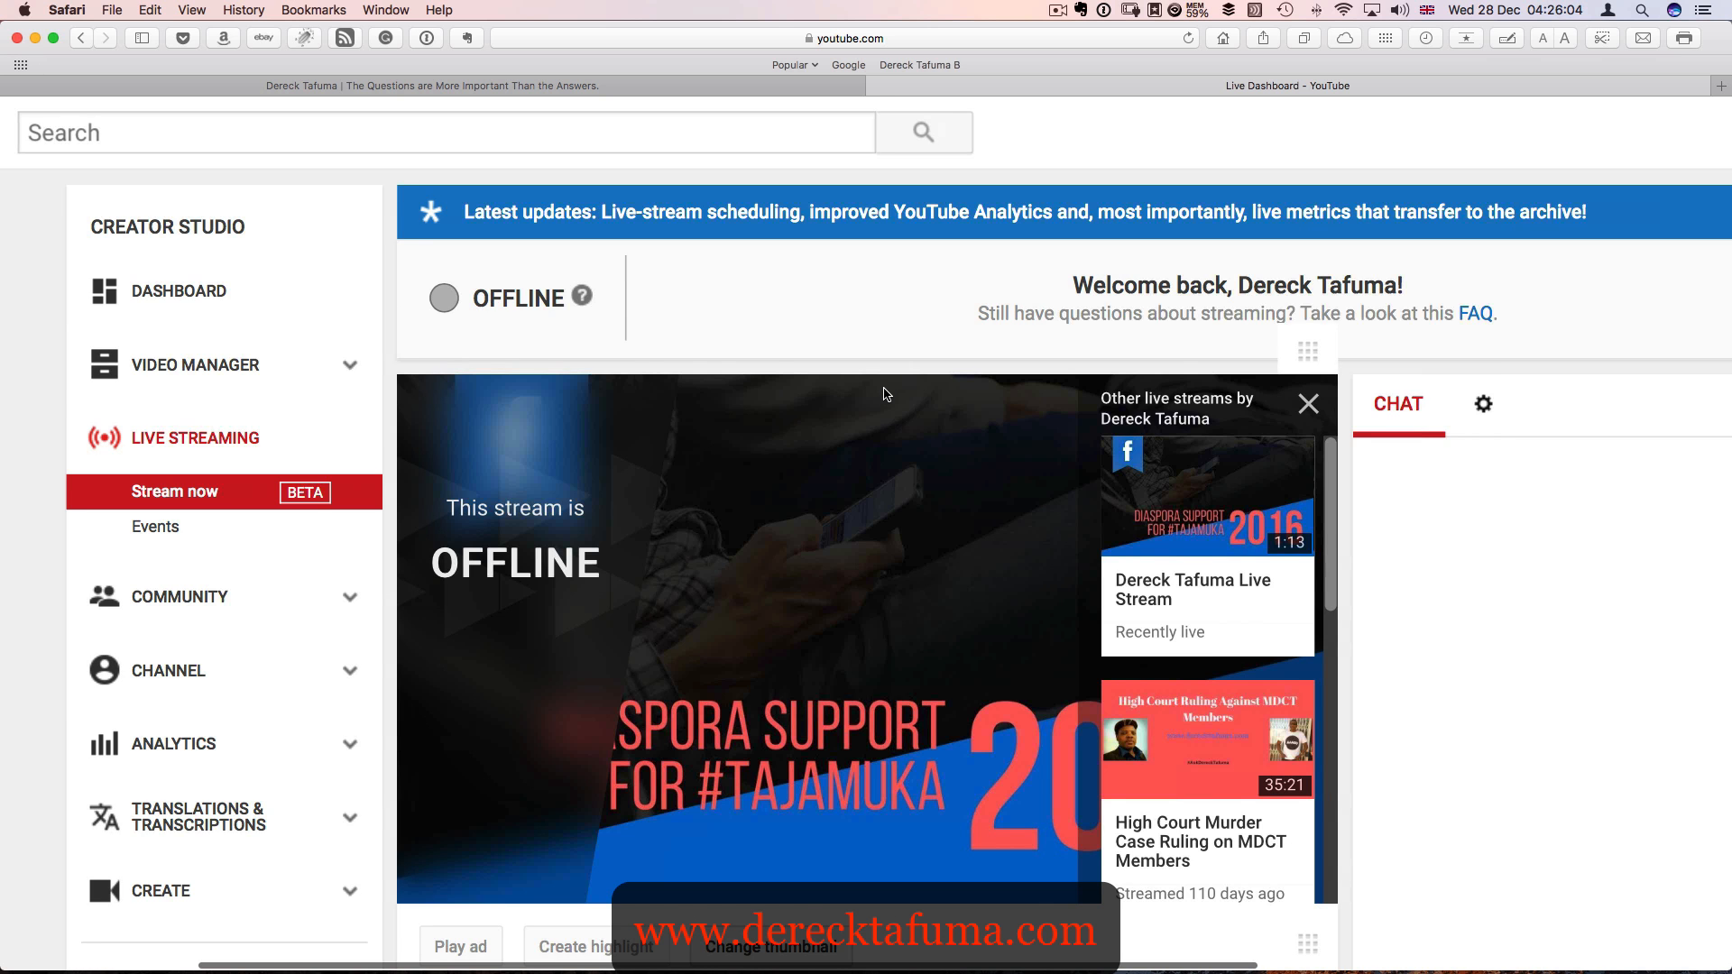
scroll(870, 388, "right", 5)
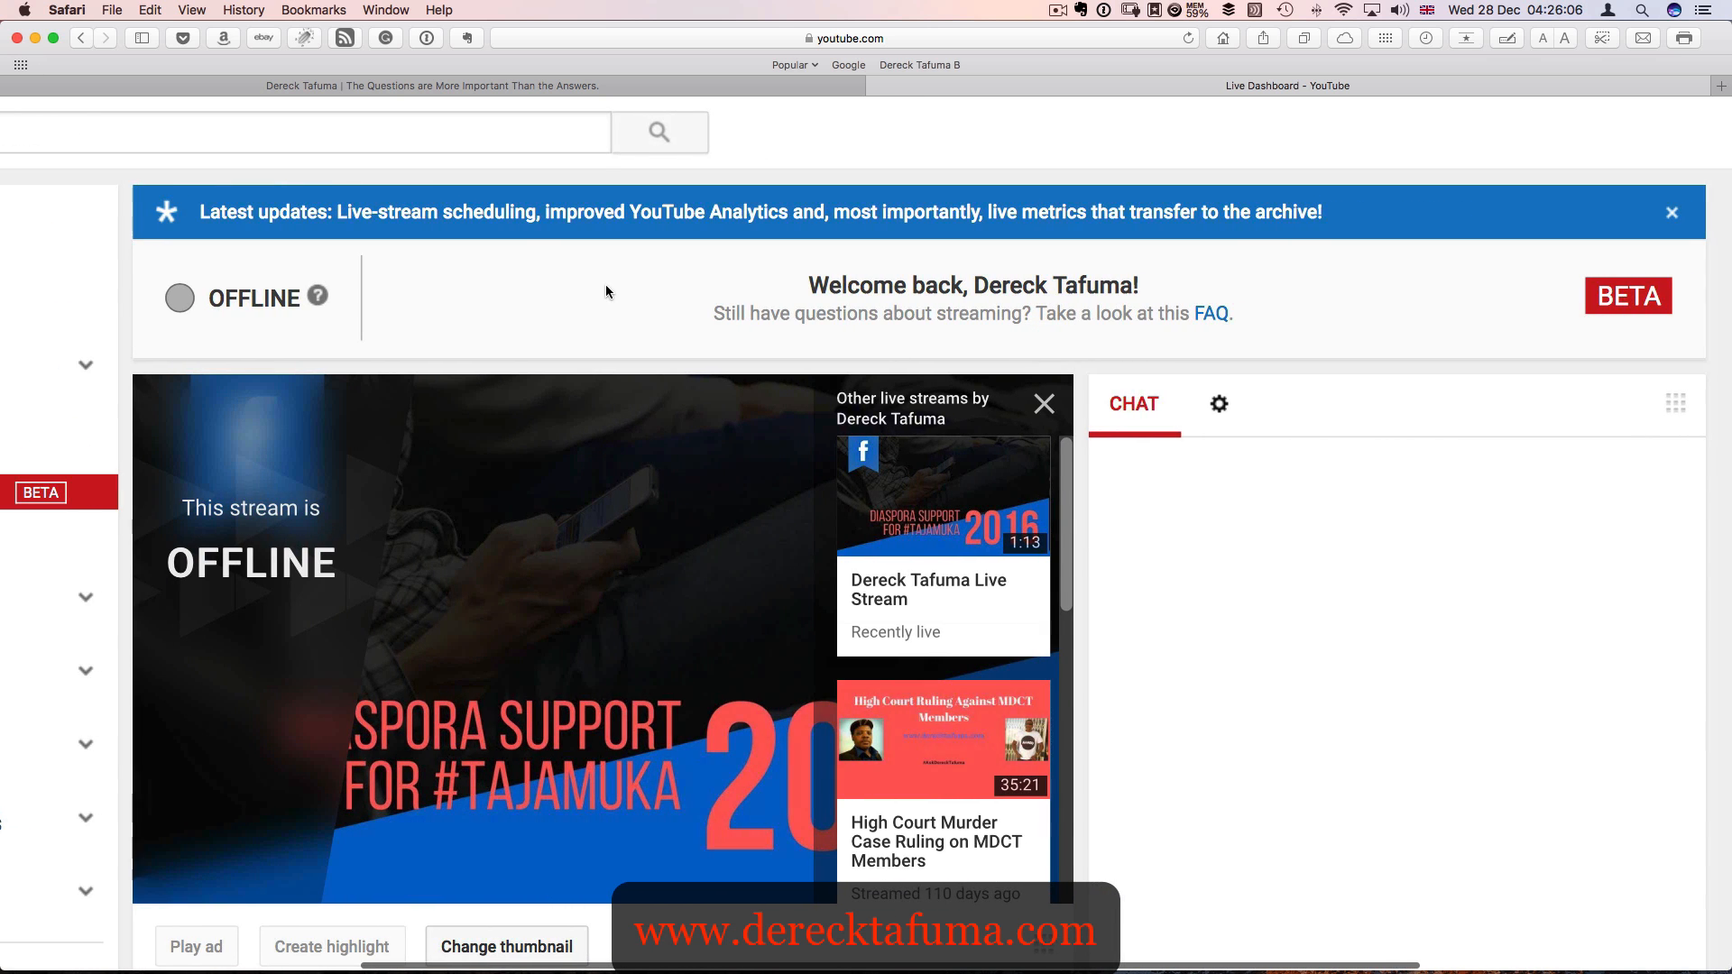
scroll(608, 289, "down", 5)
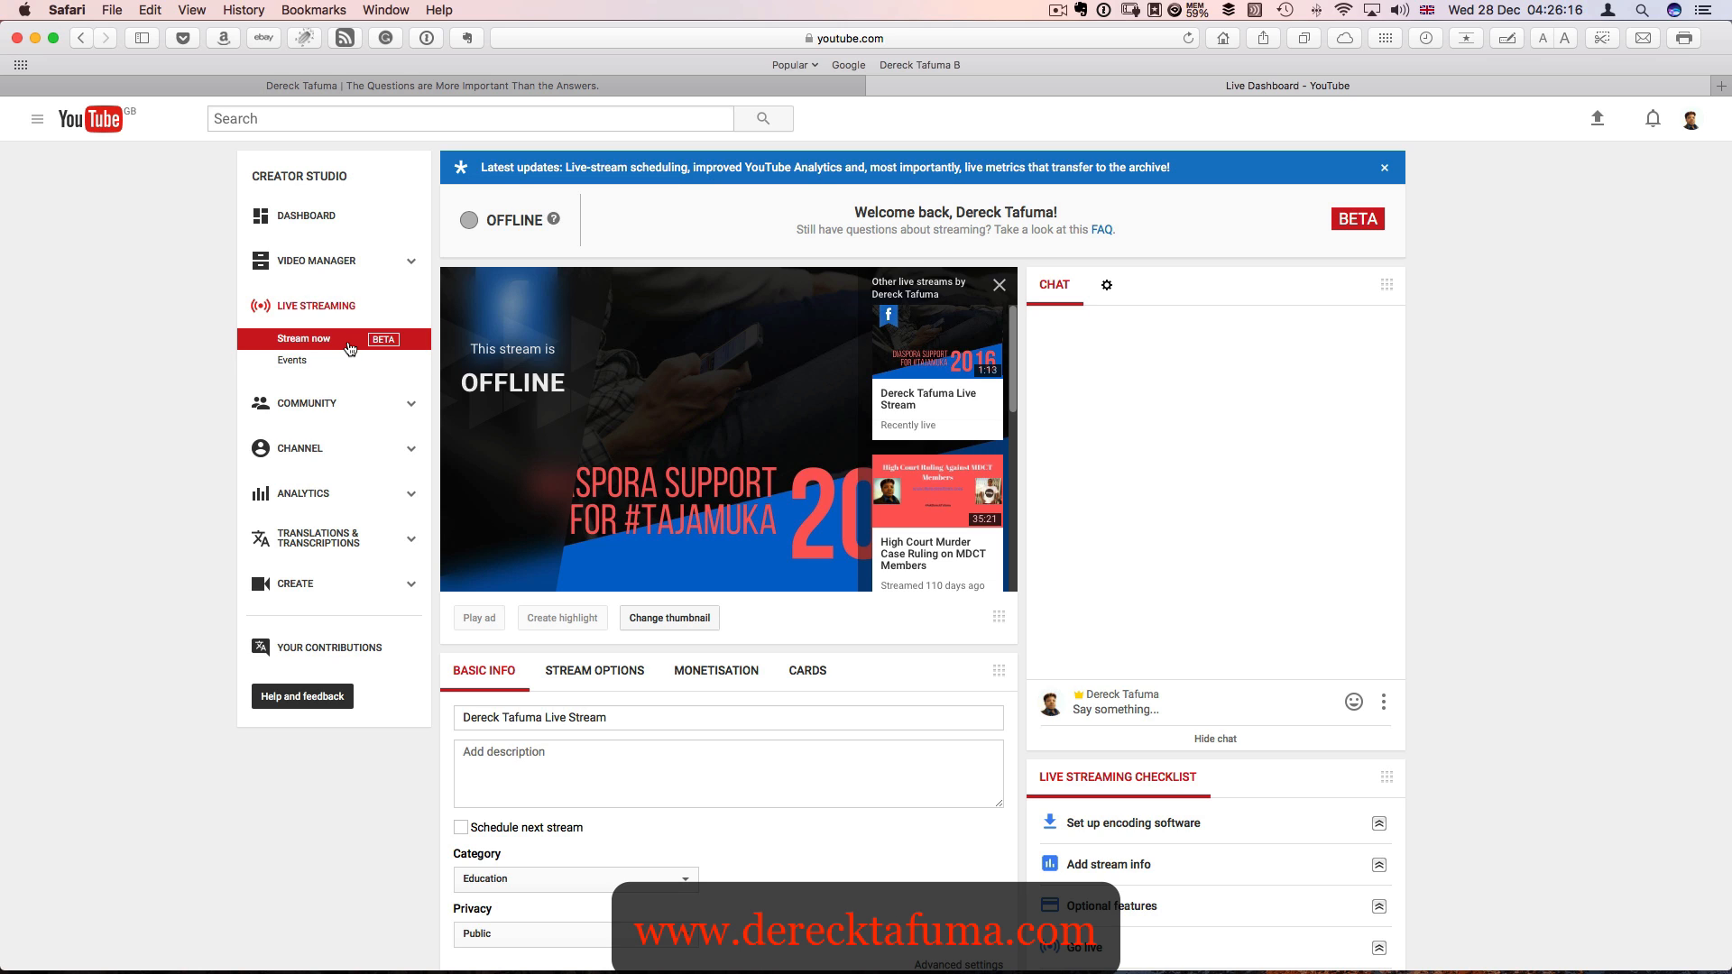
left_click(306, 360)
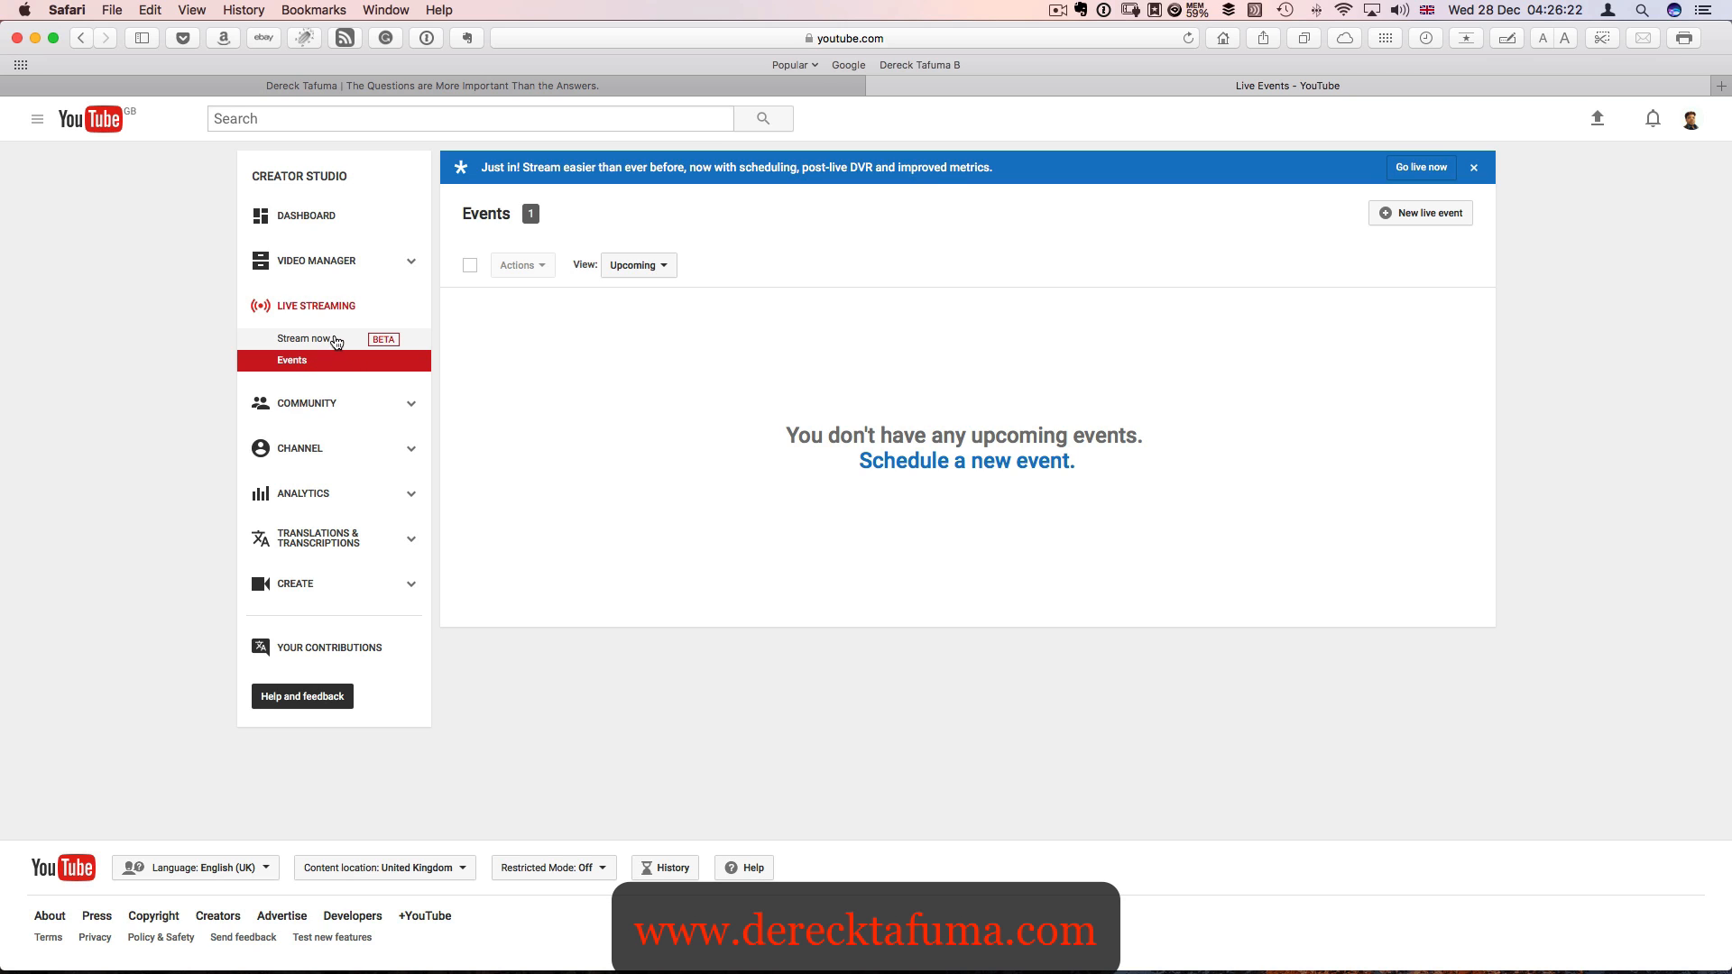
left_click(336, 341)
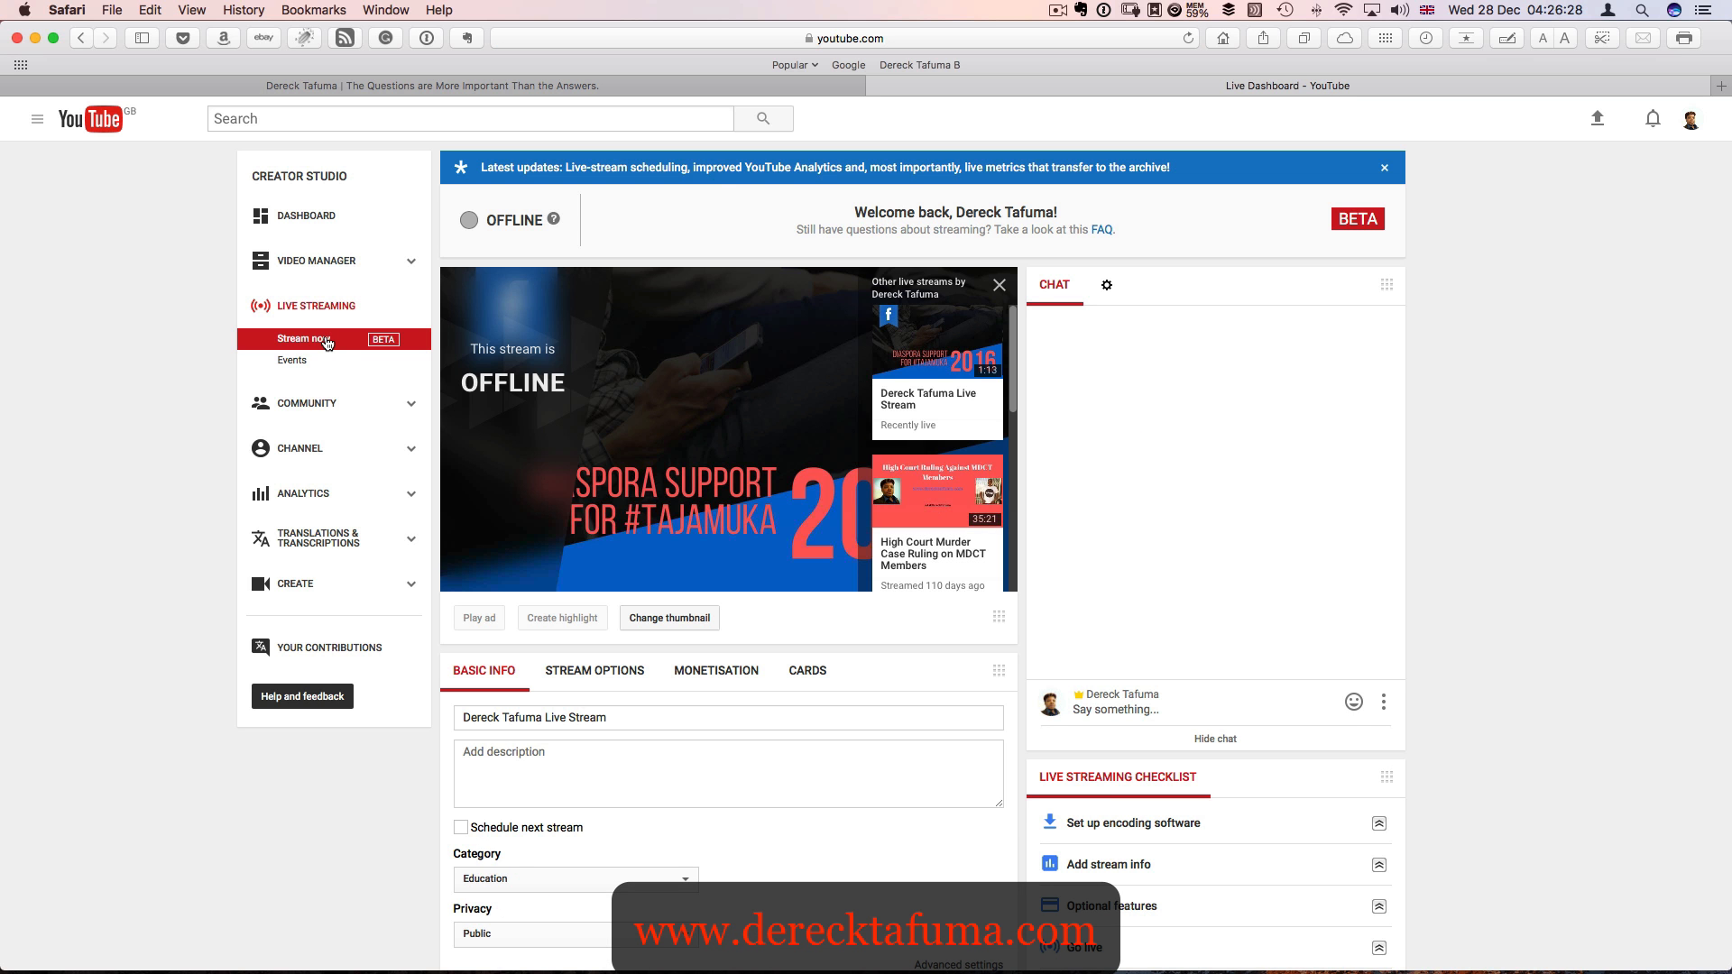
- Expand the "Set up encoding software" item in the live streaming checklist
scroll(793, 417, "down", 3)
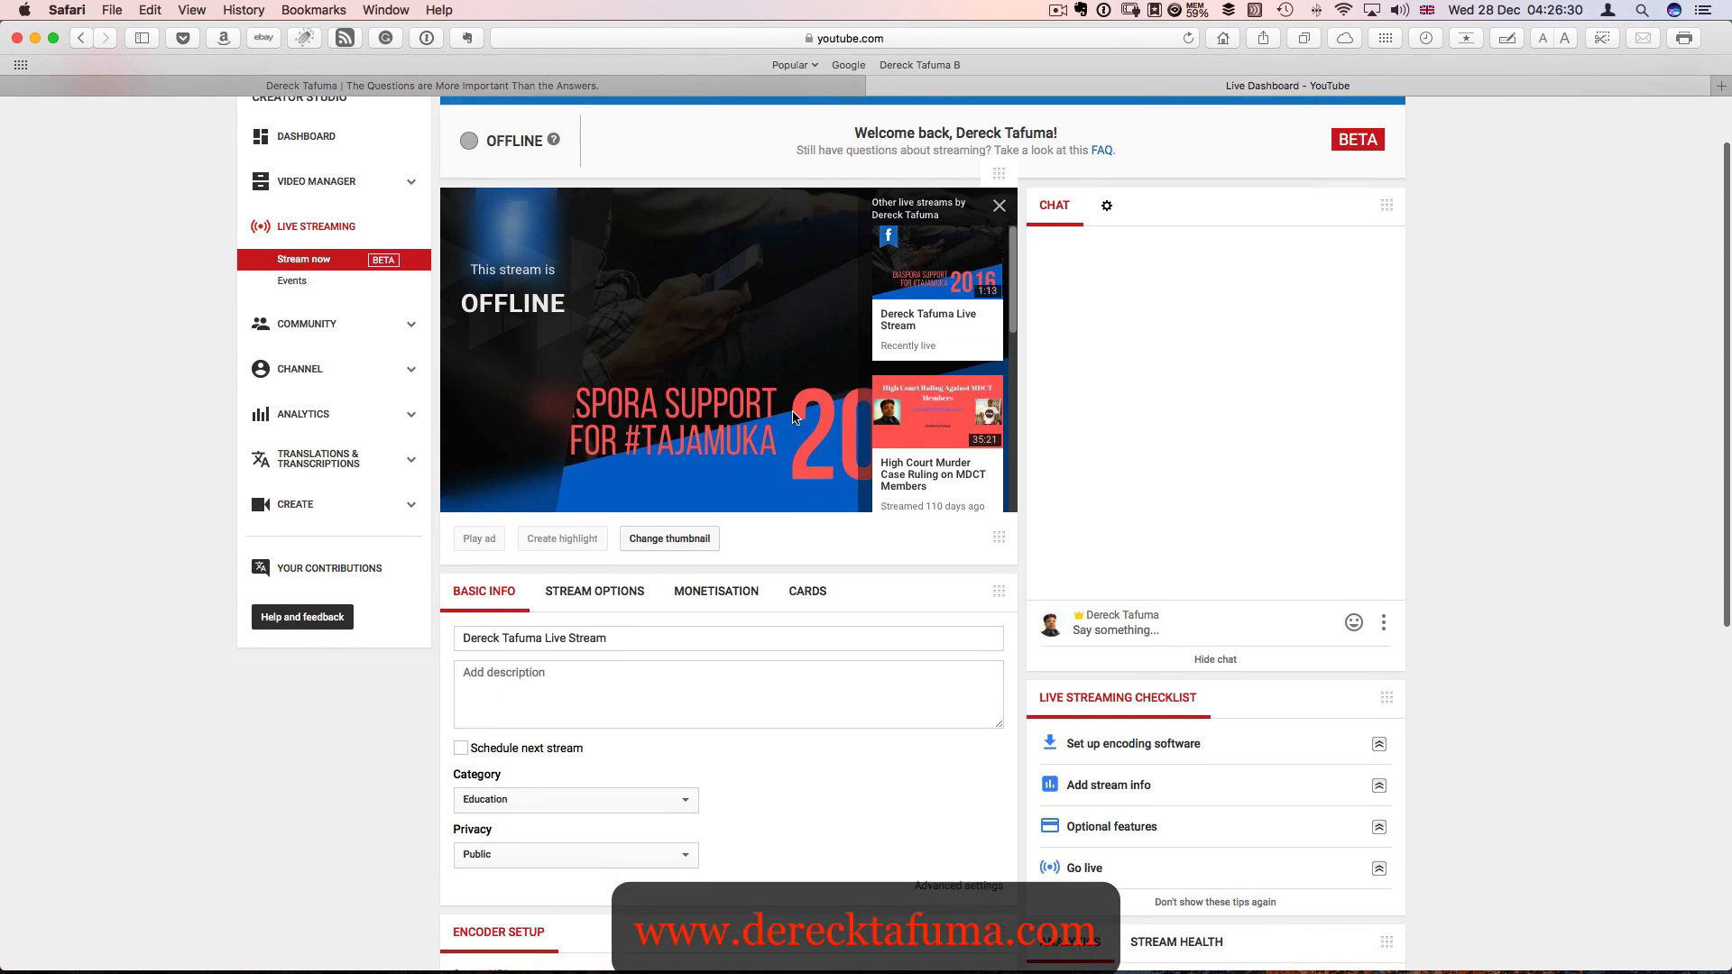
scroll(793, 417, "down", 1)
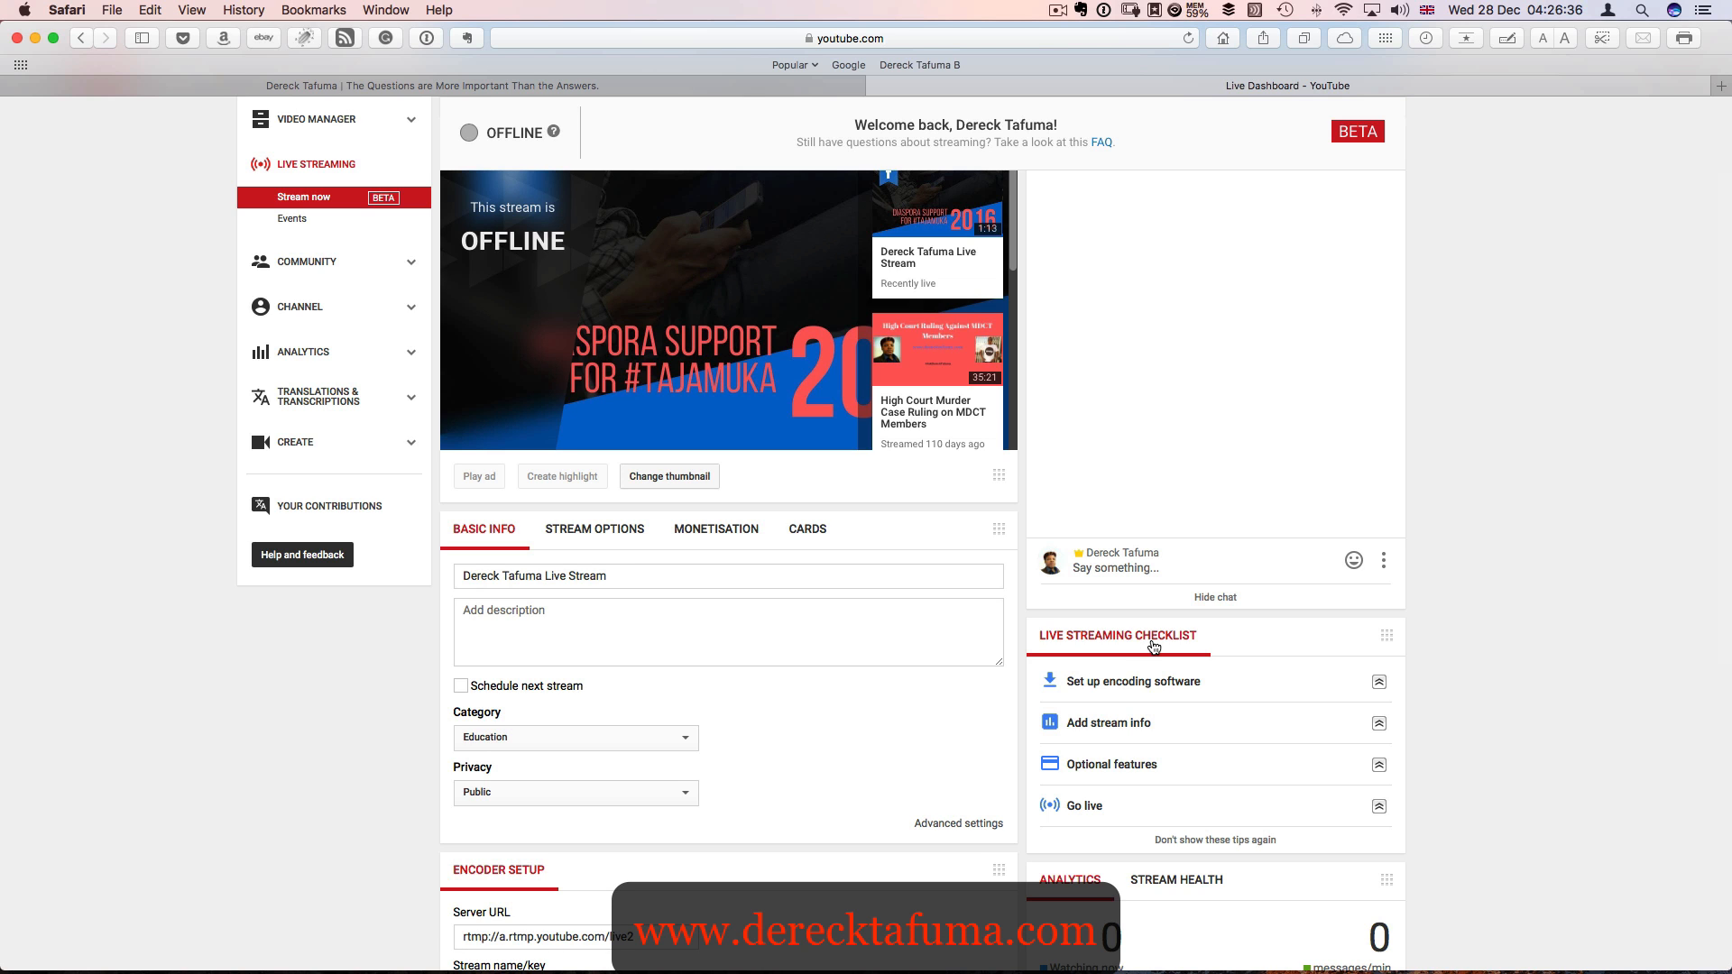
scroll(1153, 646, "down", 5)
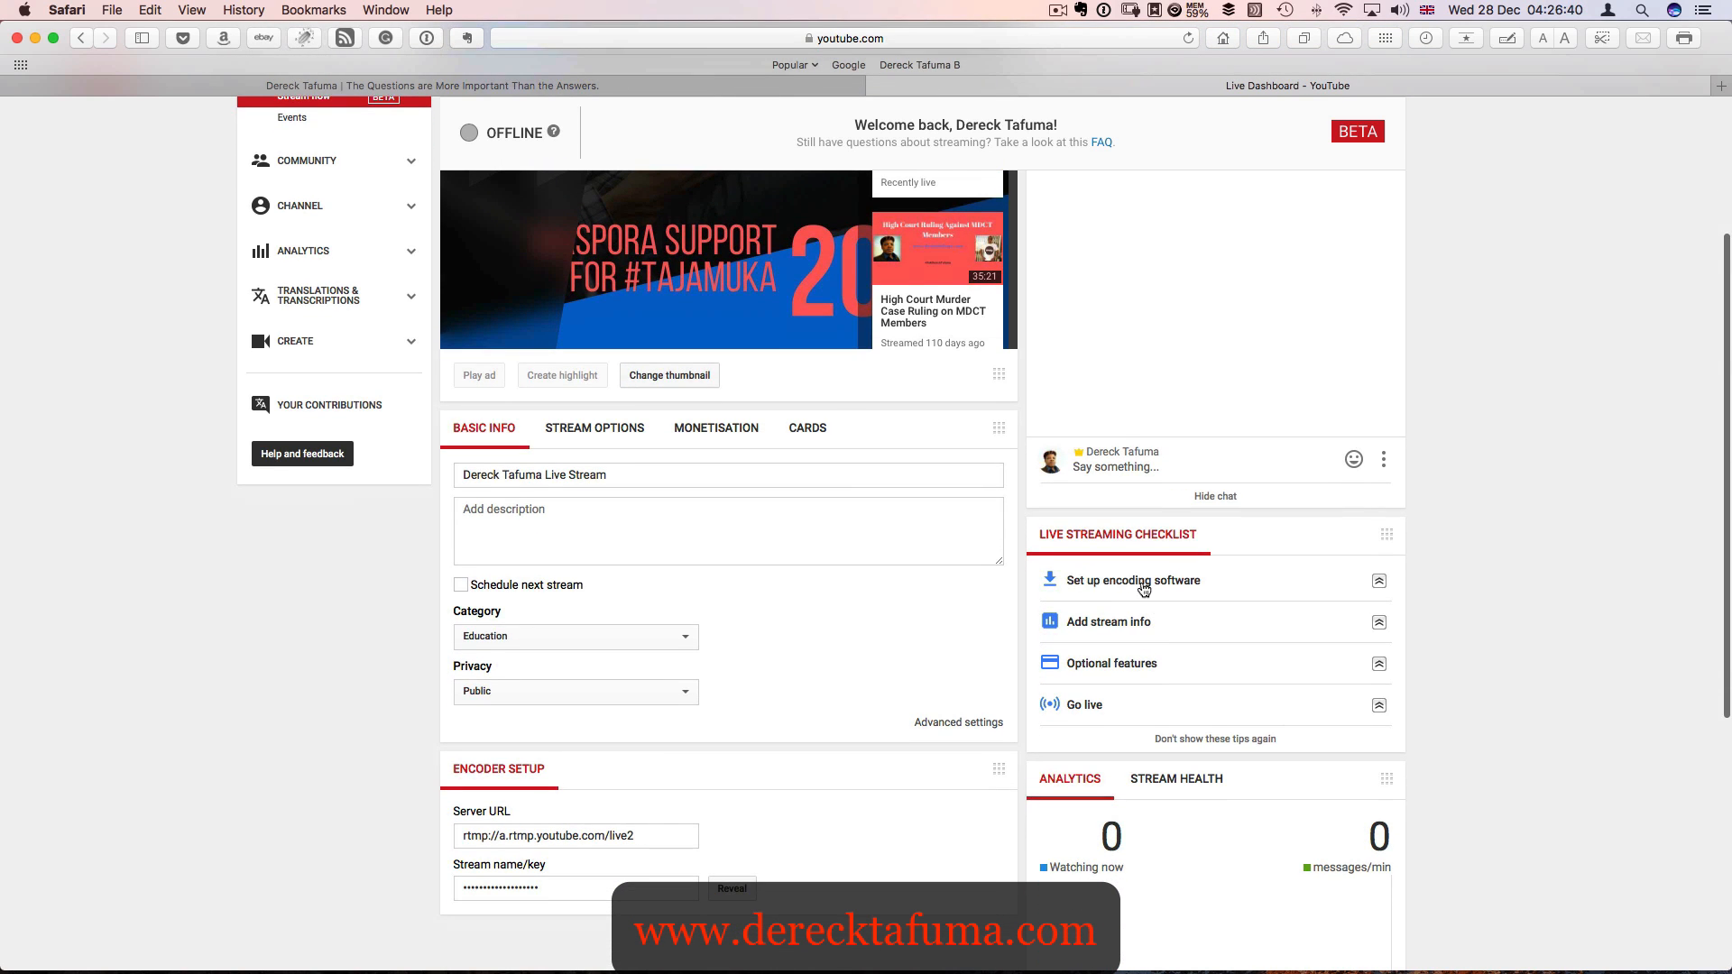
left_click(1379, 582)
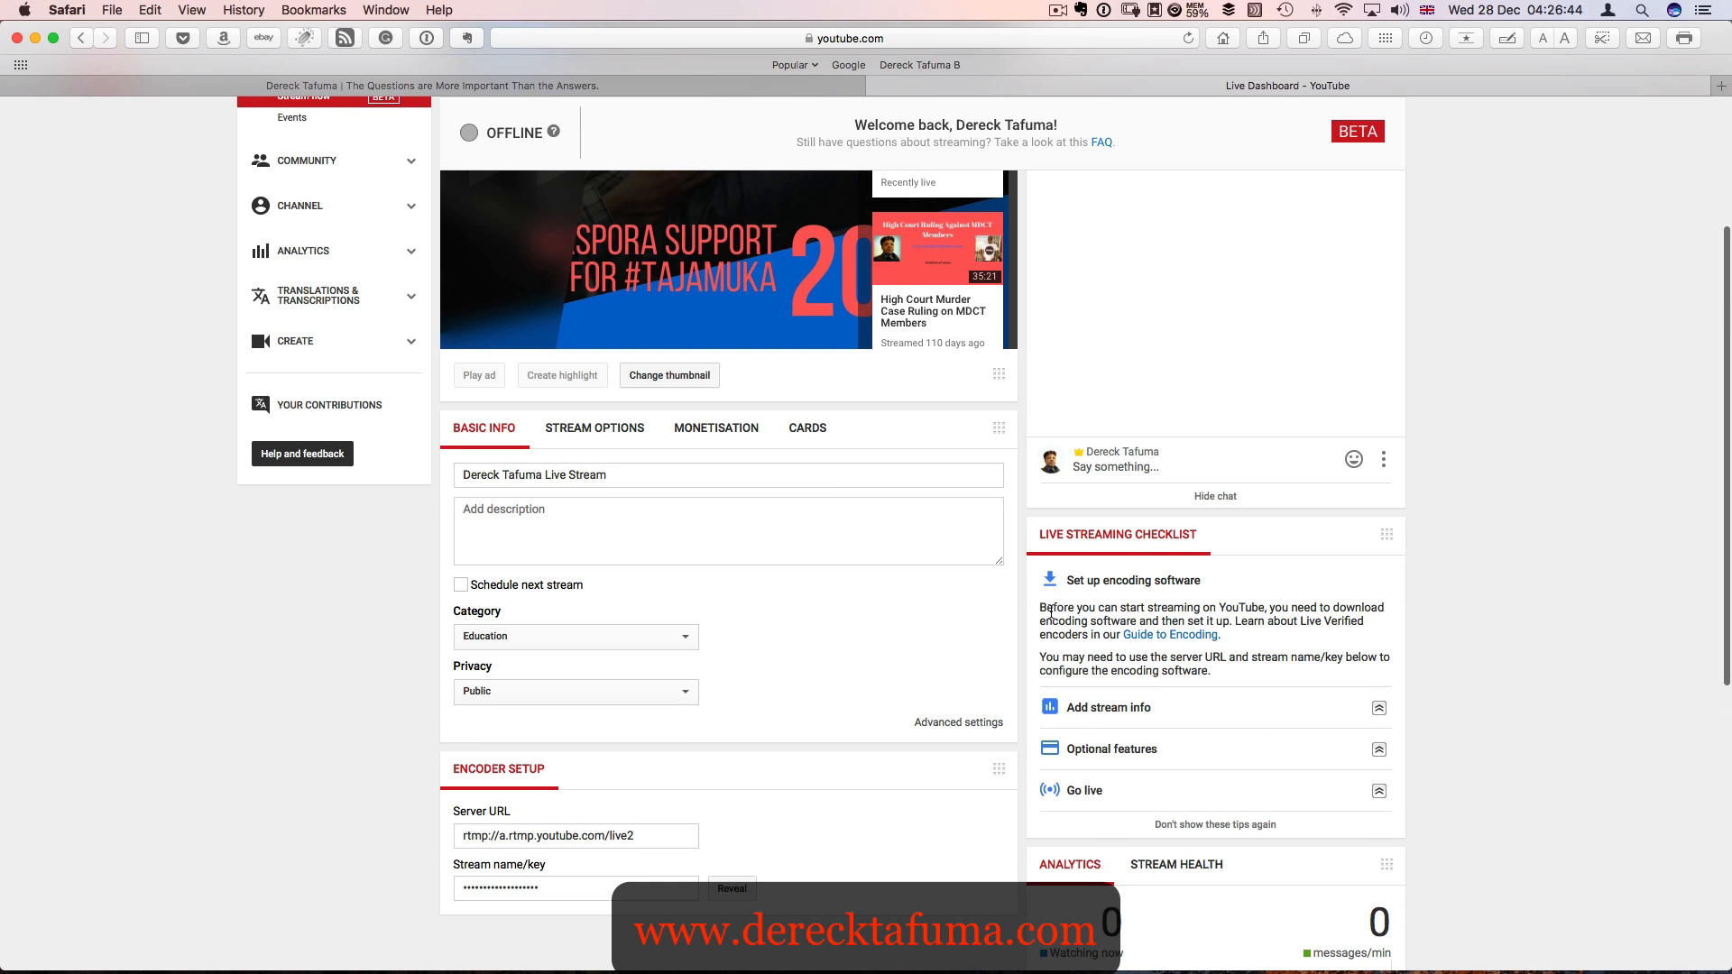
key("ctrl+Up")
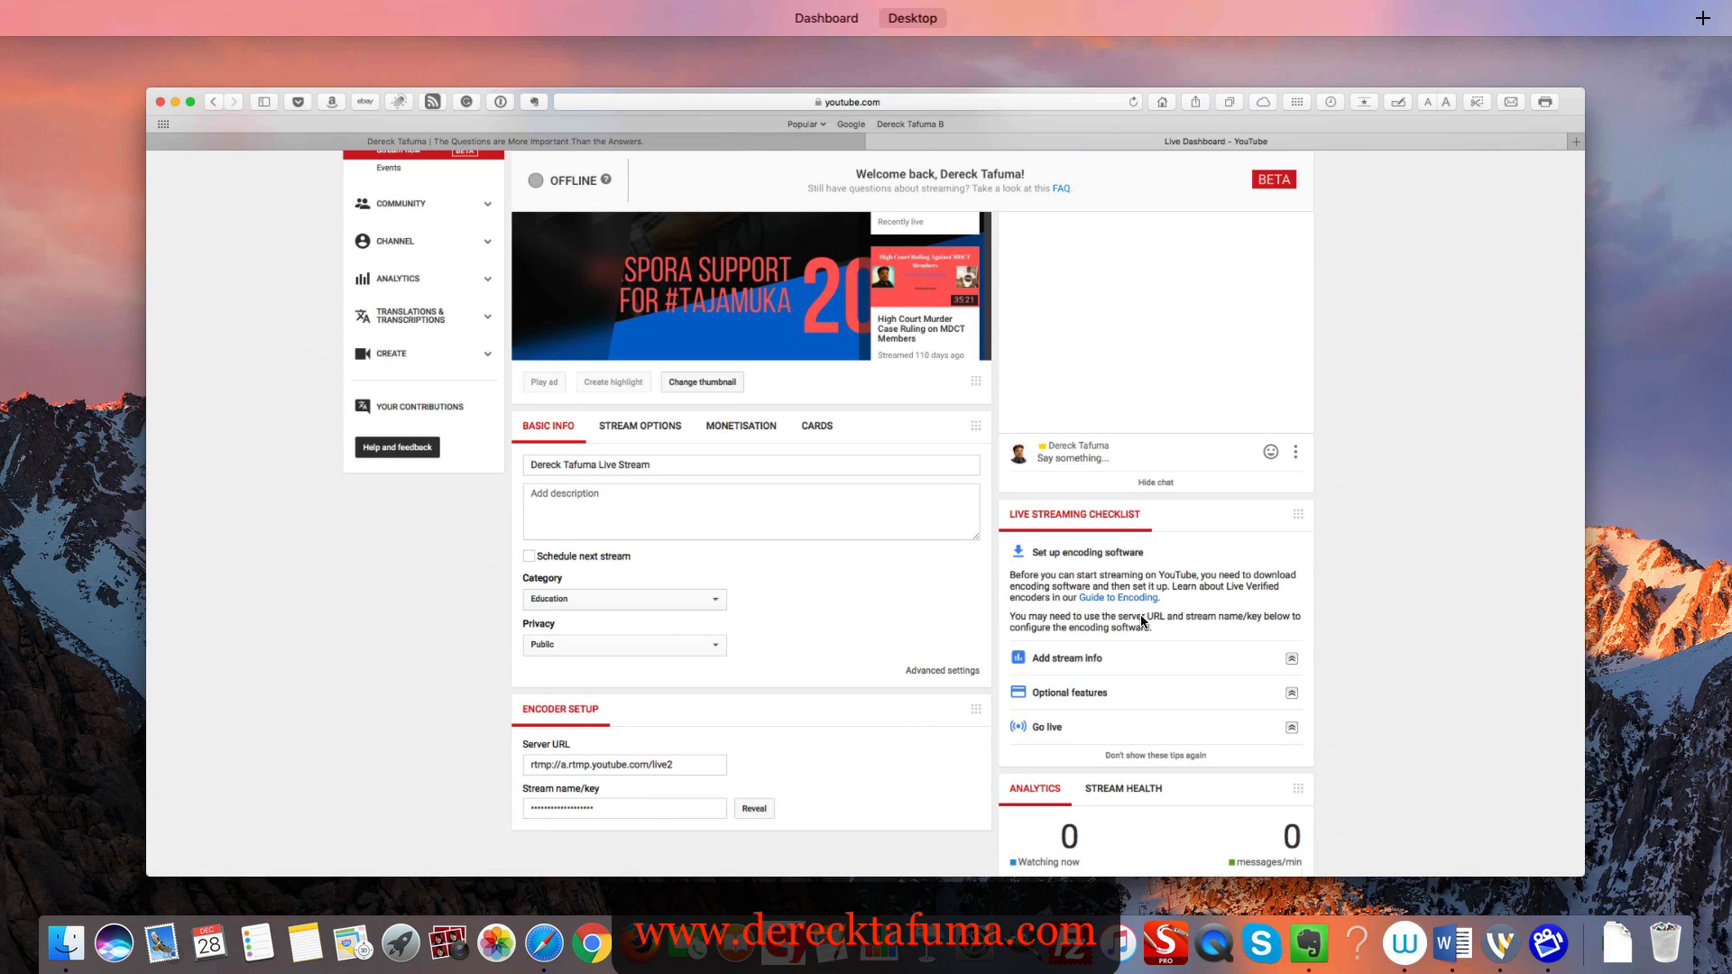
left_click(1167, 581)
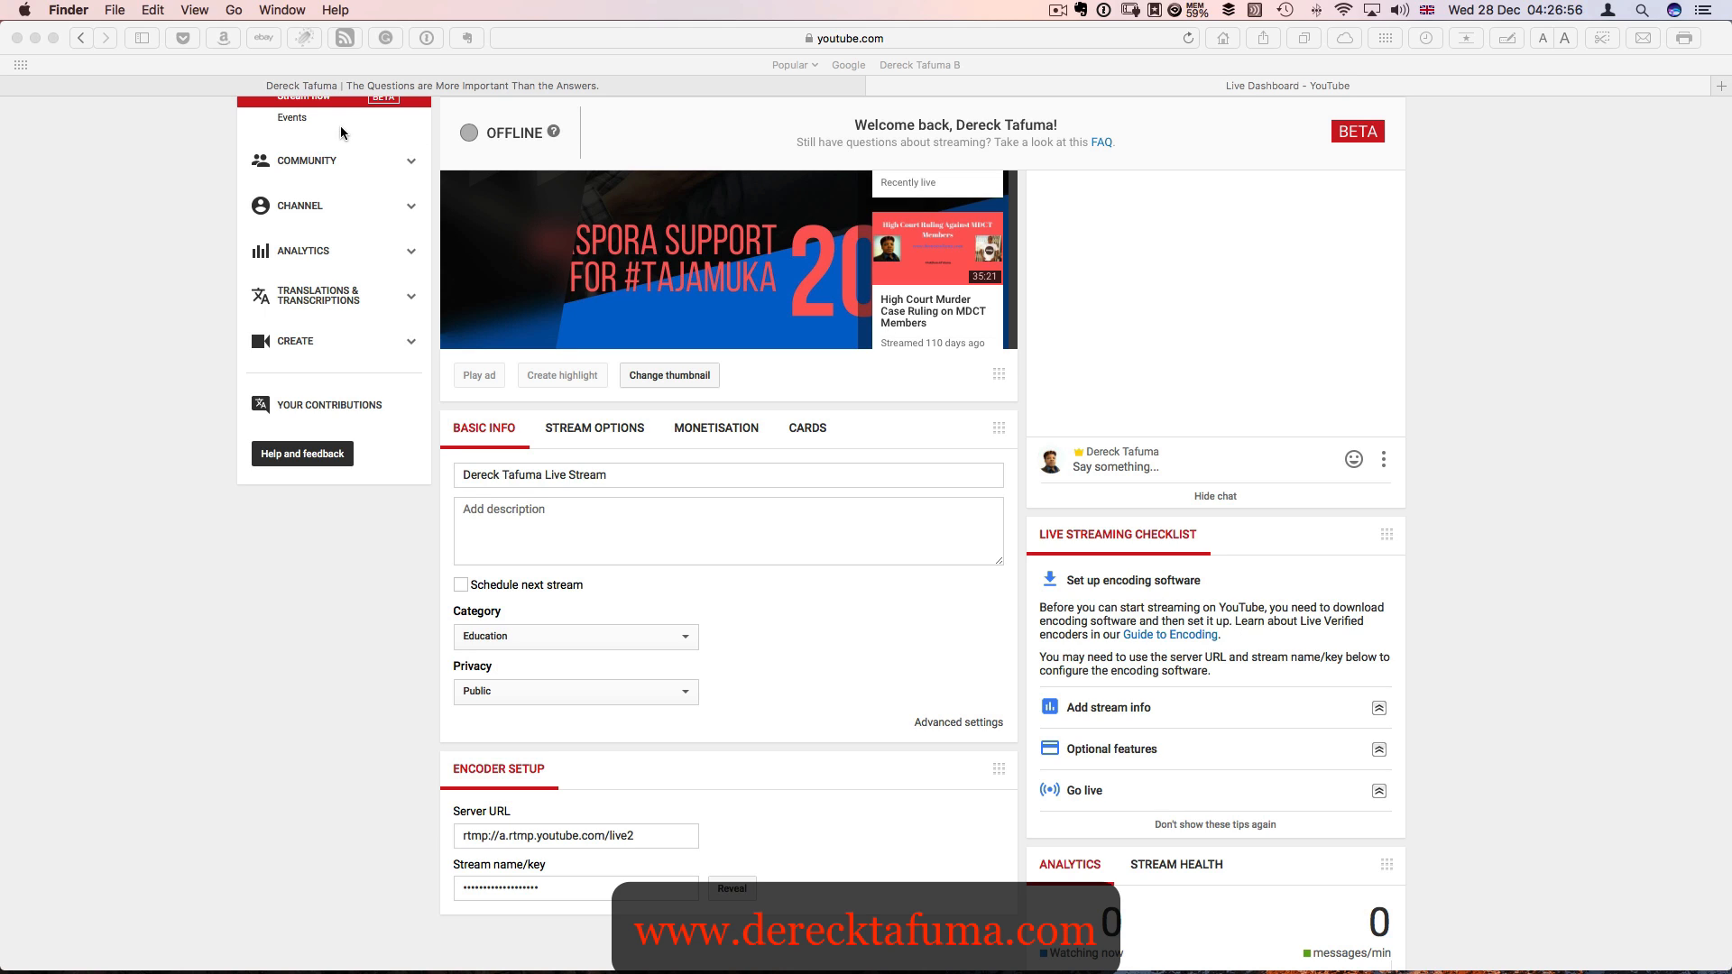
- Open the Guide to Encoding linked in the checklist's encoding software instructions
scroll(538, 129, "up", 5)
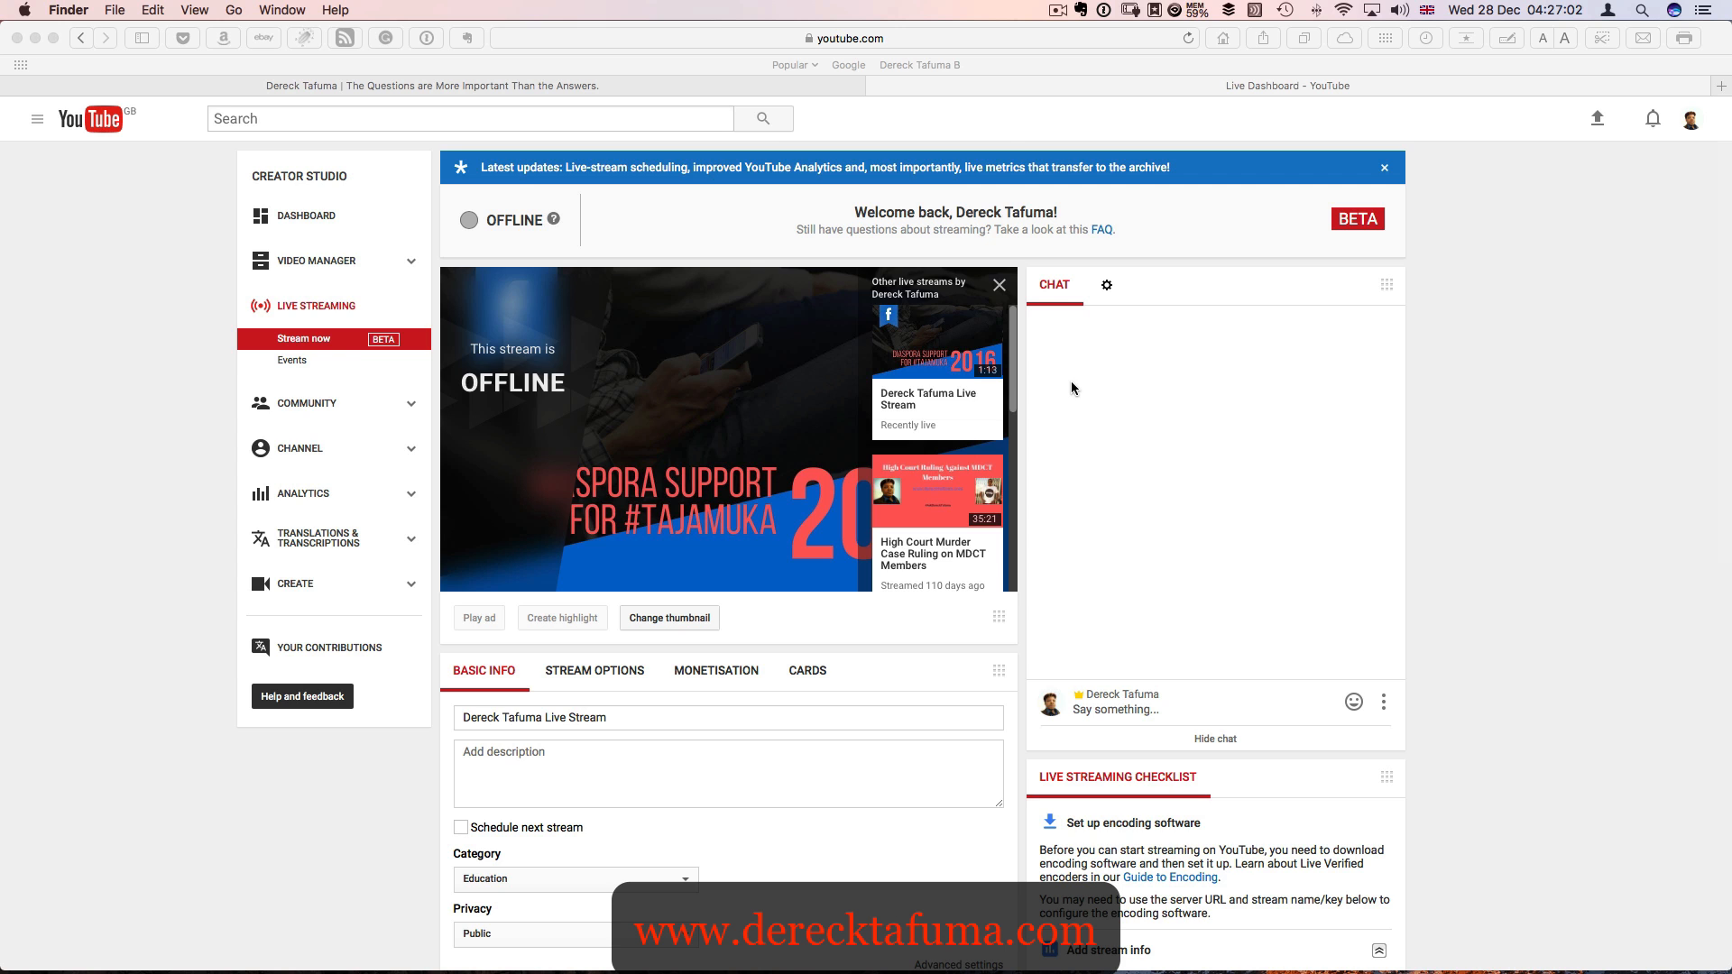
scroll(1070, 381, "down", 8)
scroll(1152, 338, "up", 4)
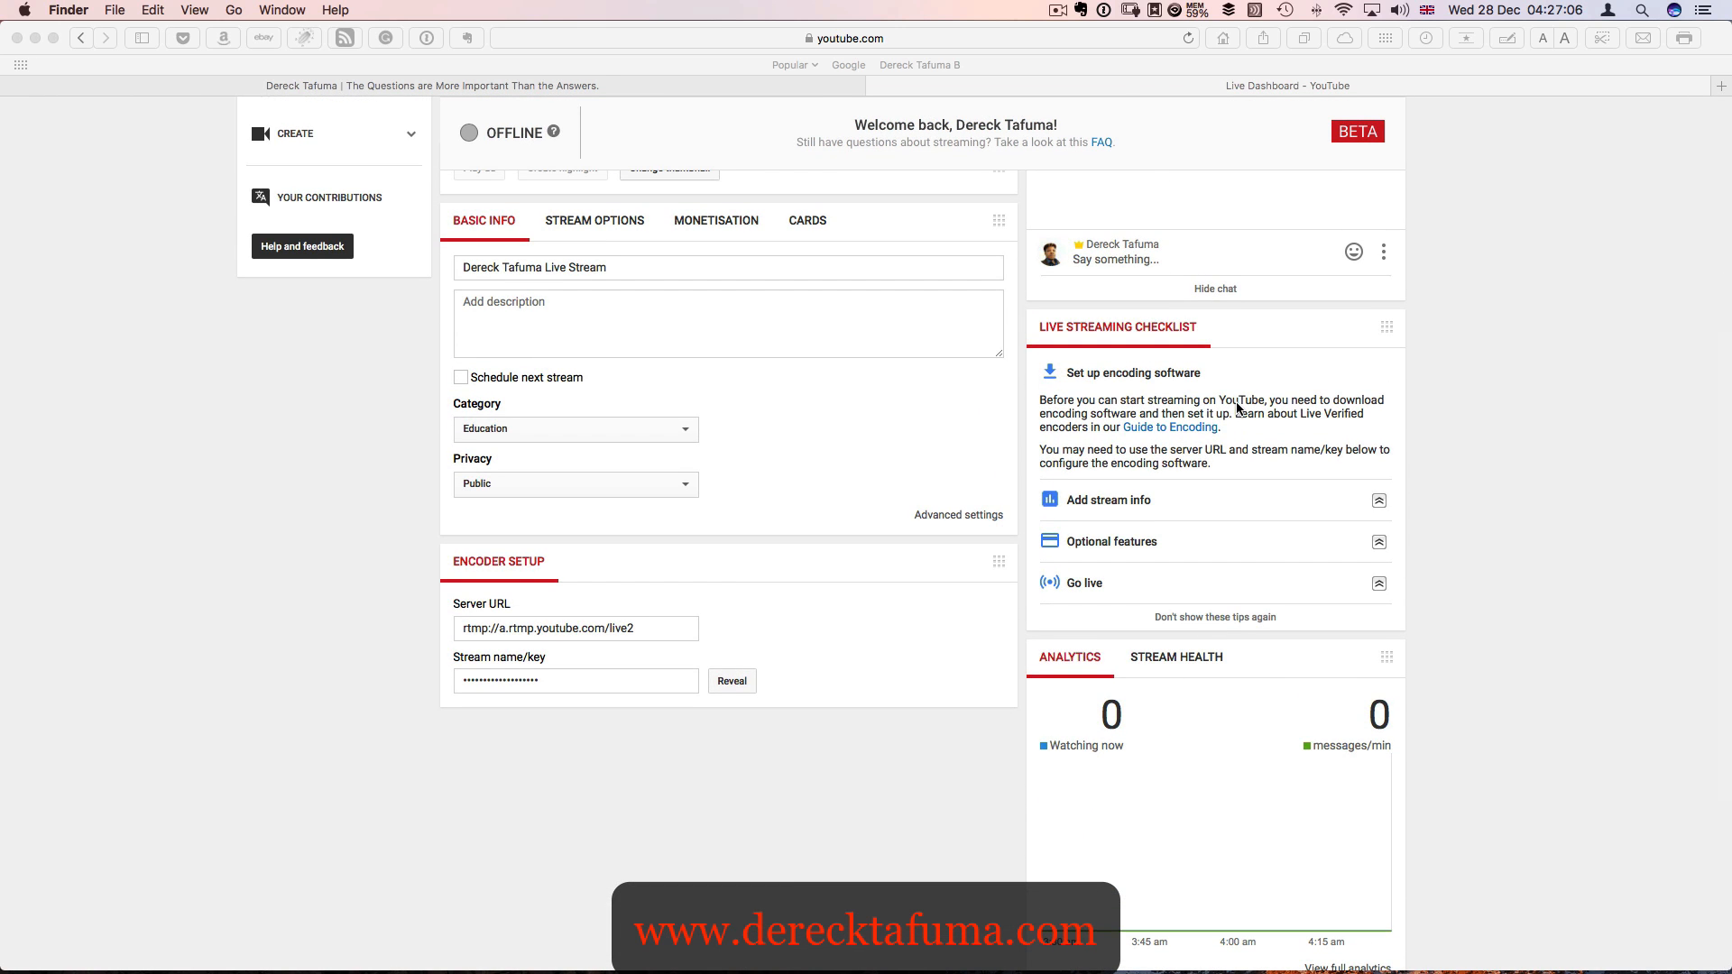
left_click(1108, 408)
scroll(1109, 408, "up", 5)
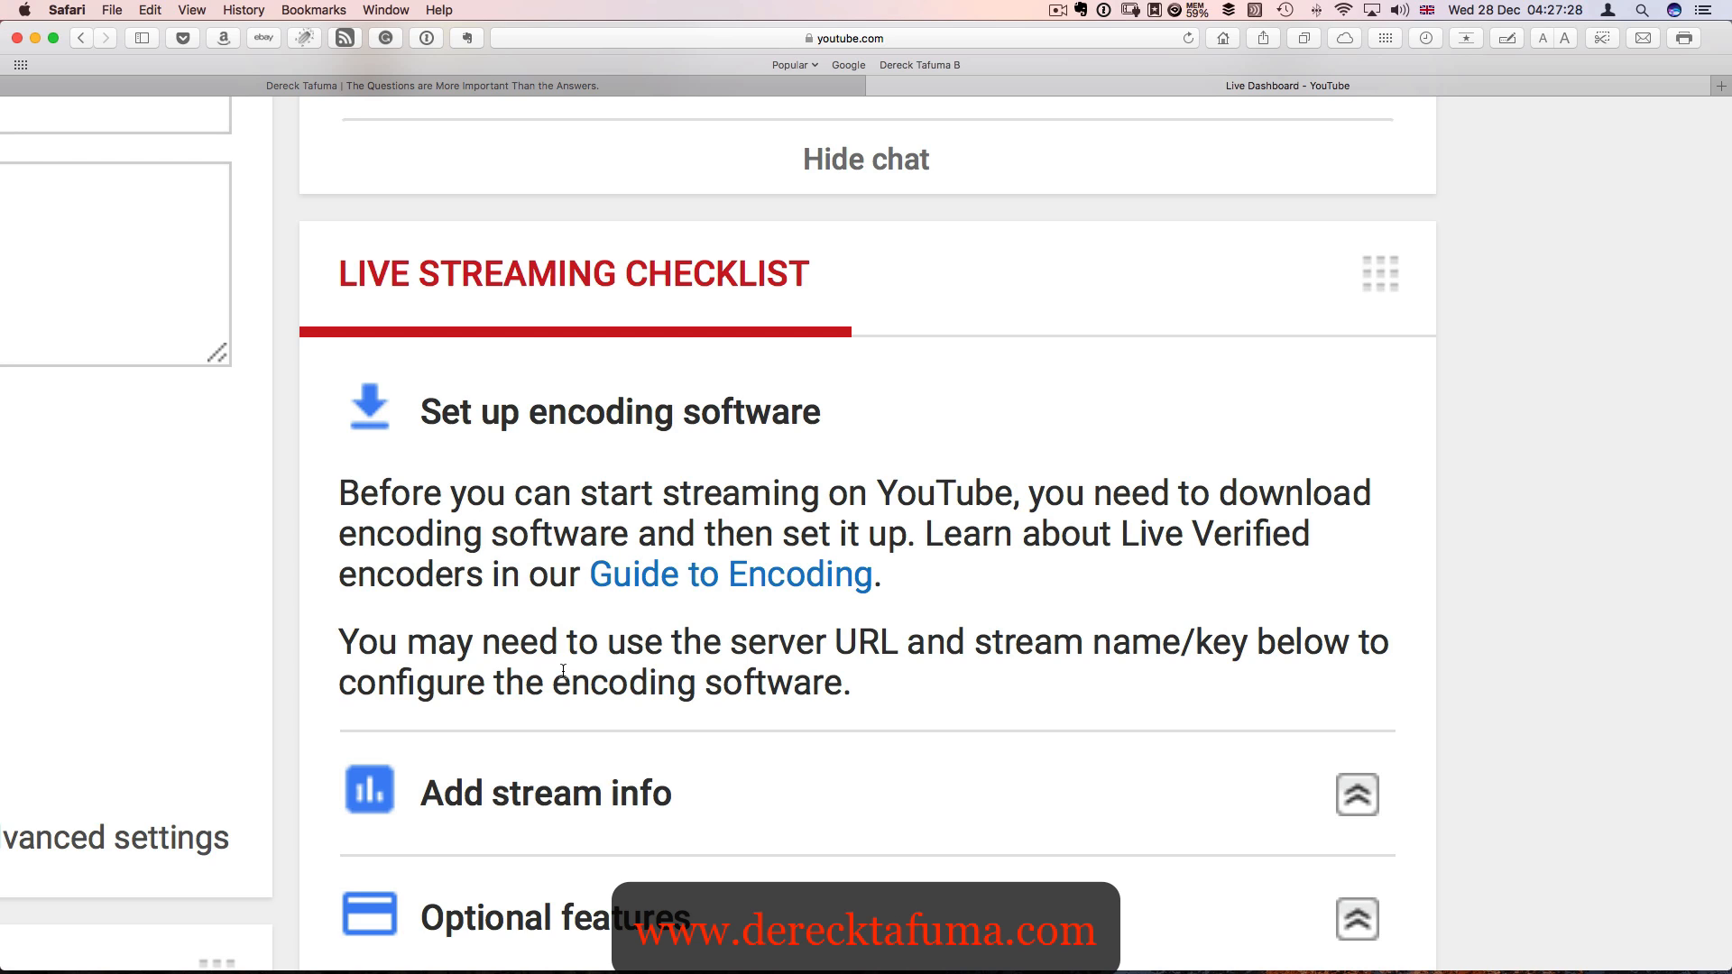
left_click(726, 580)
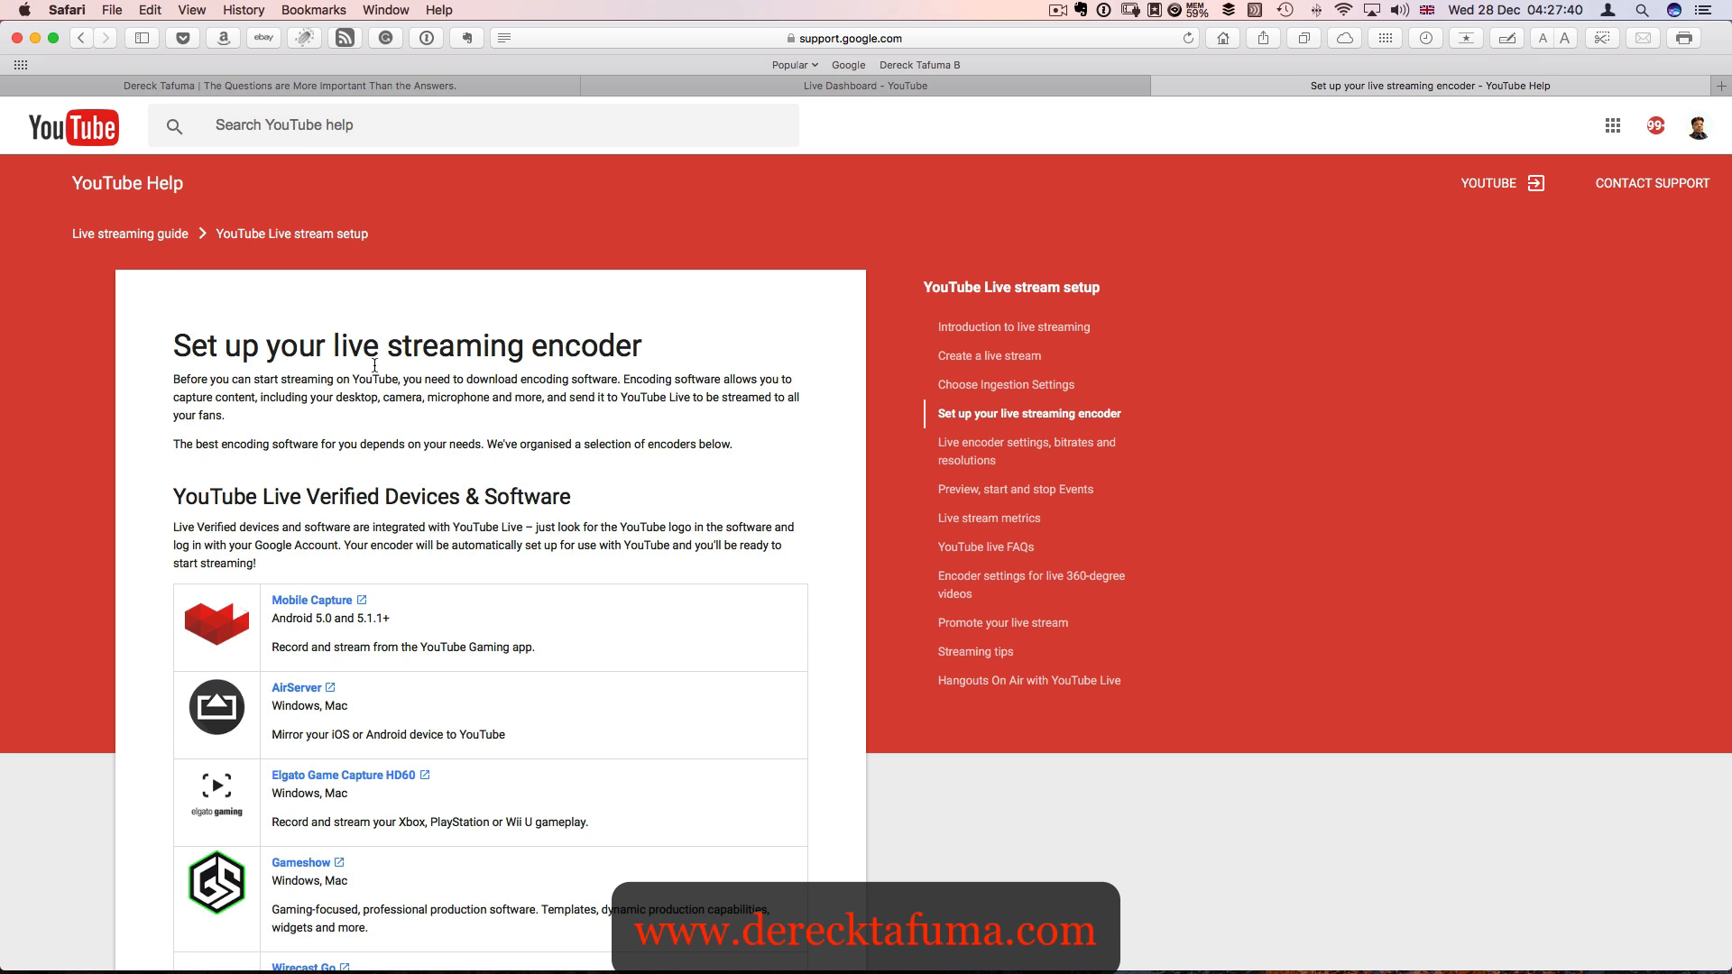
- Review the YouTube Live Verified devices and software list and the Other Encoders section, including supported platforms and free versions
scroll(451, 381, "down", 3)
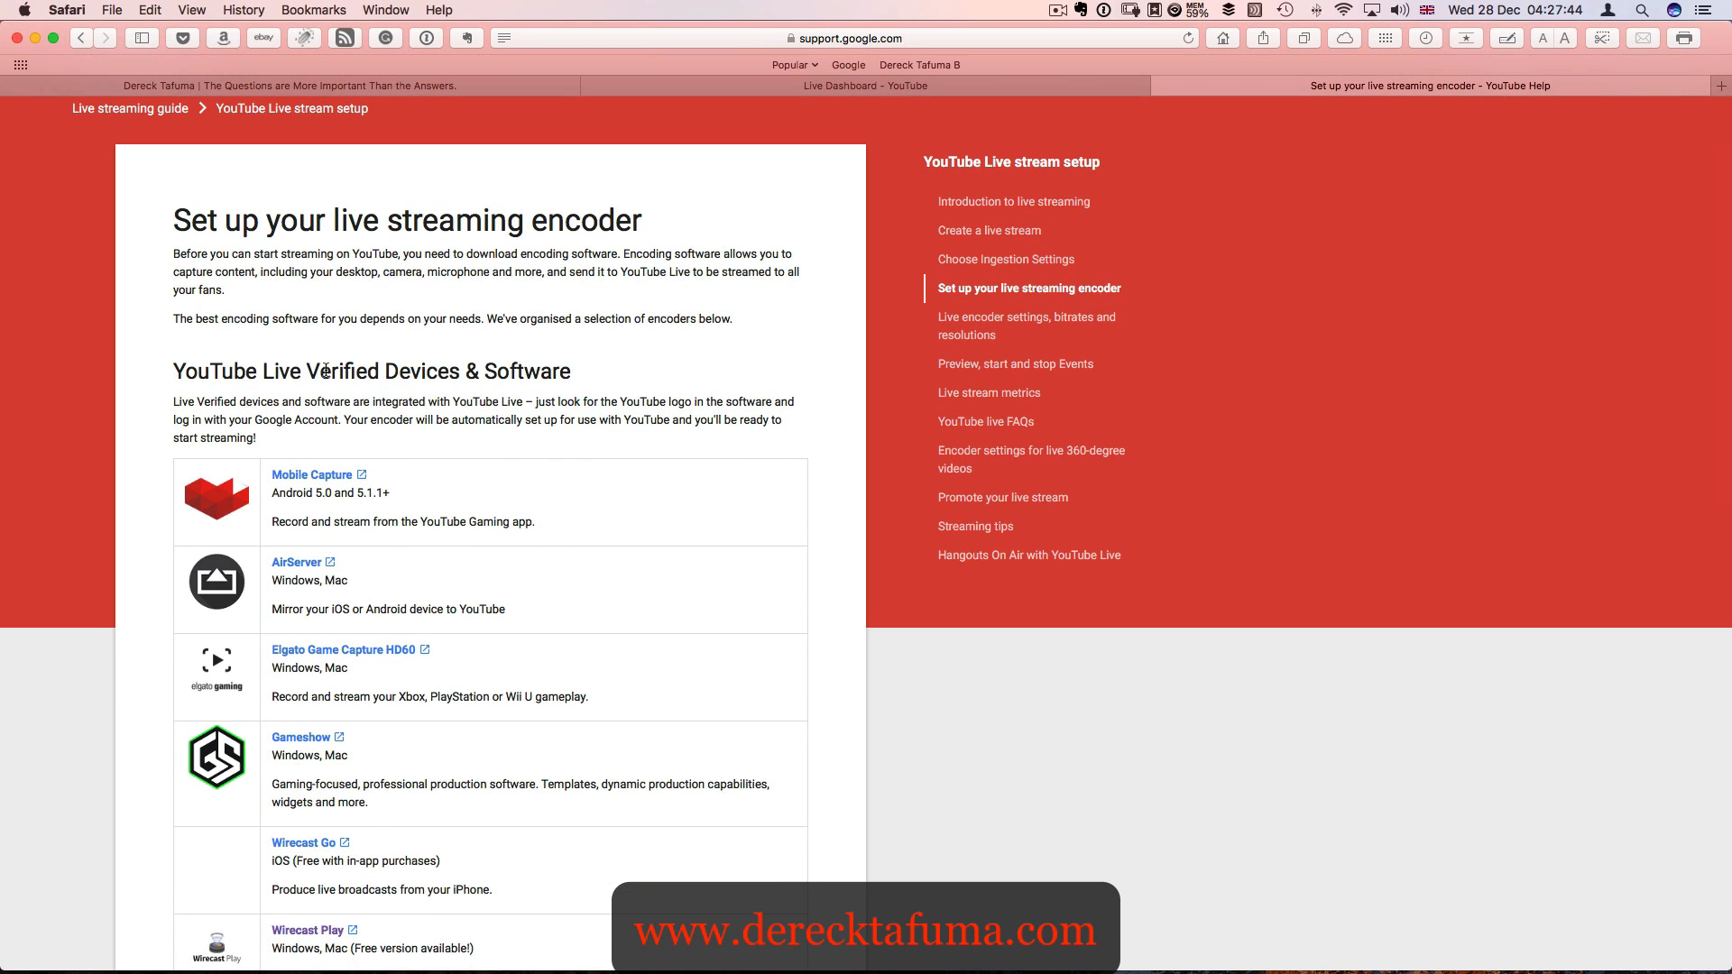
scroll(514, 402, "down", 5)
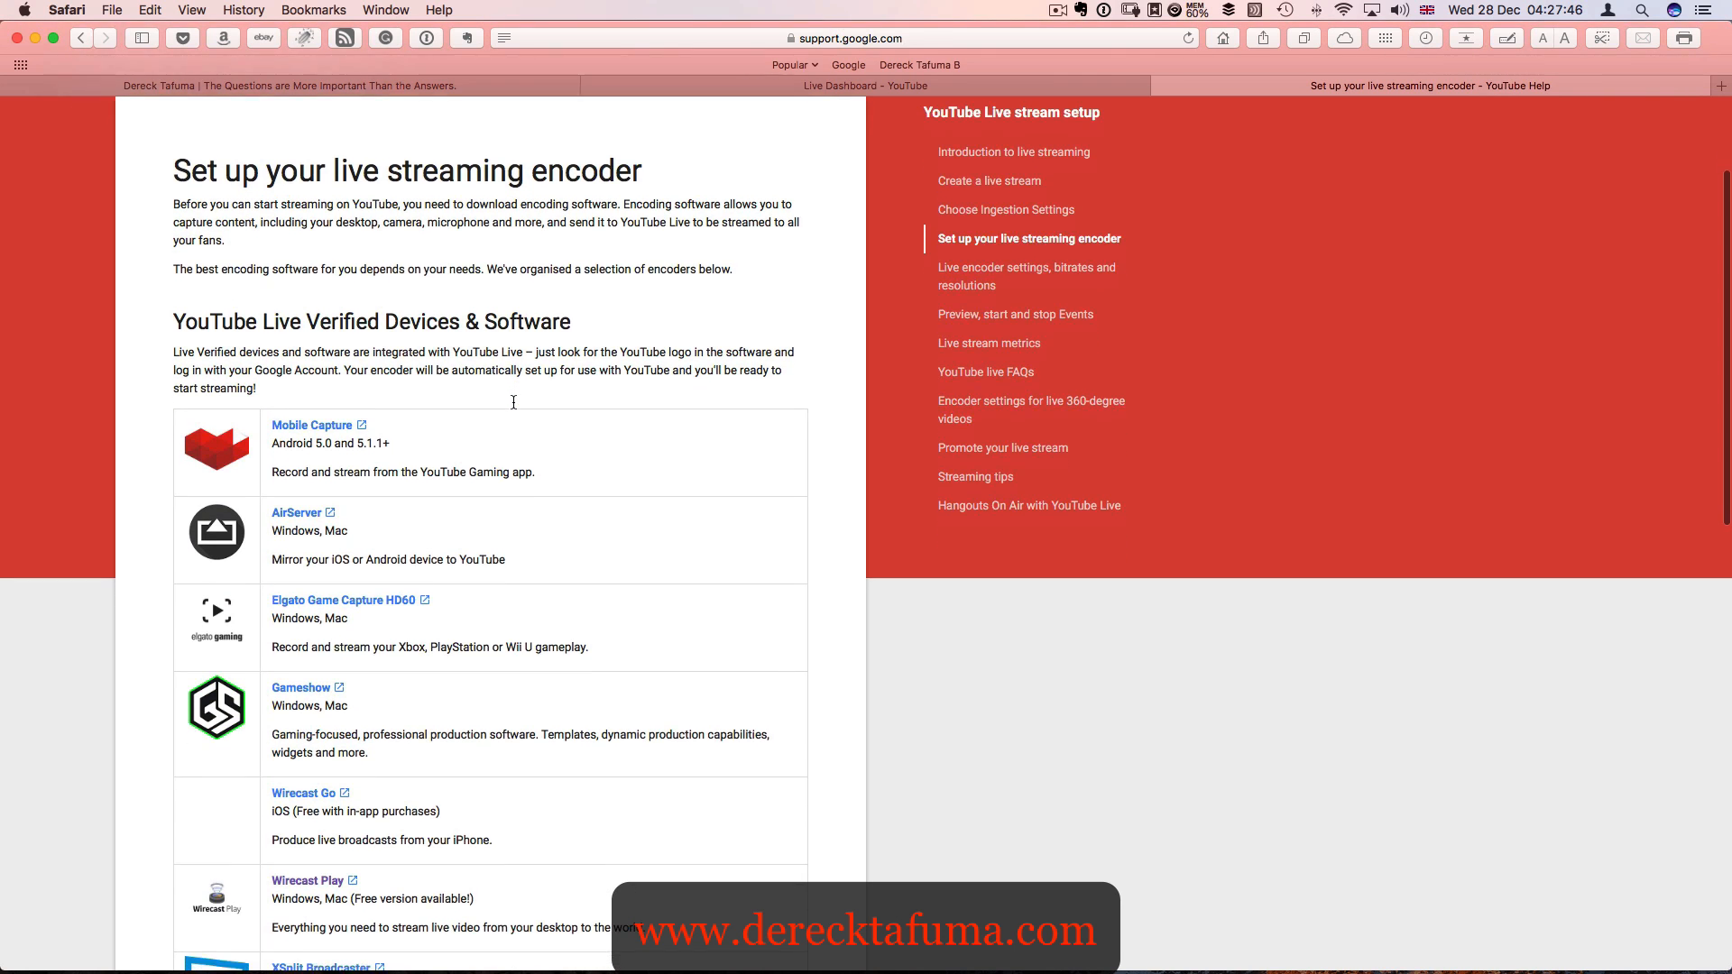
scroll(336, 313, "down", 6)
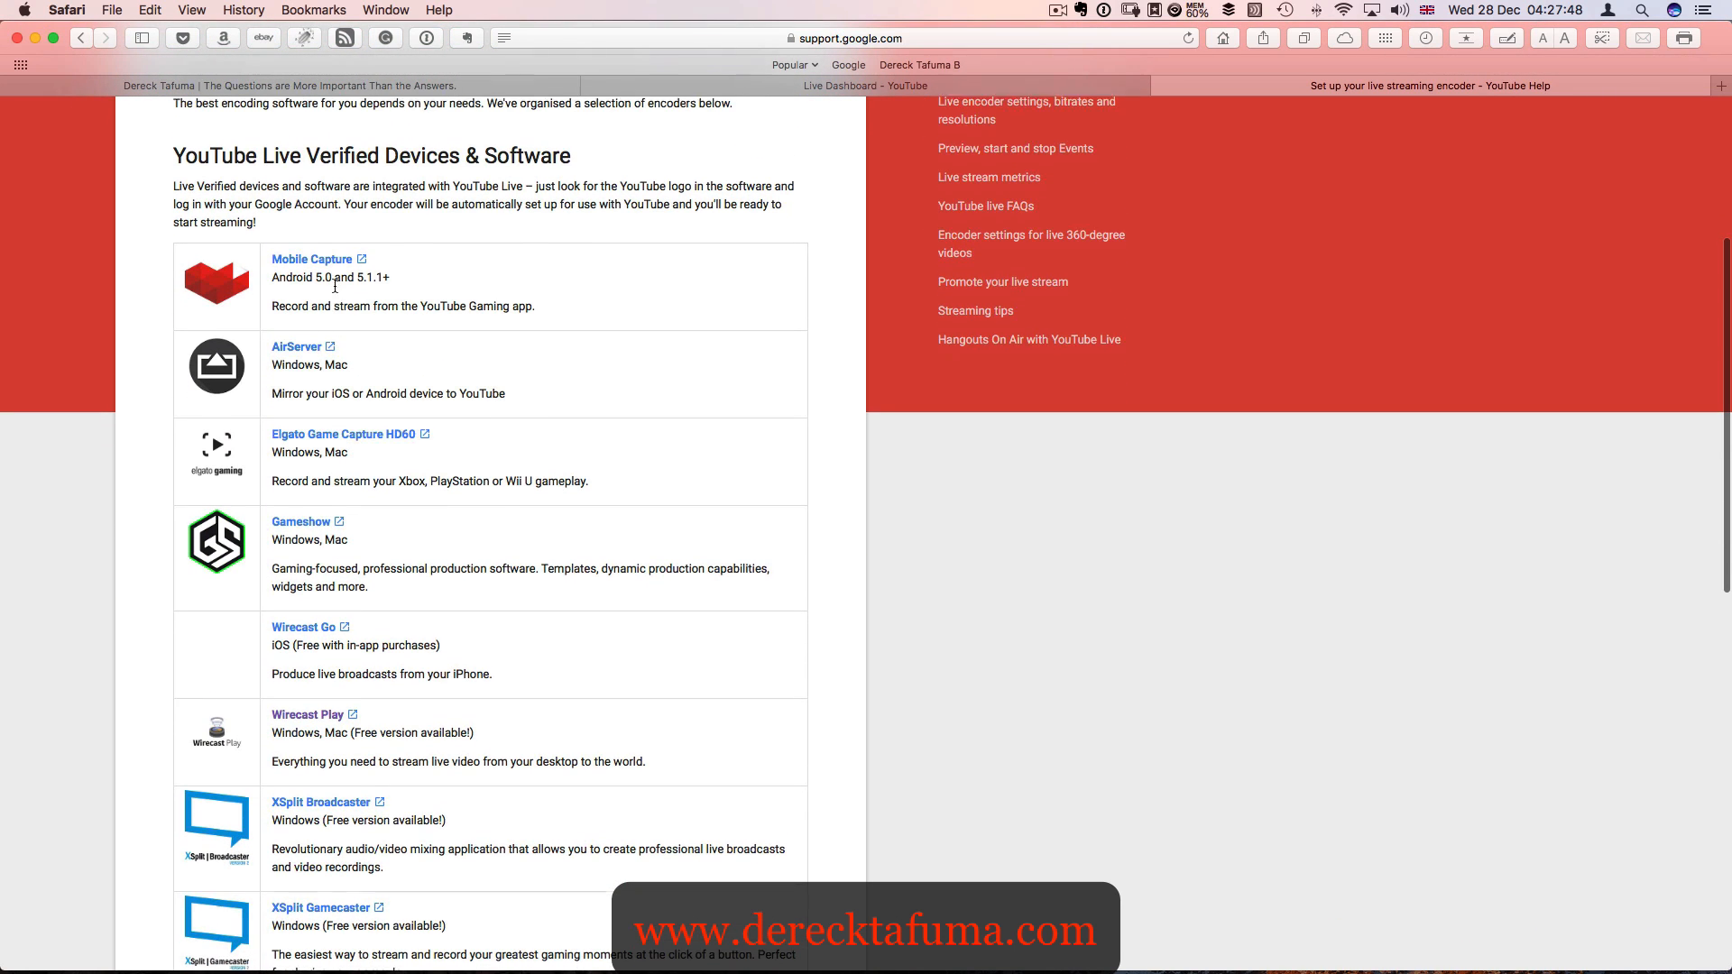
scroll(339, 298, "up", 4)
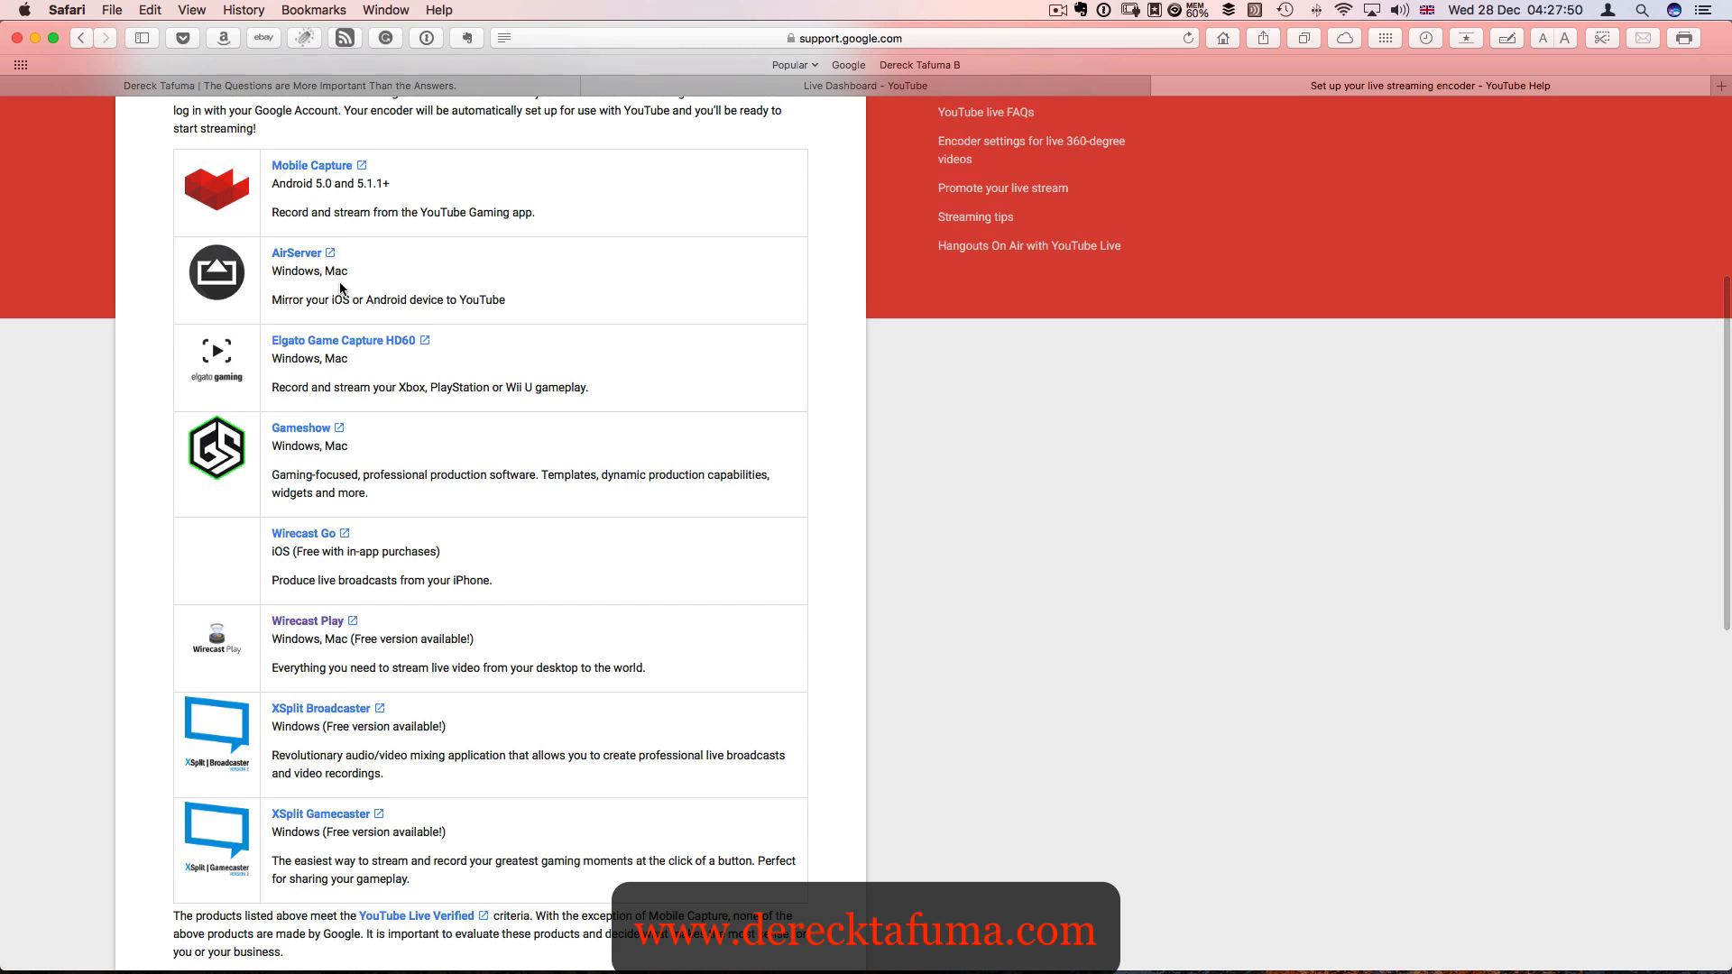
scroll(339, 284, "up", 2)
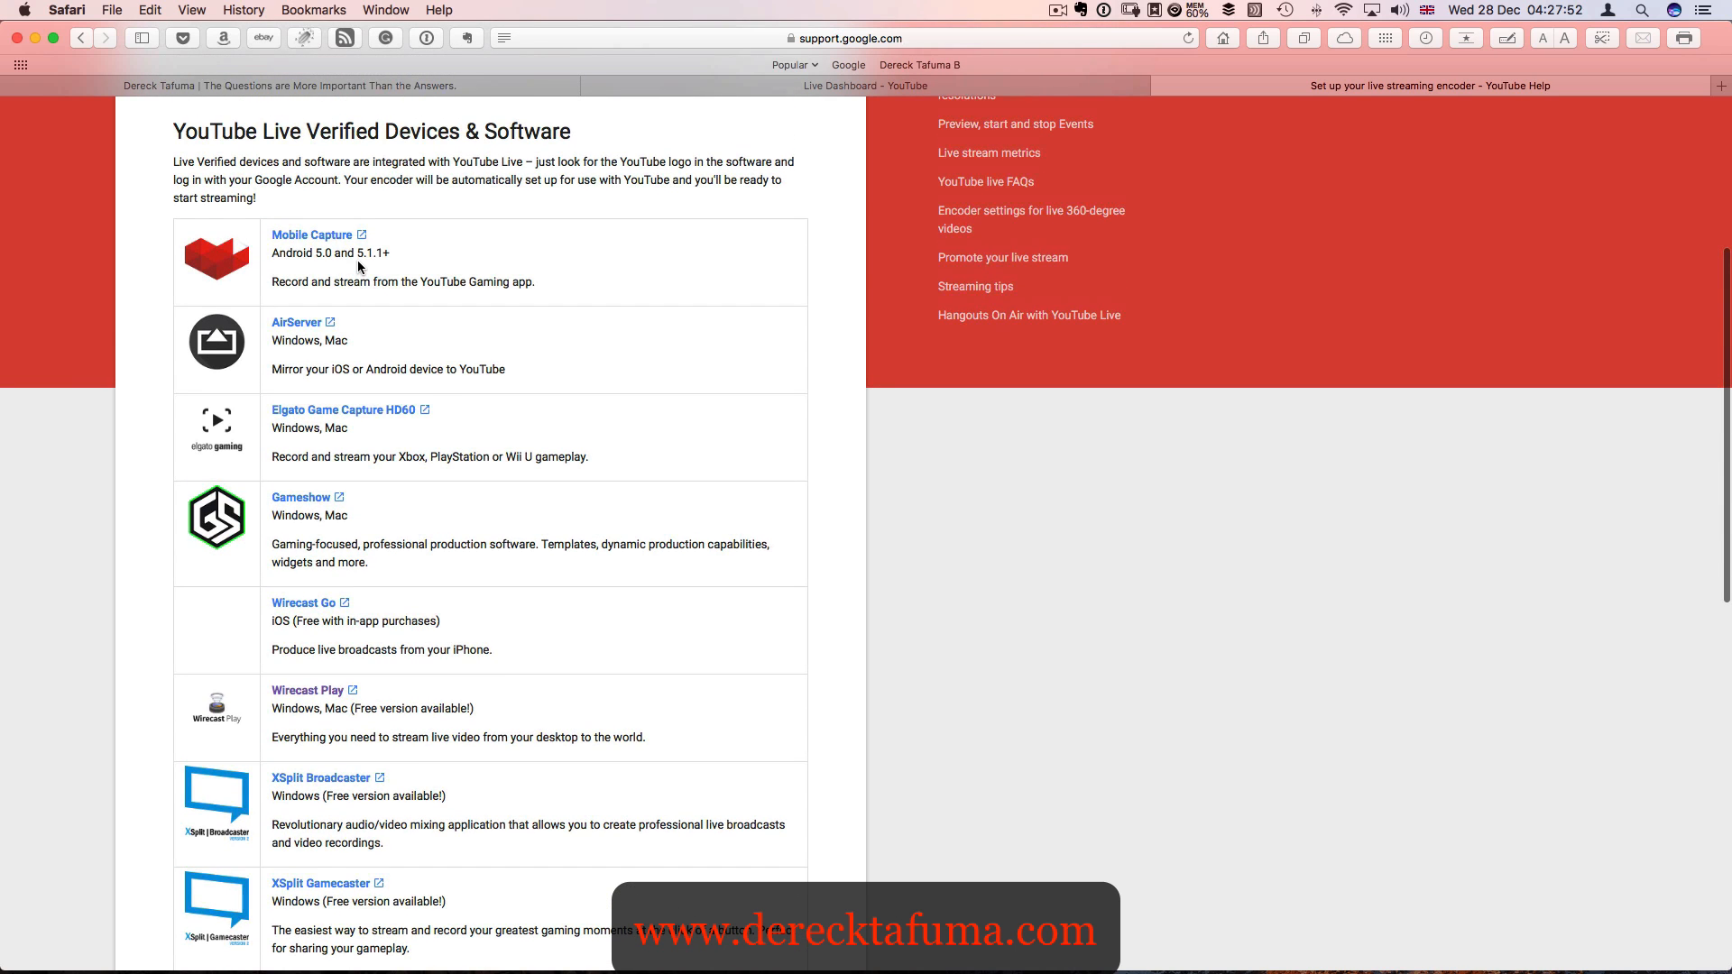
scroll(357, 262, "up", 1)
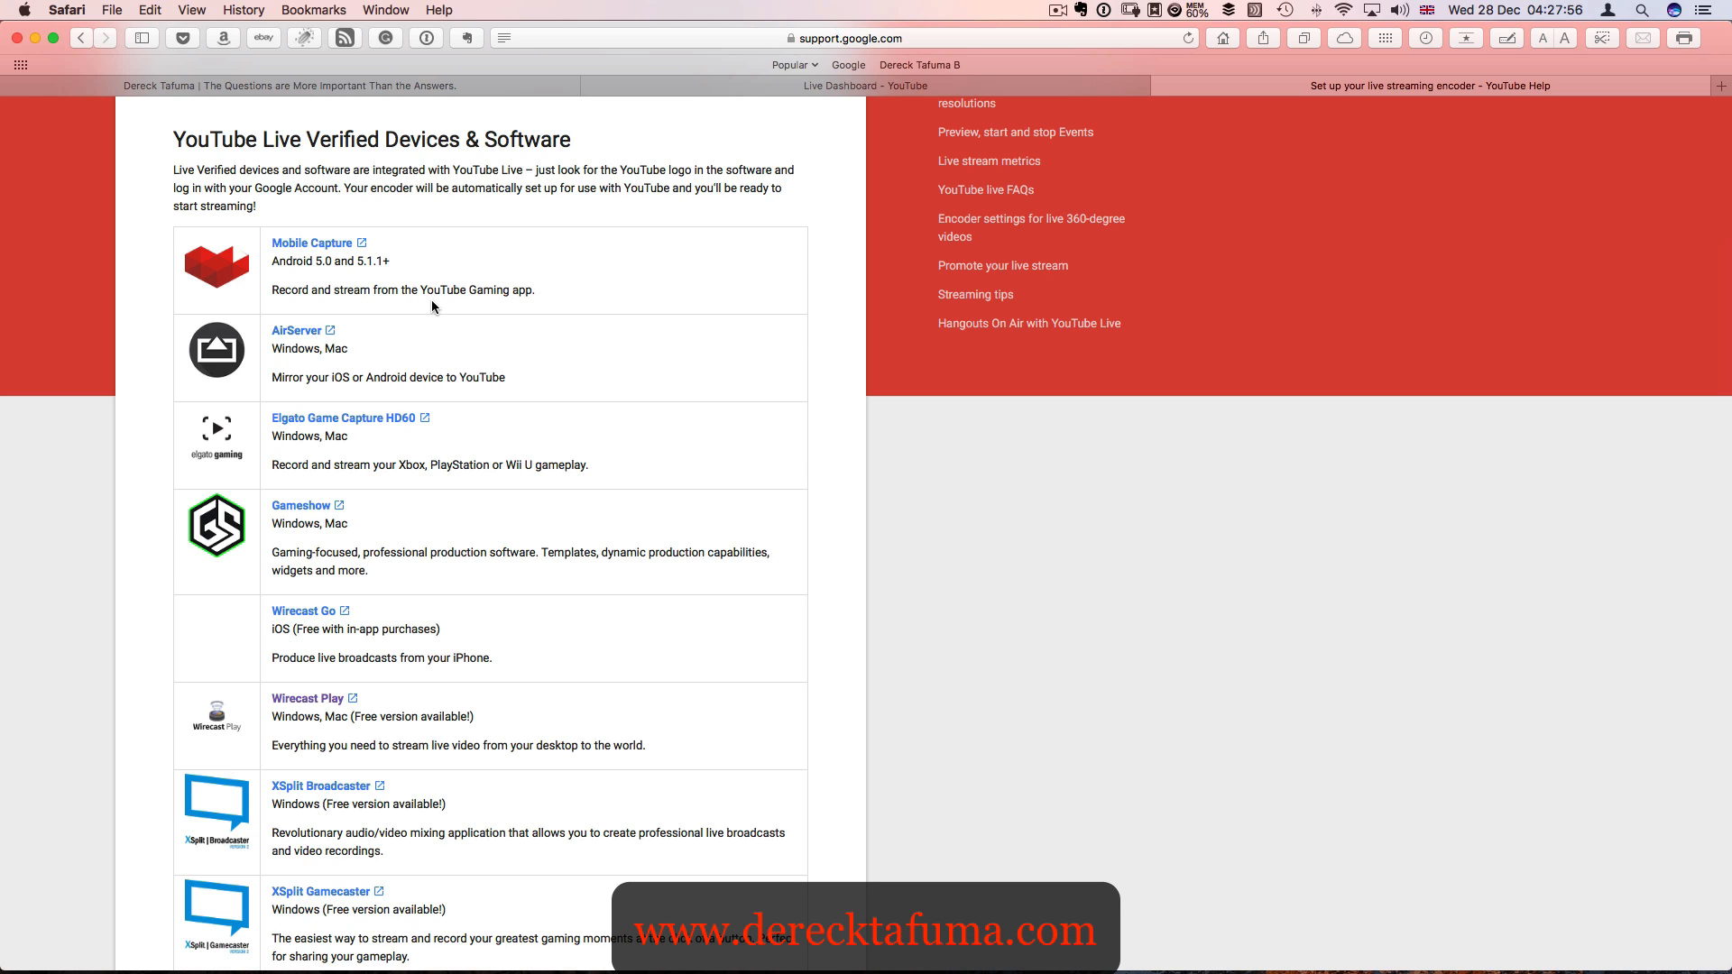
scroll(431, 300, "down", 1)
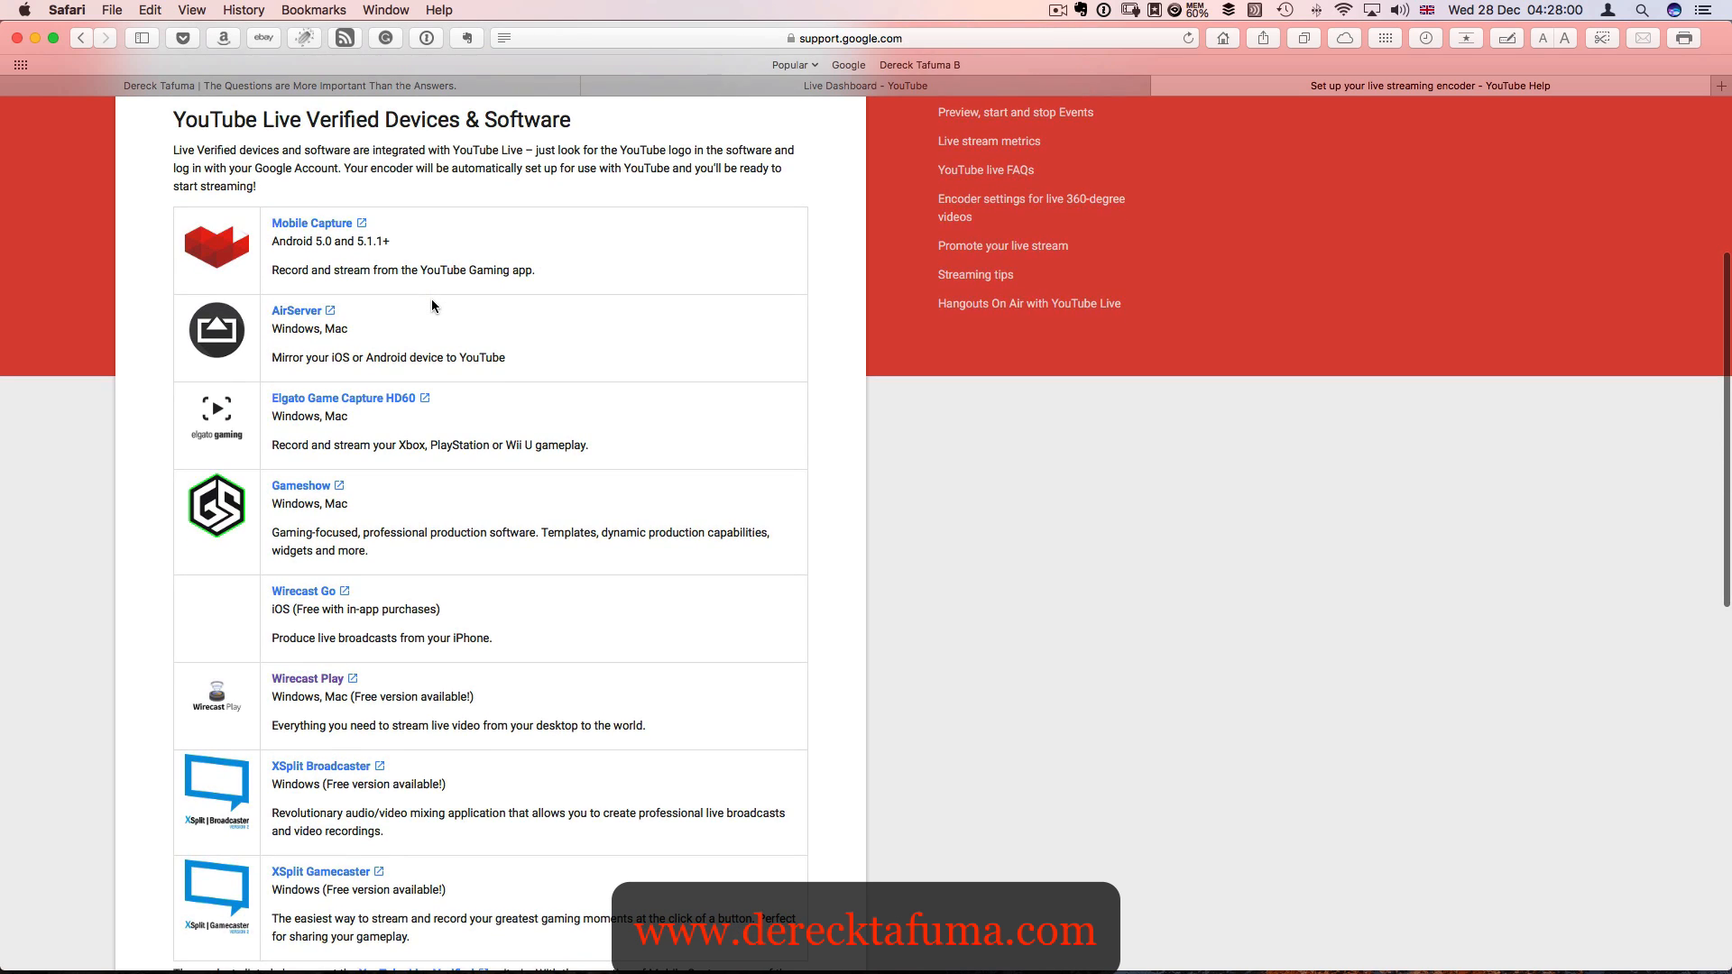
scroll(431, 300, "down", 2)
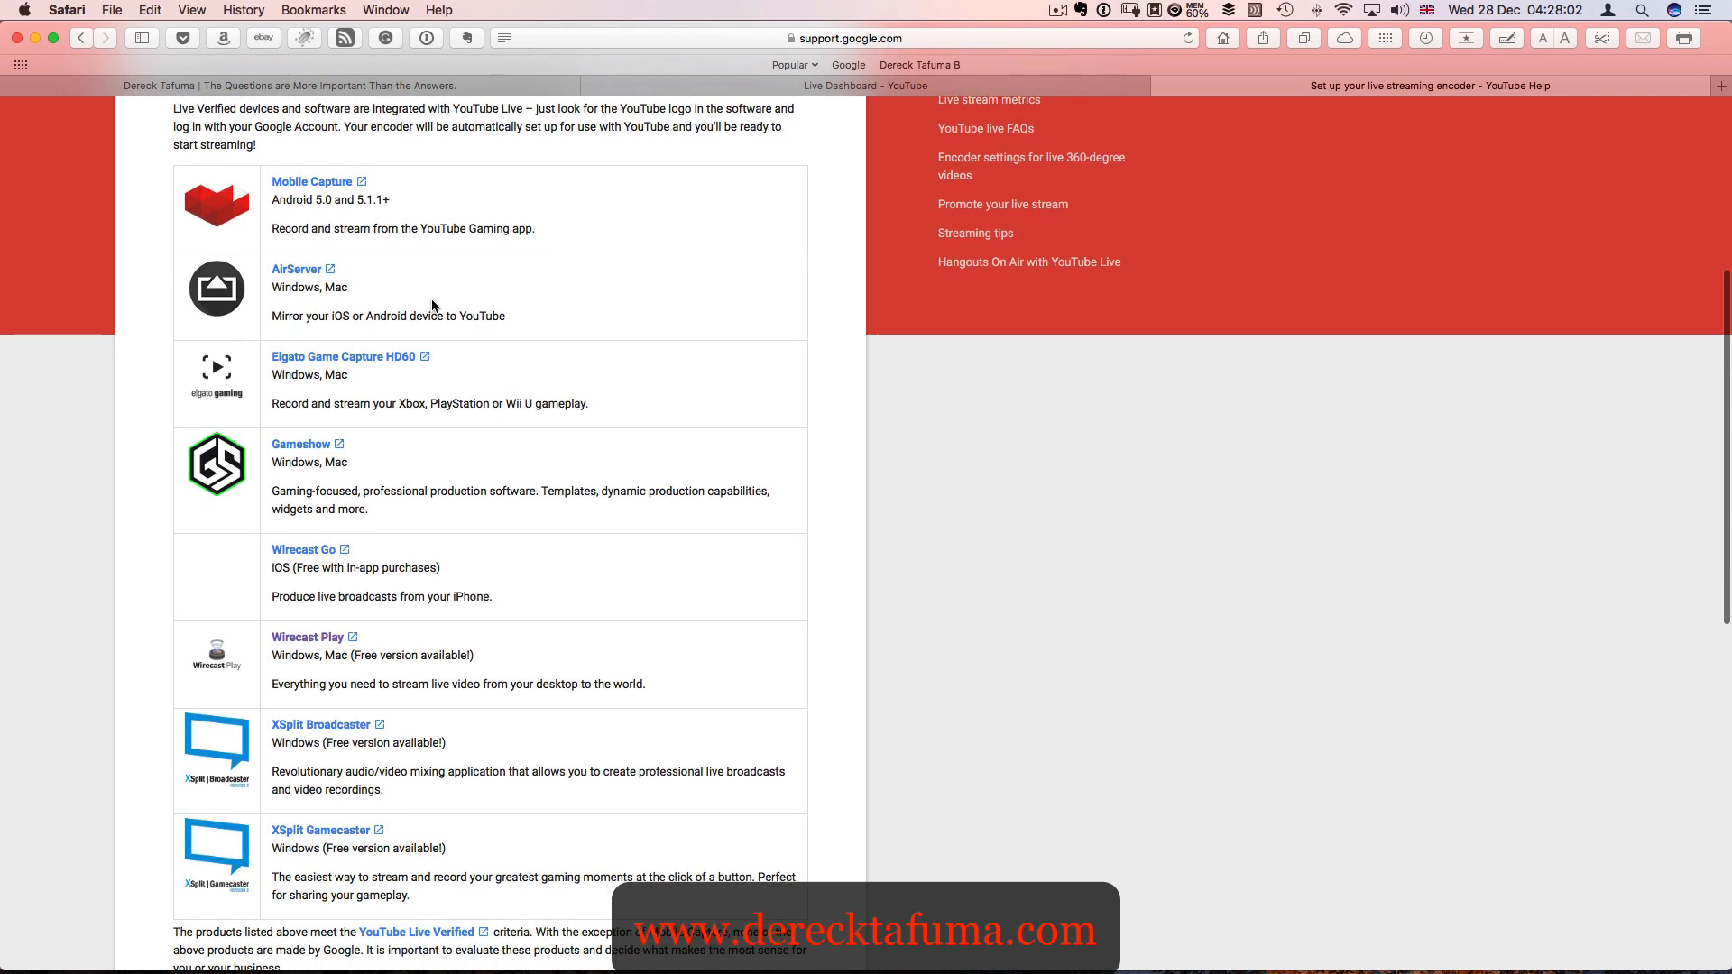
scroll(431, 302, "down", 3)
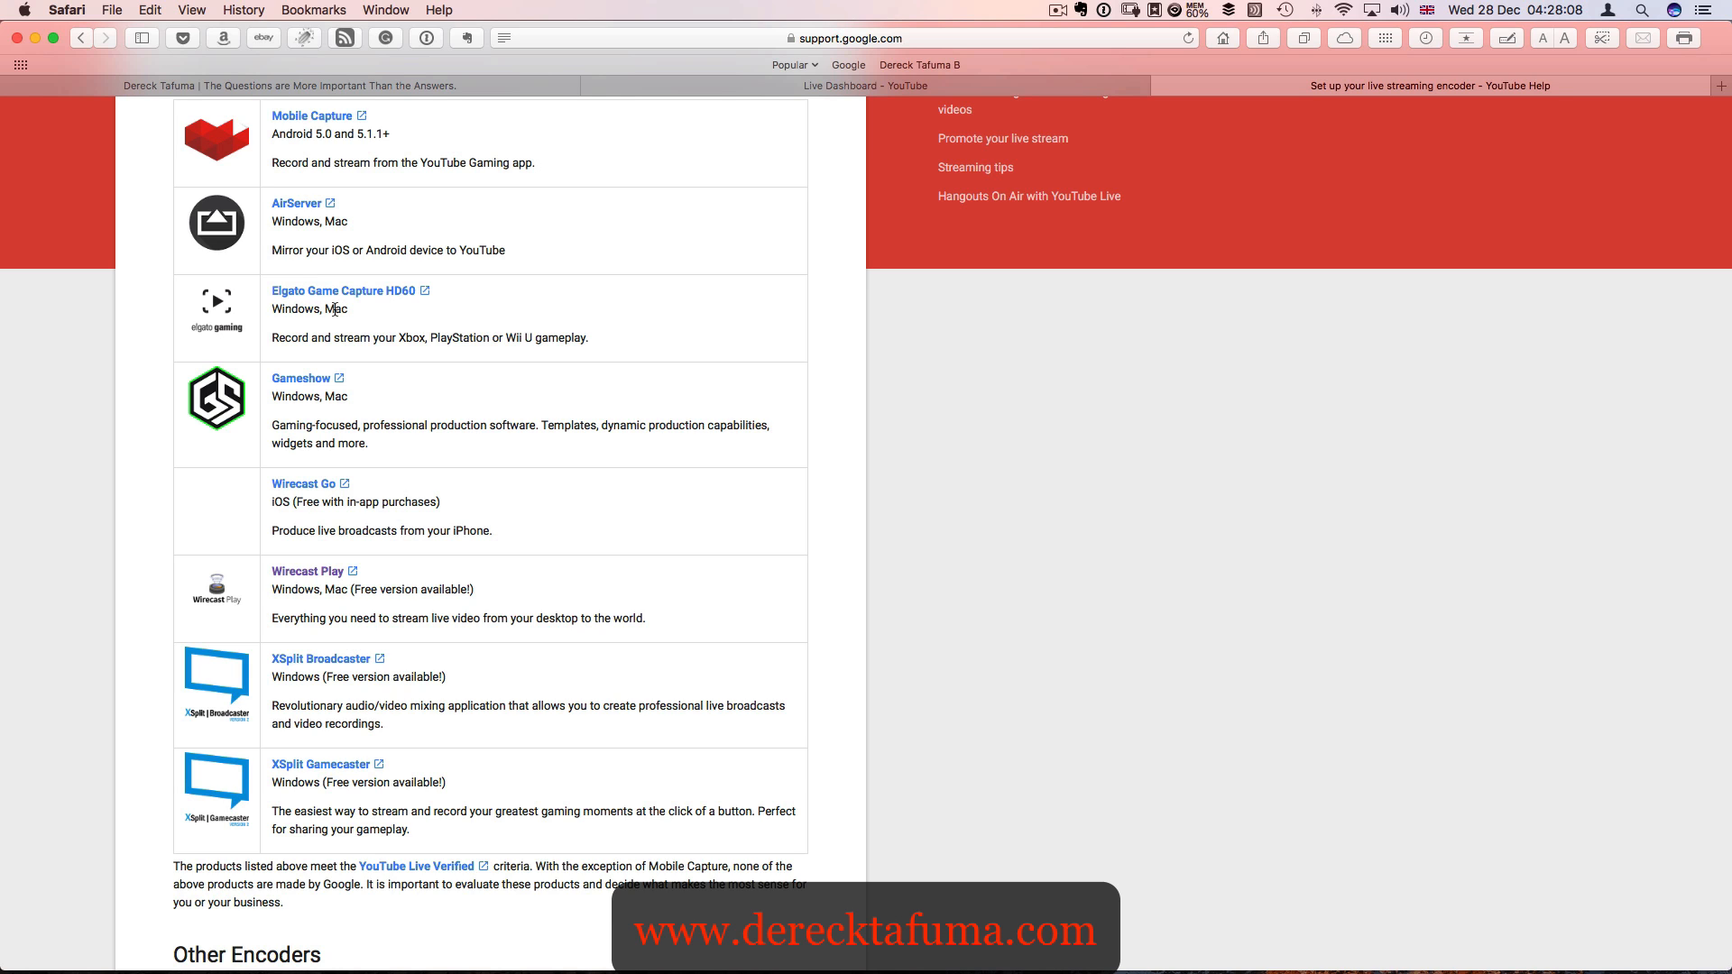
scroll(334, 309, "down", 4)
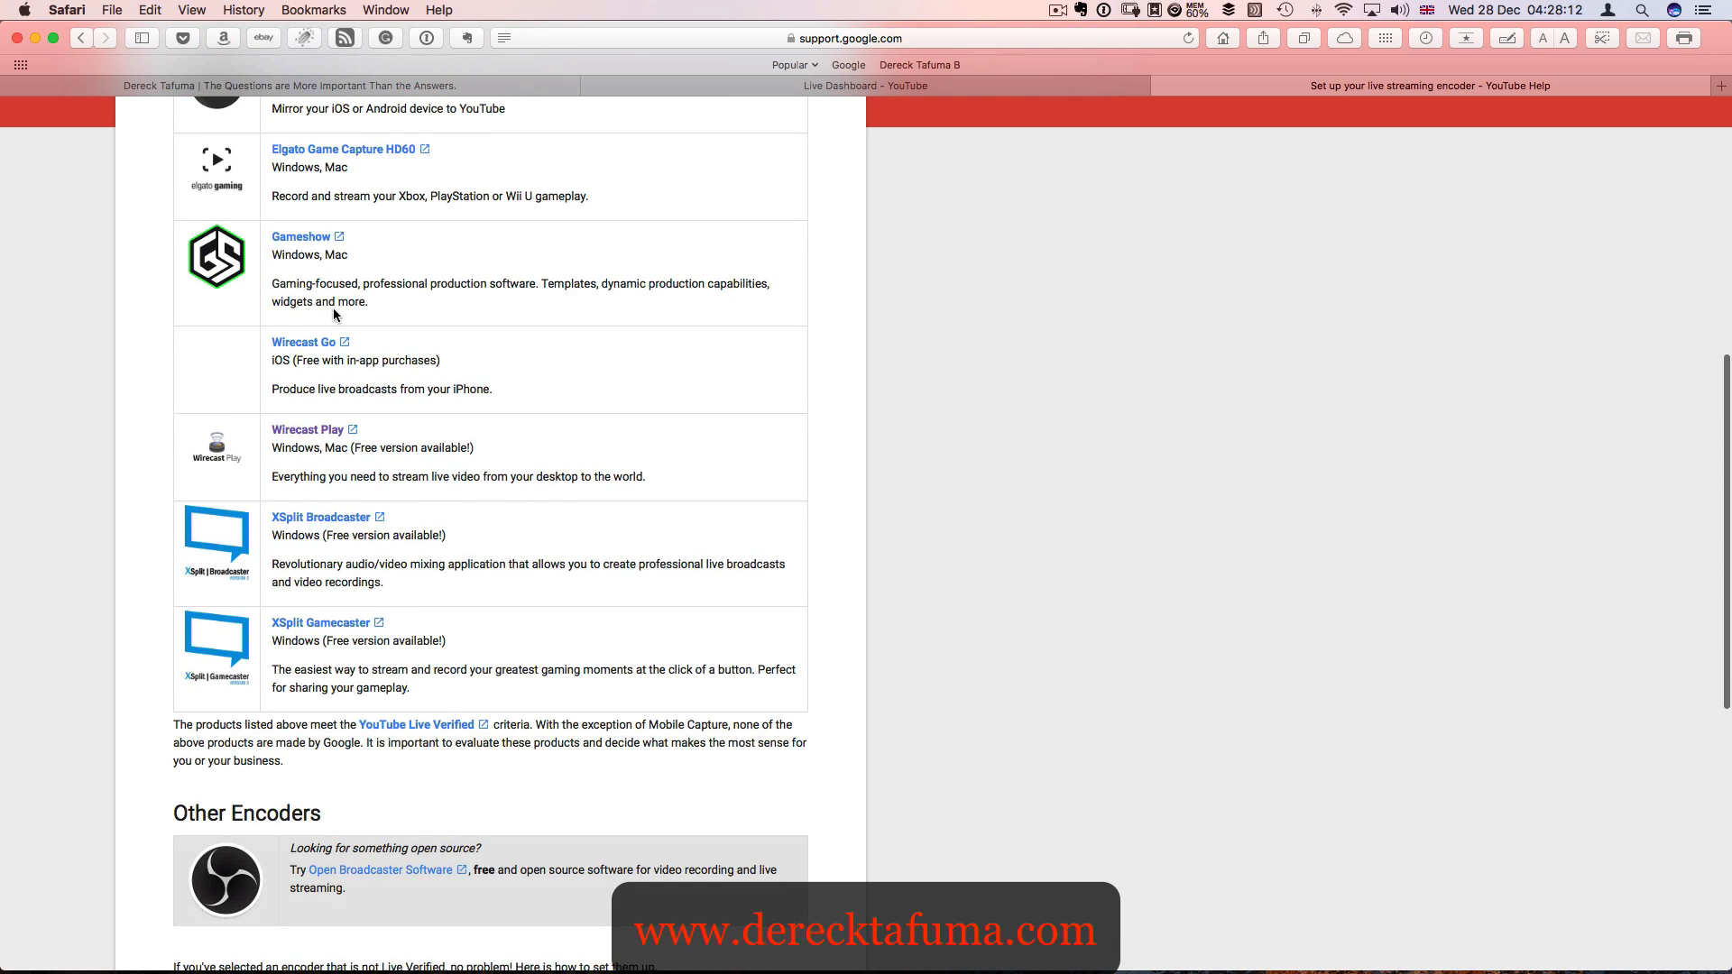
scroll(333, 311, "down", 3)
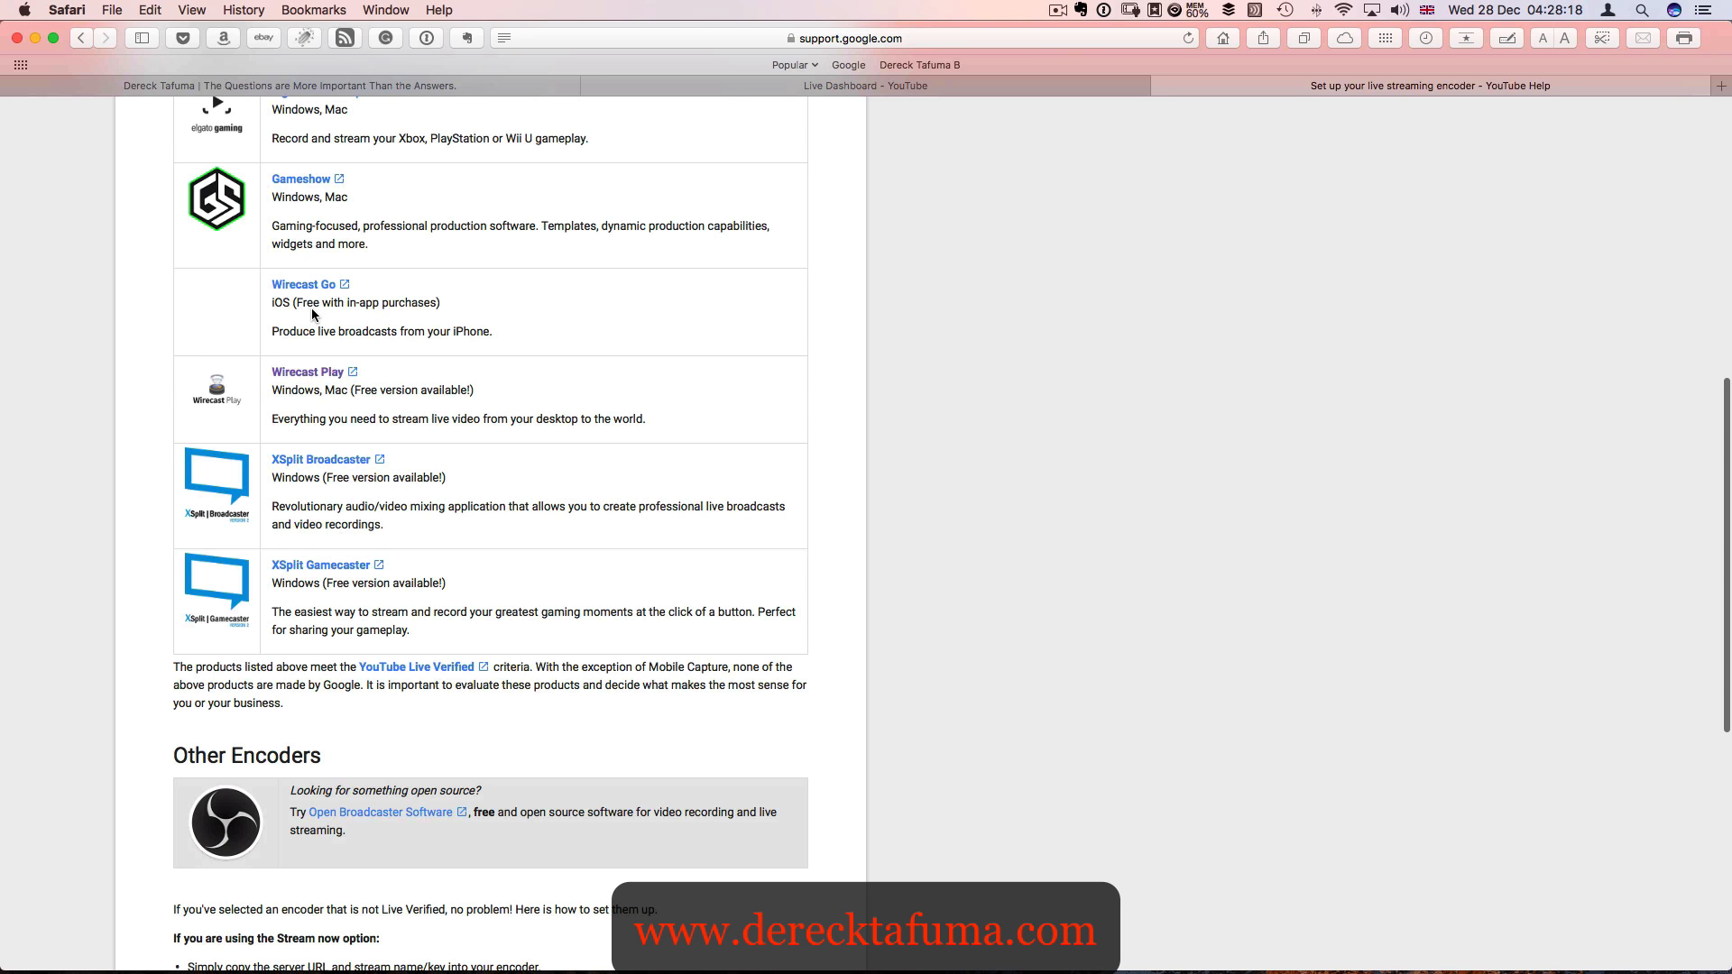
scroll(313, 312, "down", 3)
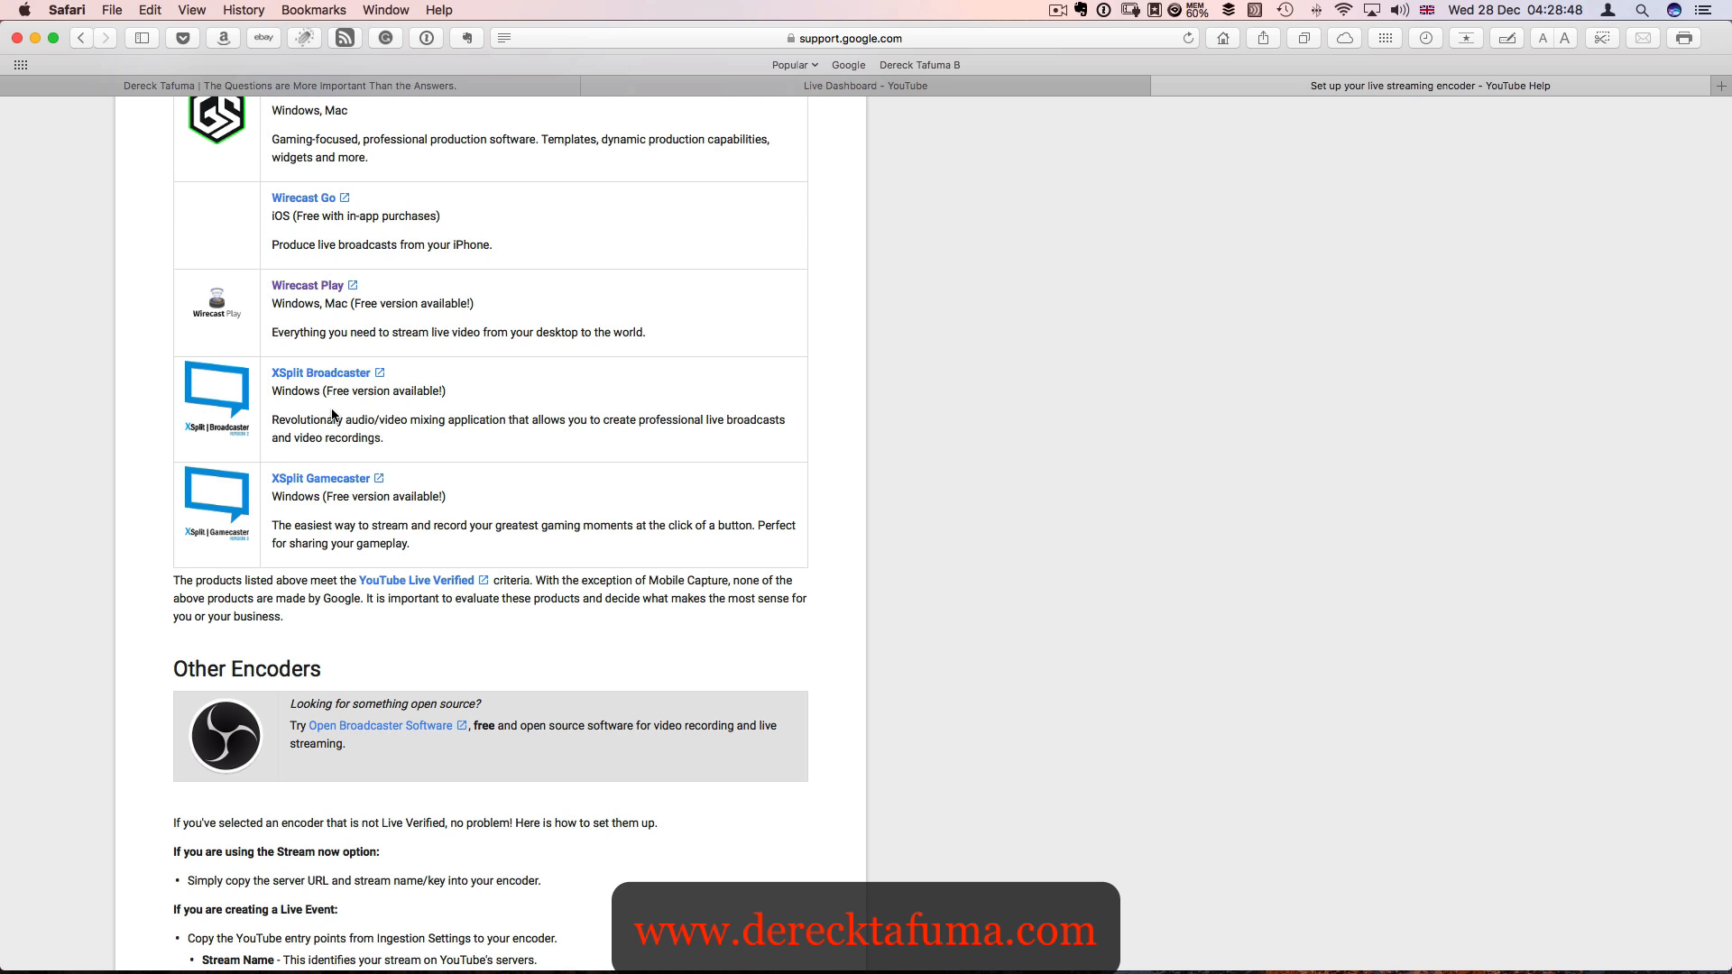
scroll(332, 409, "down", 5)
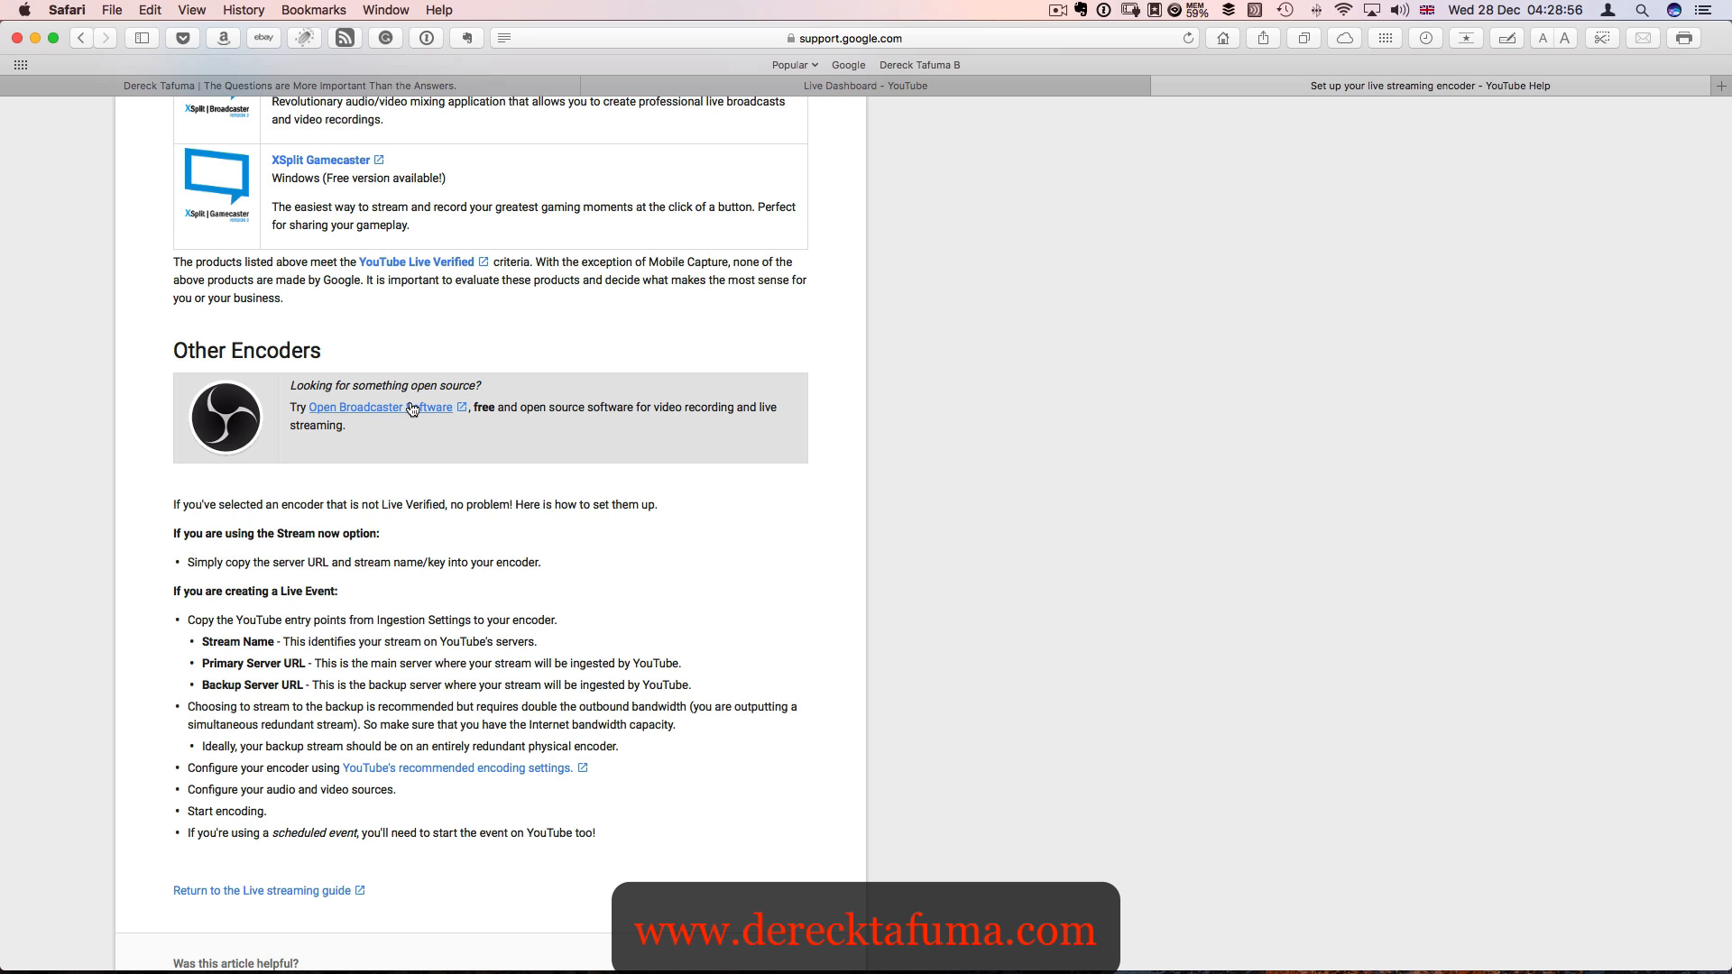
- Open the Wirecast Play page from the list of YouTube Live Verified software
scroll(409, 412, "up", 10)
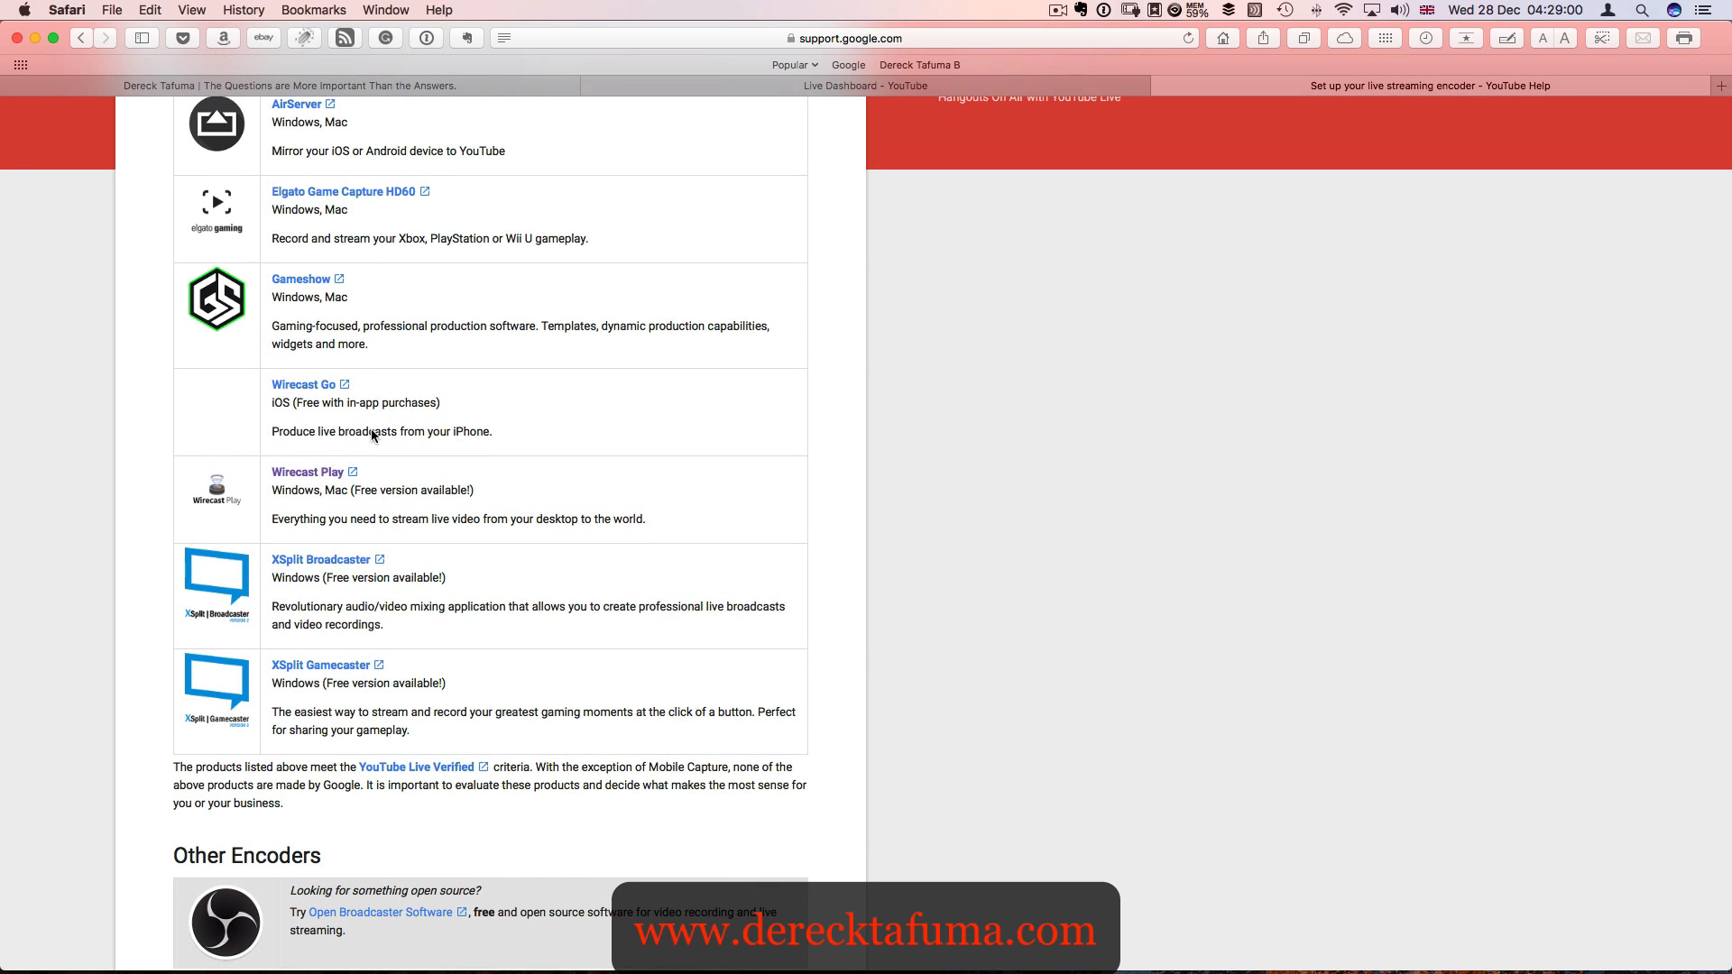
scroll(312, 468, "up", 1)
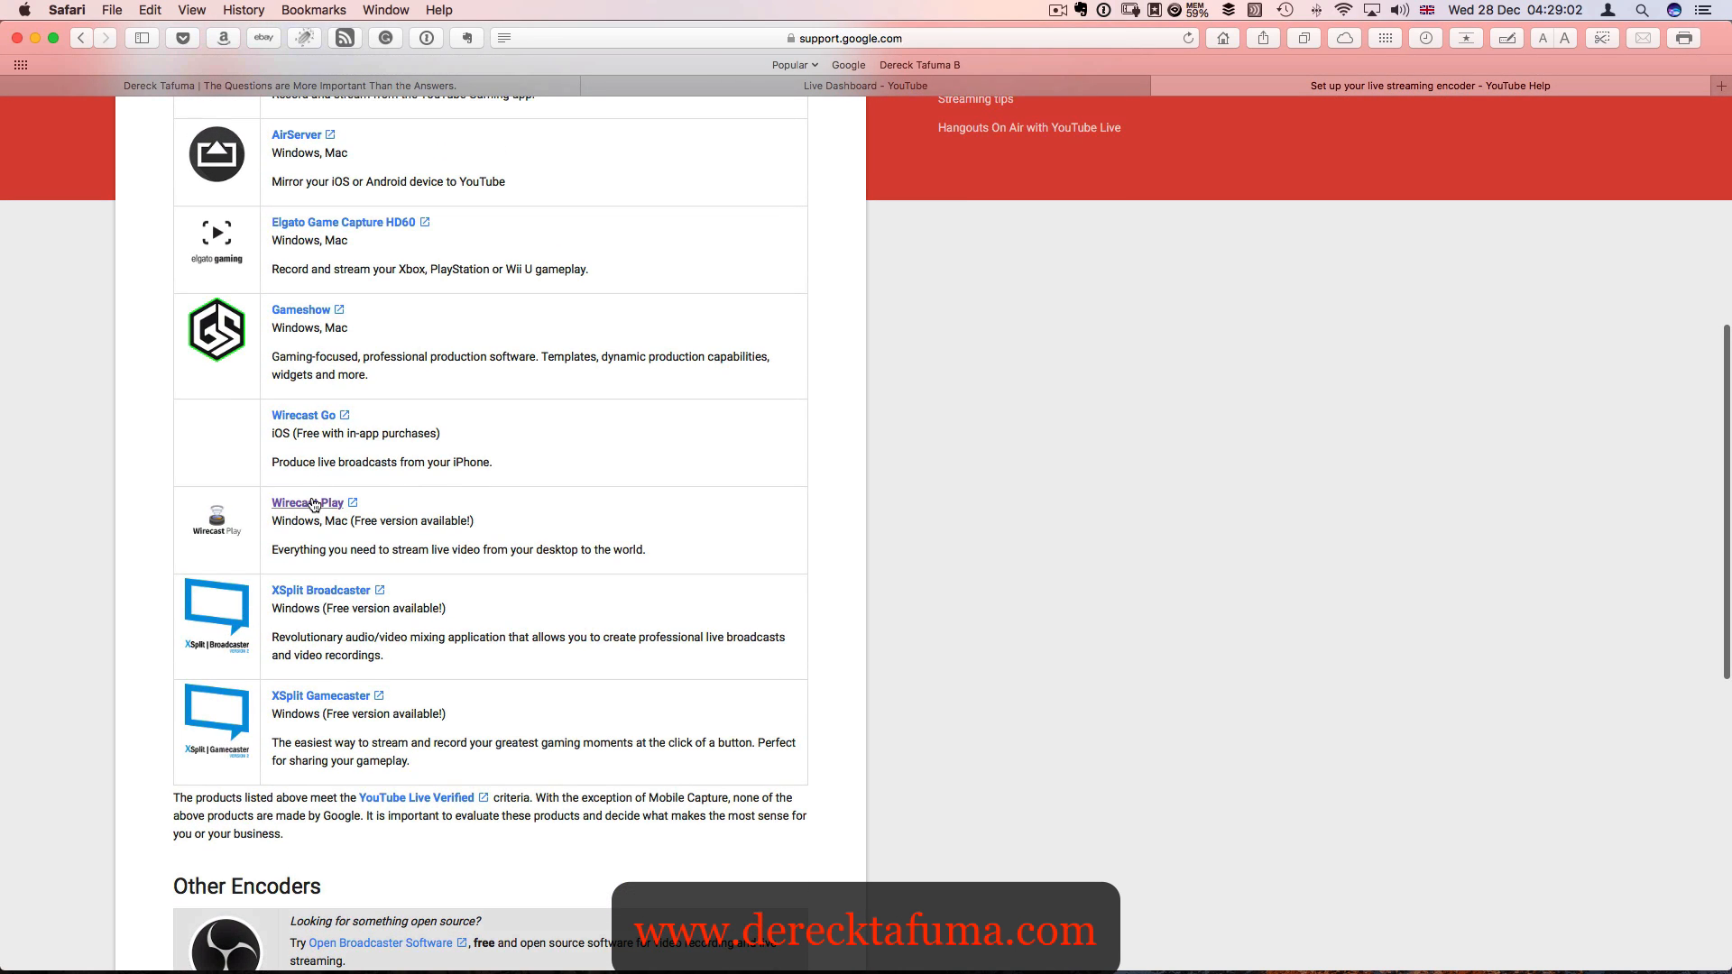
left_click(313, 504)
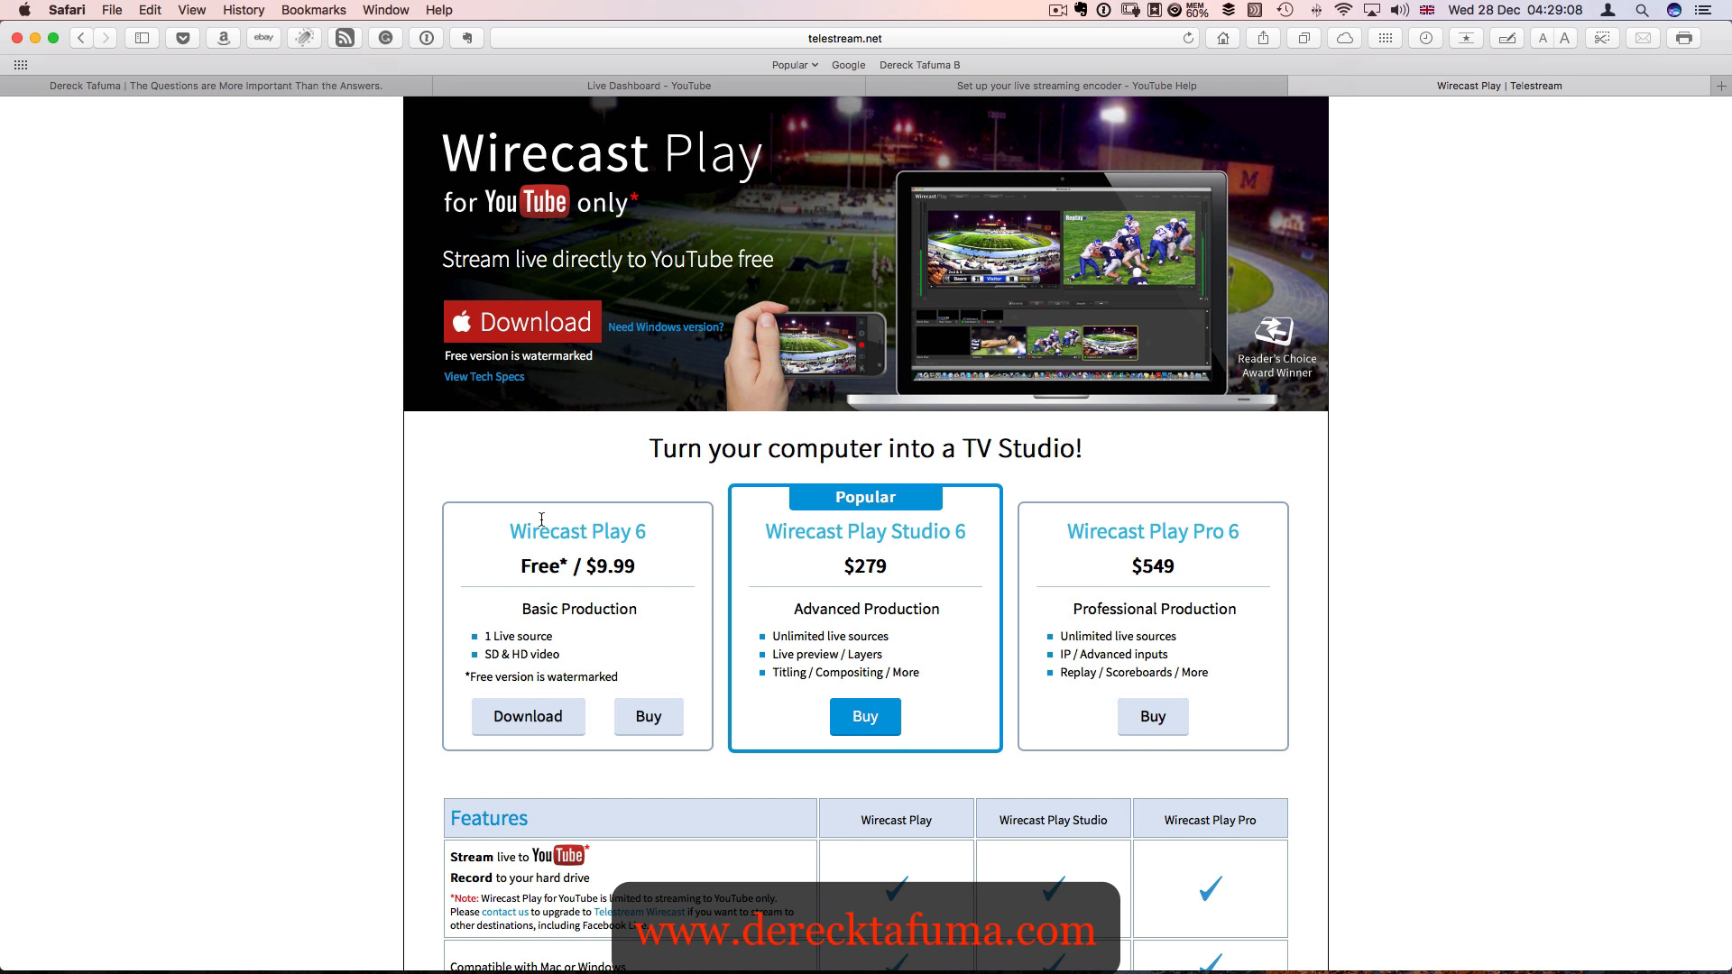
- Examine the Wirecast Play 6 plan up close, including its price, features, watermark note and download and purchase options
scroll(541, 520, "down", 1)
scroll(541, 519, "up", 1)
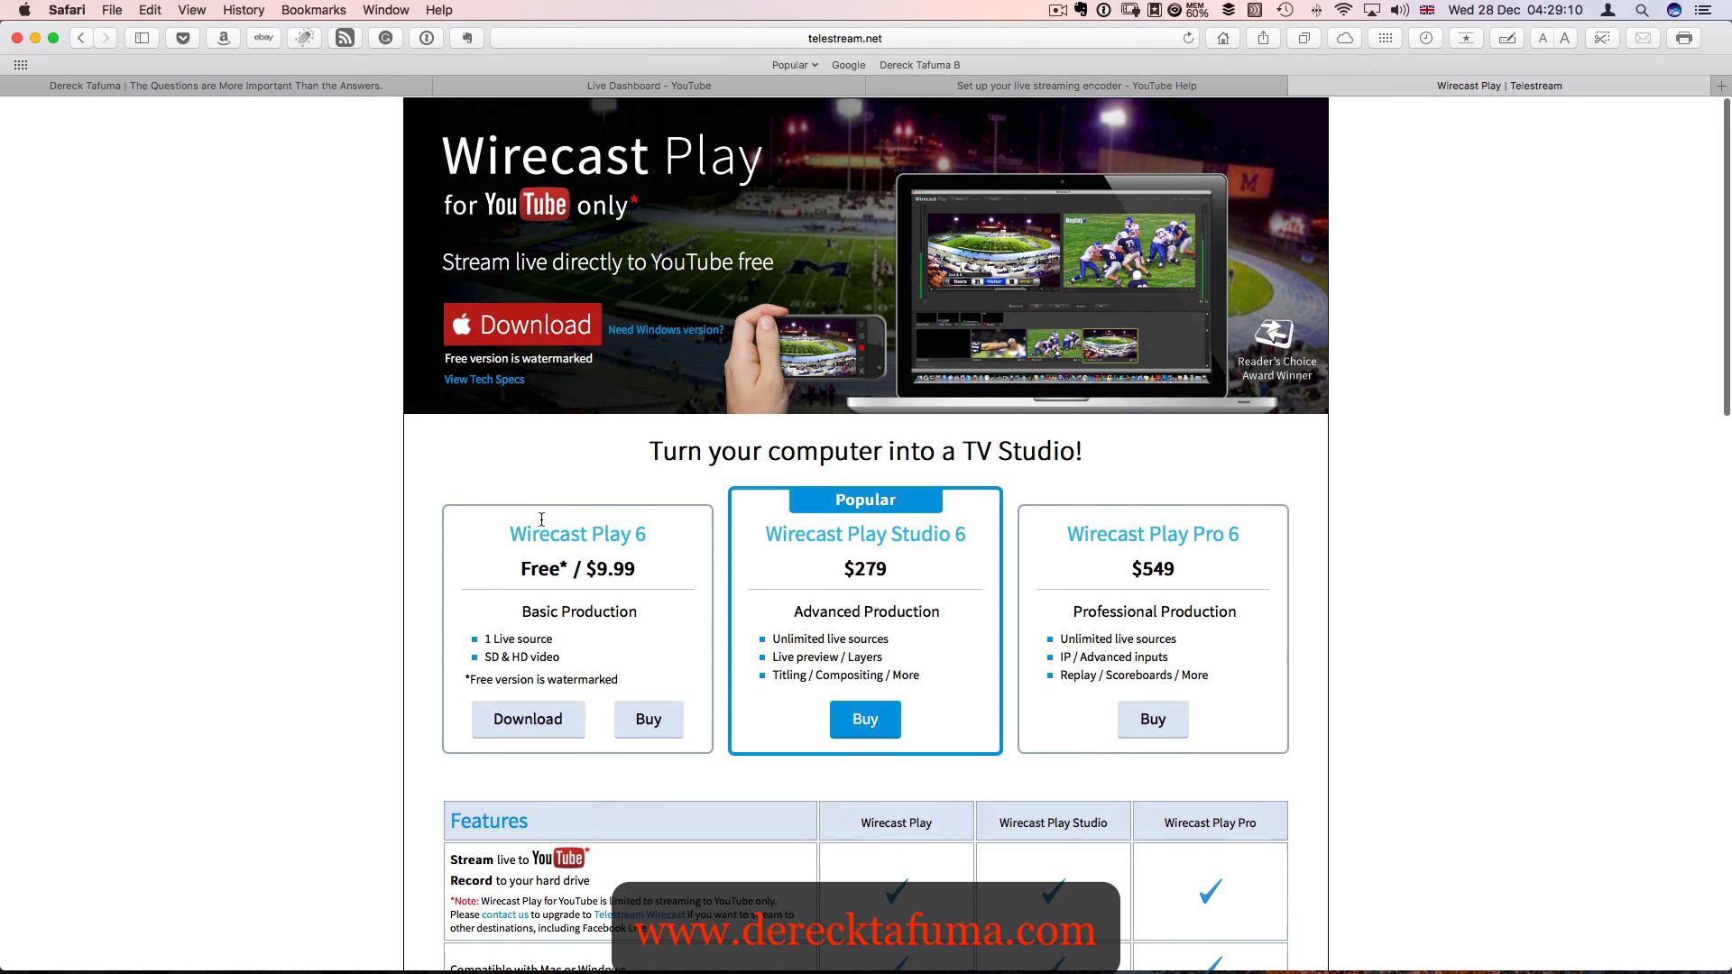
scroll(495, 523, "up", 5)
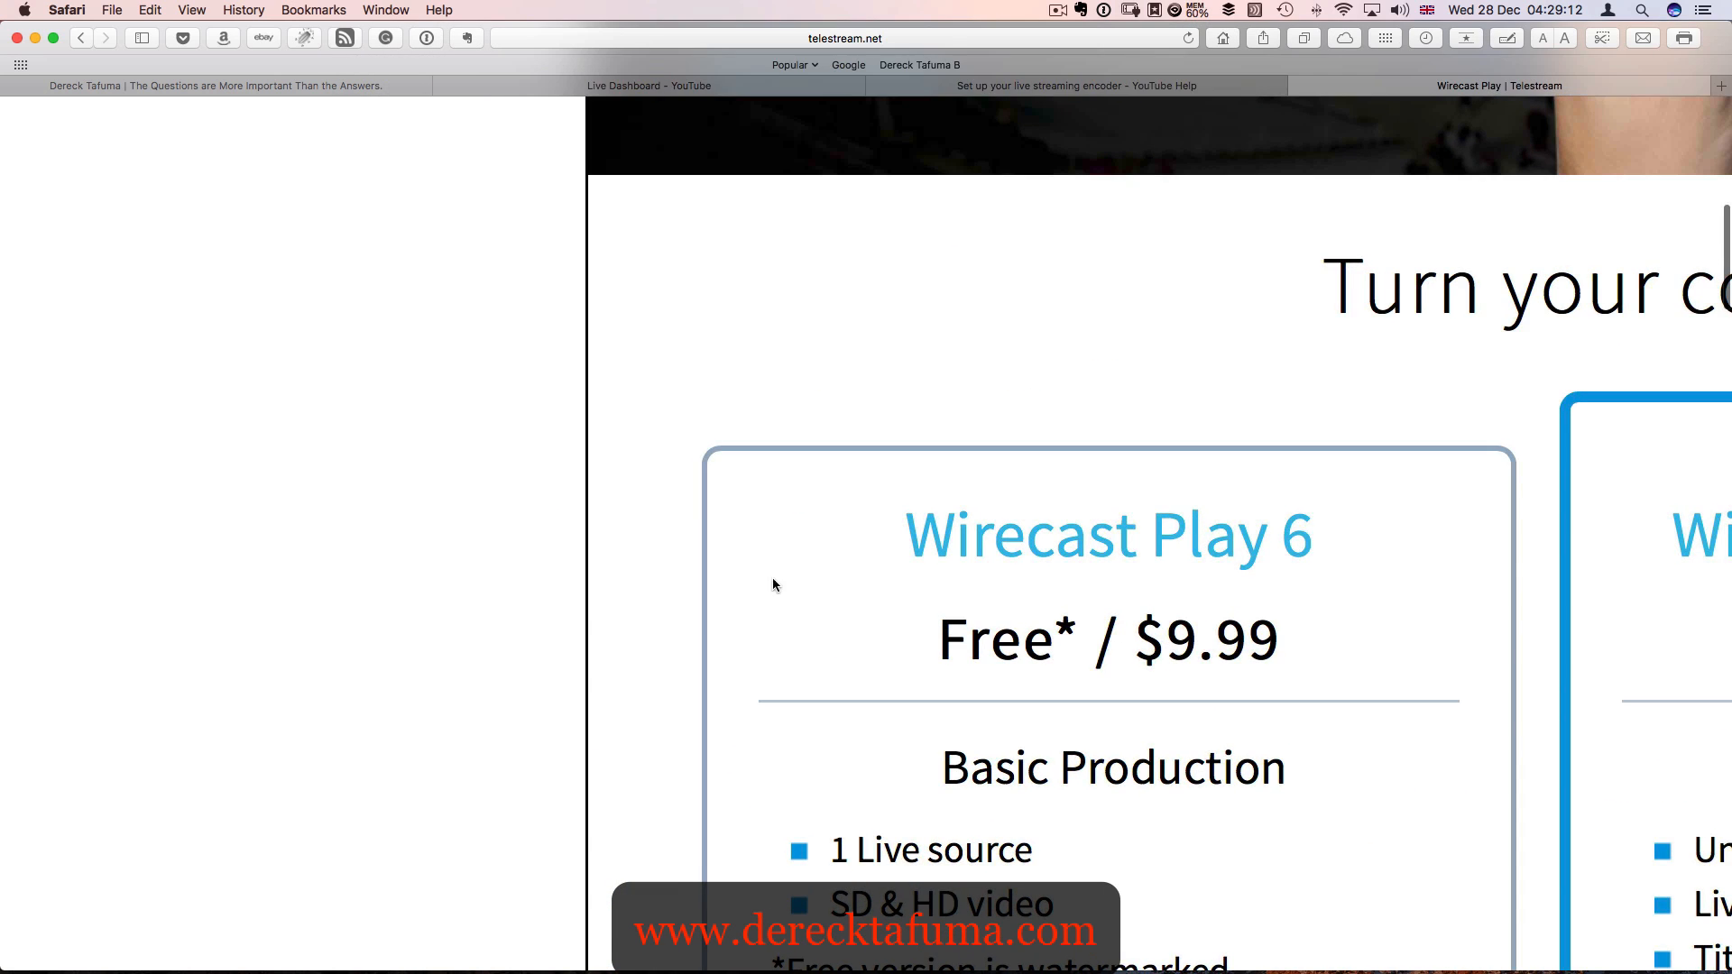
scroll(889, 598, "down", 3)
scroll(890, 597, "down", 3)
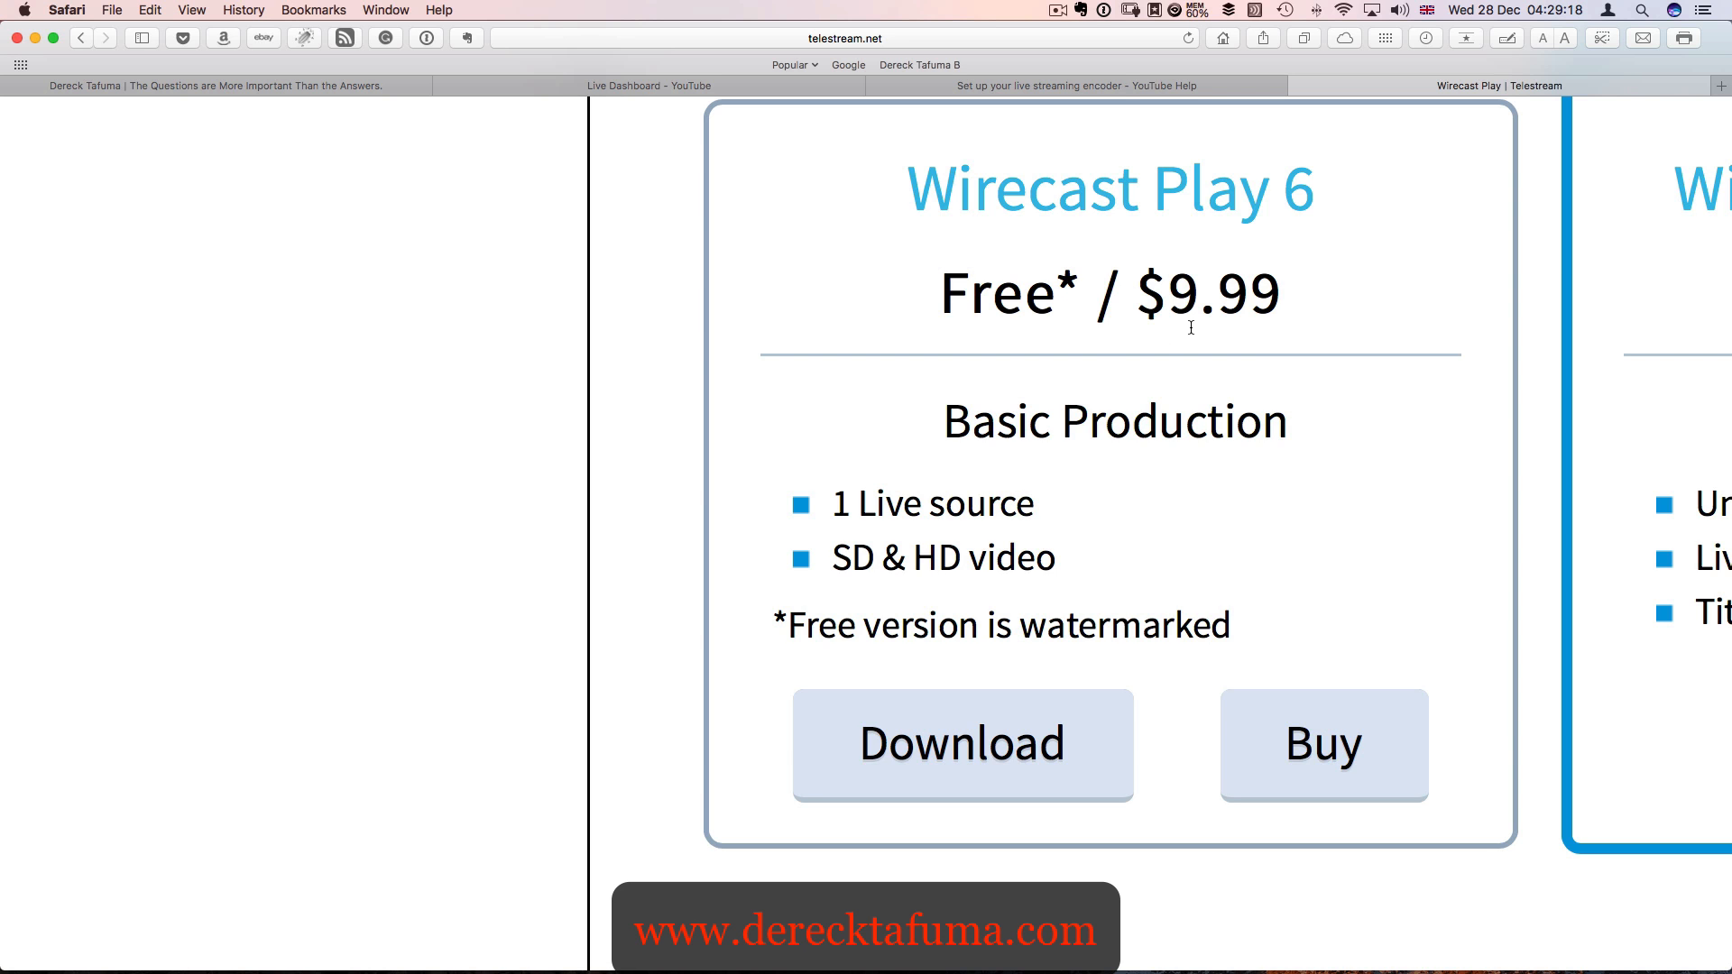
scroll(1191, 327, "down", 3)
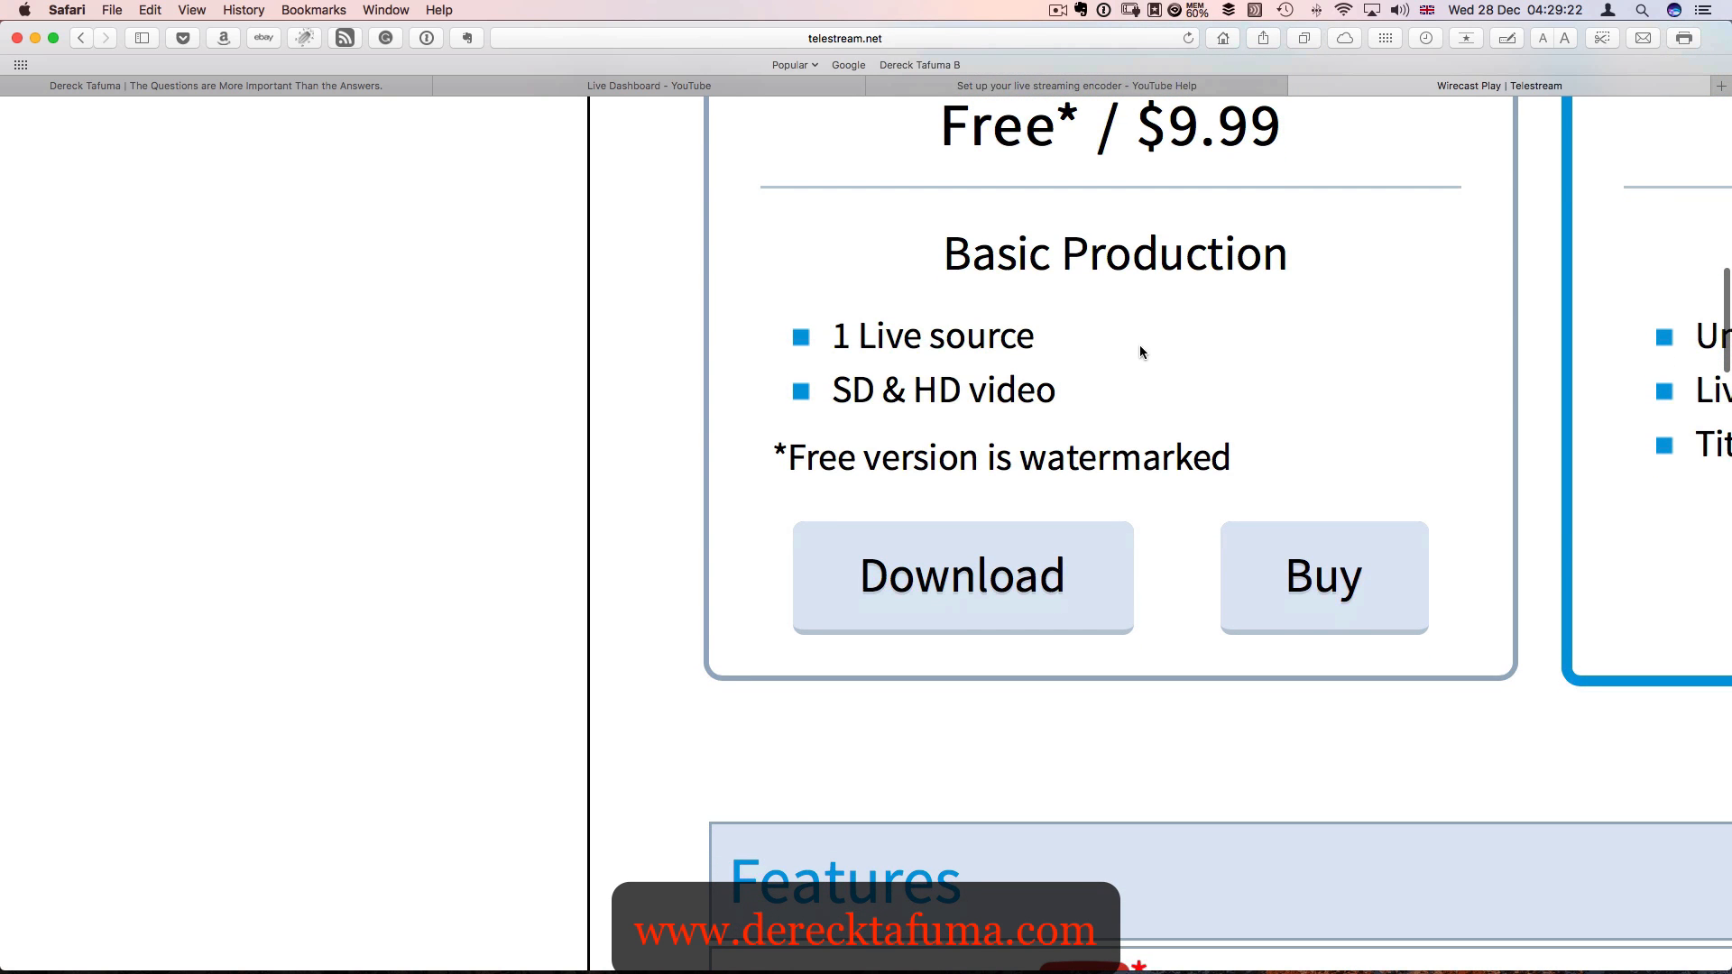
scroll(1068, 365, "down", 2)
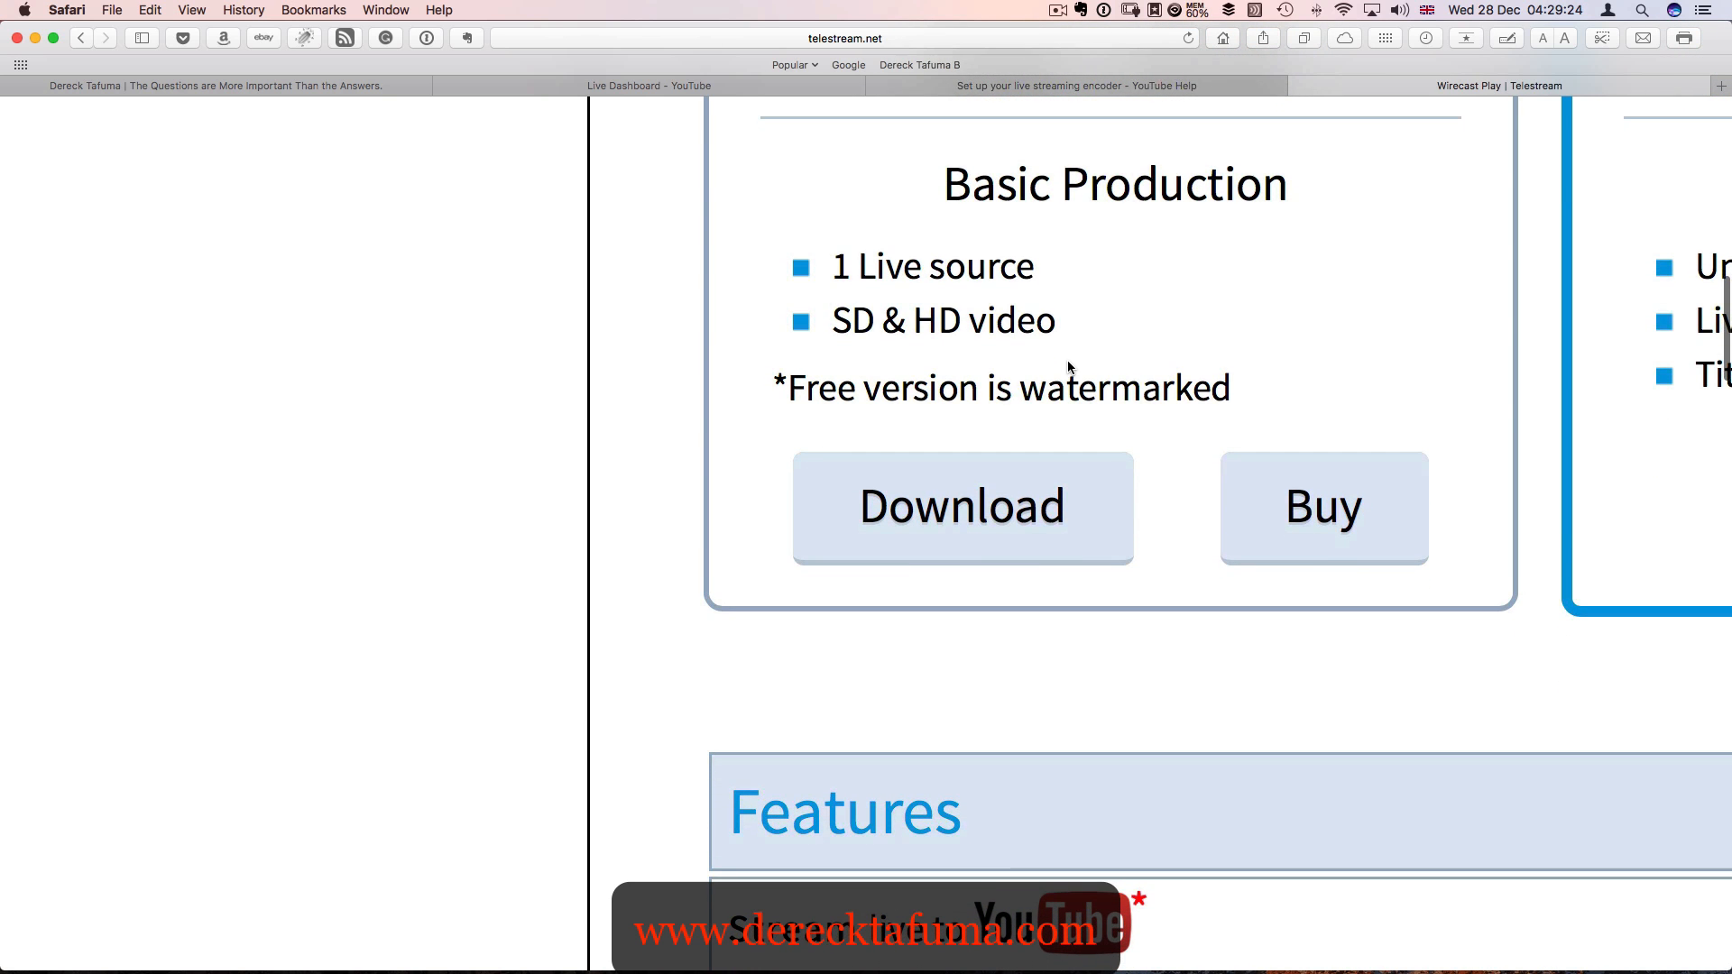
scroll(968, 348, "down", 2)
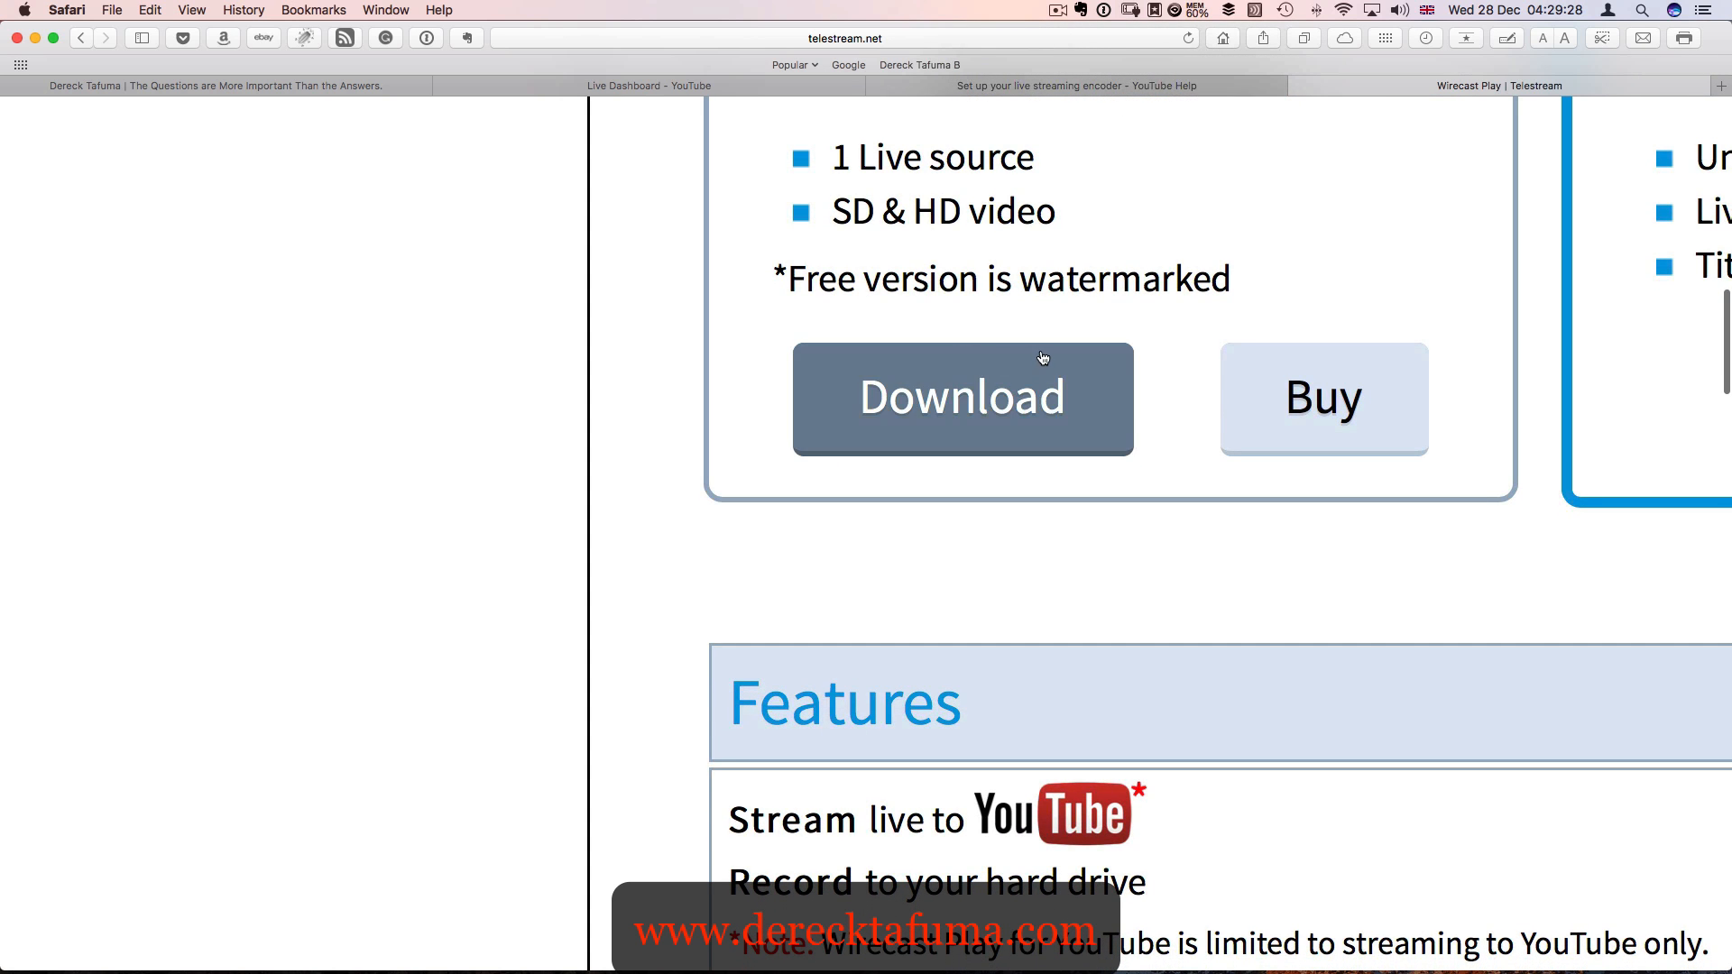
scroll(1202, 377, "right", 2)
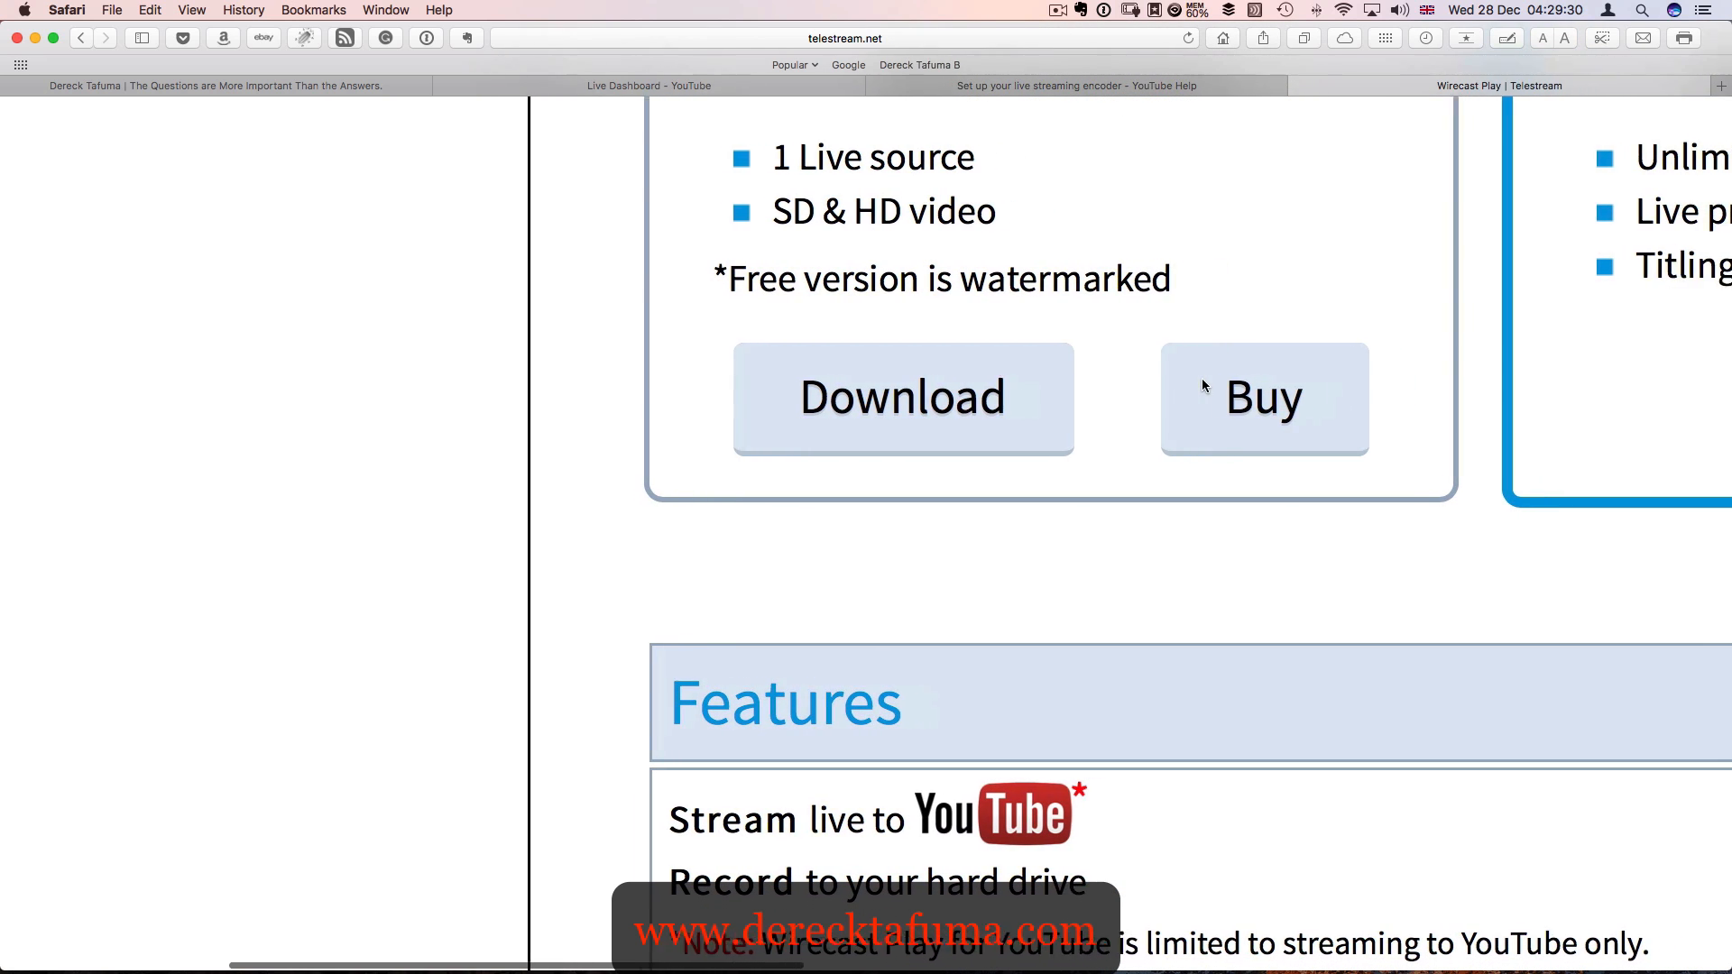
scroll(1202, 377, "up", 2)
scroll(1205, 387, "up", 5)
scroll(1205, 387, "down", 1)
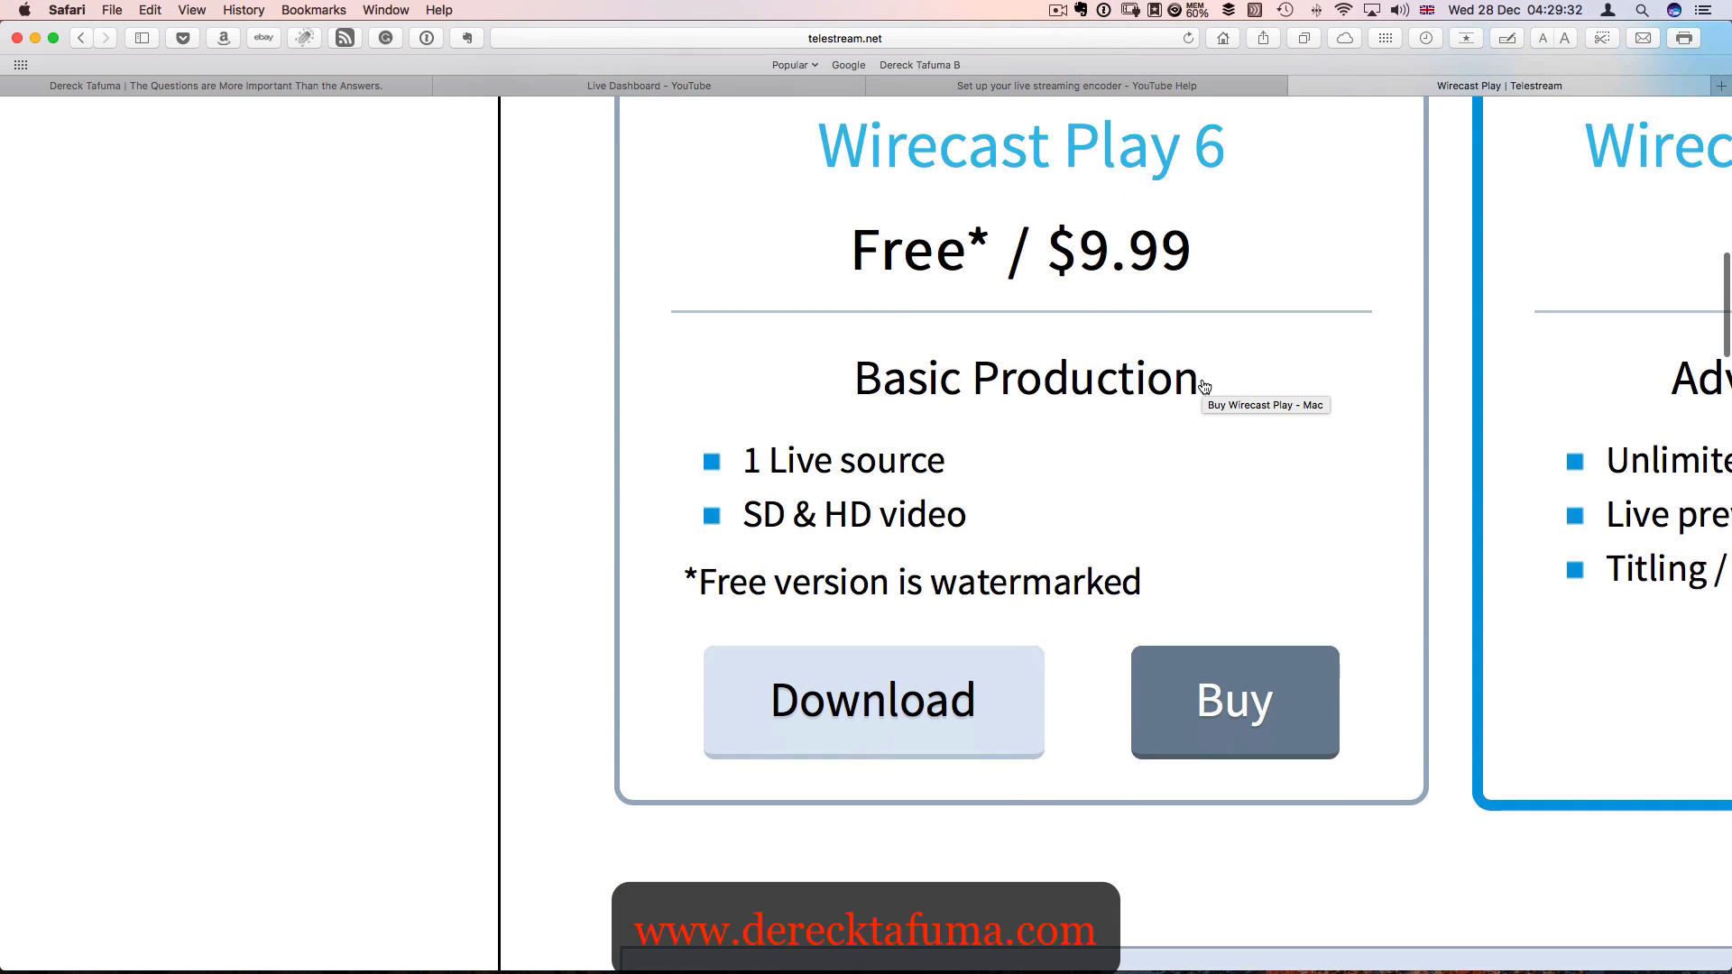
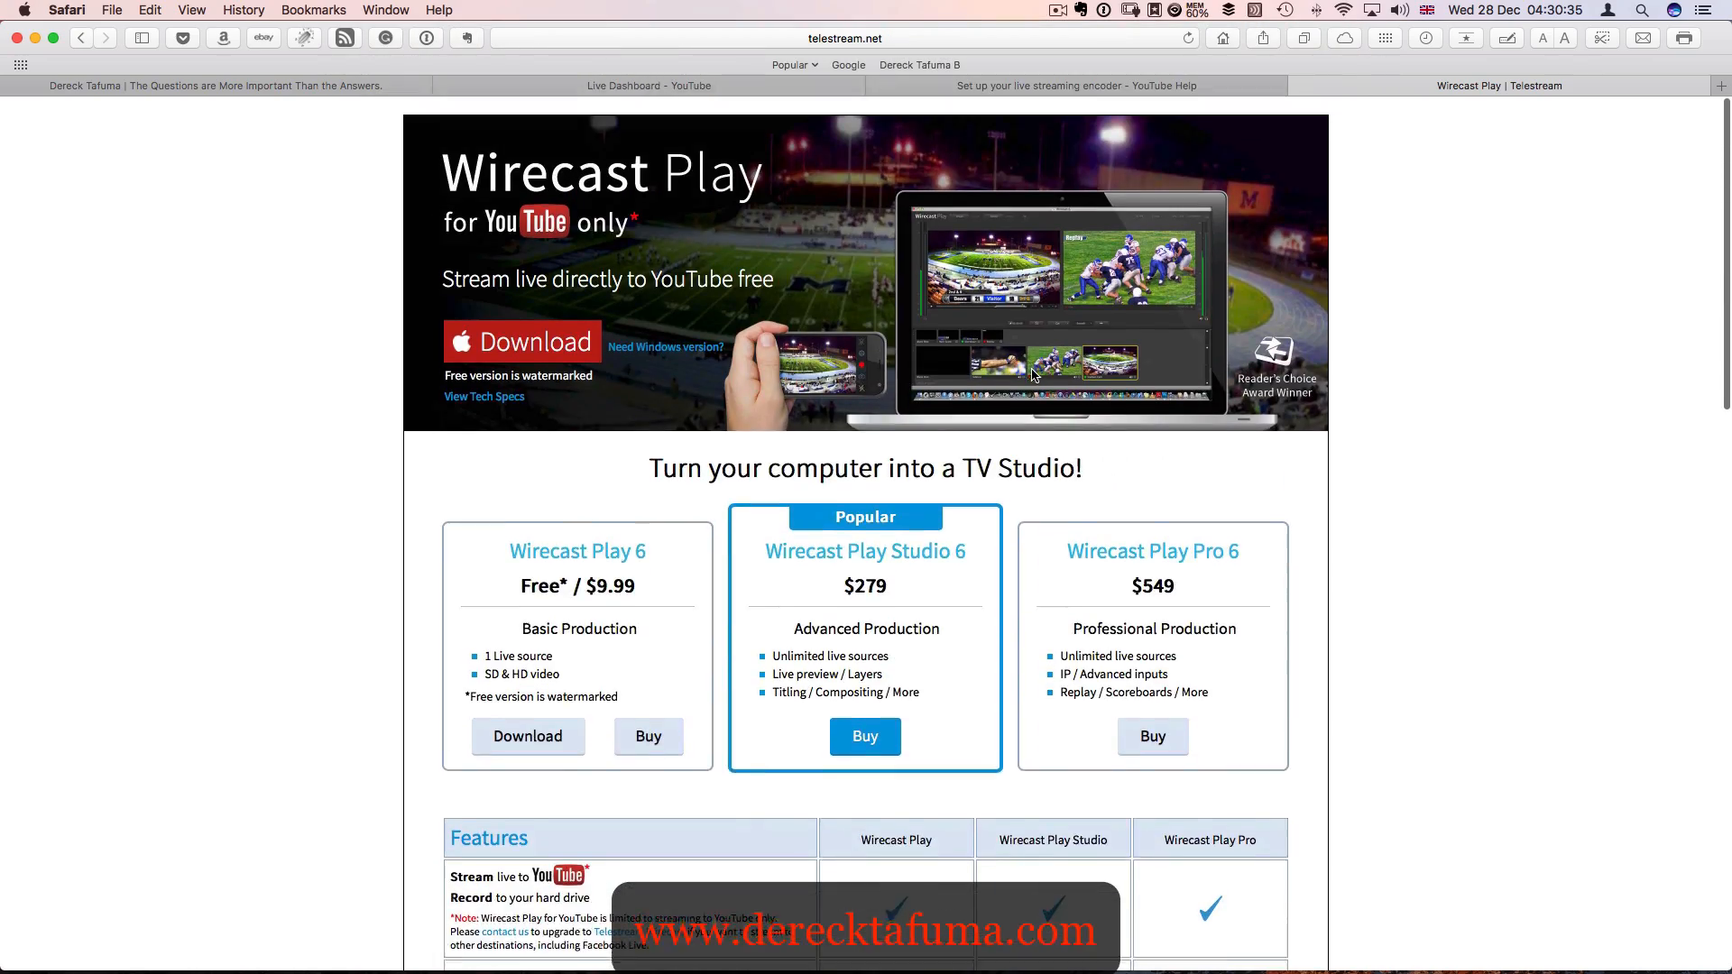
- Launch Wirecast, create a new document and expand its window to full screen
key("F4")
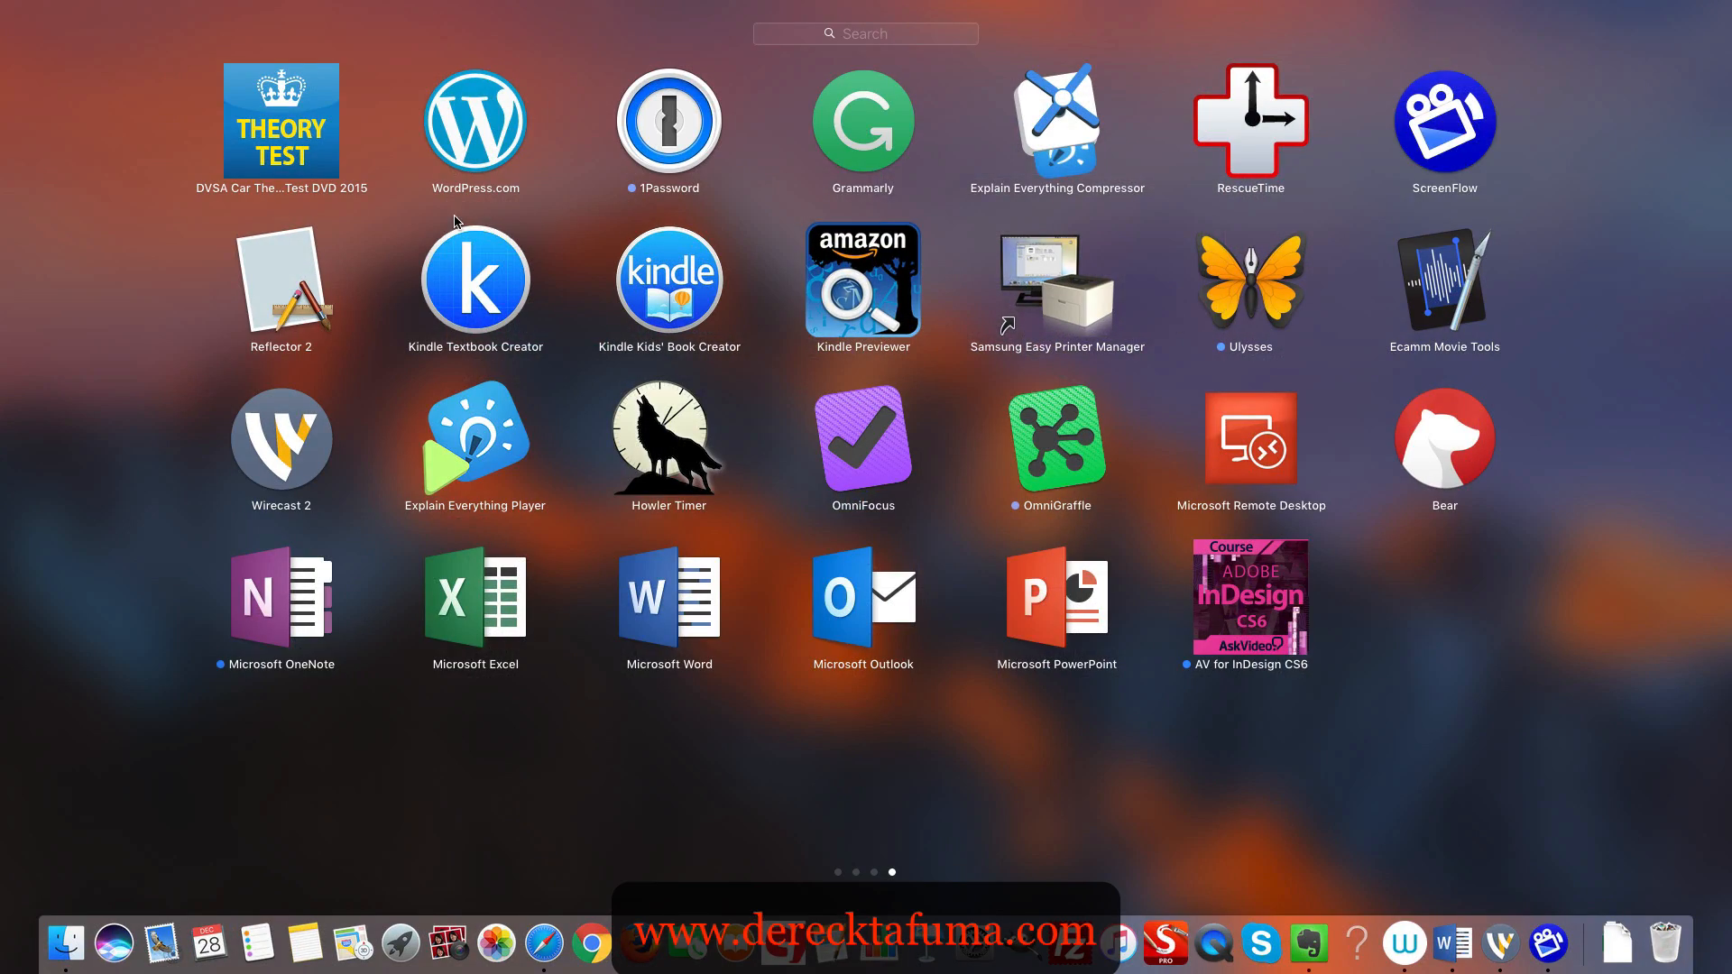
left_click(292, 431)
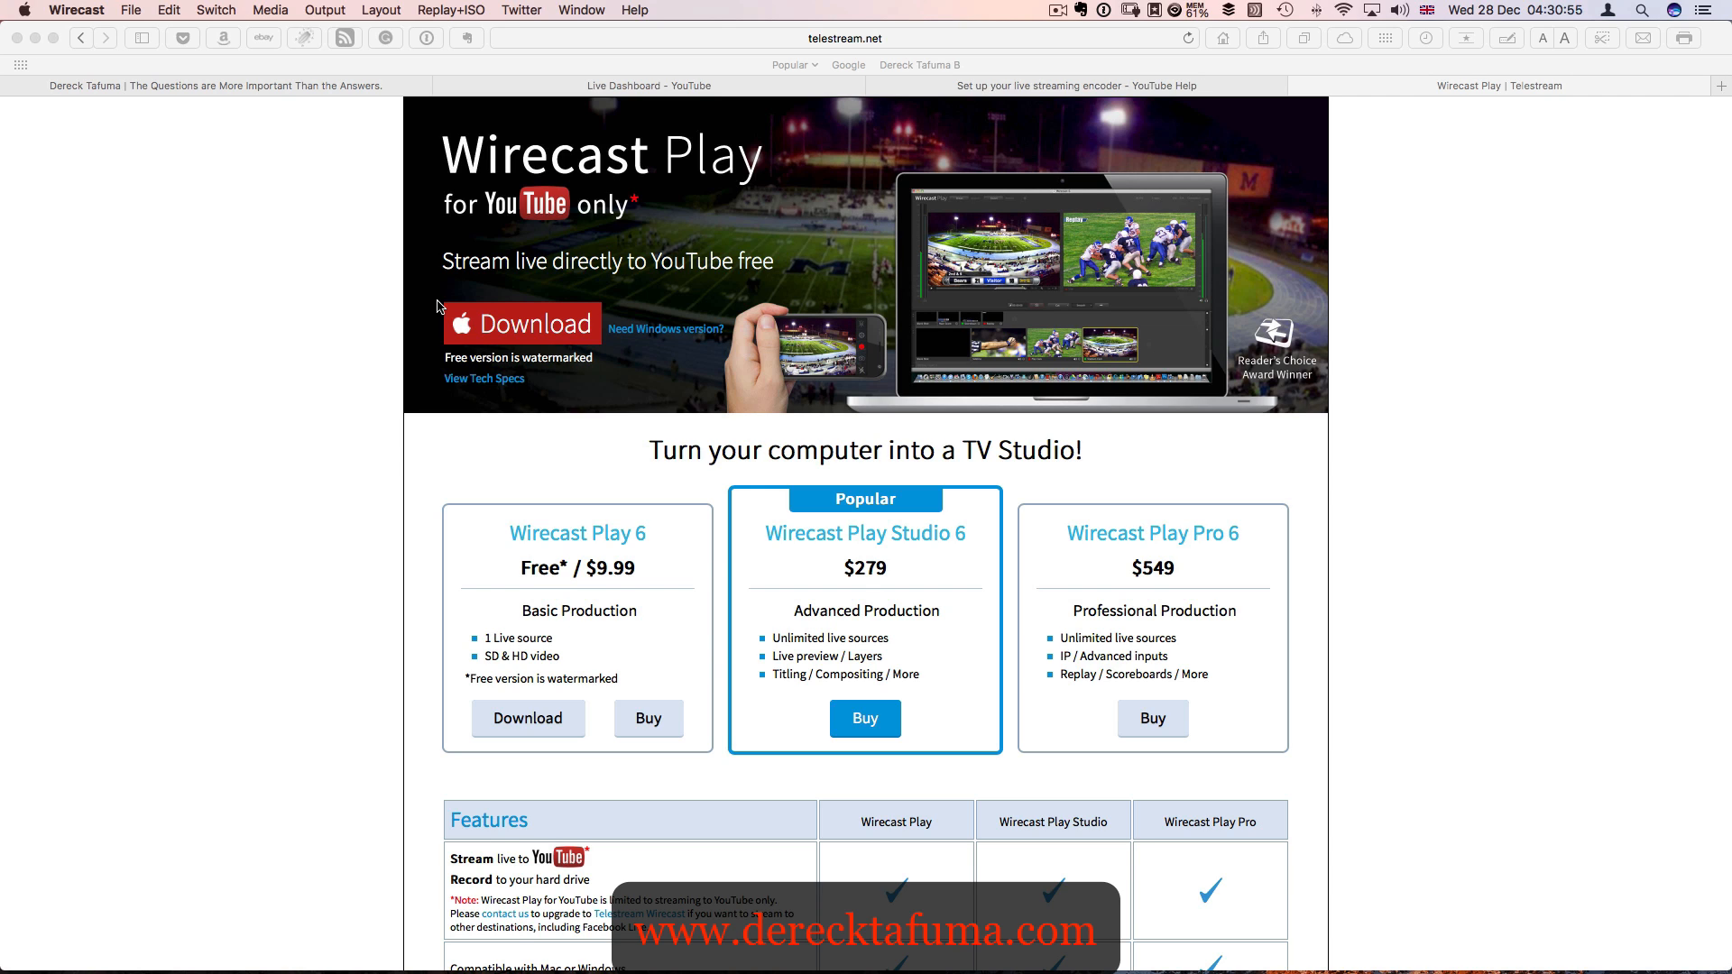
left_click(132, 12)
left_click(142, 33)
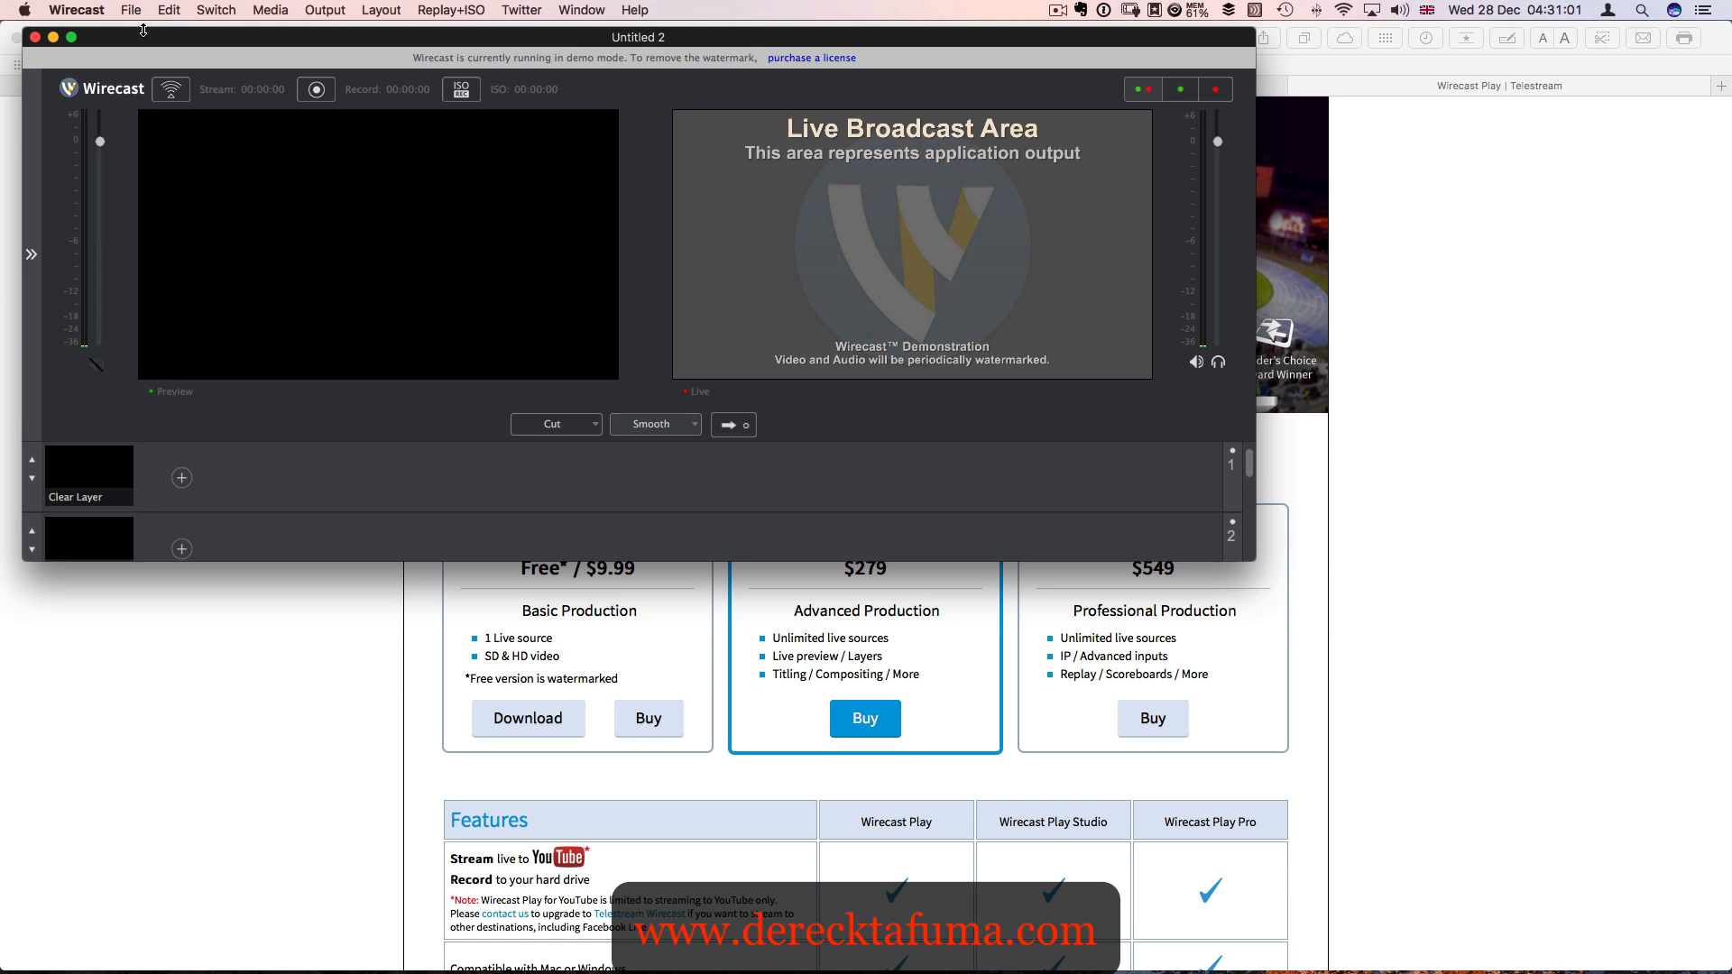
left_click(72, 41)
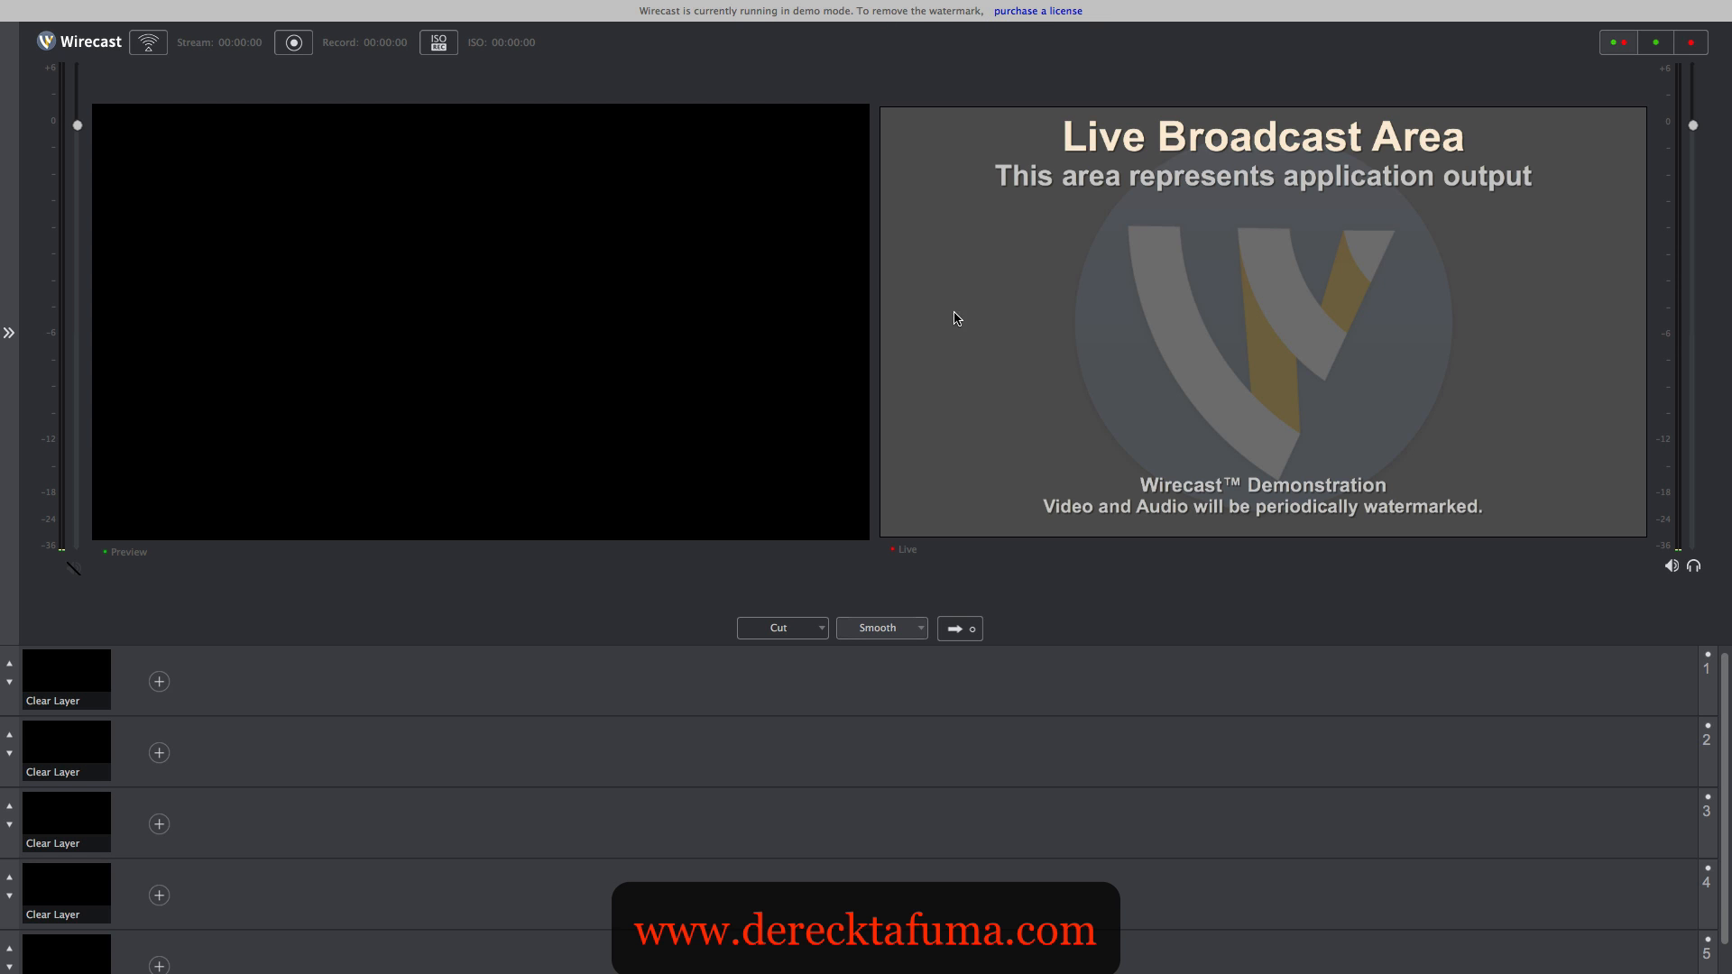
- Compare the preview-only and live-only displays, ending with both the Live and Preview areas displayed
mouse_move(612, 365)
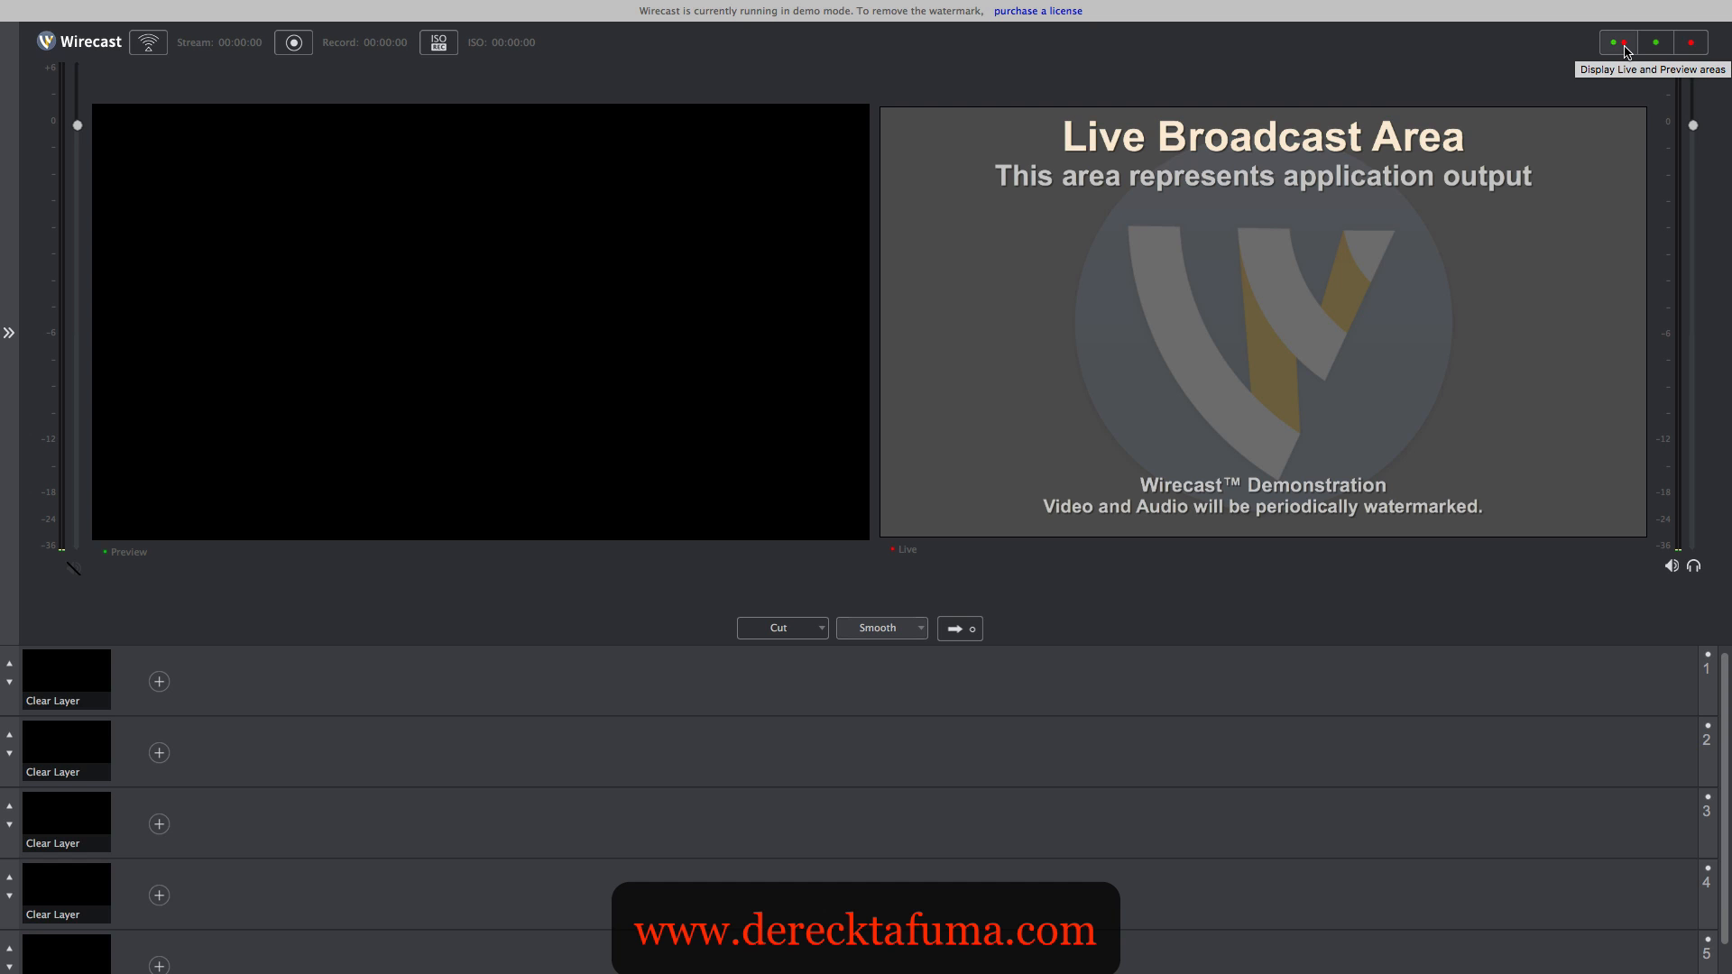
mouse_move(684, 280)
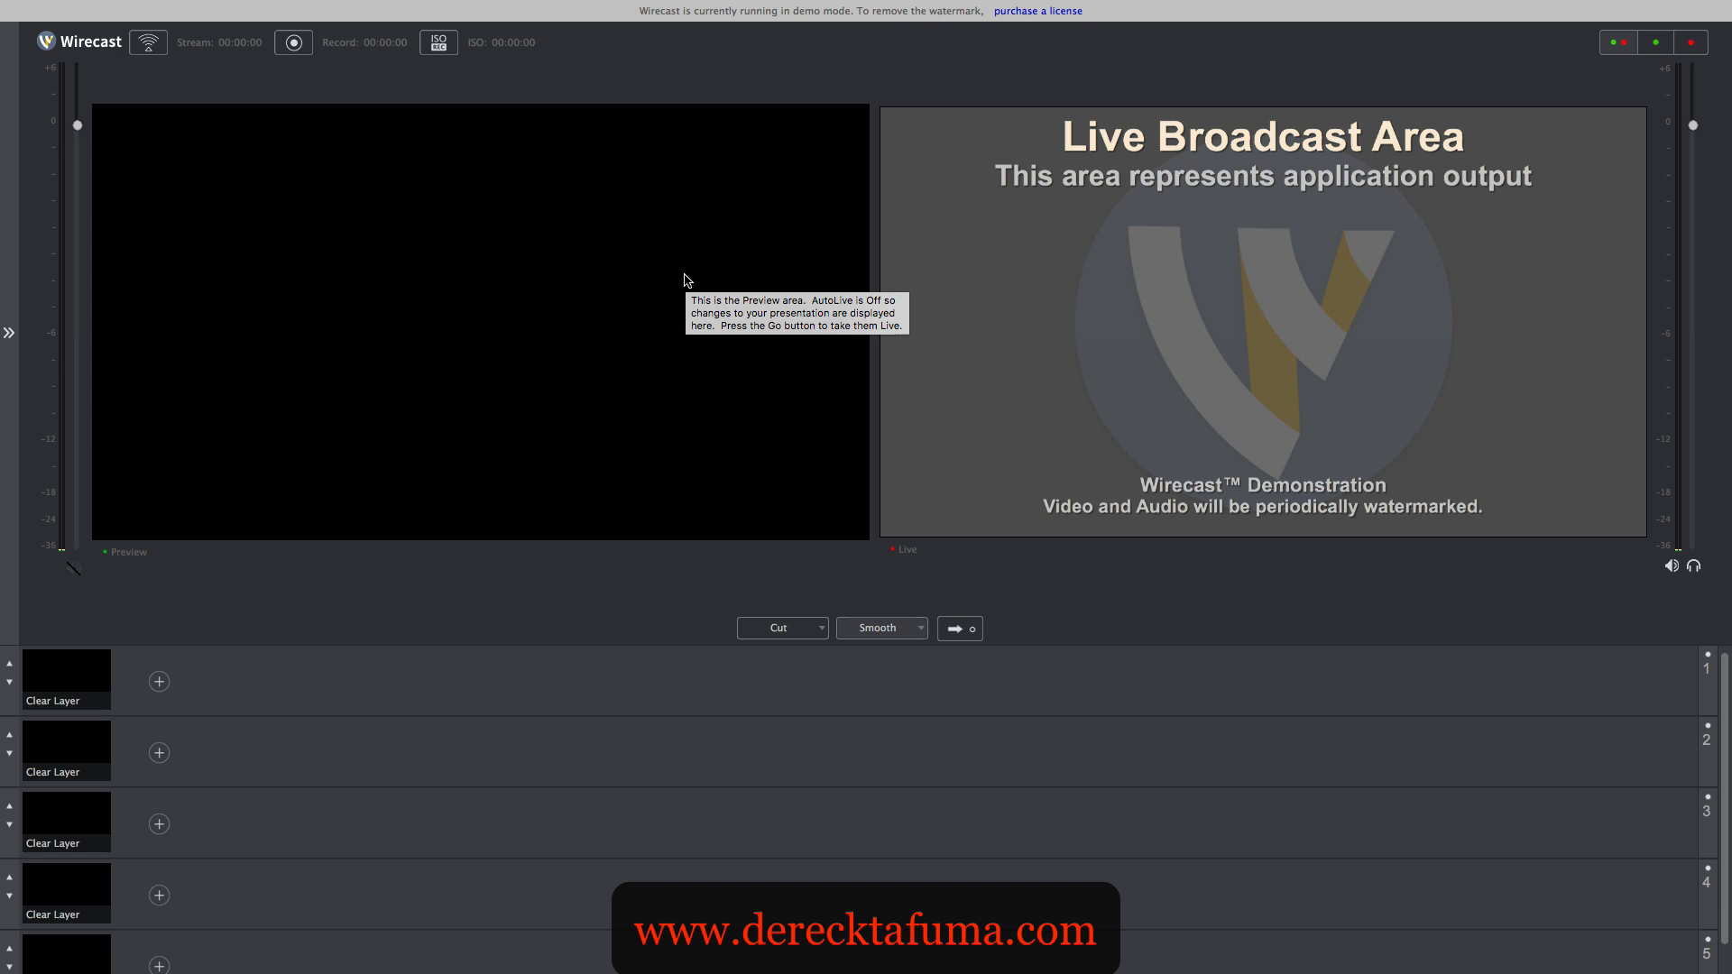
left_click(1660, 47)
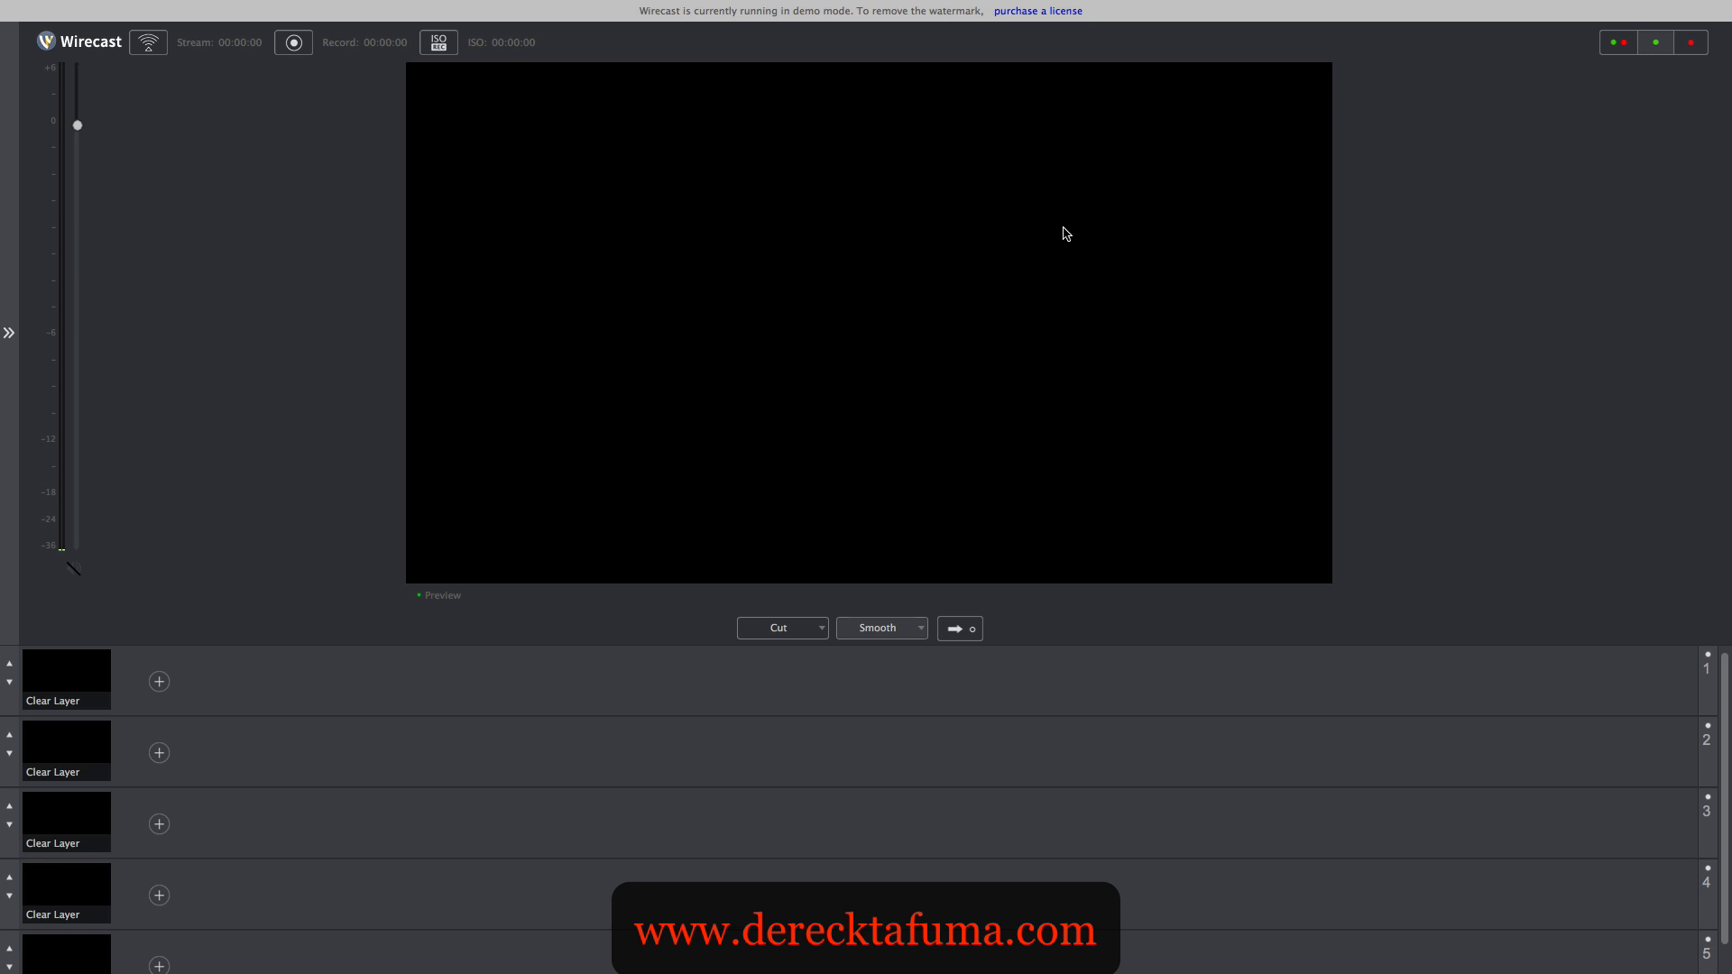
left_click(1696, 53)
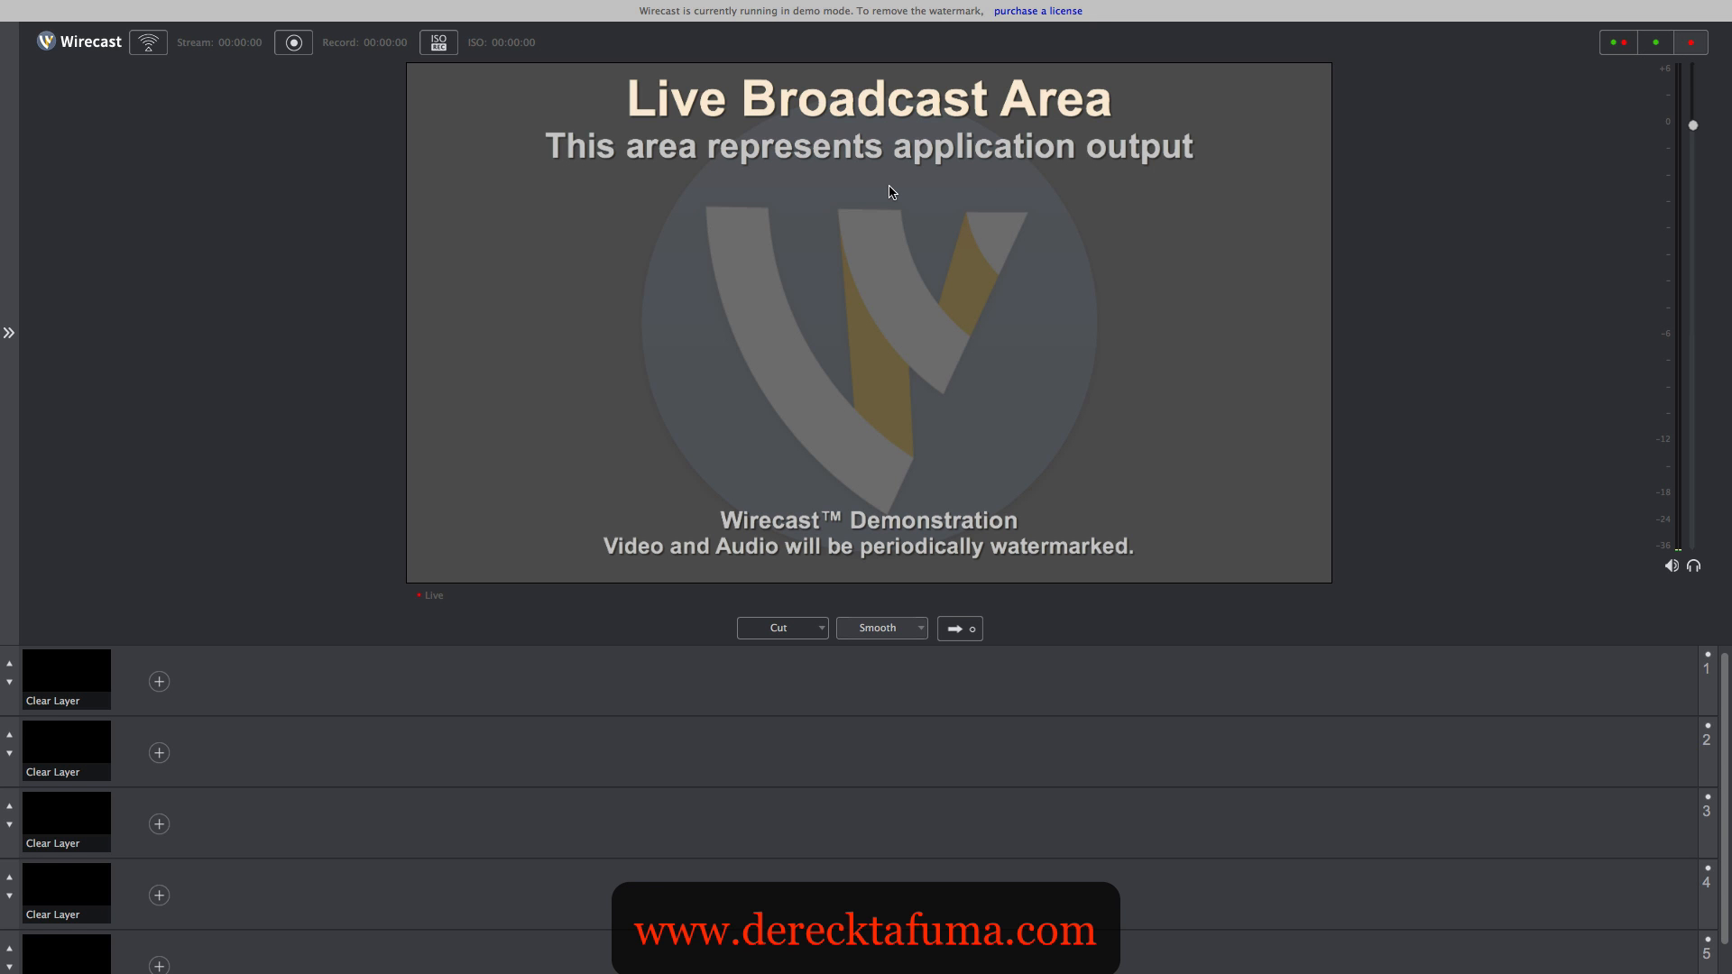
left_click(1618, 45)
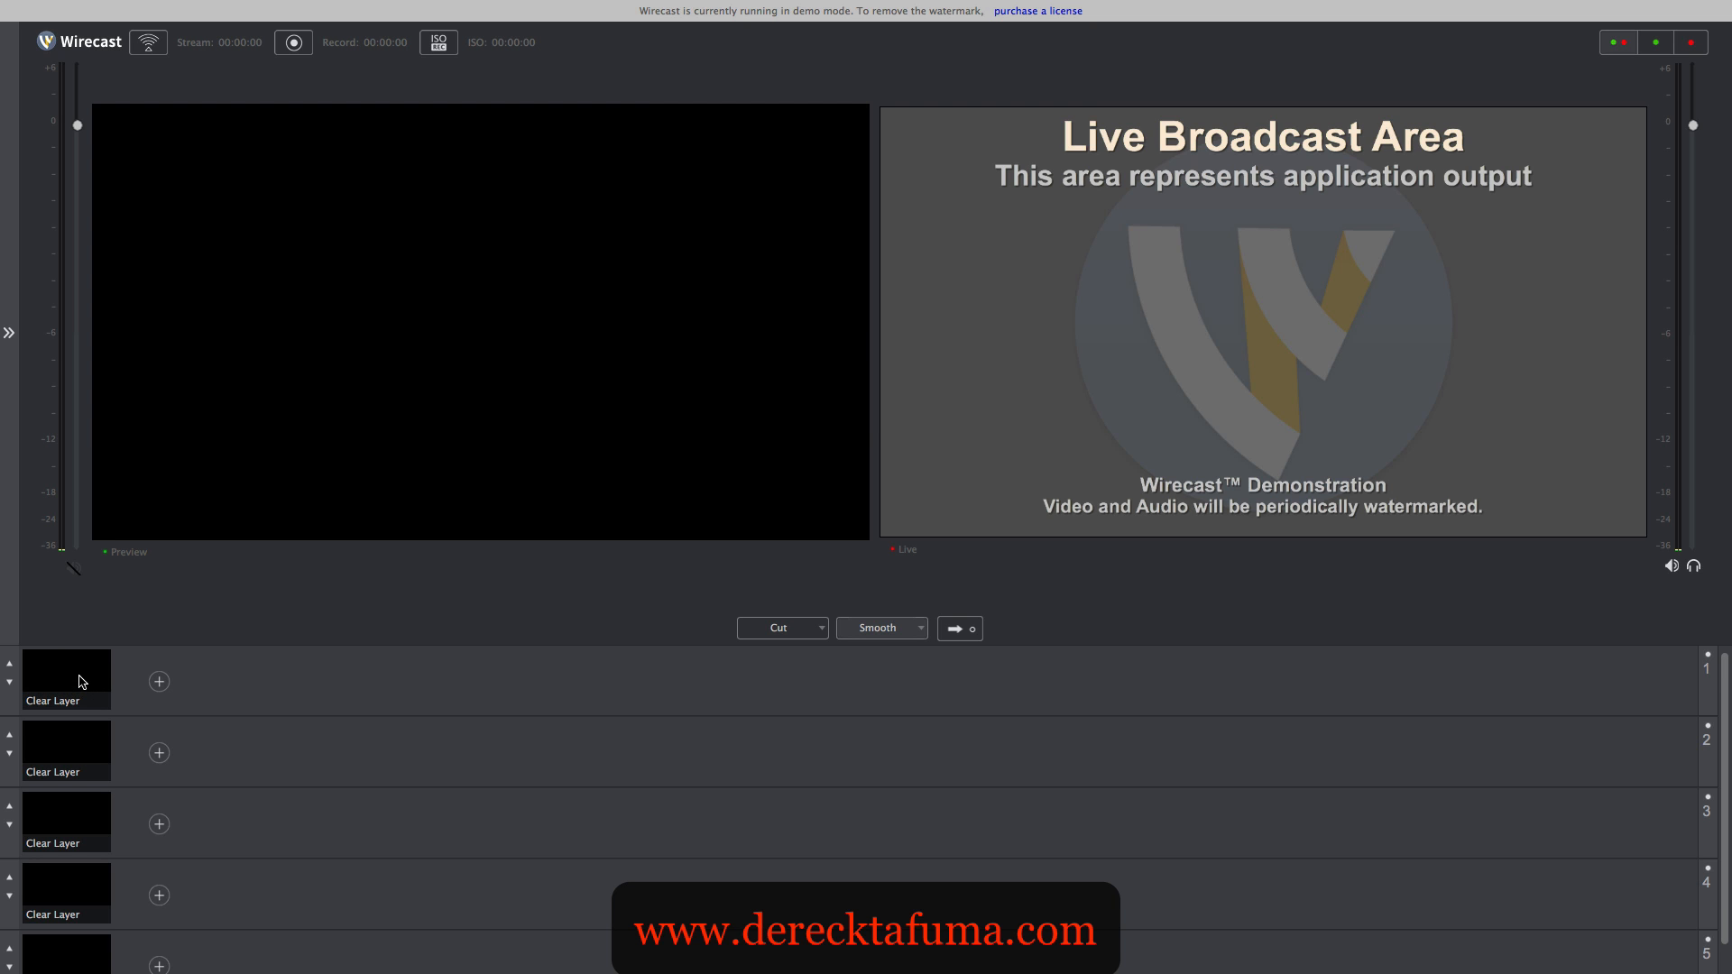
- Add the FaceTime HD Camera (Built-in) Video capture device as a shot on layer 1
scroll(80, 737, "down", 1)
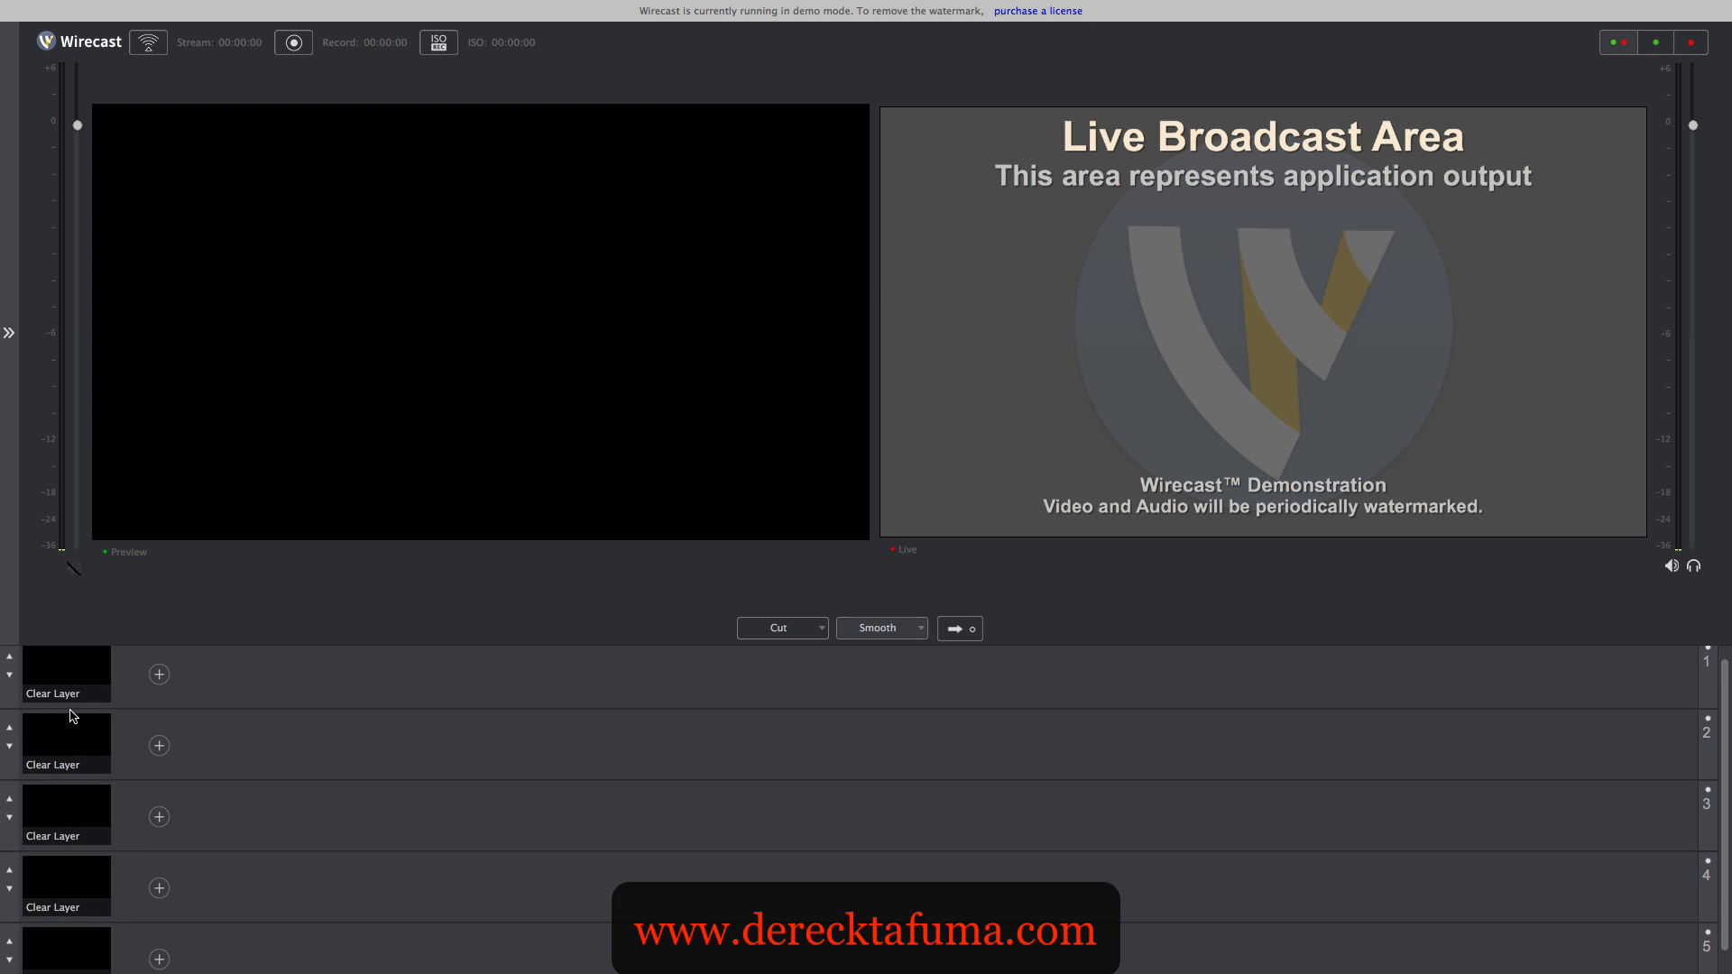
scroll(65, 754, "down", 2)
scroll(65, 756, "down", 1)
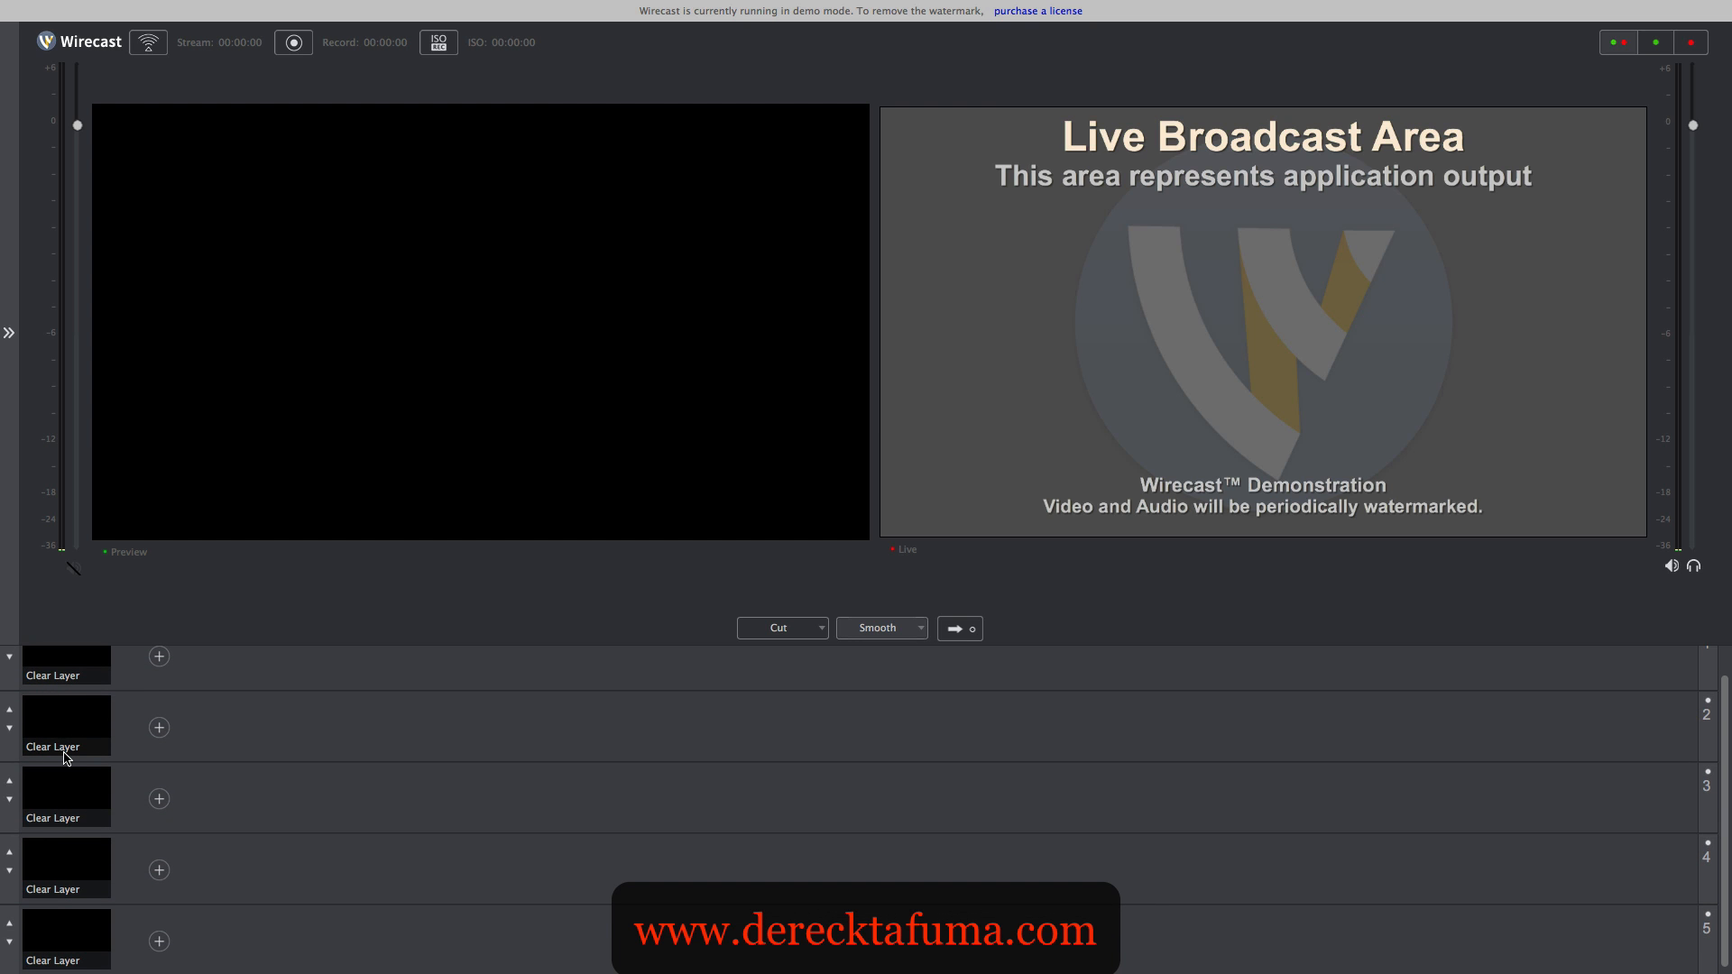
scroll(65, 756, "up", 3)
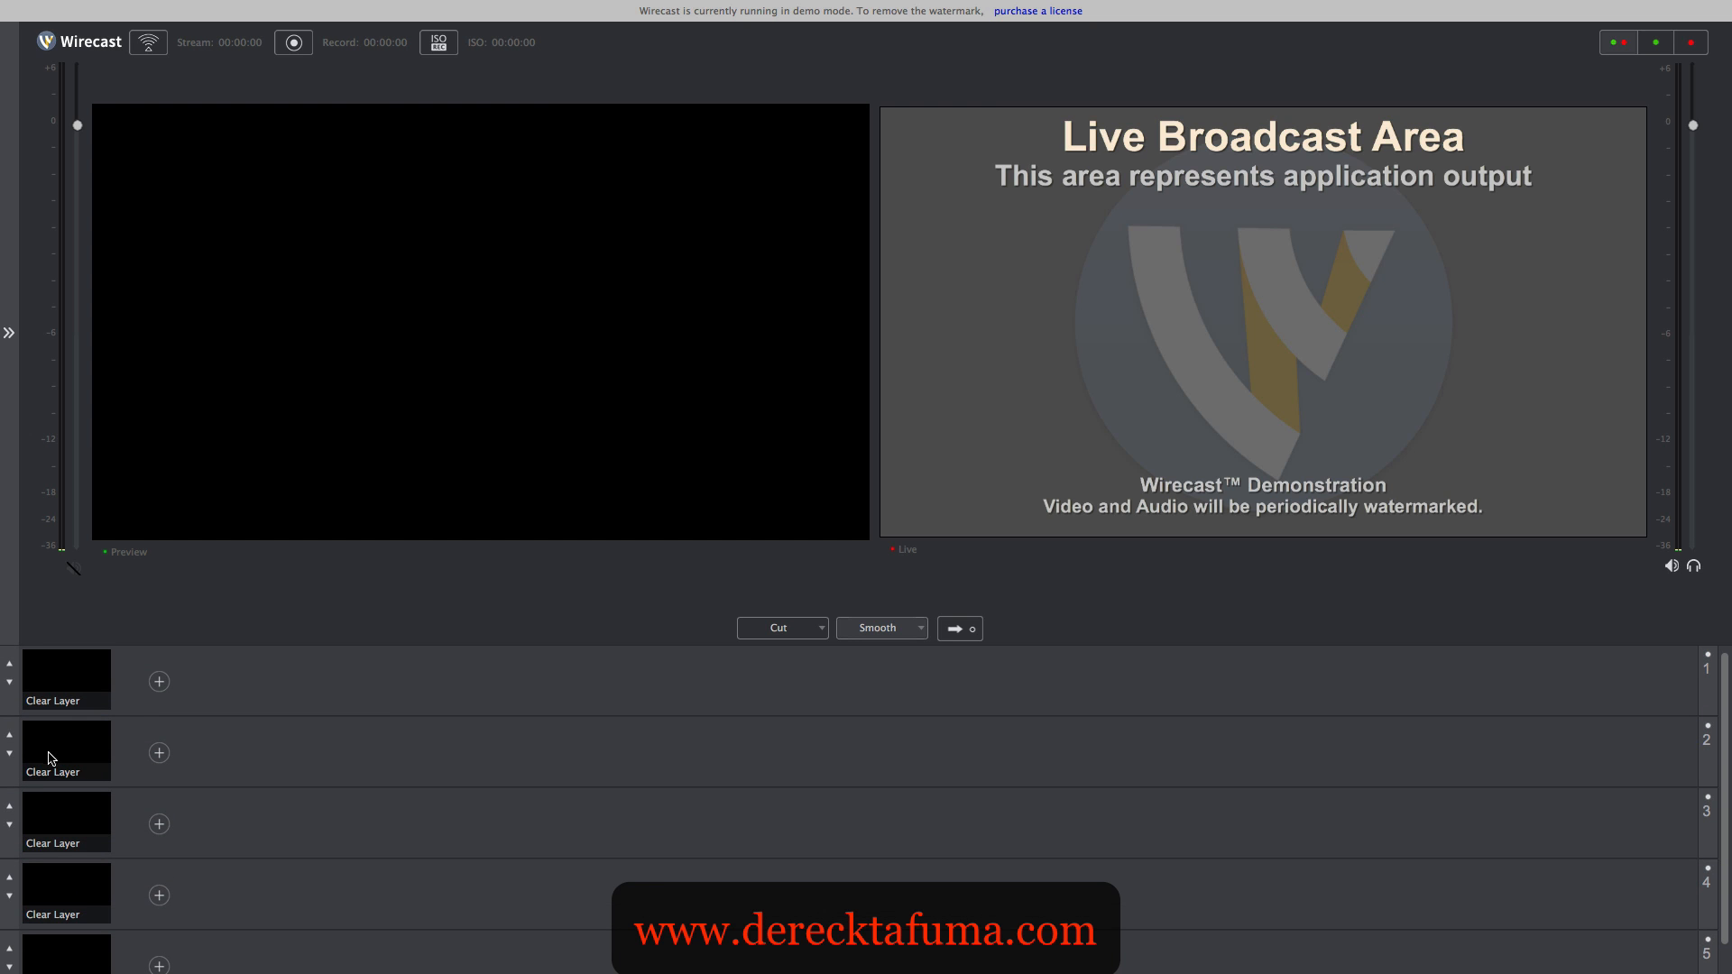
left_click(159, 682)
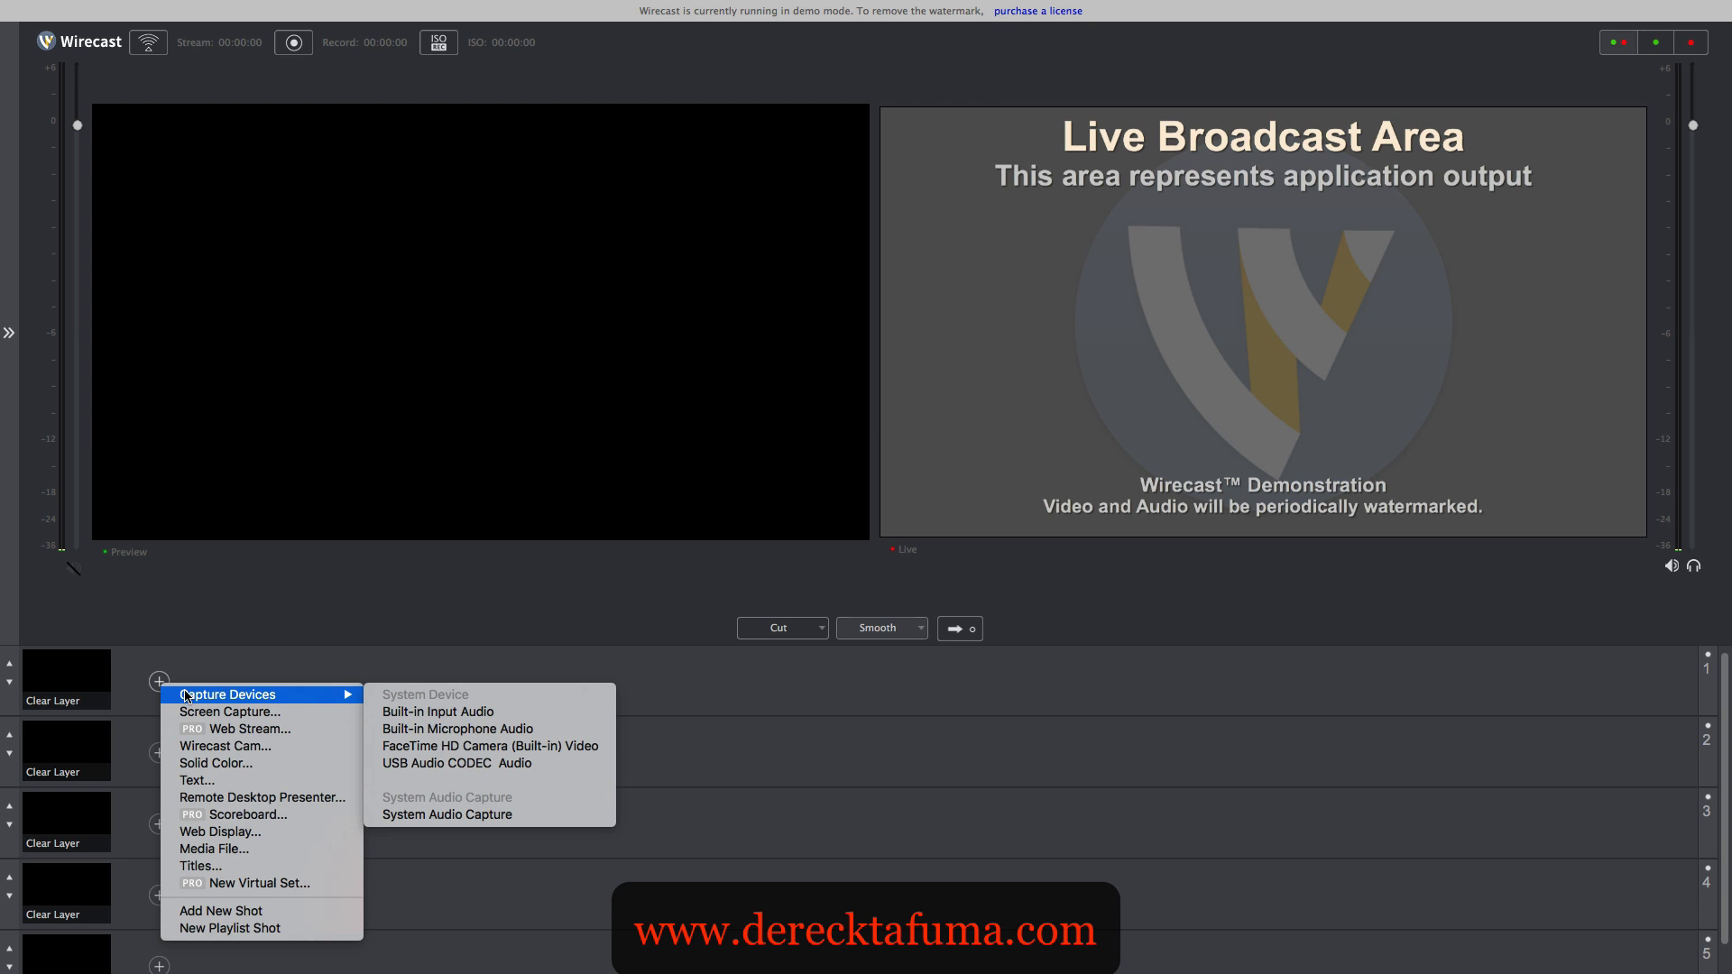
mouse_move(348, 696)
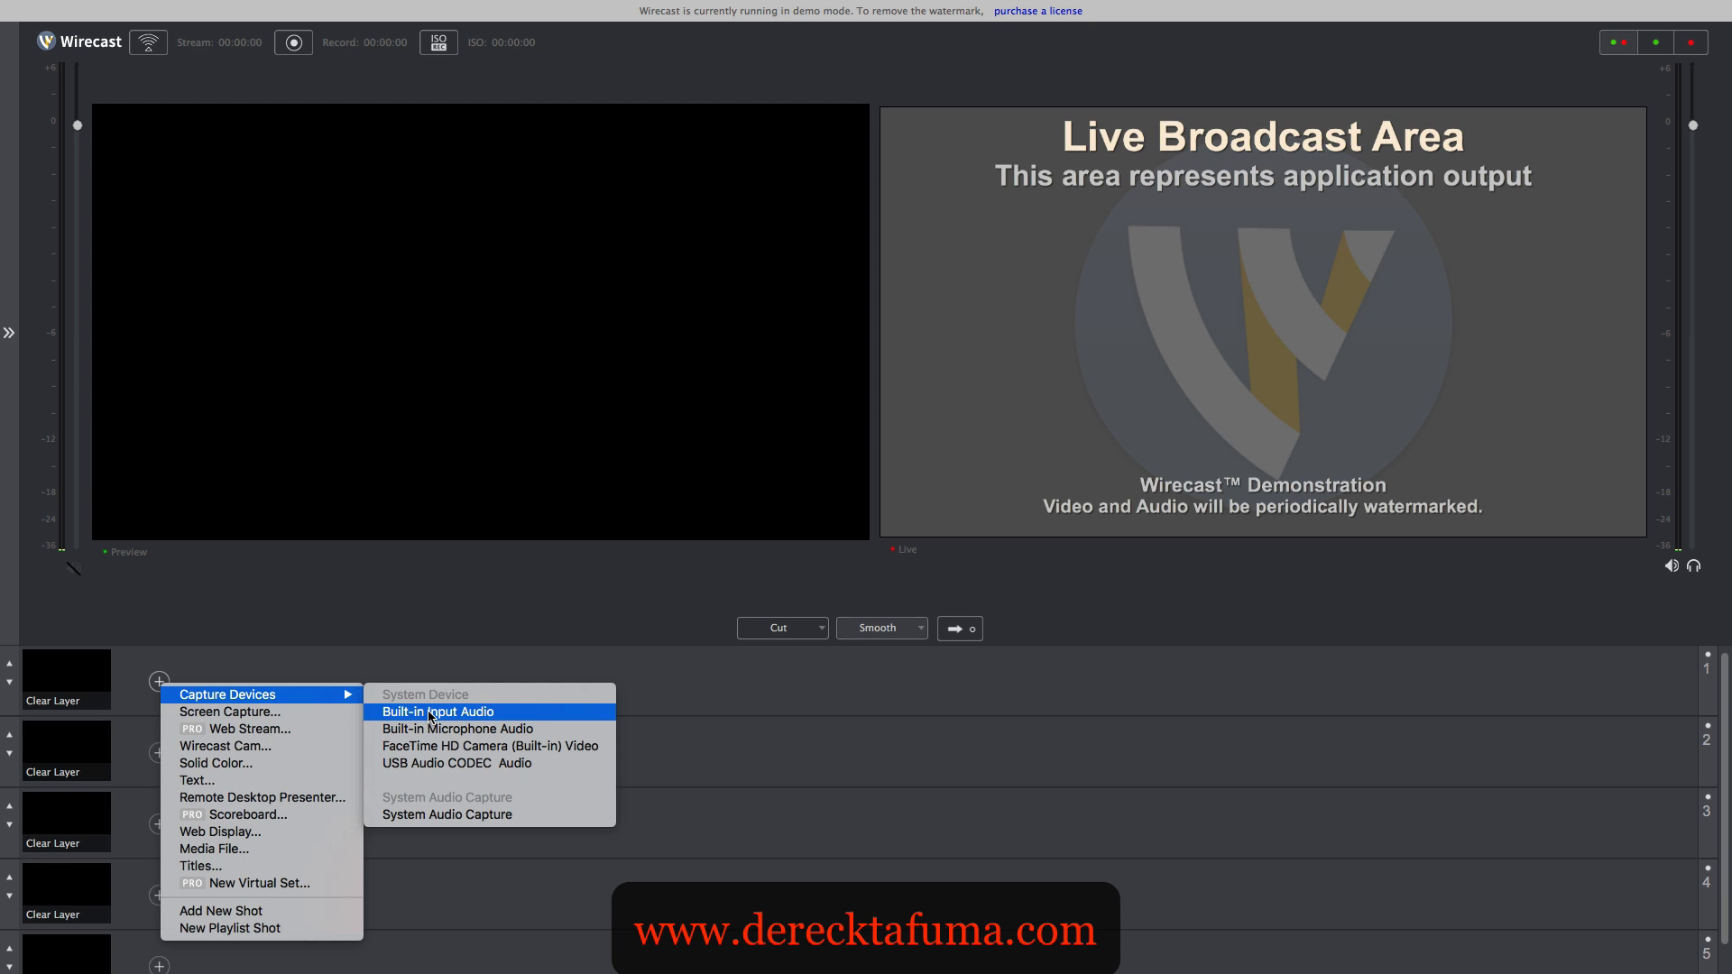
left_click(458, 754)
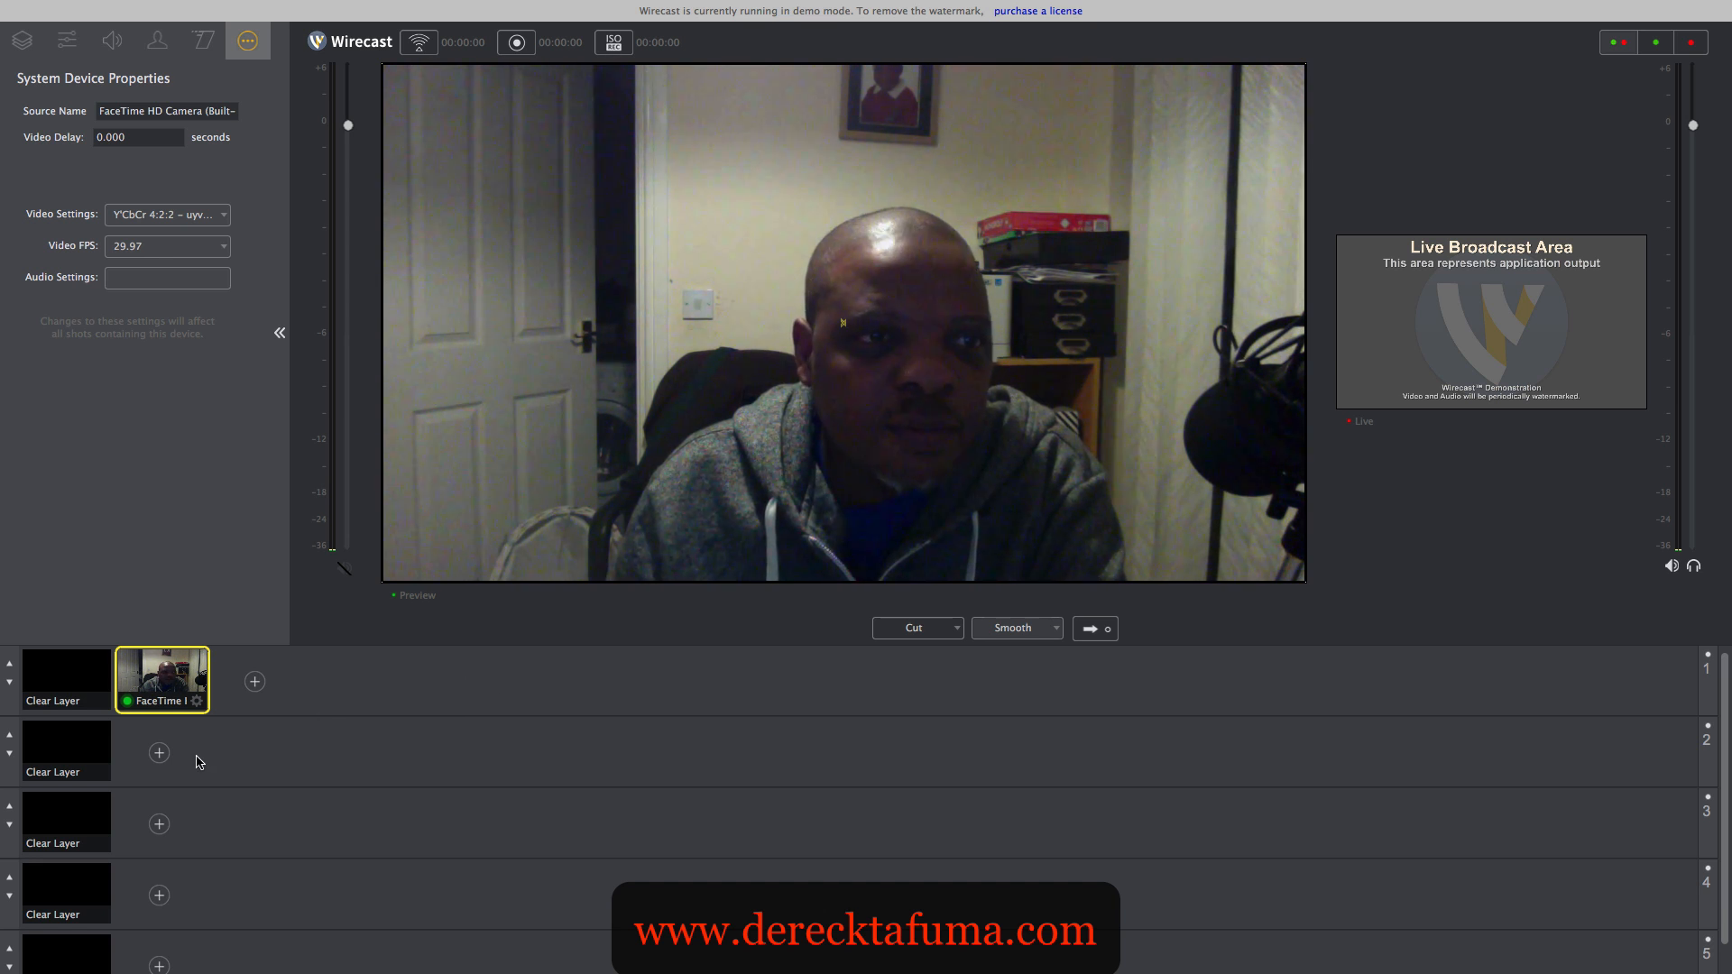
- Add the USB Audio CODEC capture device as an audio shot on layer 2
left_click(160, 753)
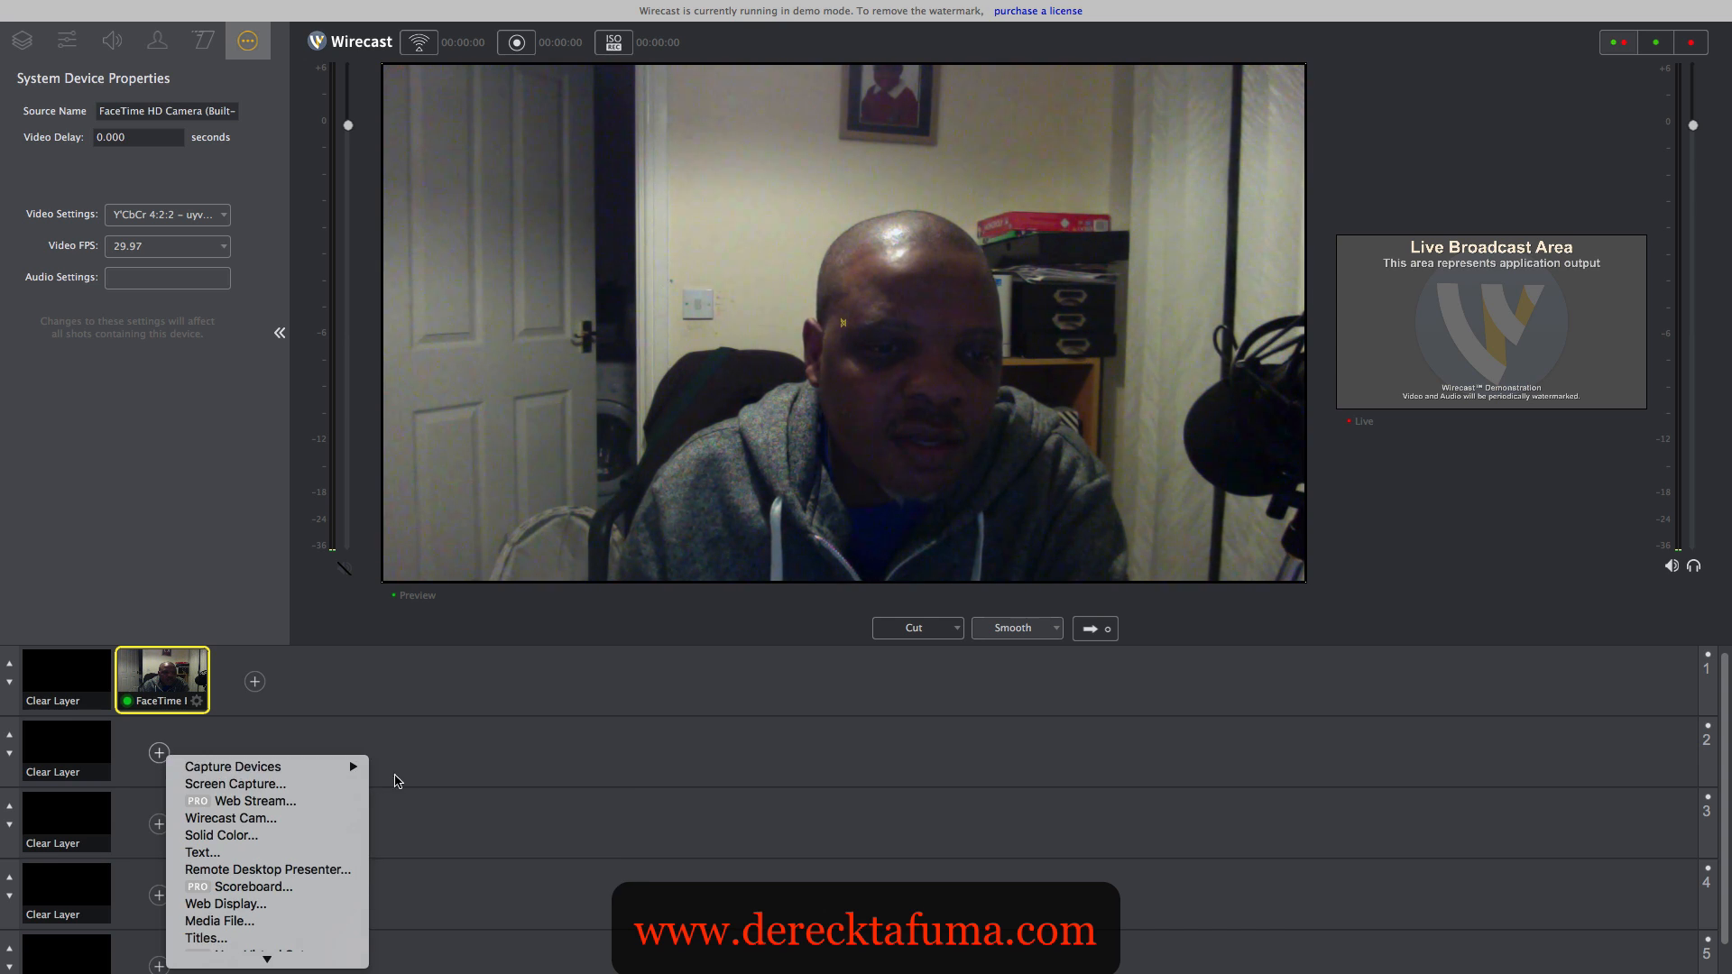
mouse_move(359, 767)
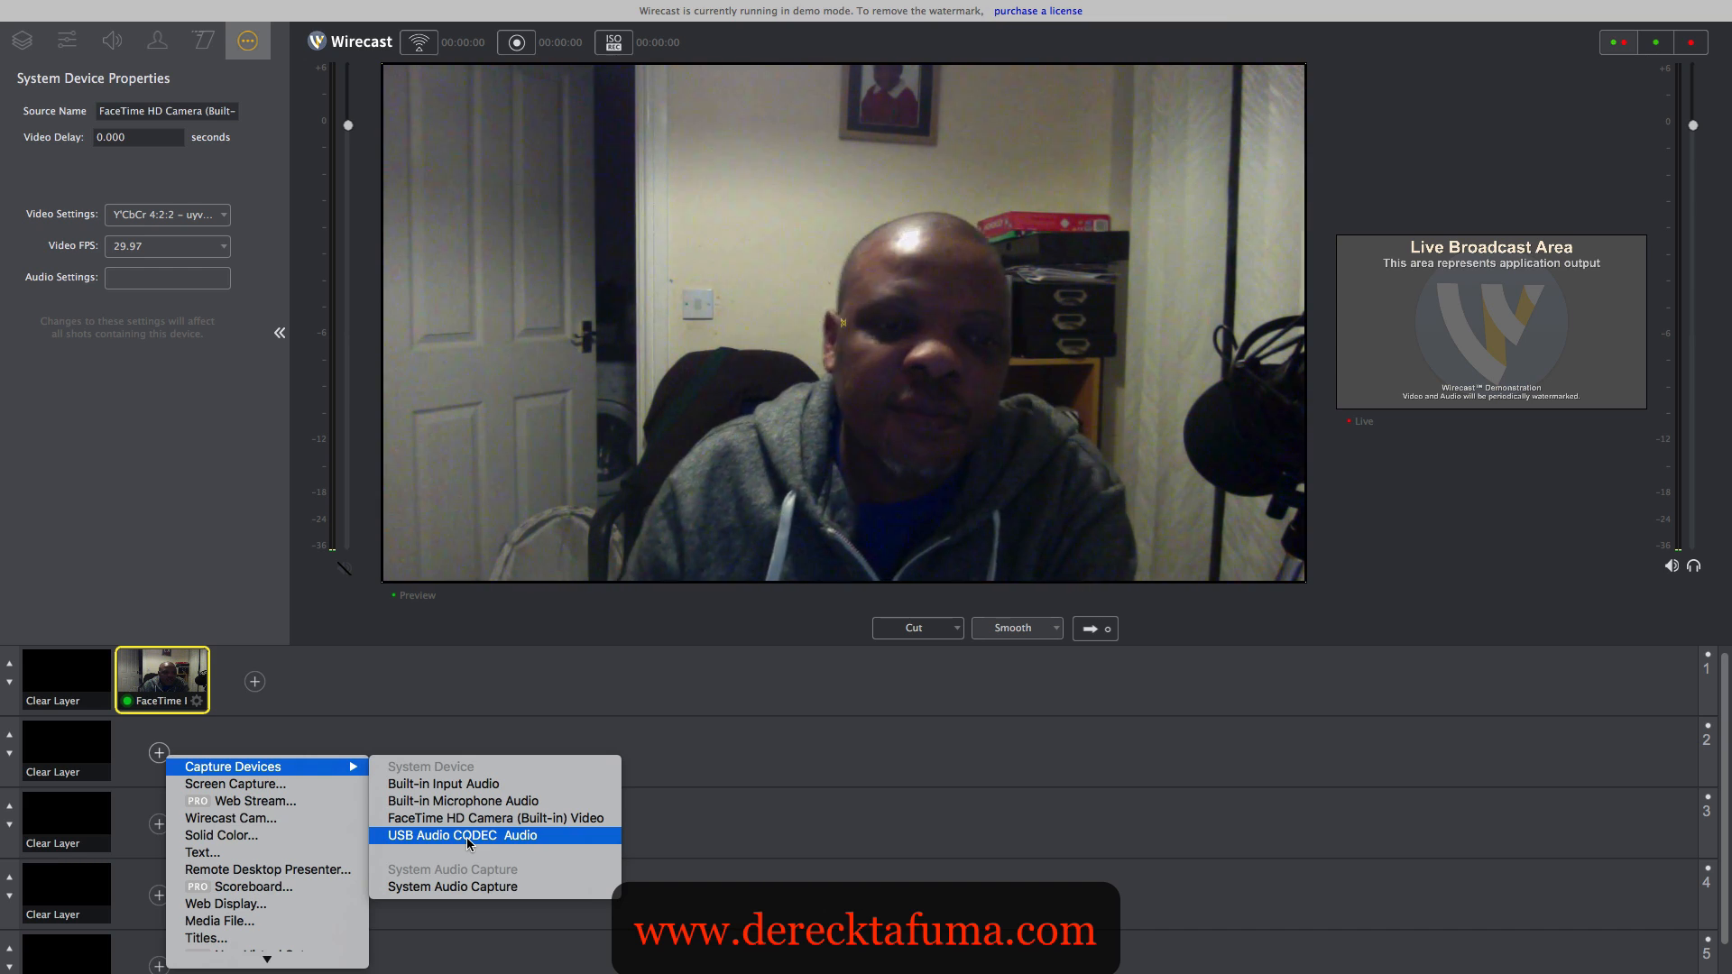
left_click(468, 839)
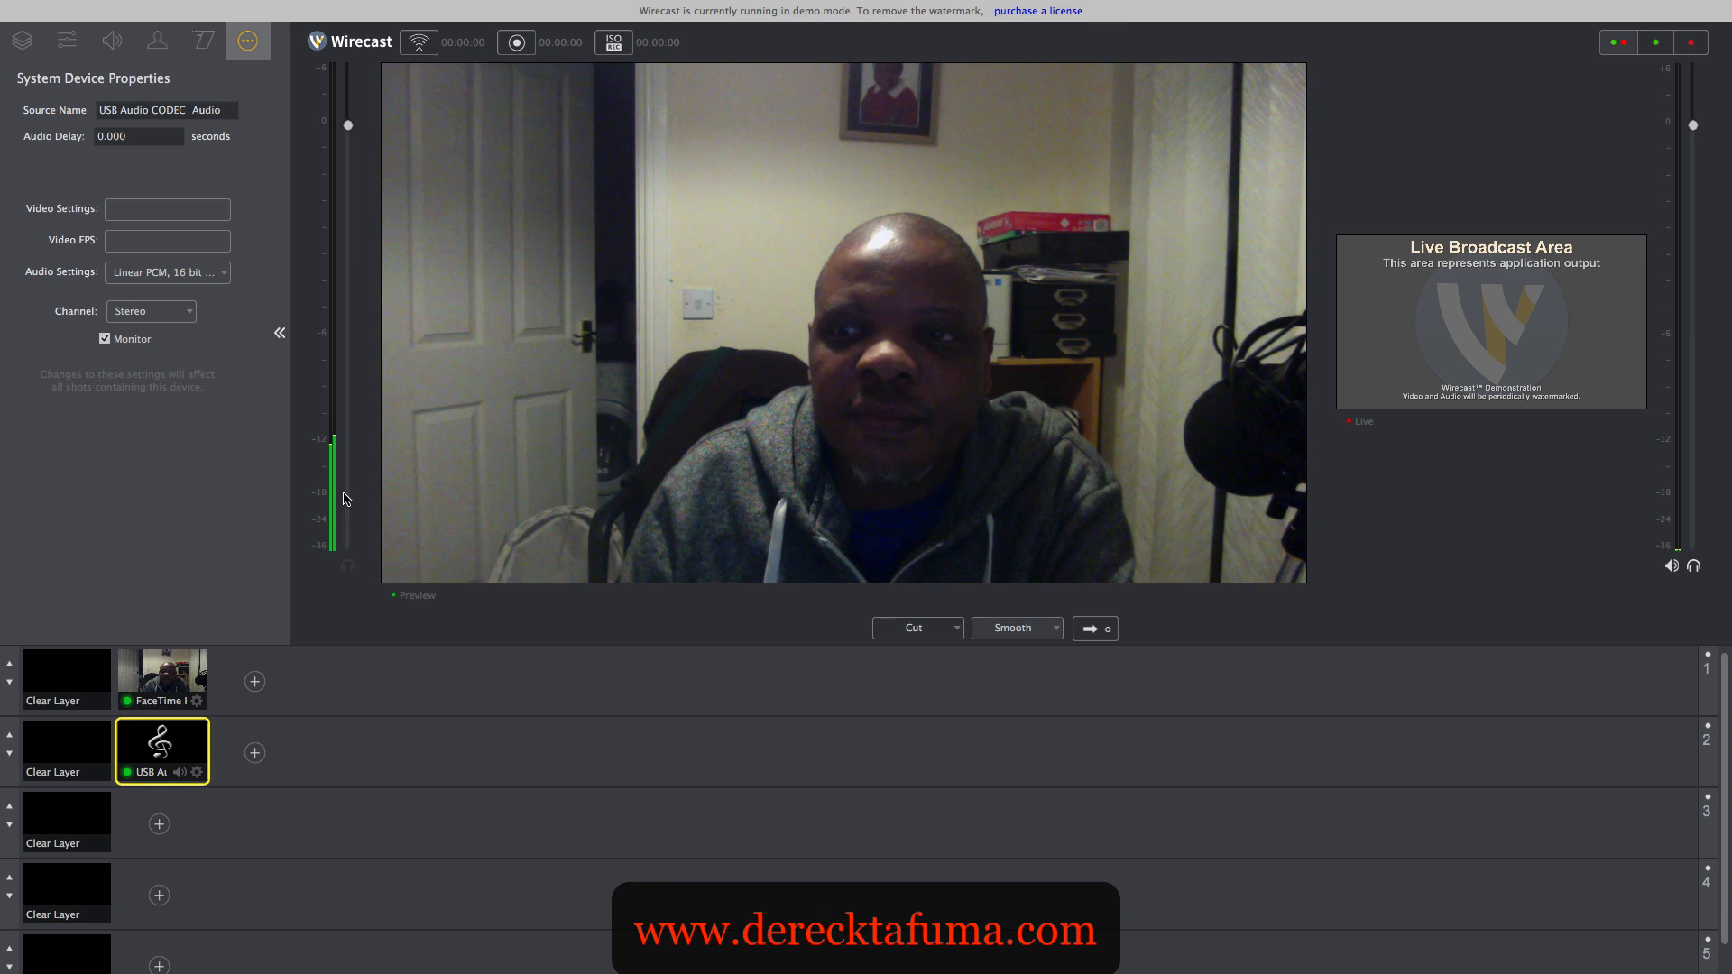
- Open the output settings and select YouTube as the output destination
mouse_move(373, 9)
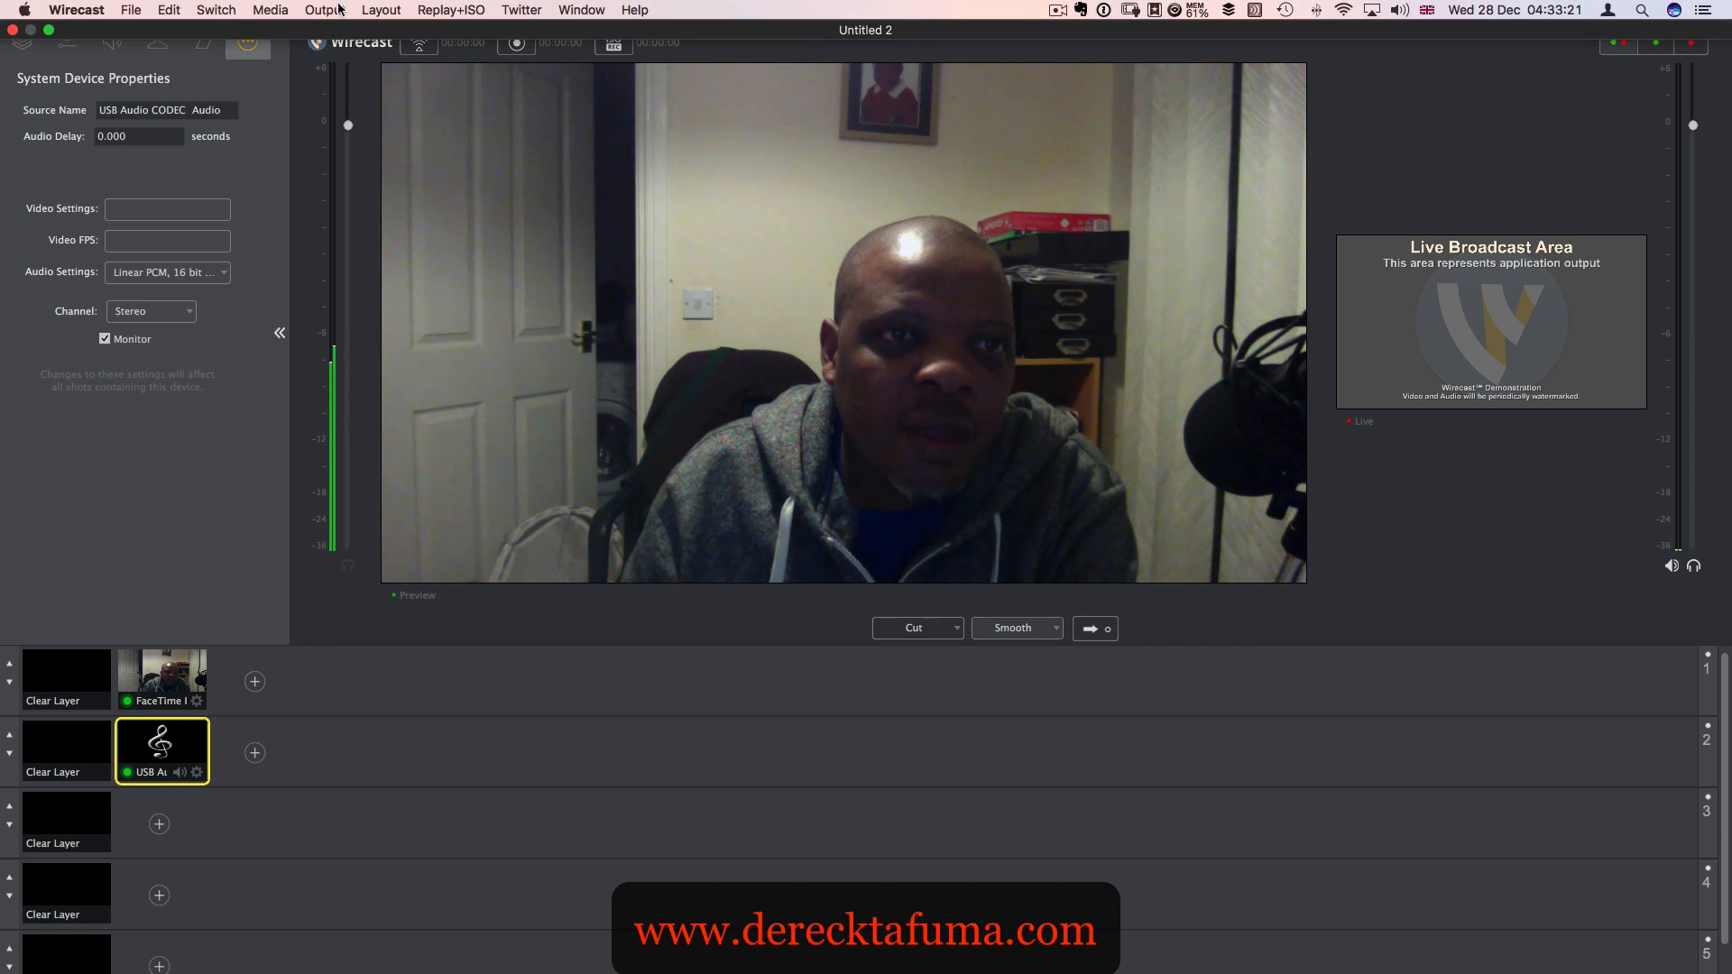
left_click(332, 11)
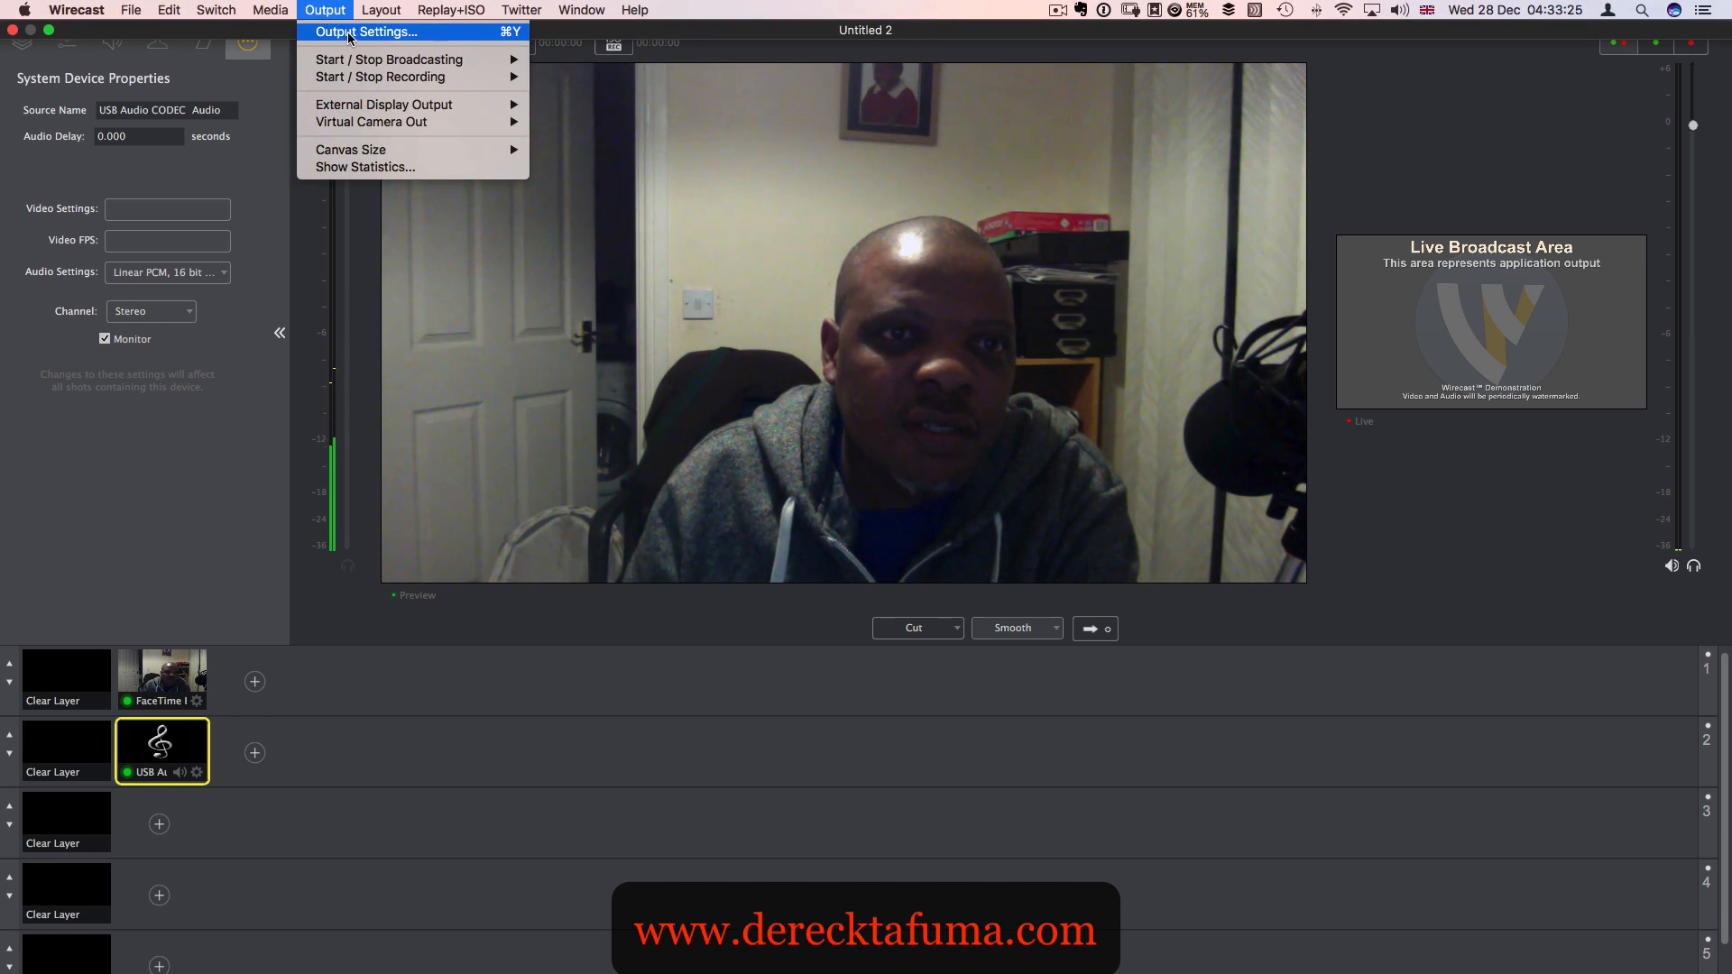
left_click(340, 39)
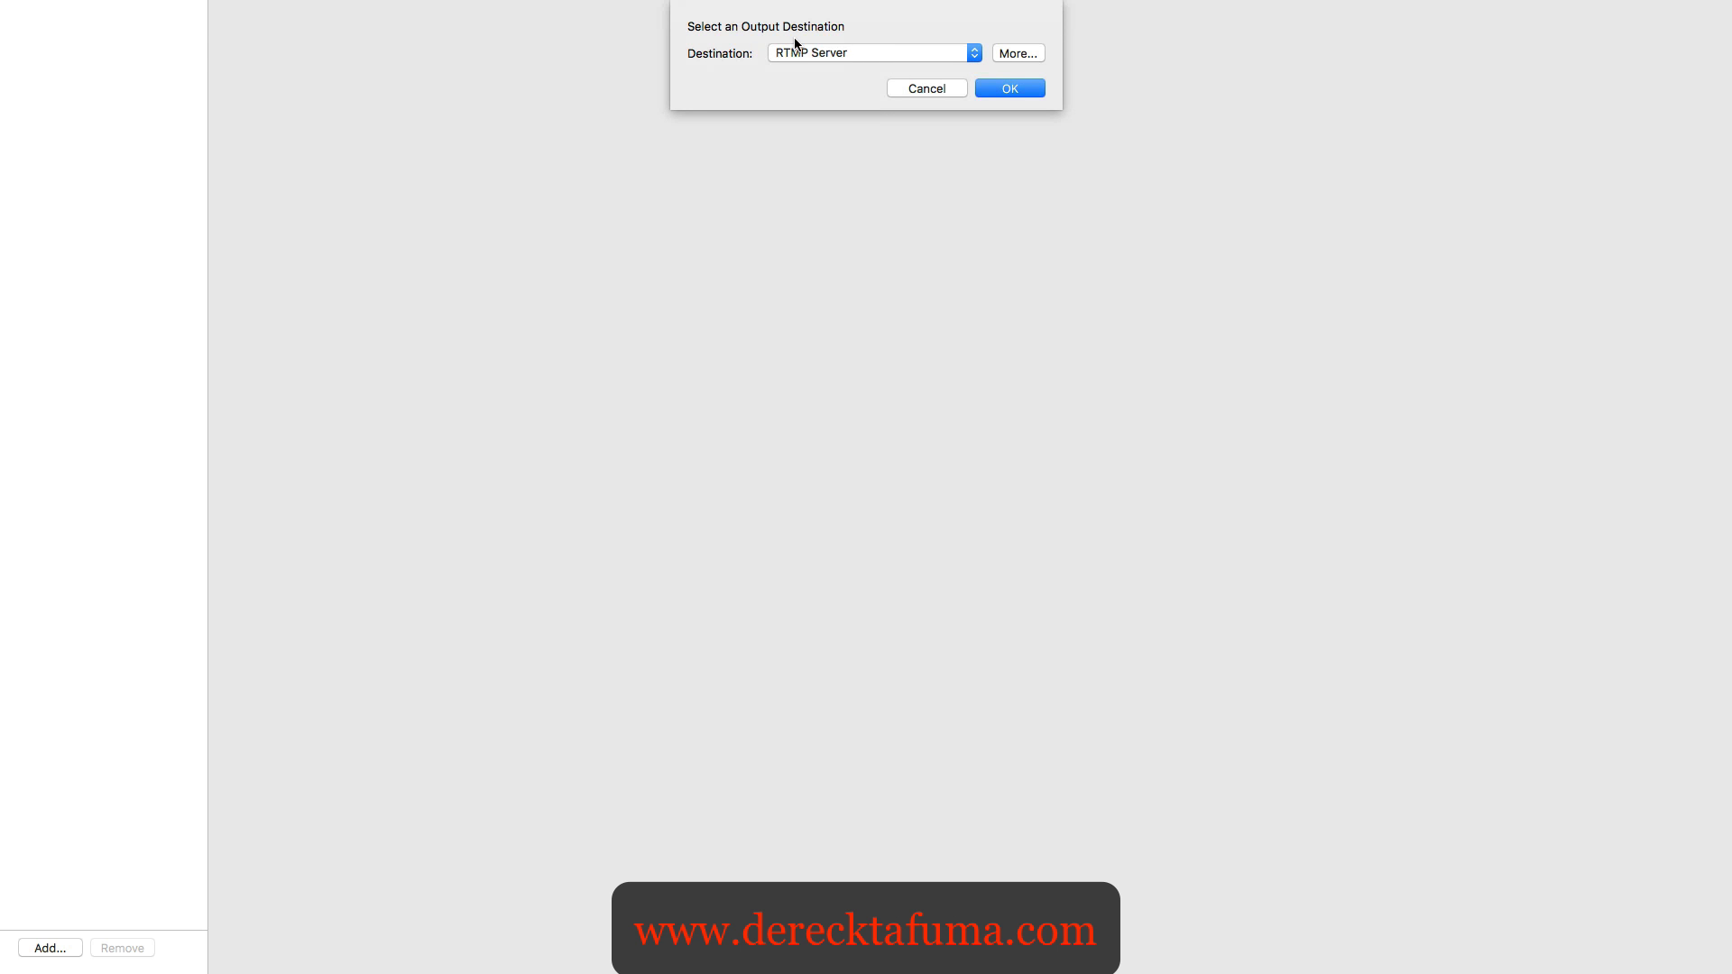
left_click(974, 56)
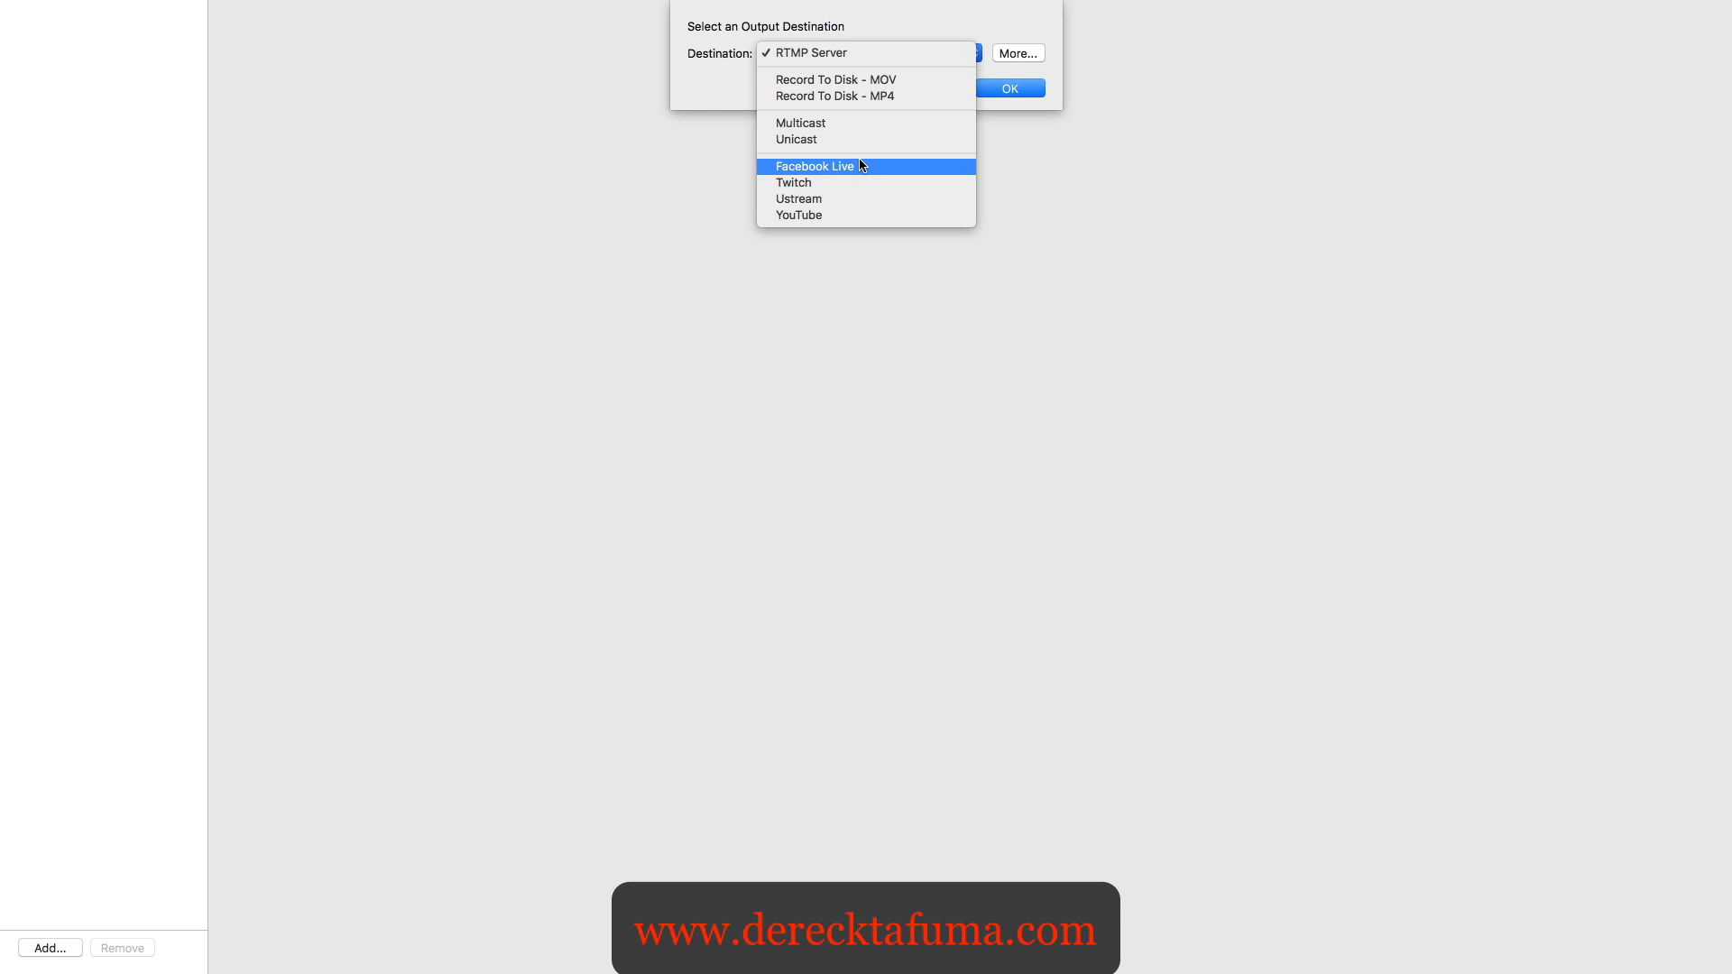
left_click(843, 215)
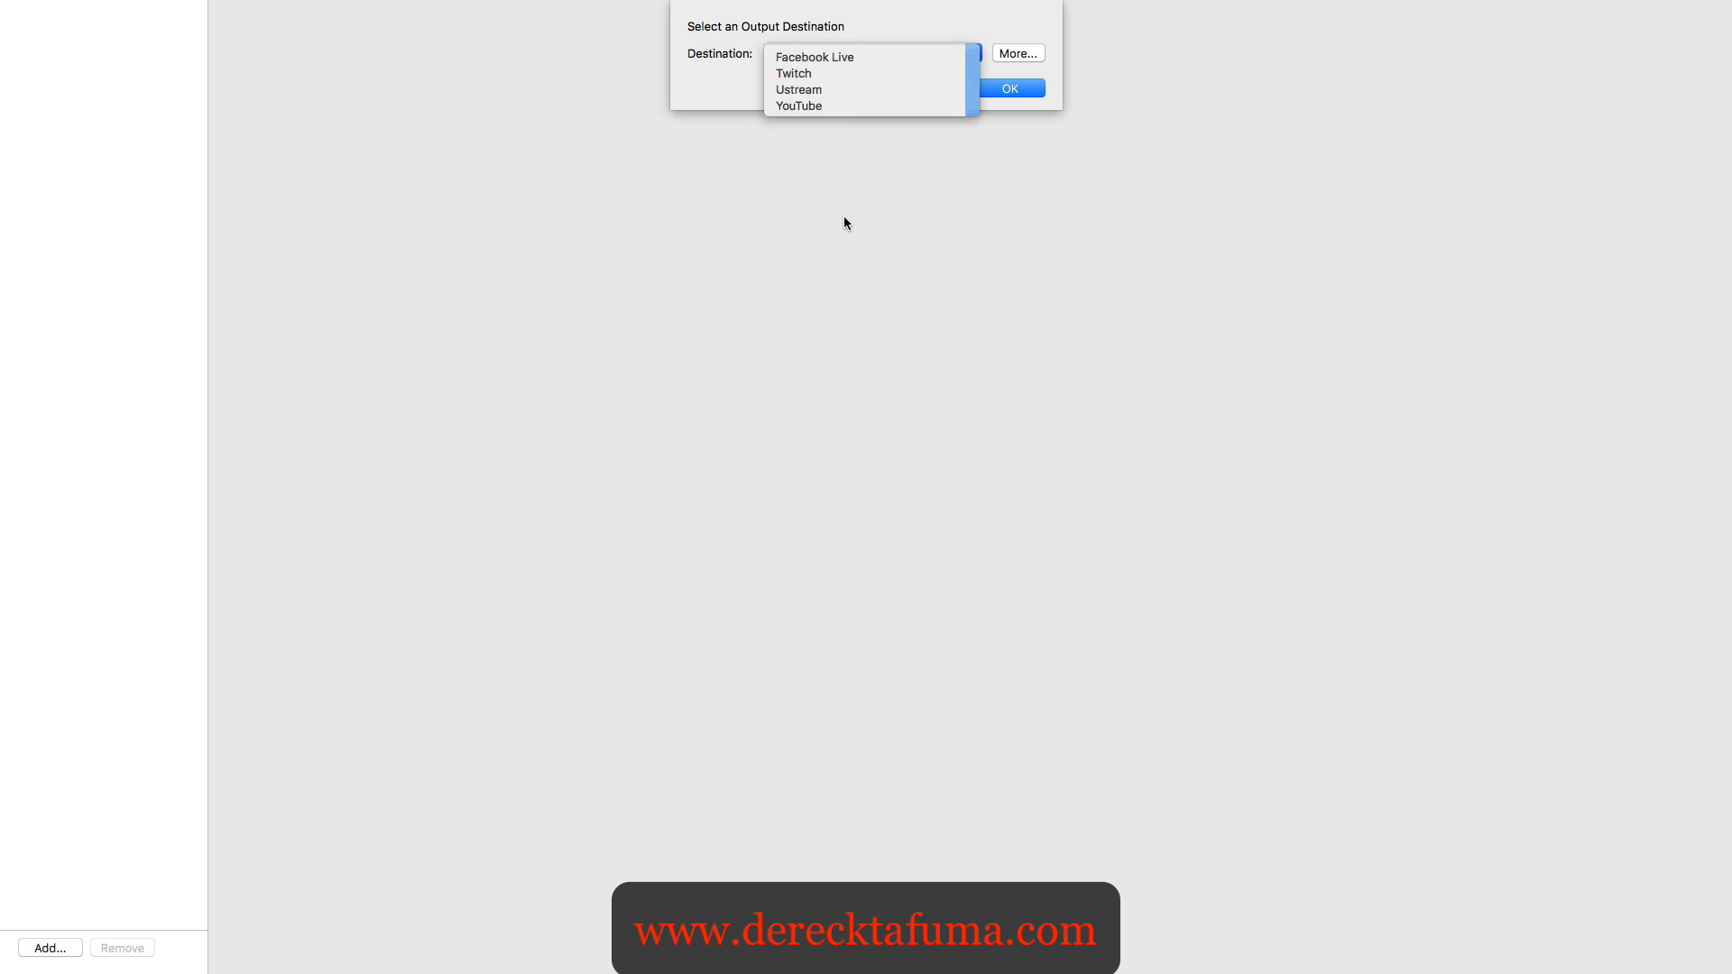
- Review the list of additional streaming destinations, then confirm YouTube as the output destination
left_click(1024, 57)
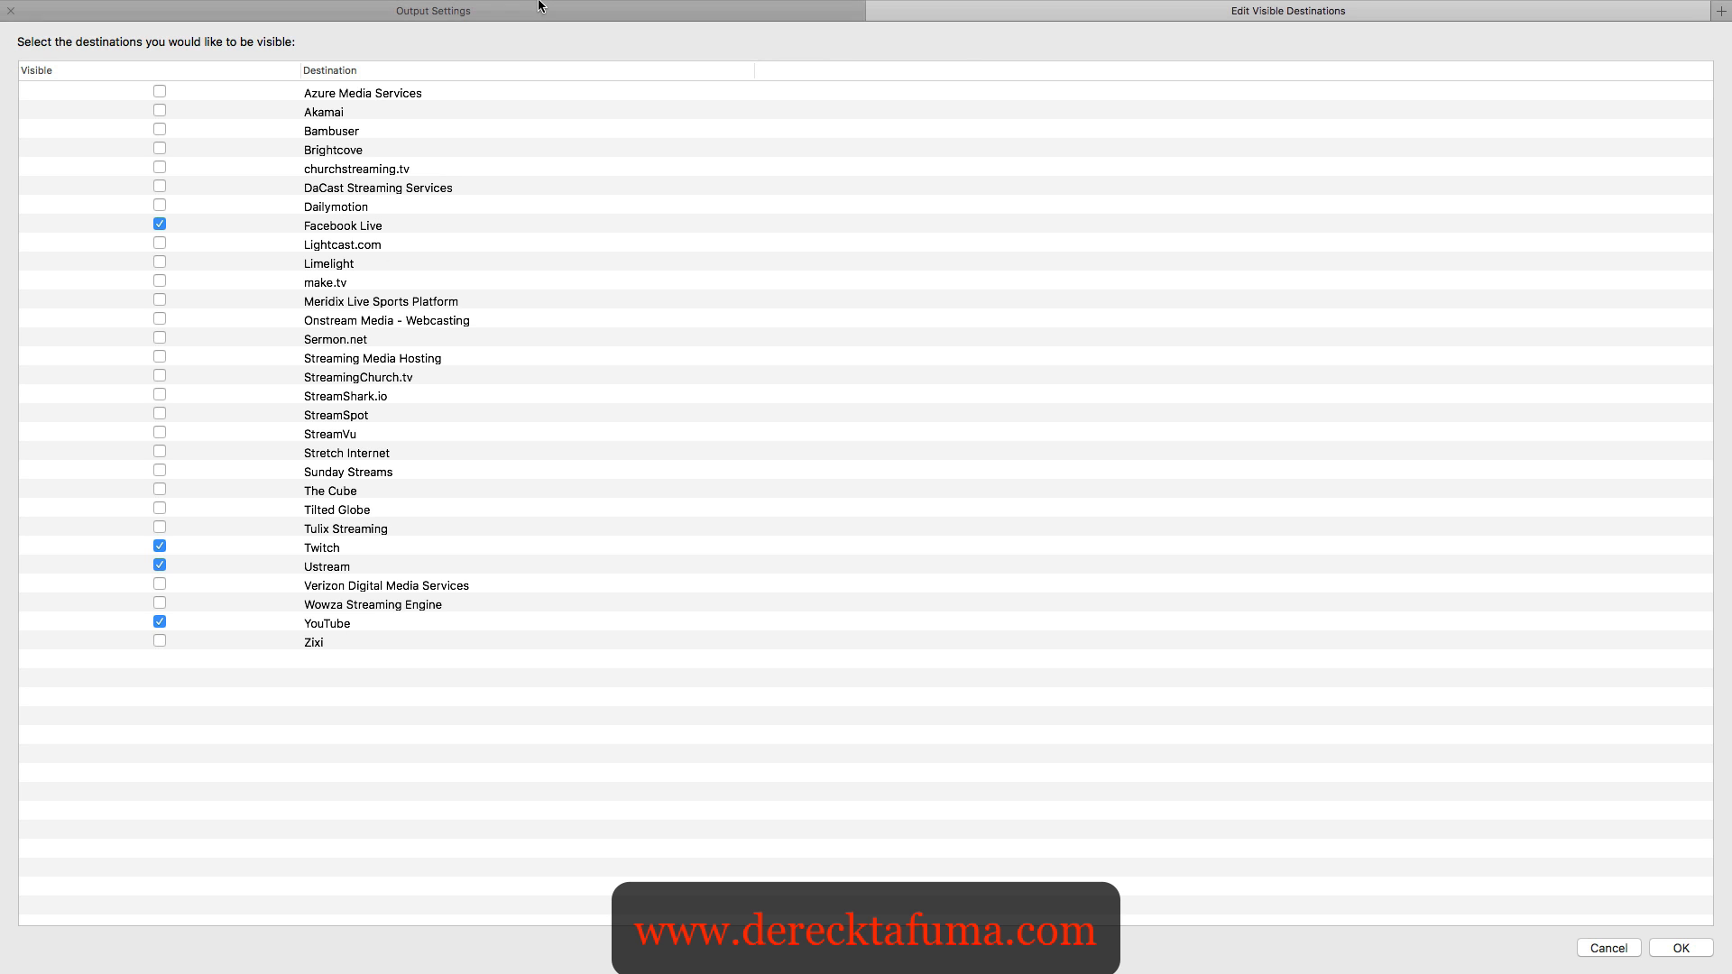
mouse_move(610, 5)
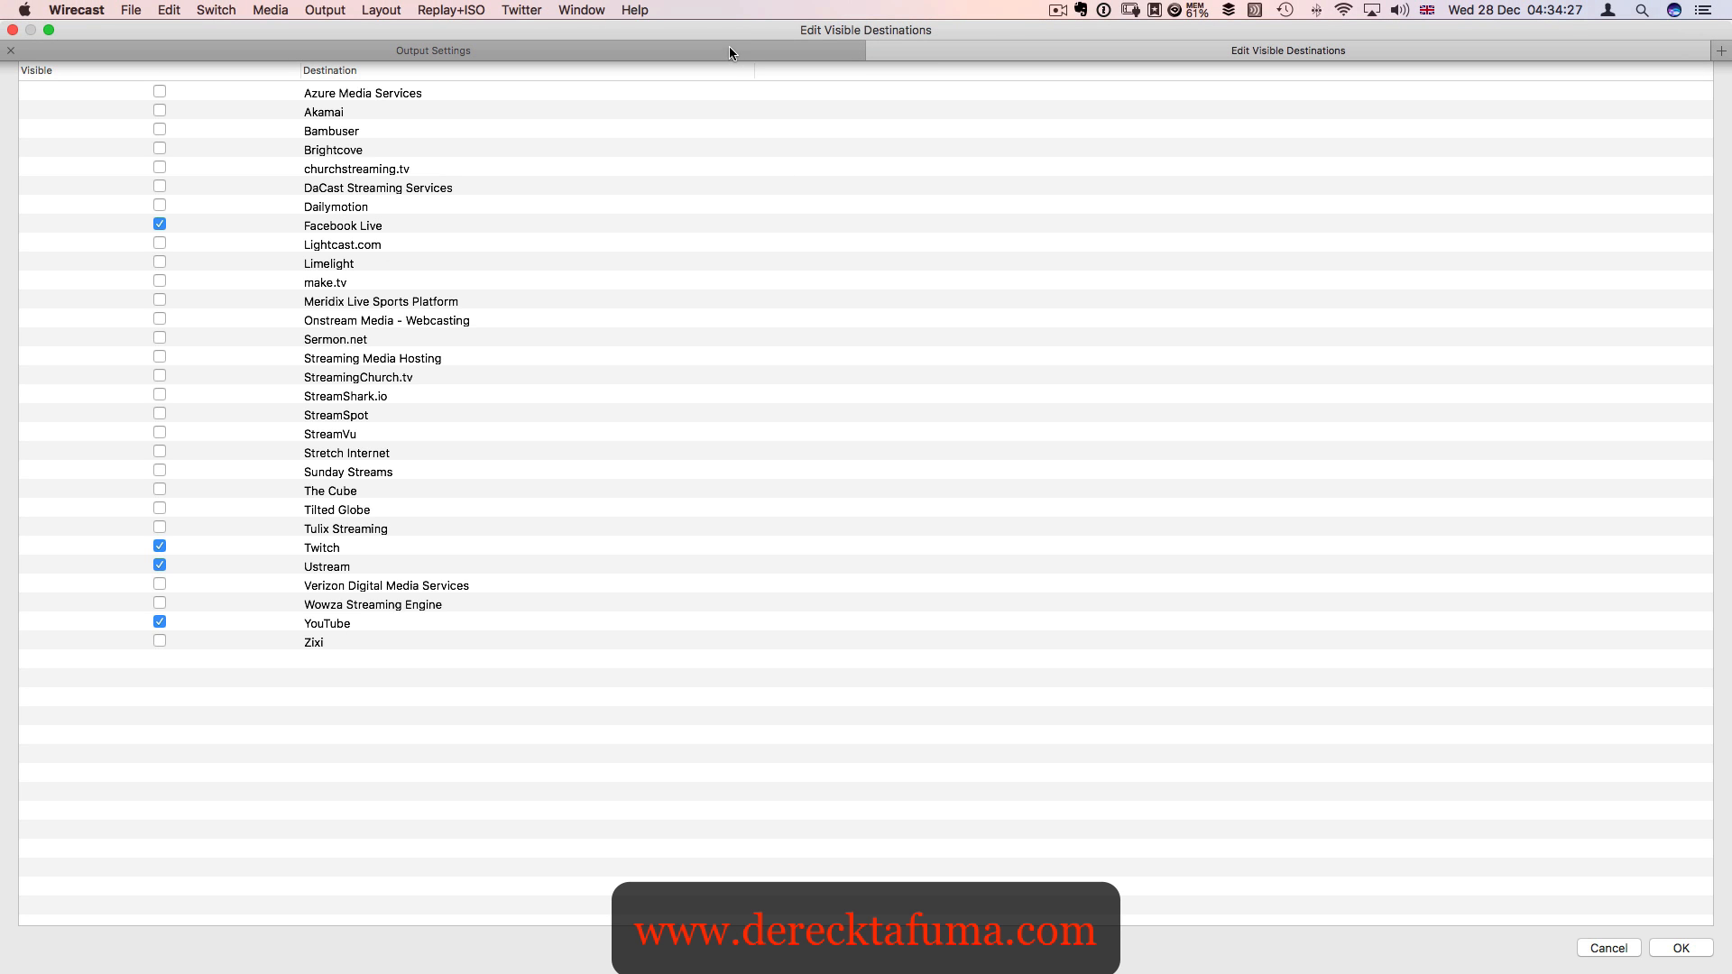
left_click(876, 50)
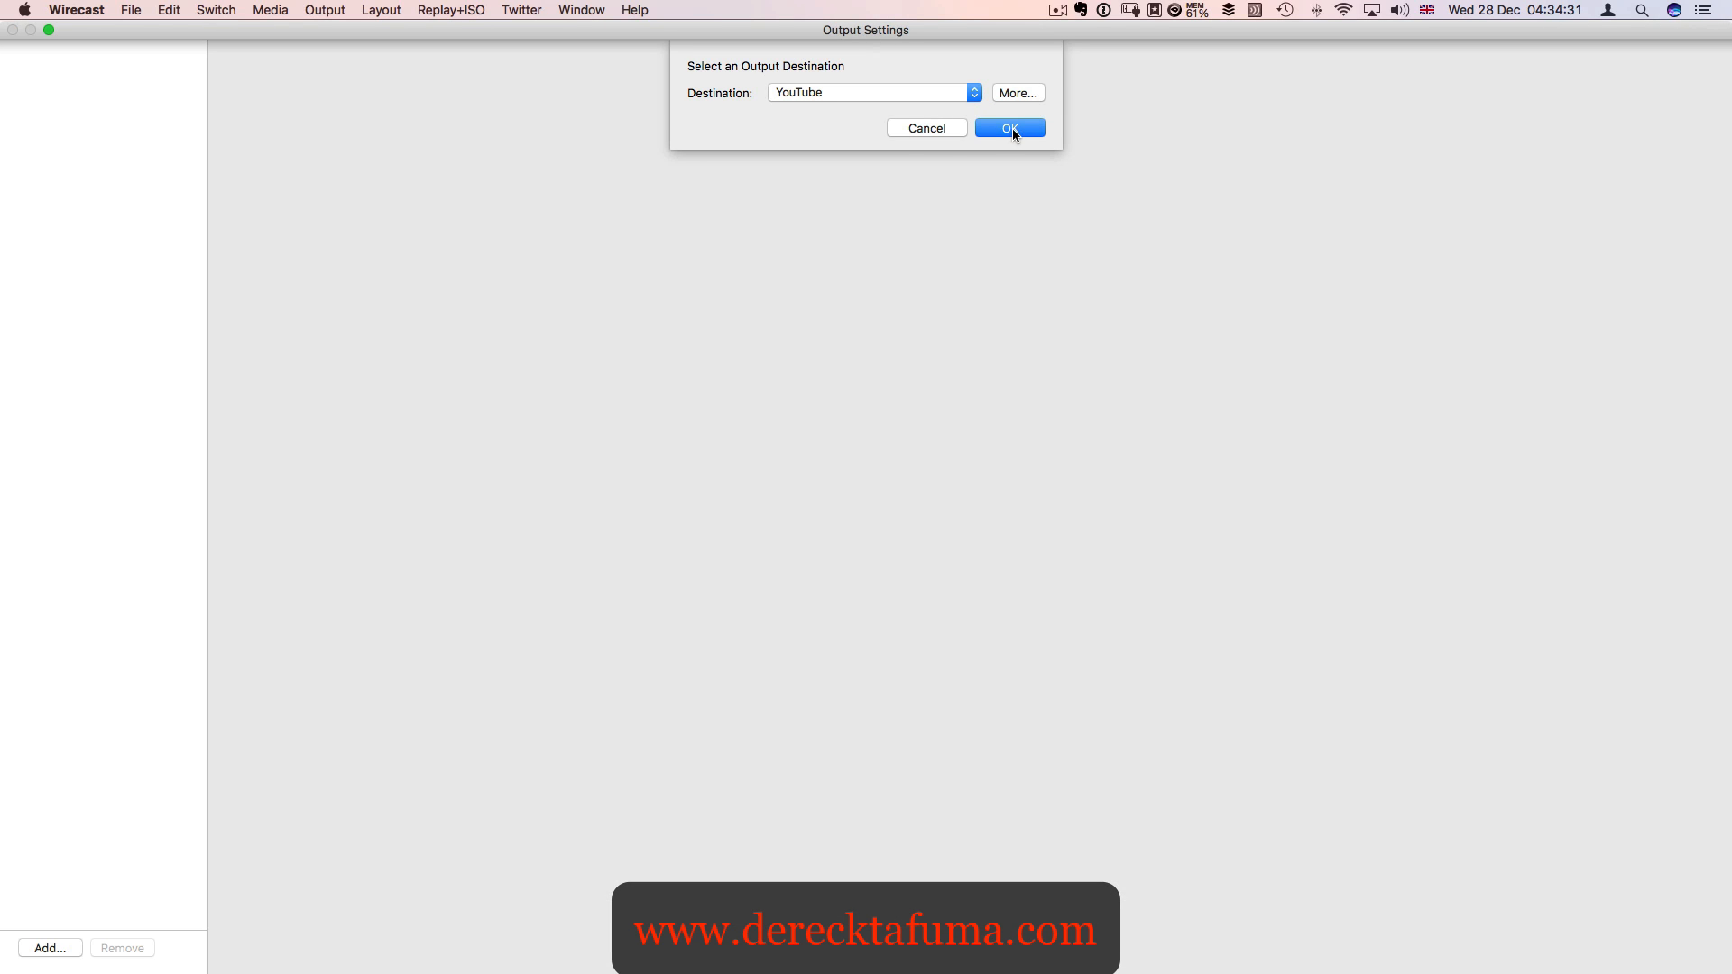
left_click(1010, 88)
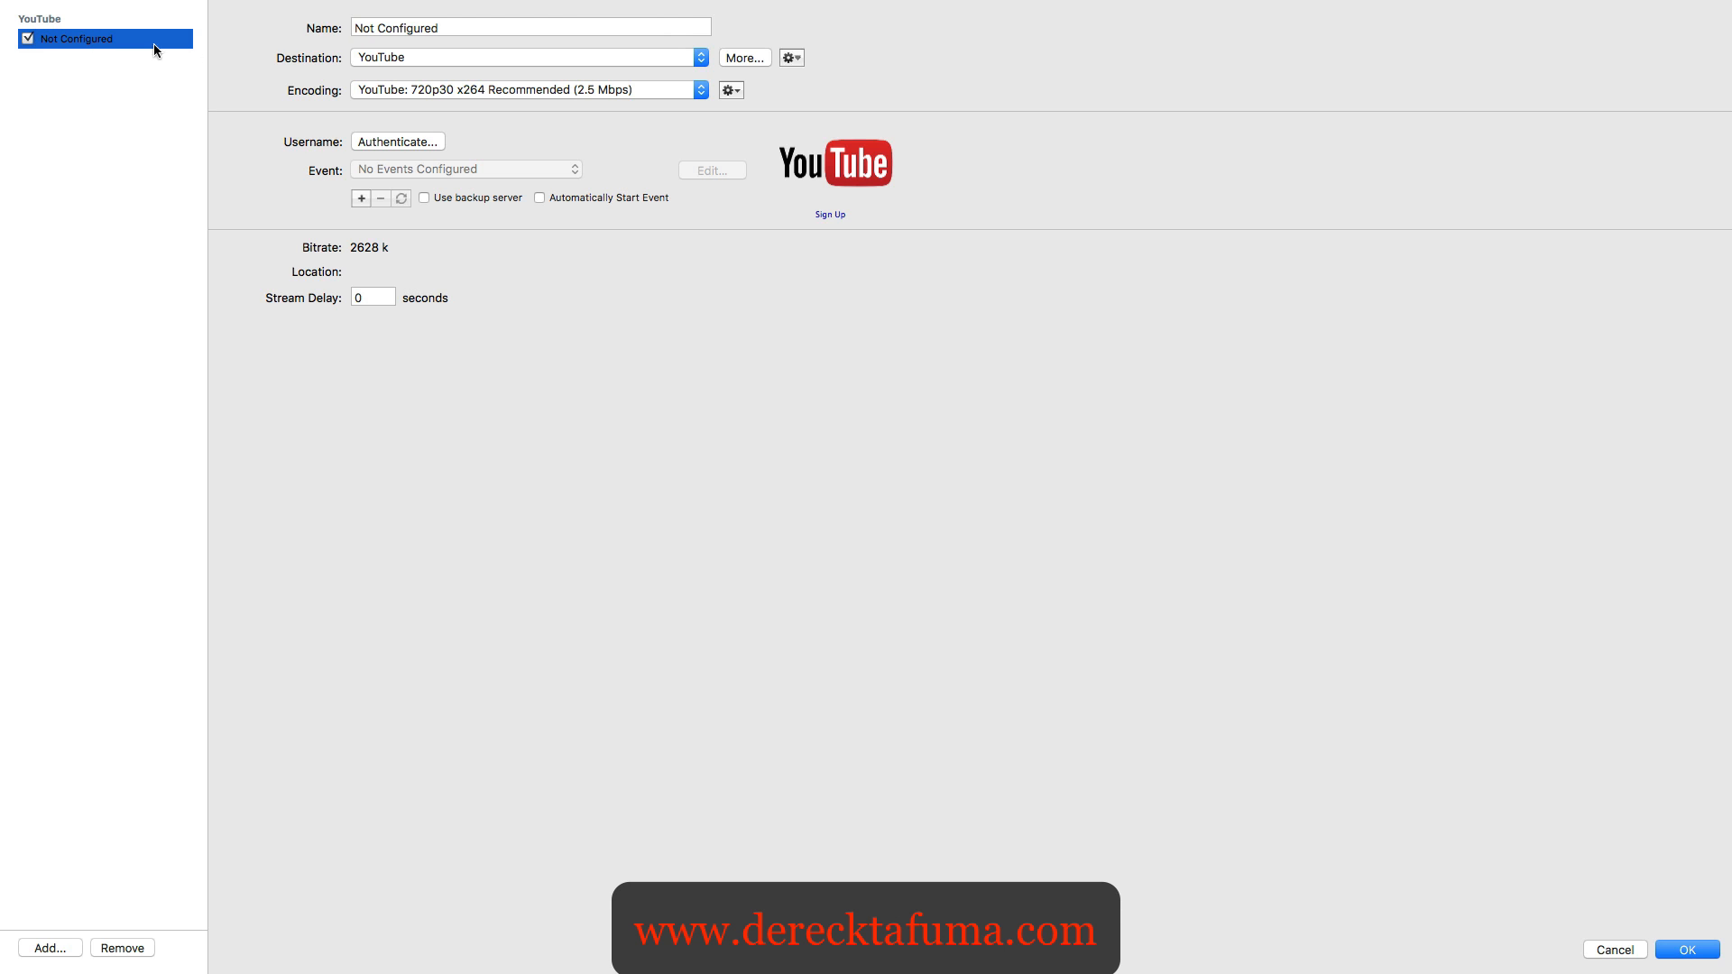
- Authenticate the YouTube output with the personal Google account, allow Wirecast to manage the YouTube account, and save the output settings
left_click(413, 142)
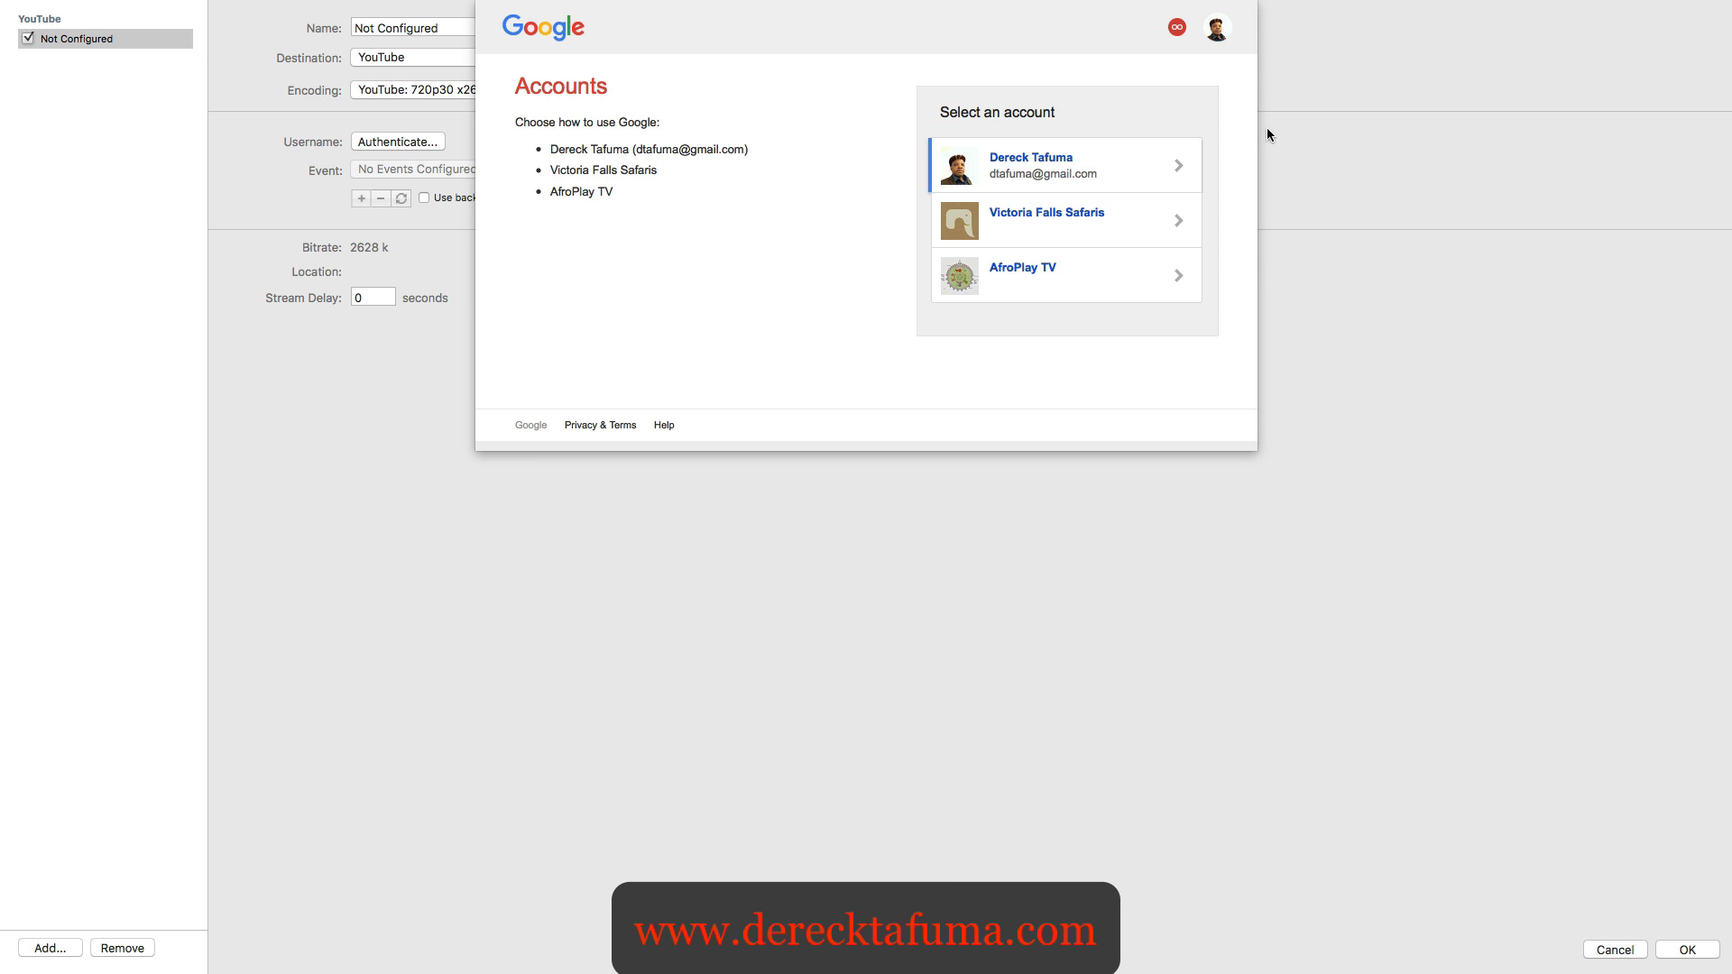
left_click(1099, 171)
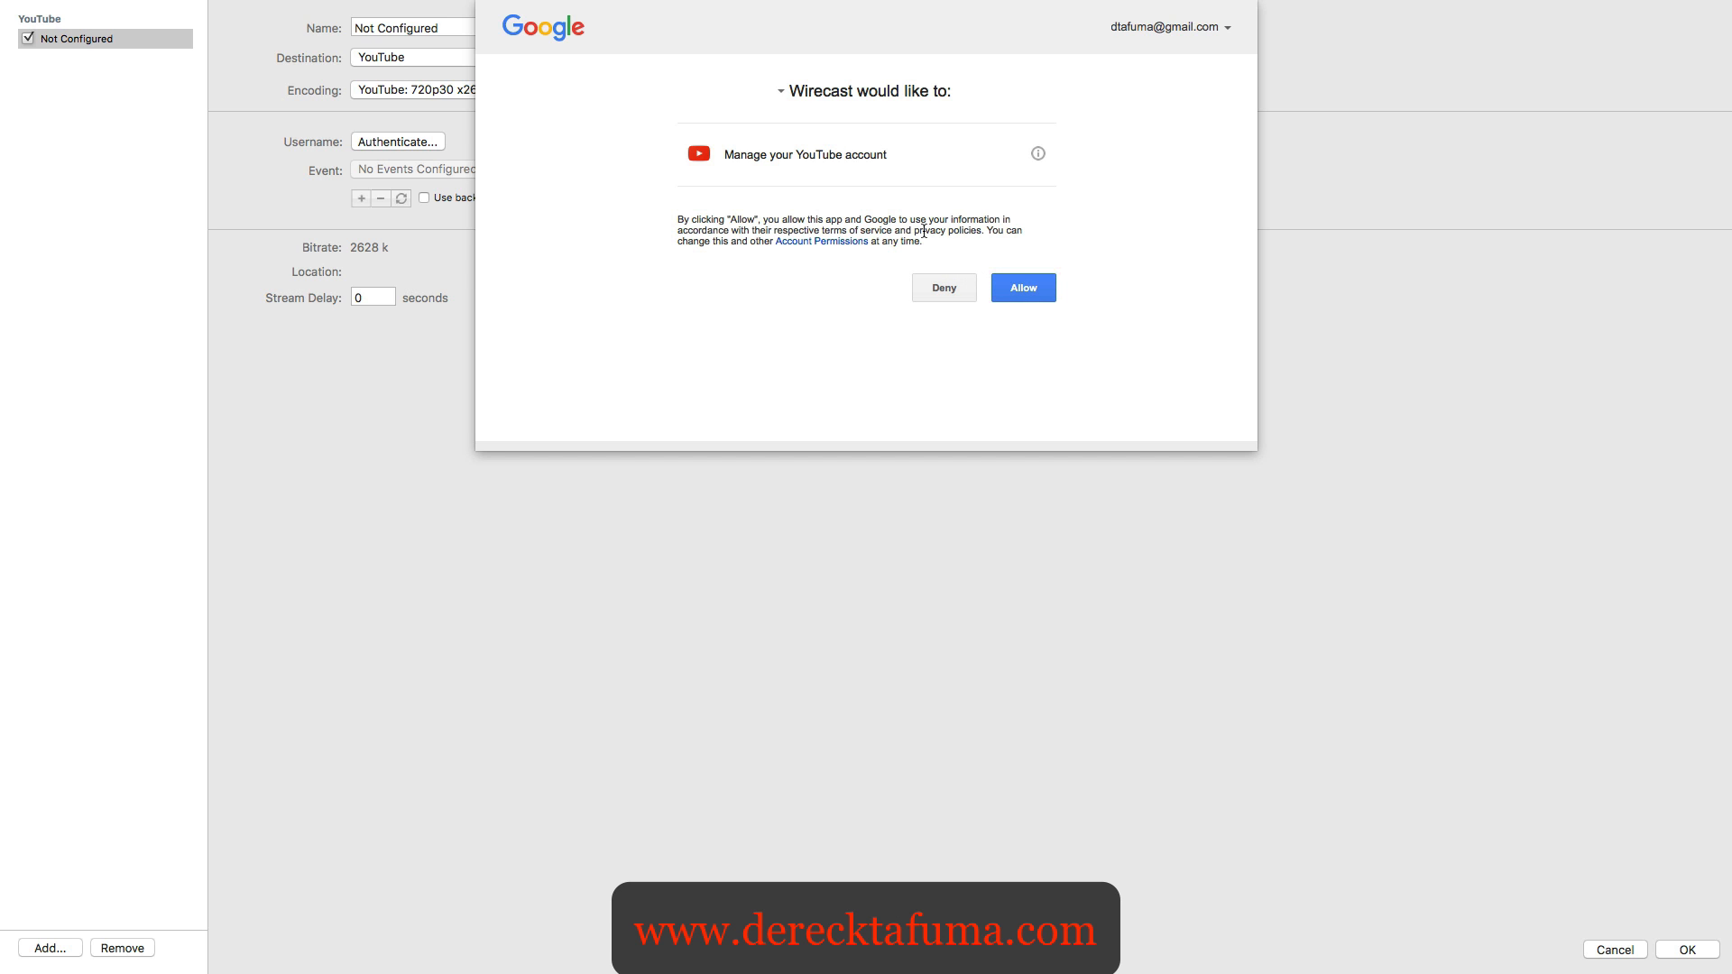
left_click(1027, 286)
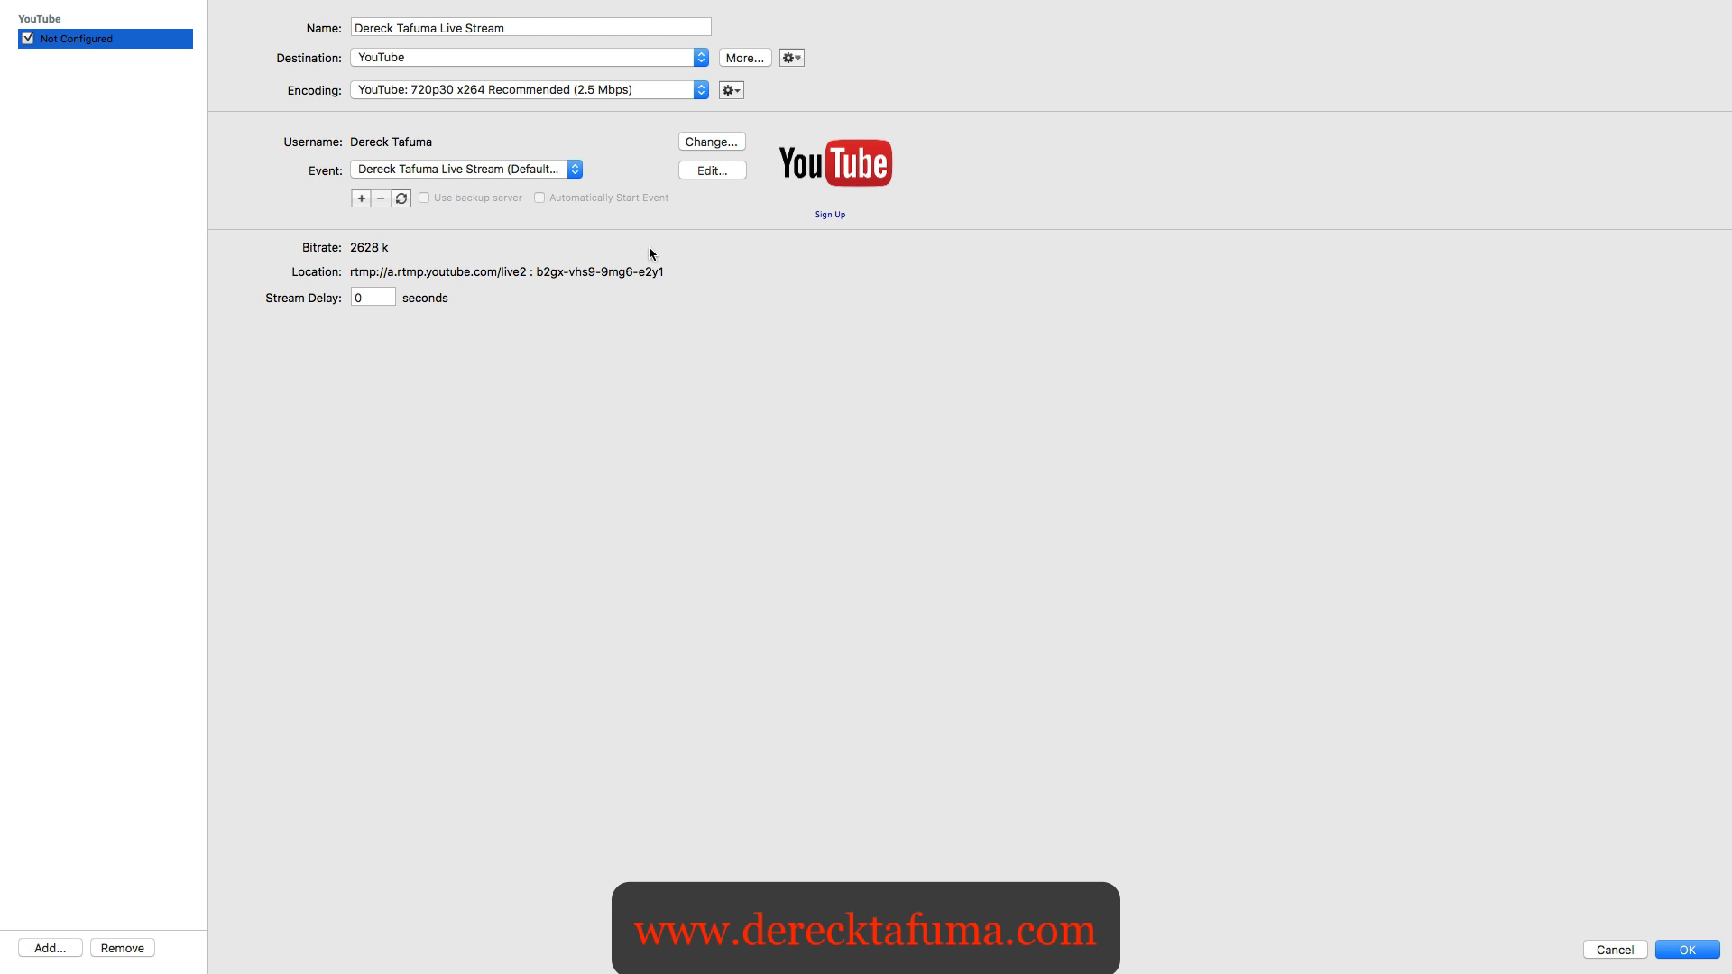
left_click(1686, 950)
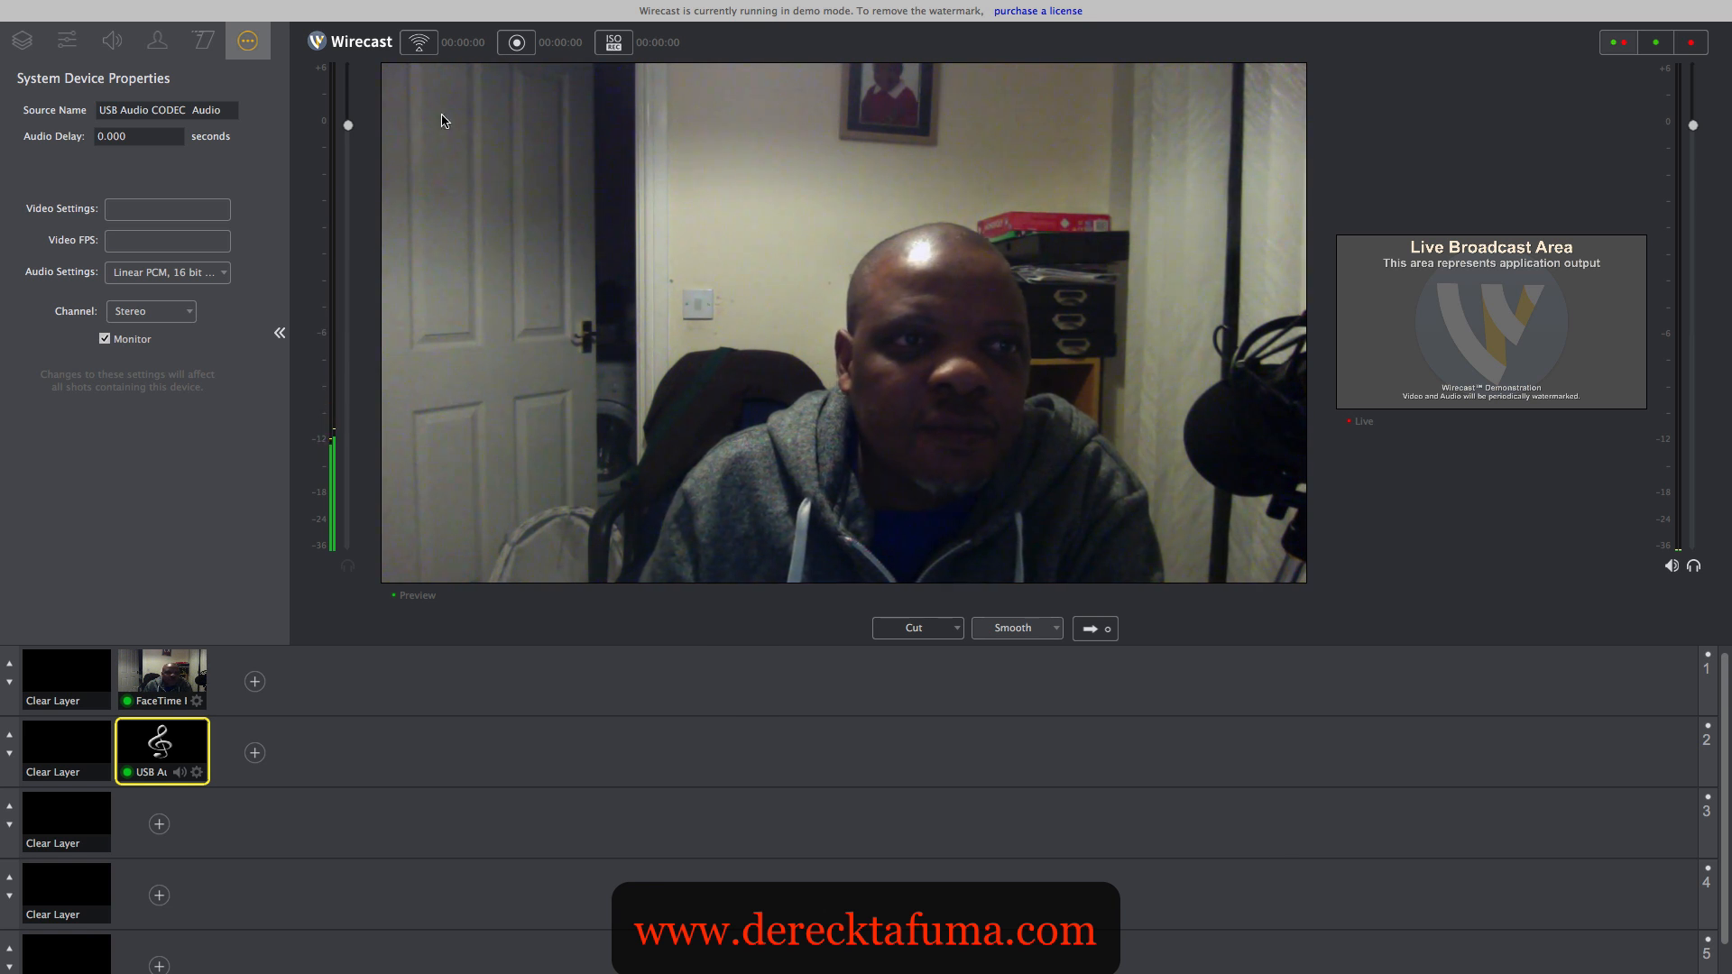
- Start broadcasting to the configured YouTube live stream
mouse_move(352, 9)
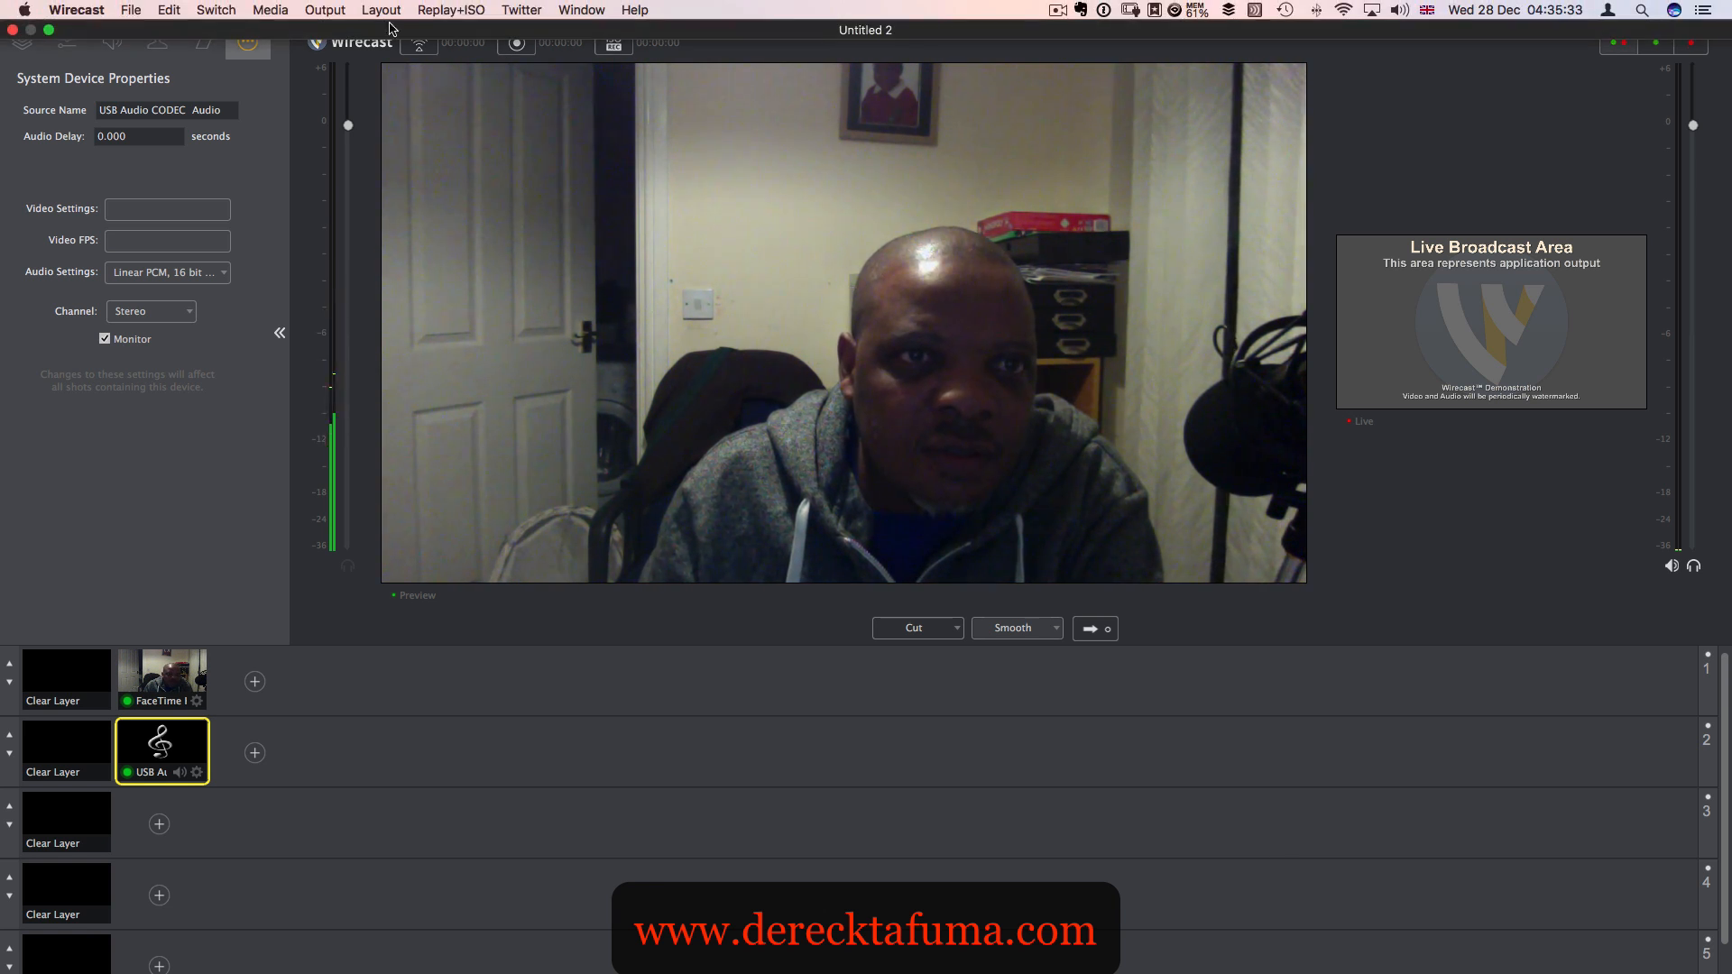
left_click(326, 11)
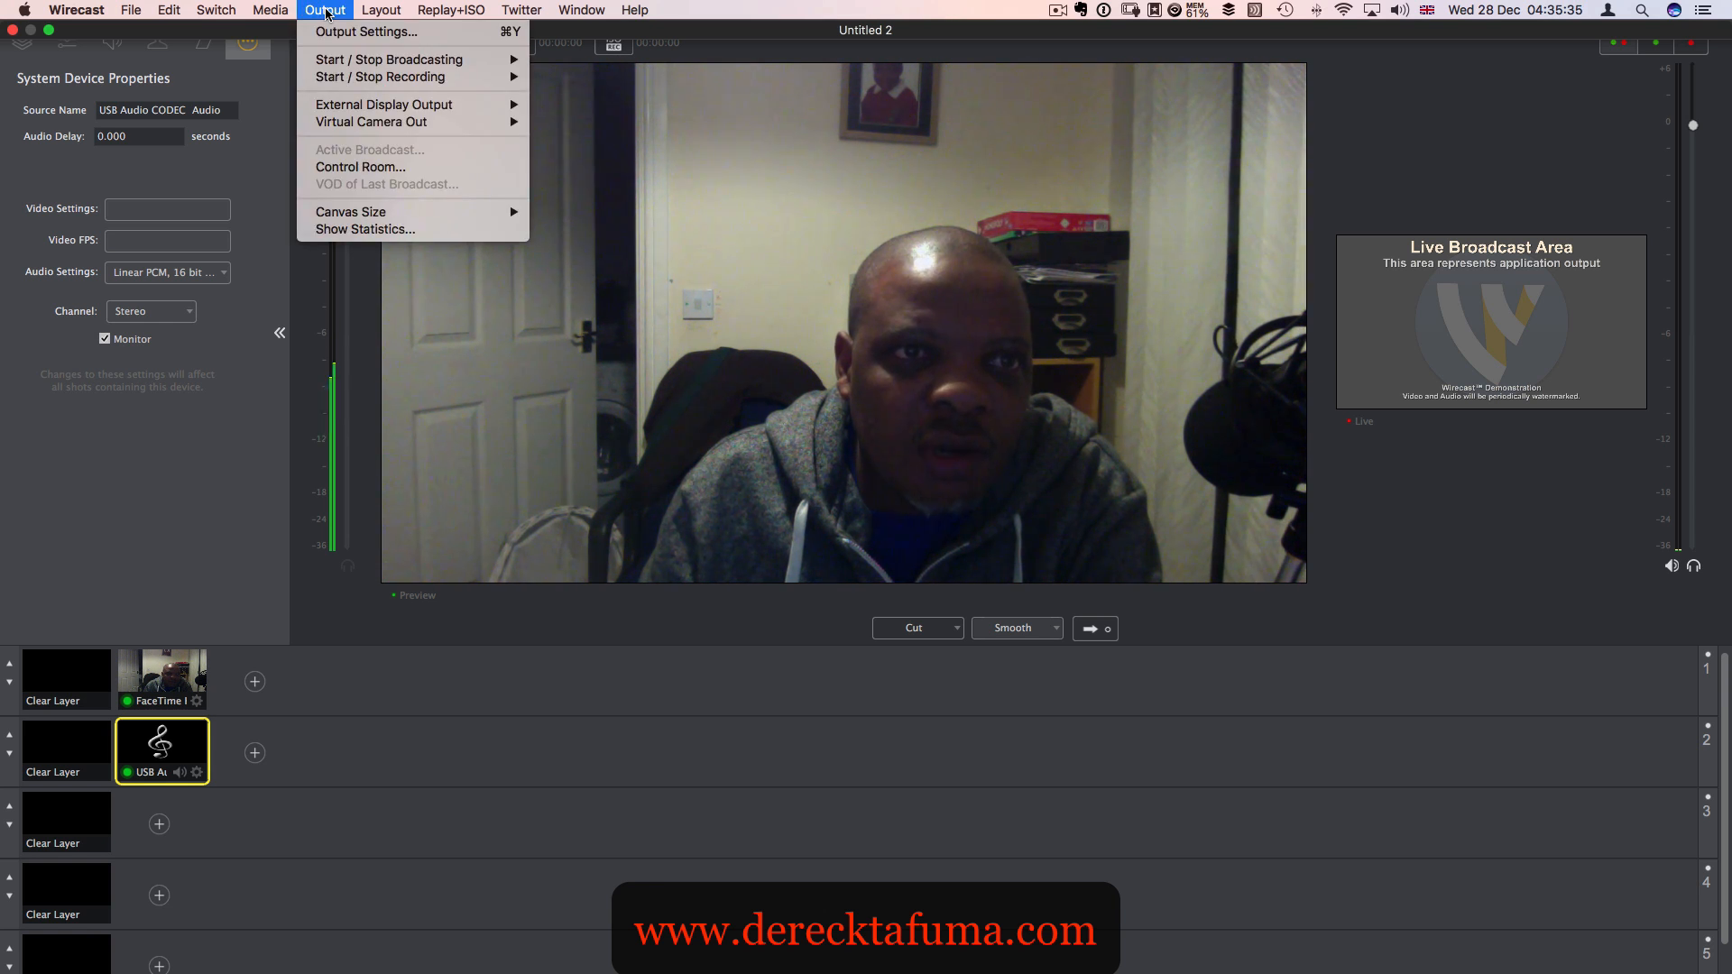
mouse_move(487, 60)
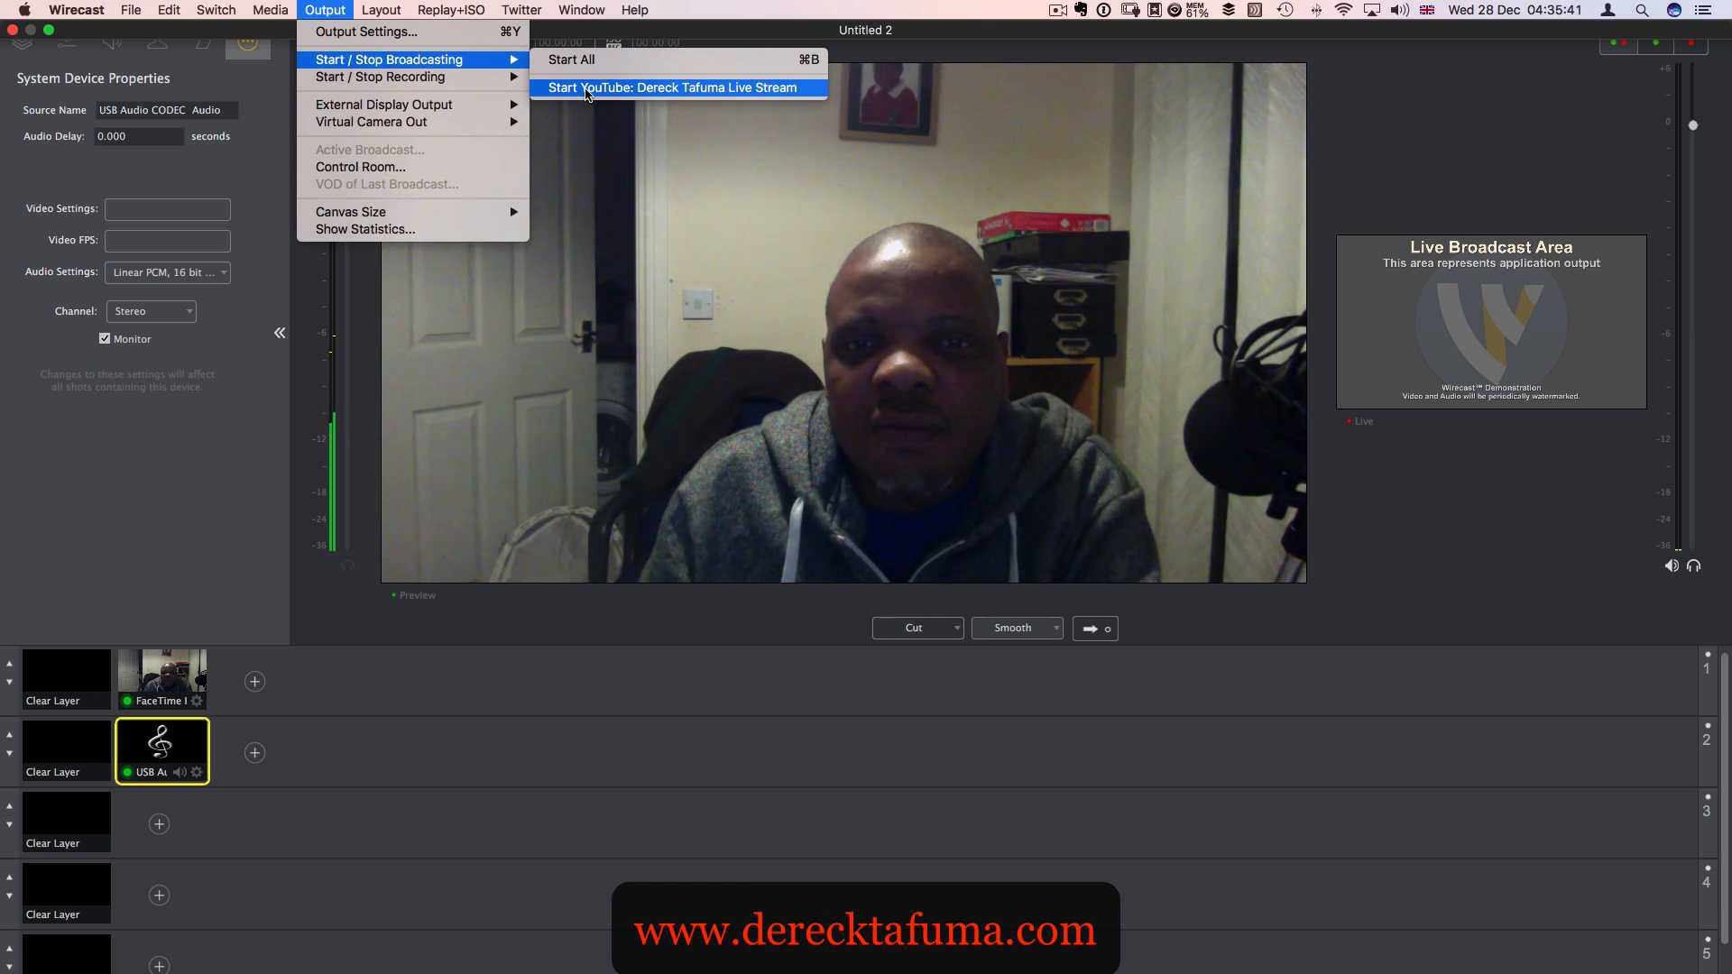
left_click(586, 88)
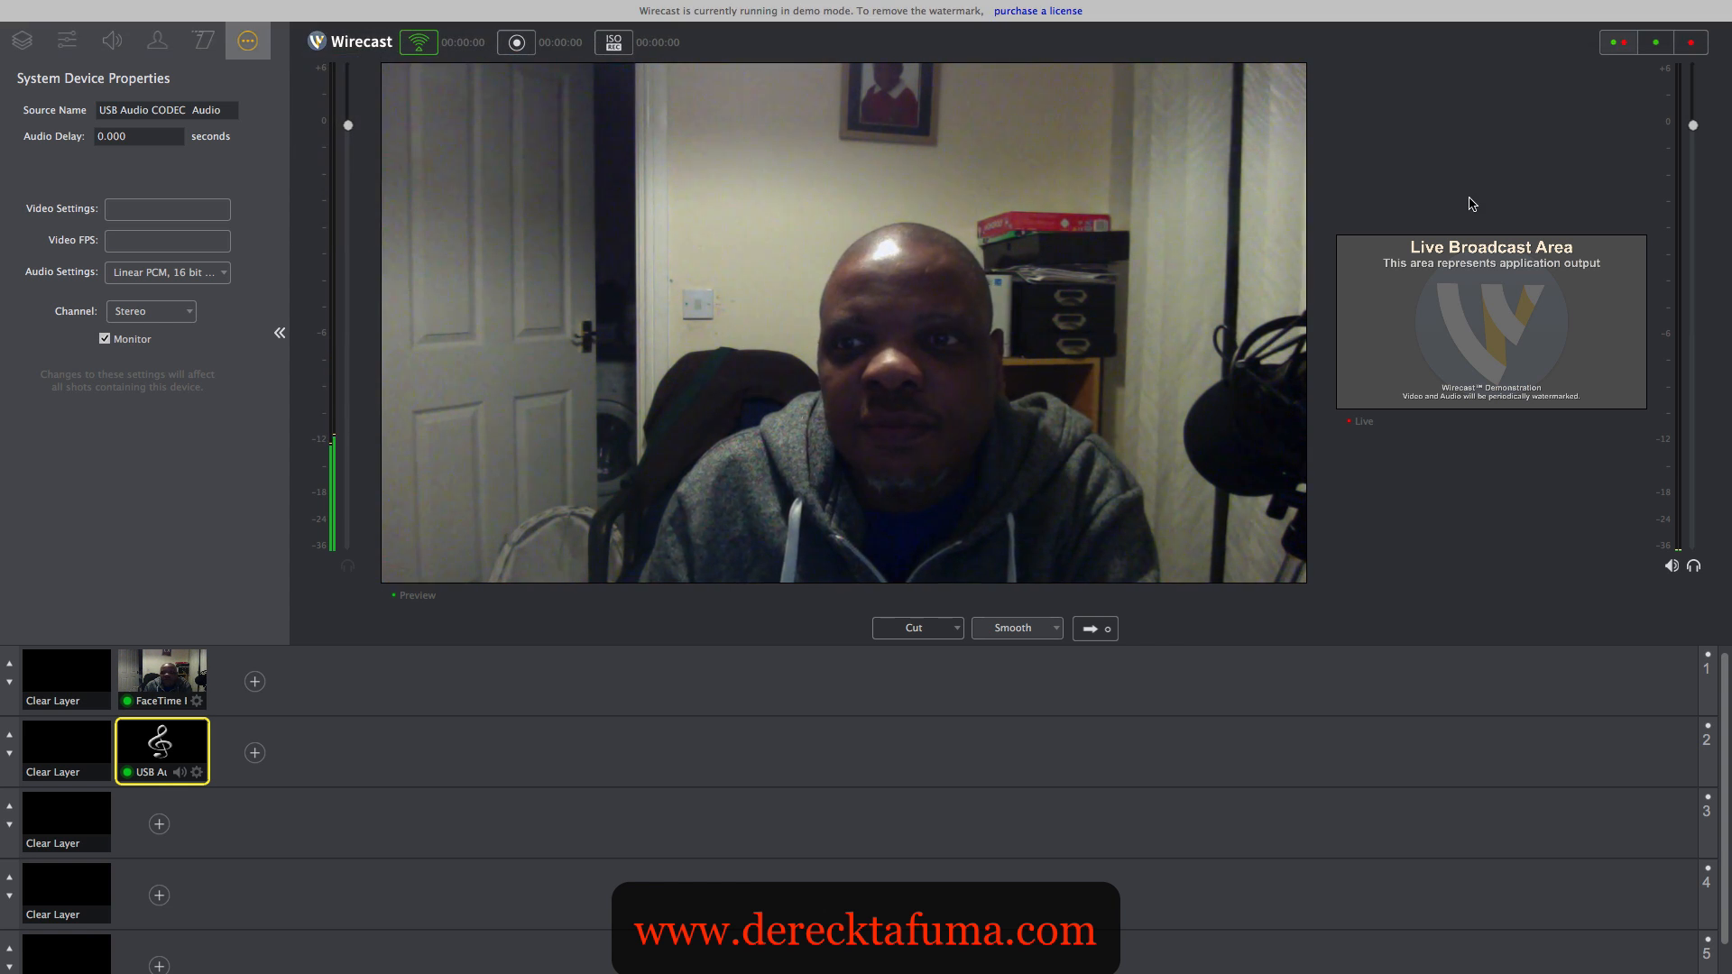
- Select the FaceTime camera shot, then switch to Safari and check the stream's status and preview on the YouTube Live Dashboard
left_click(171, 683)
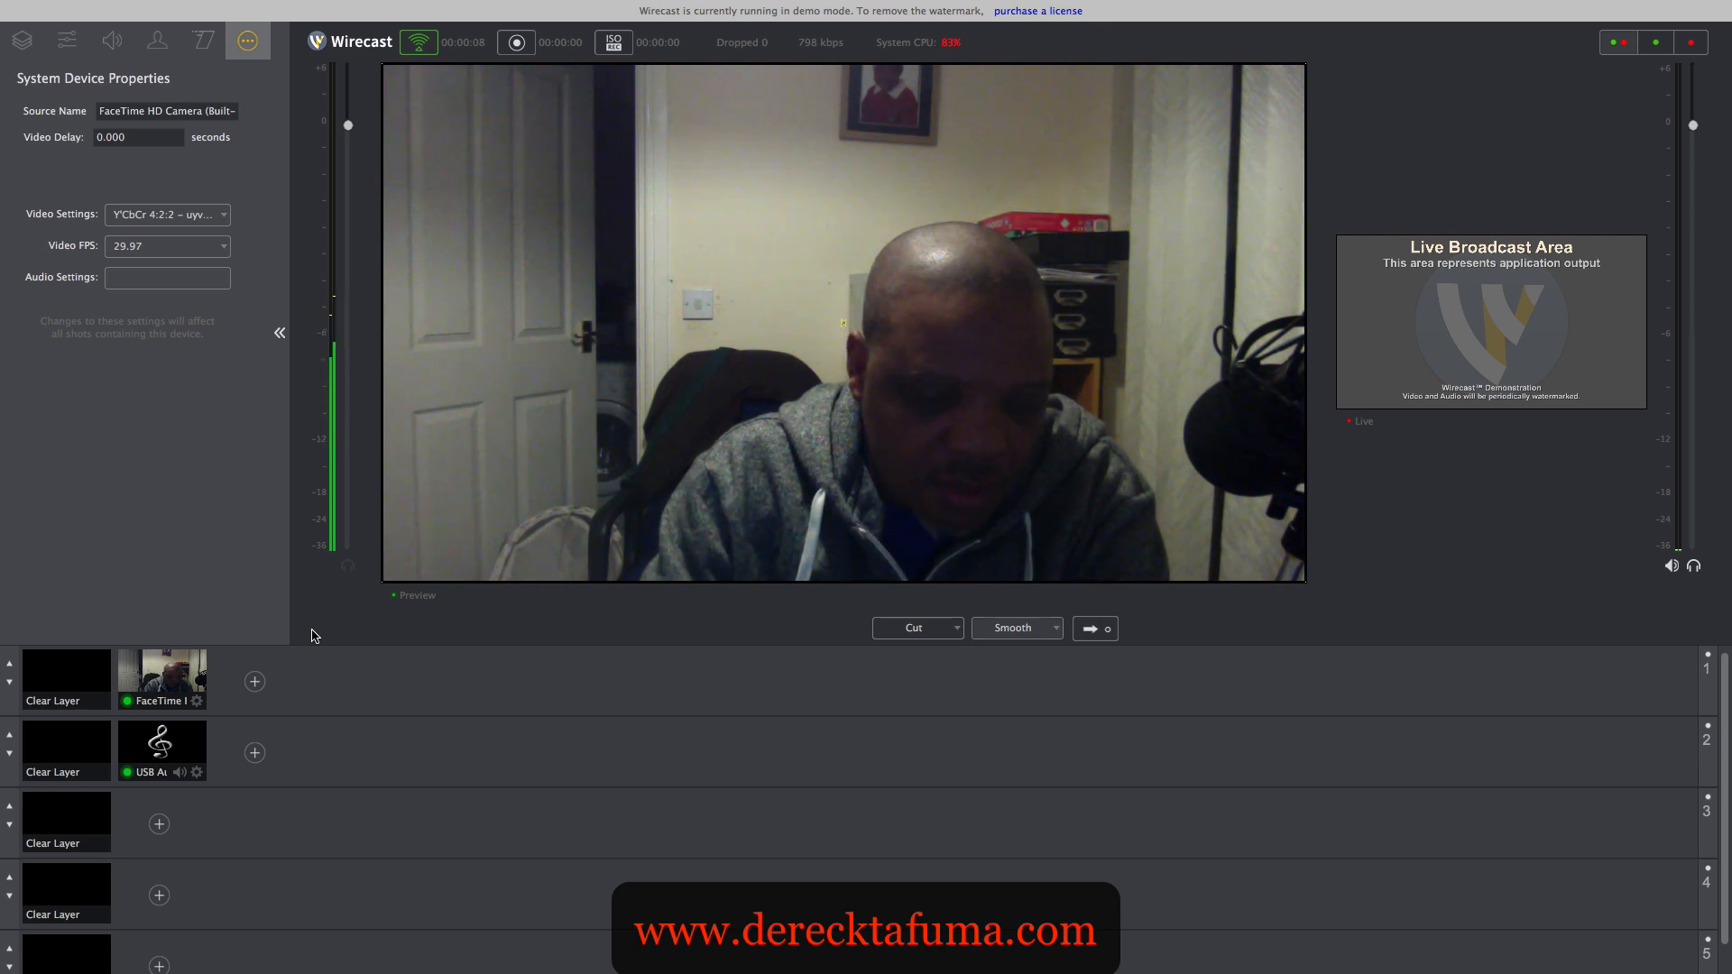
key("ctrl+Up")
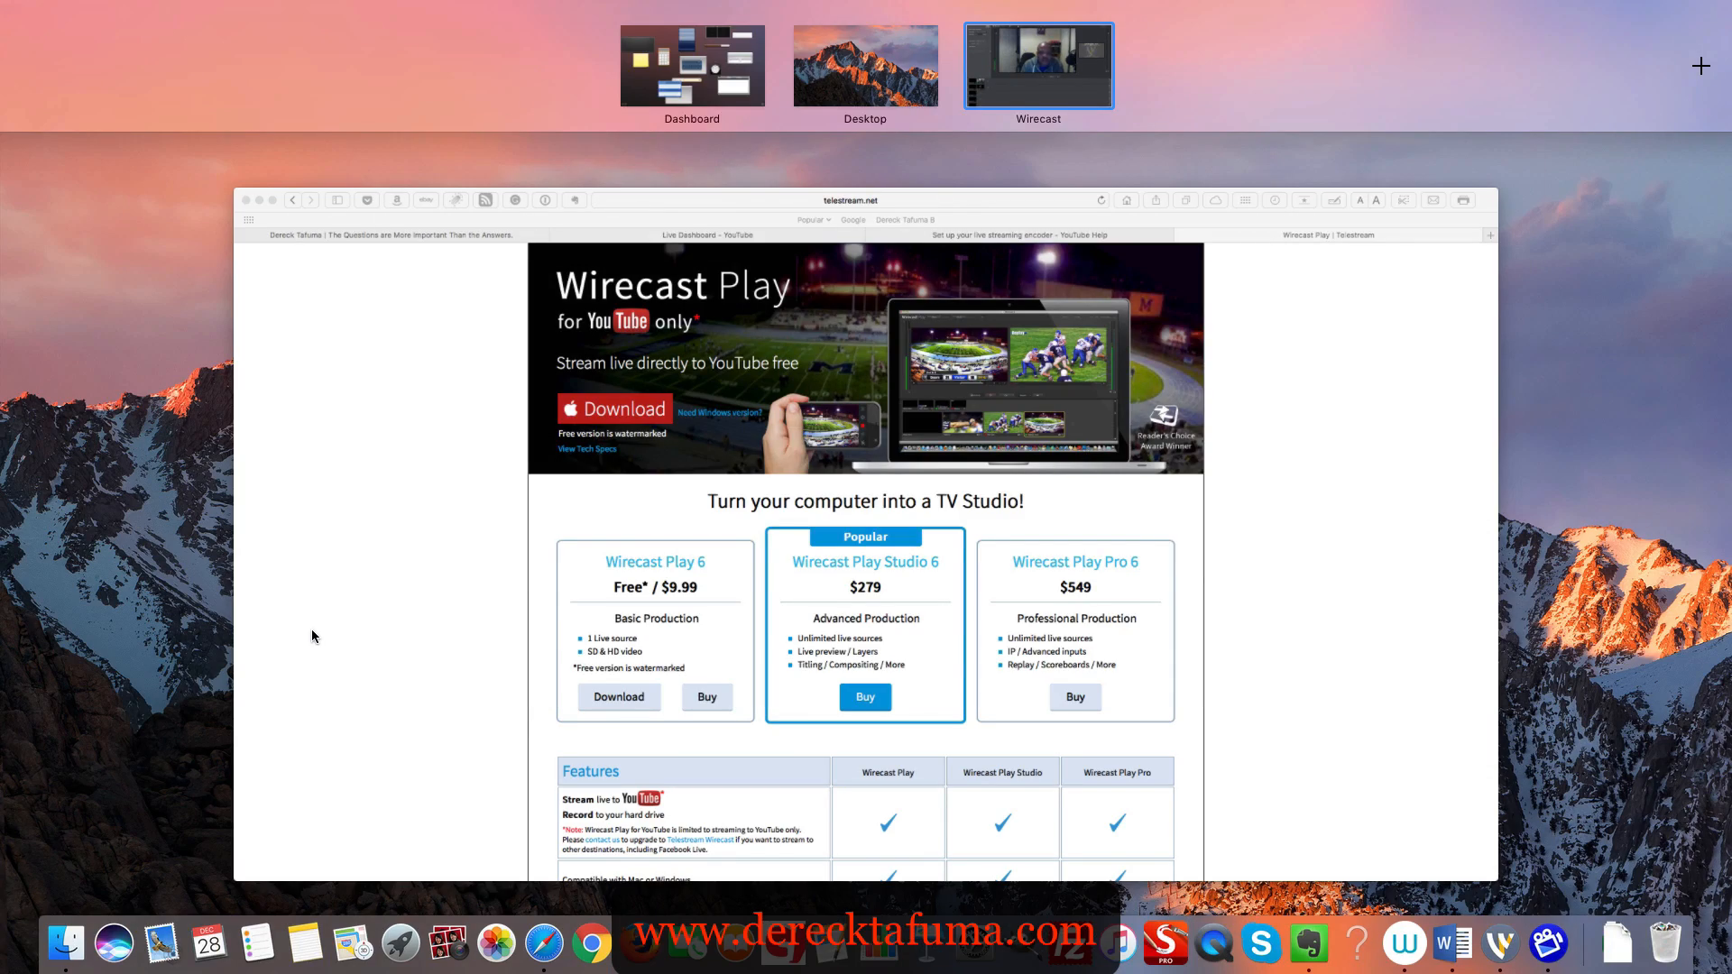
left_click(950, 667)
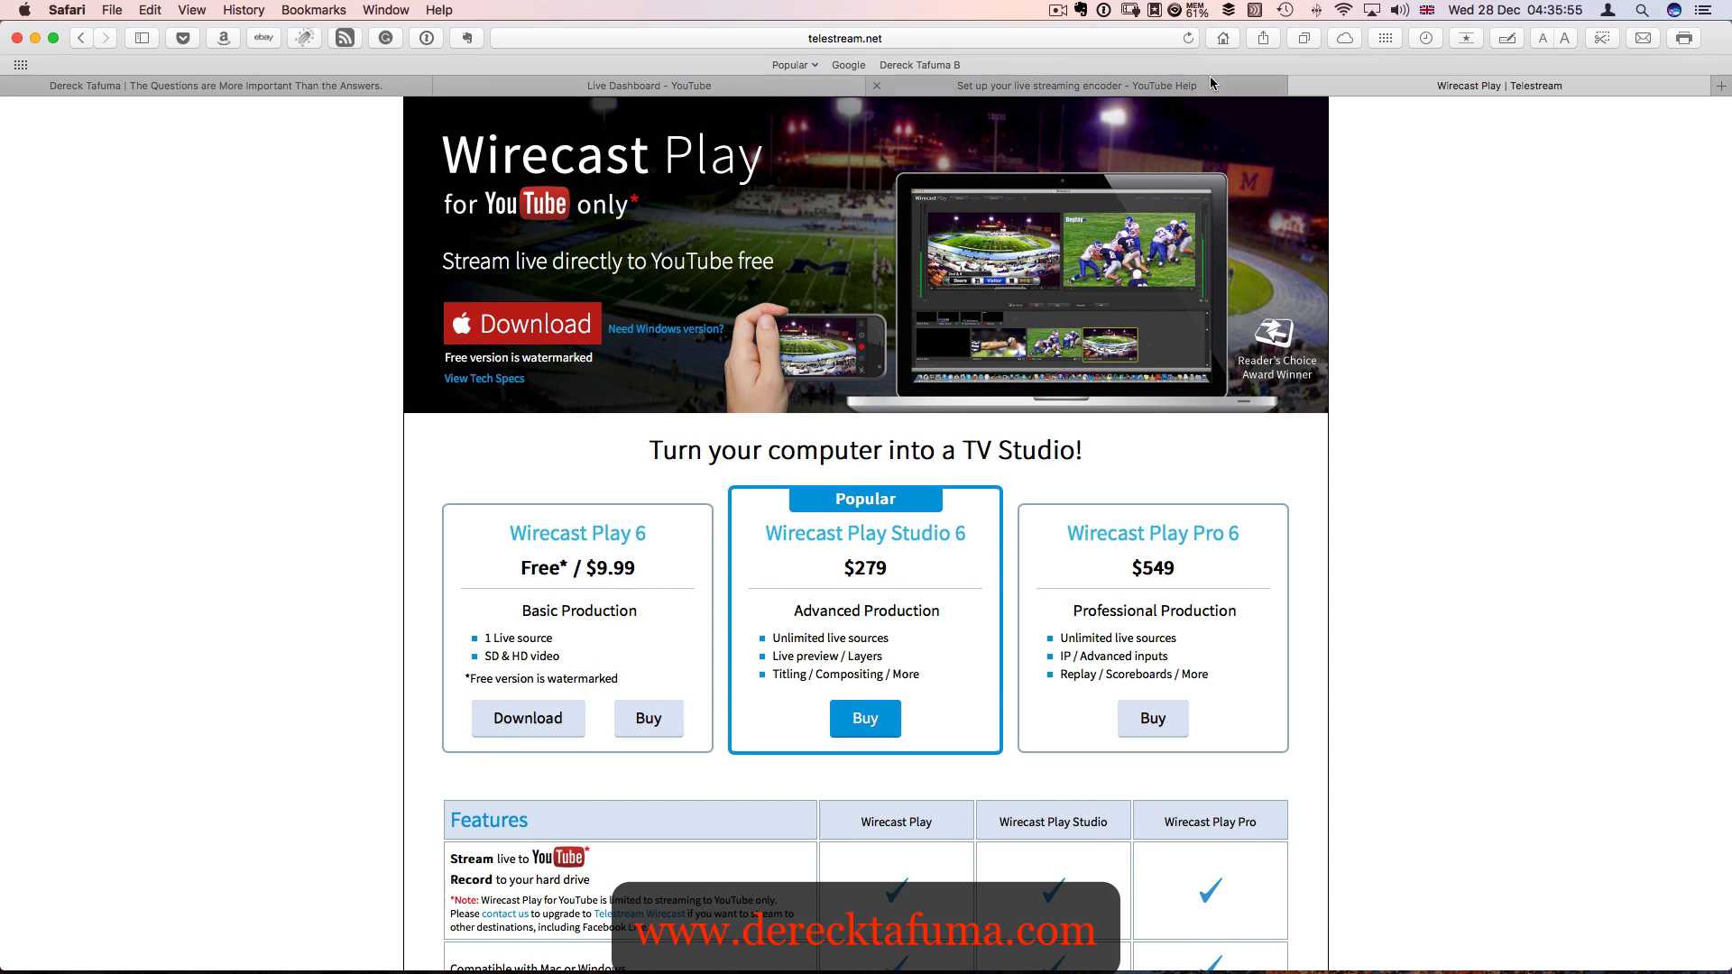
left_click(1051, 88)
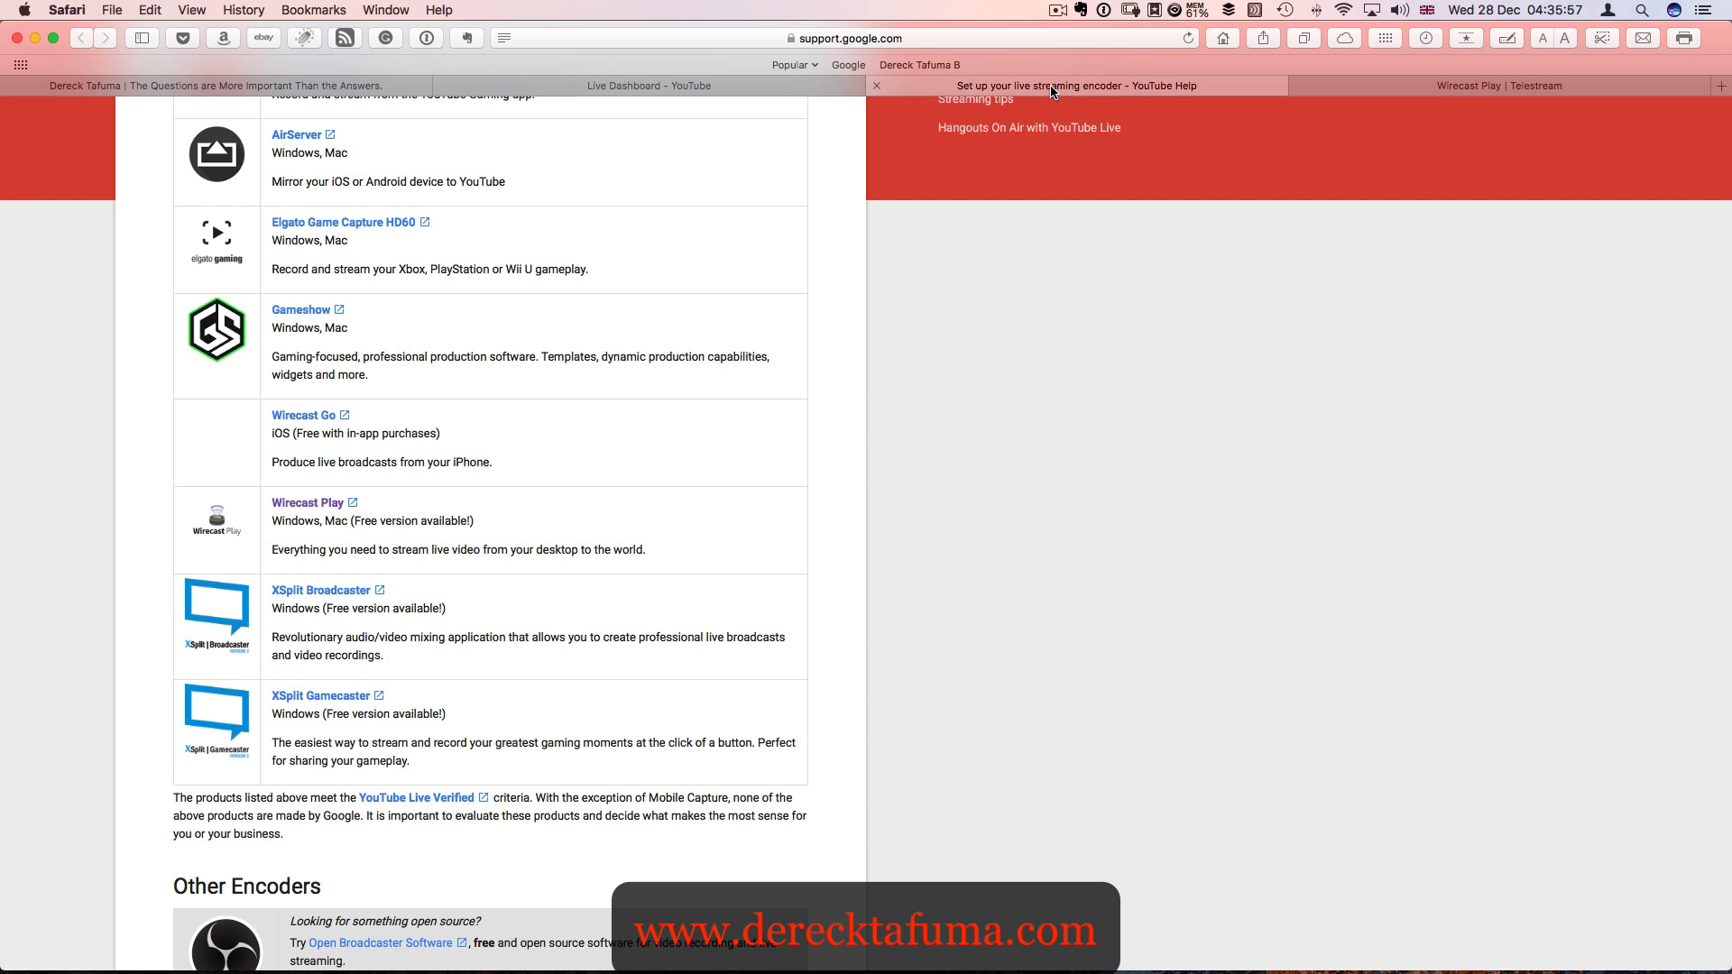
left_click(695, 86)
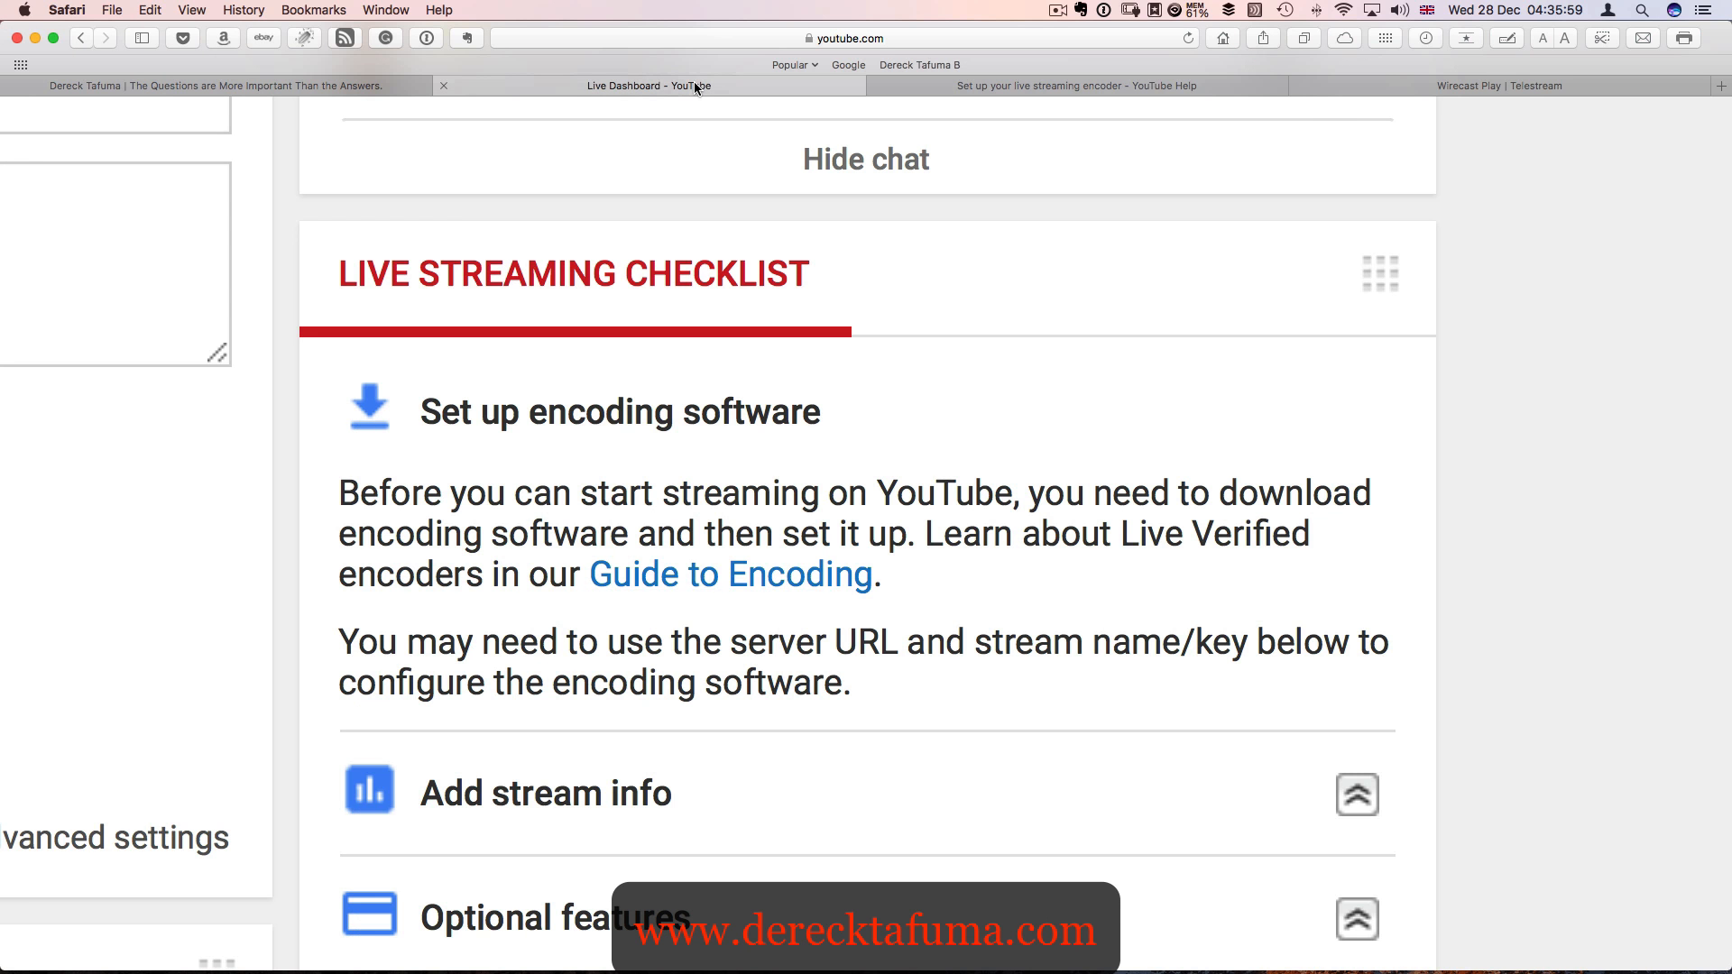
scroll(812, 252, "up", 6)
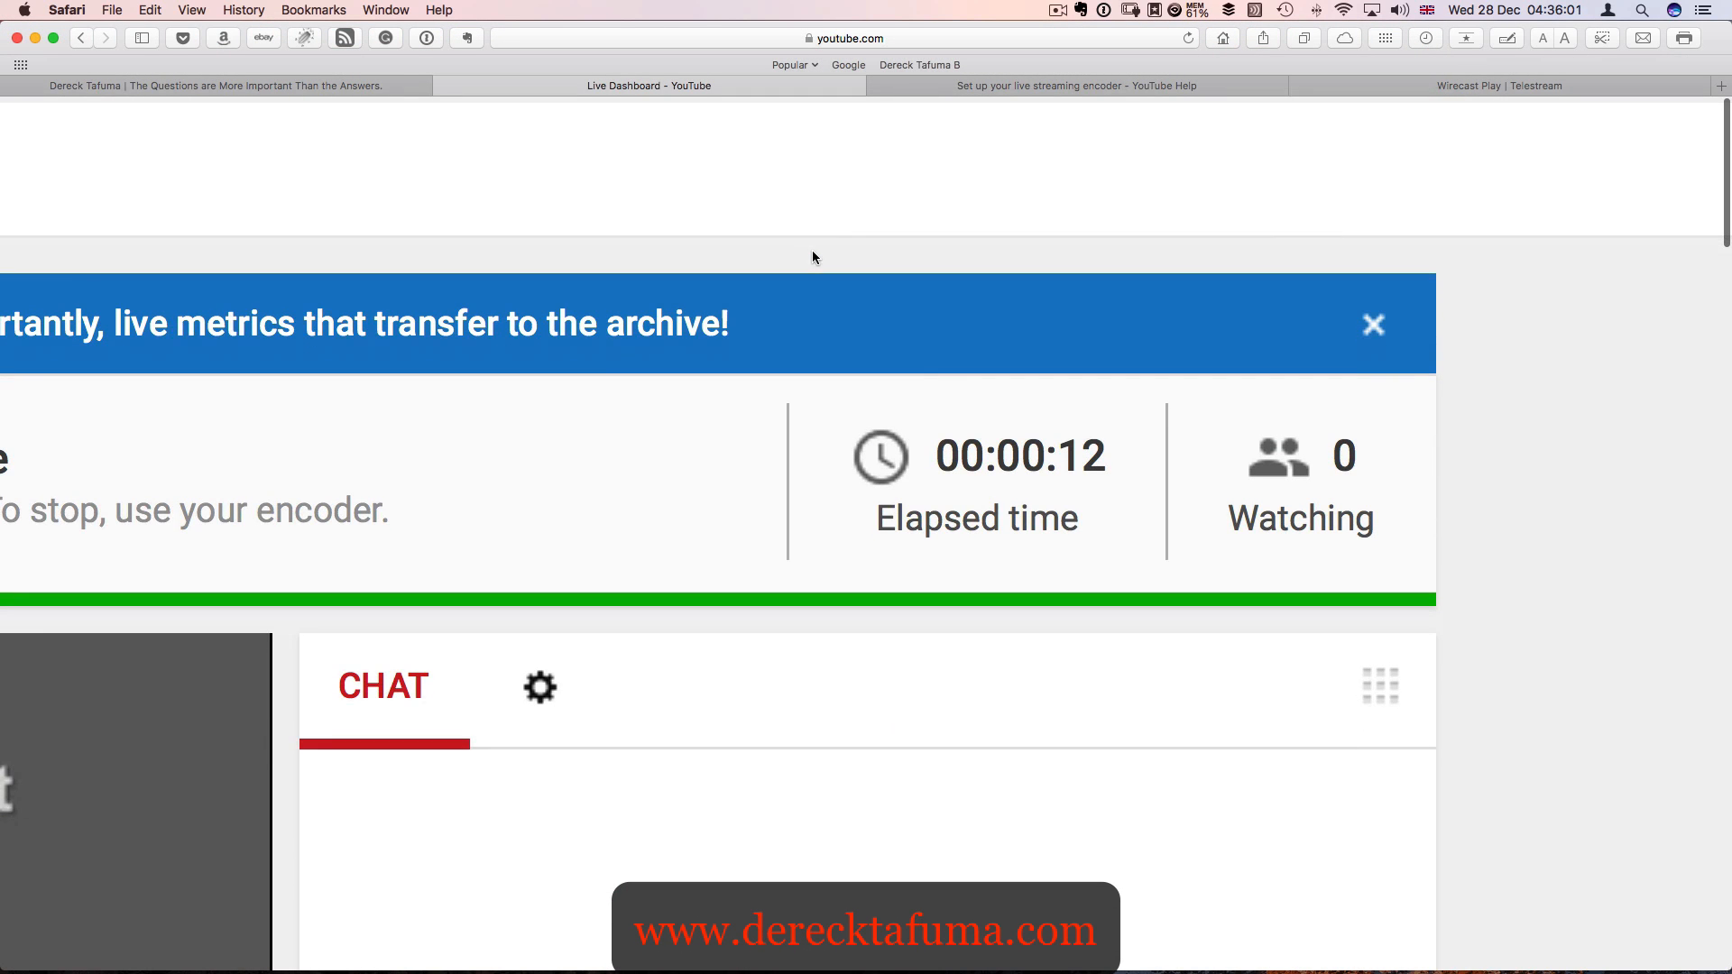
scroll(673, 438, "down", 5)
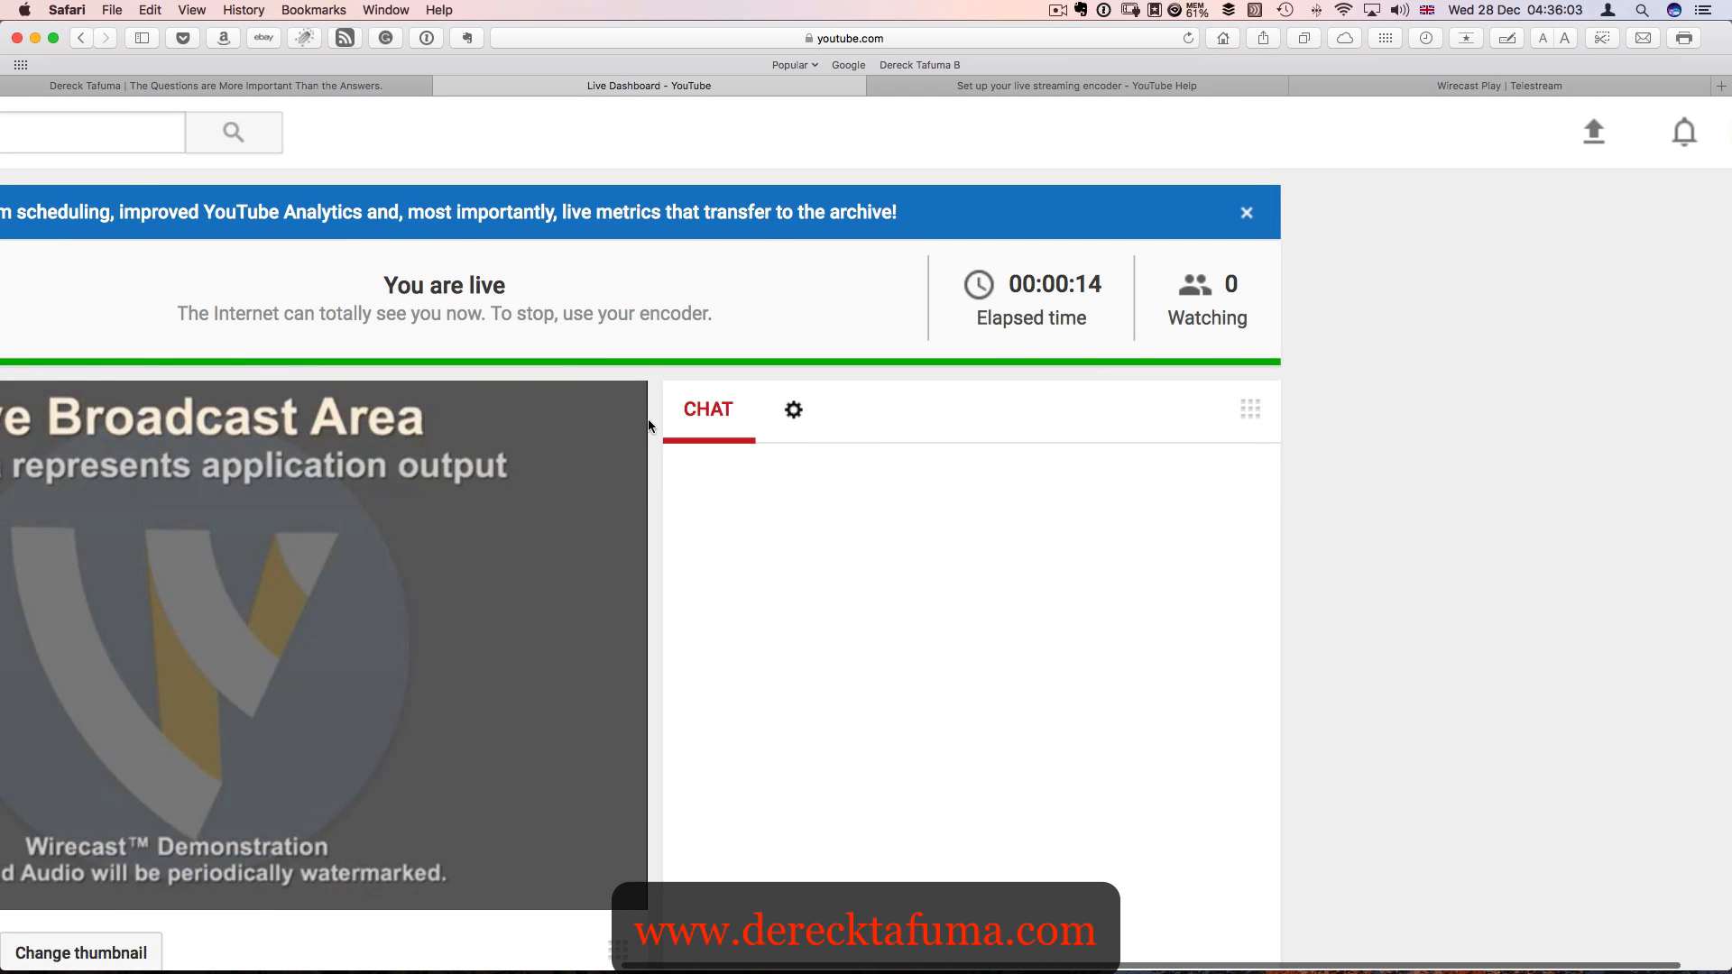
scroll(827, 294, "down", 5)
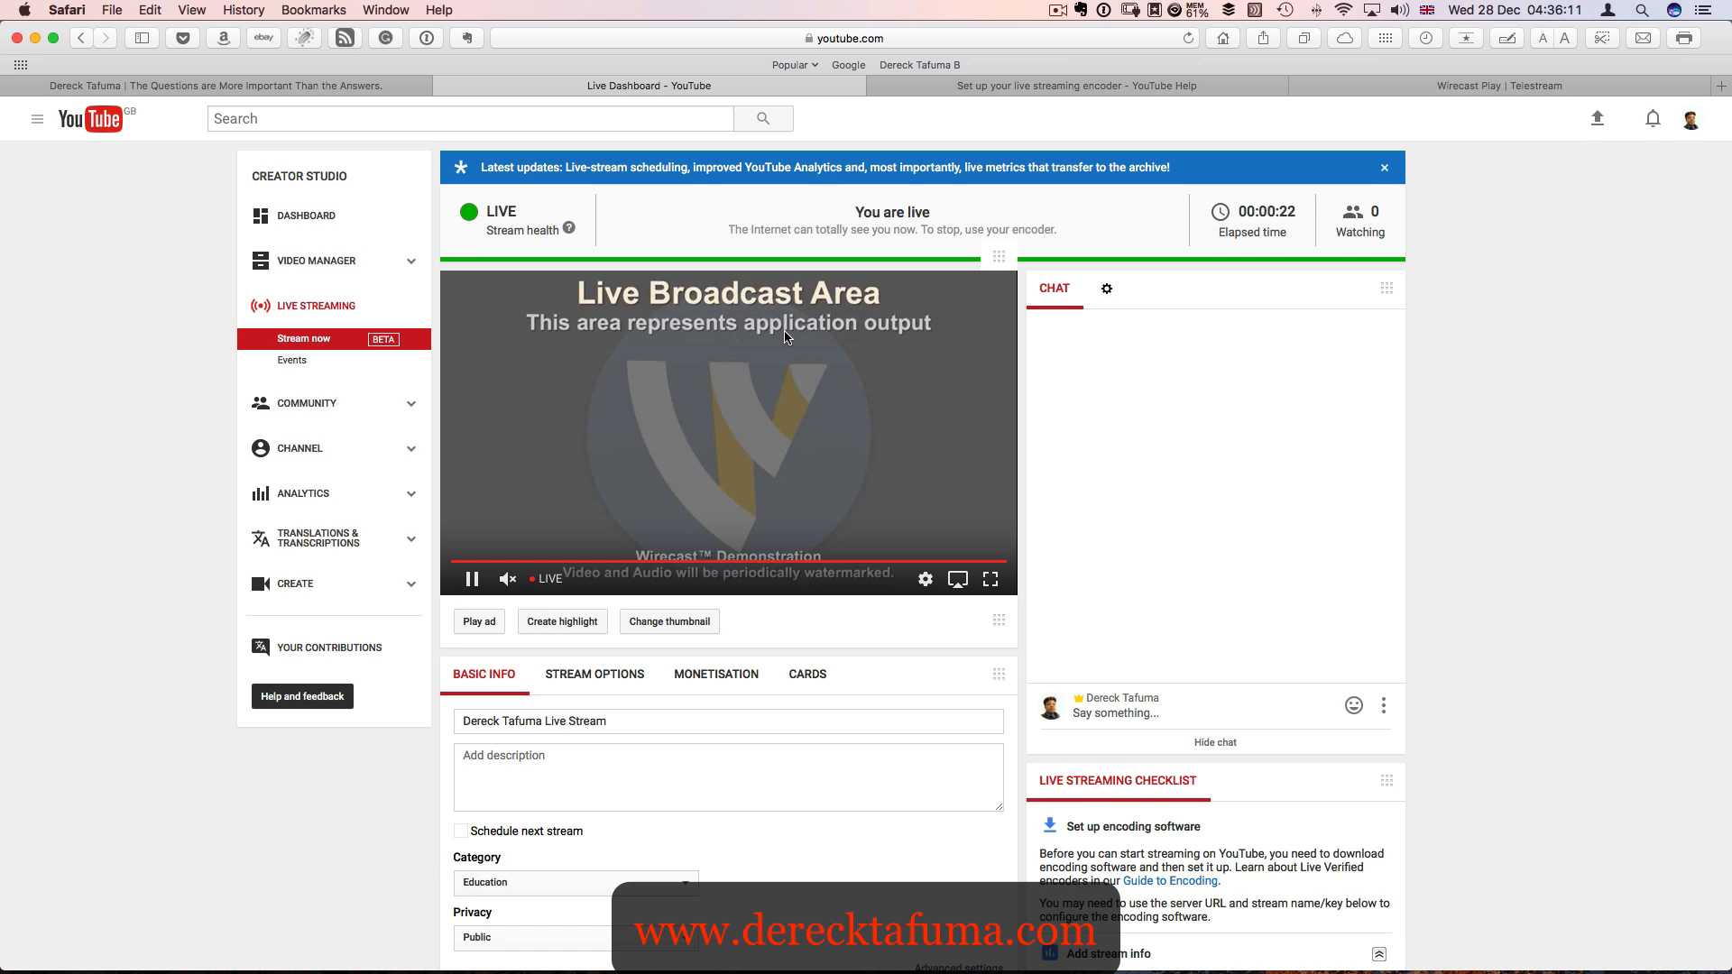
scroll(786, 334, "down", 5)
scroll(786, 334, "up", 5)
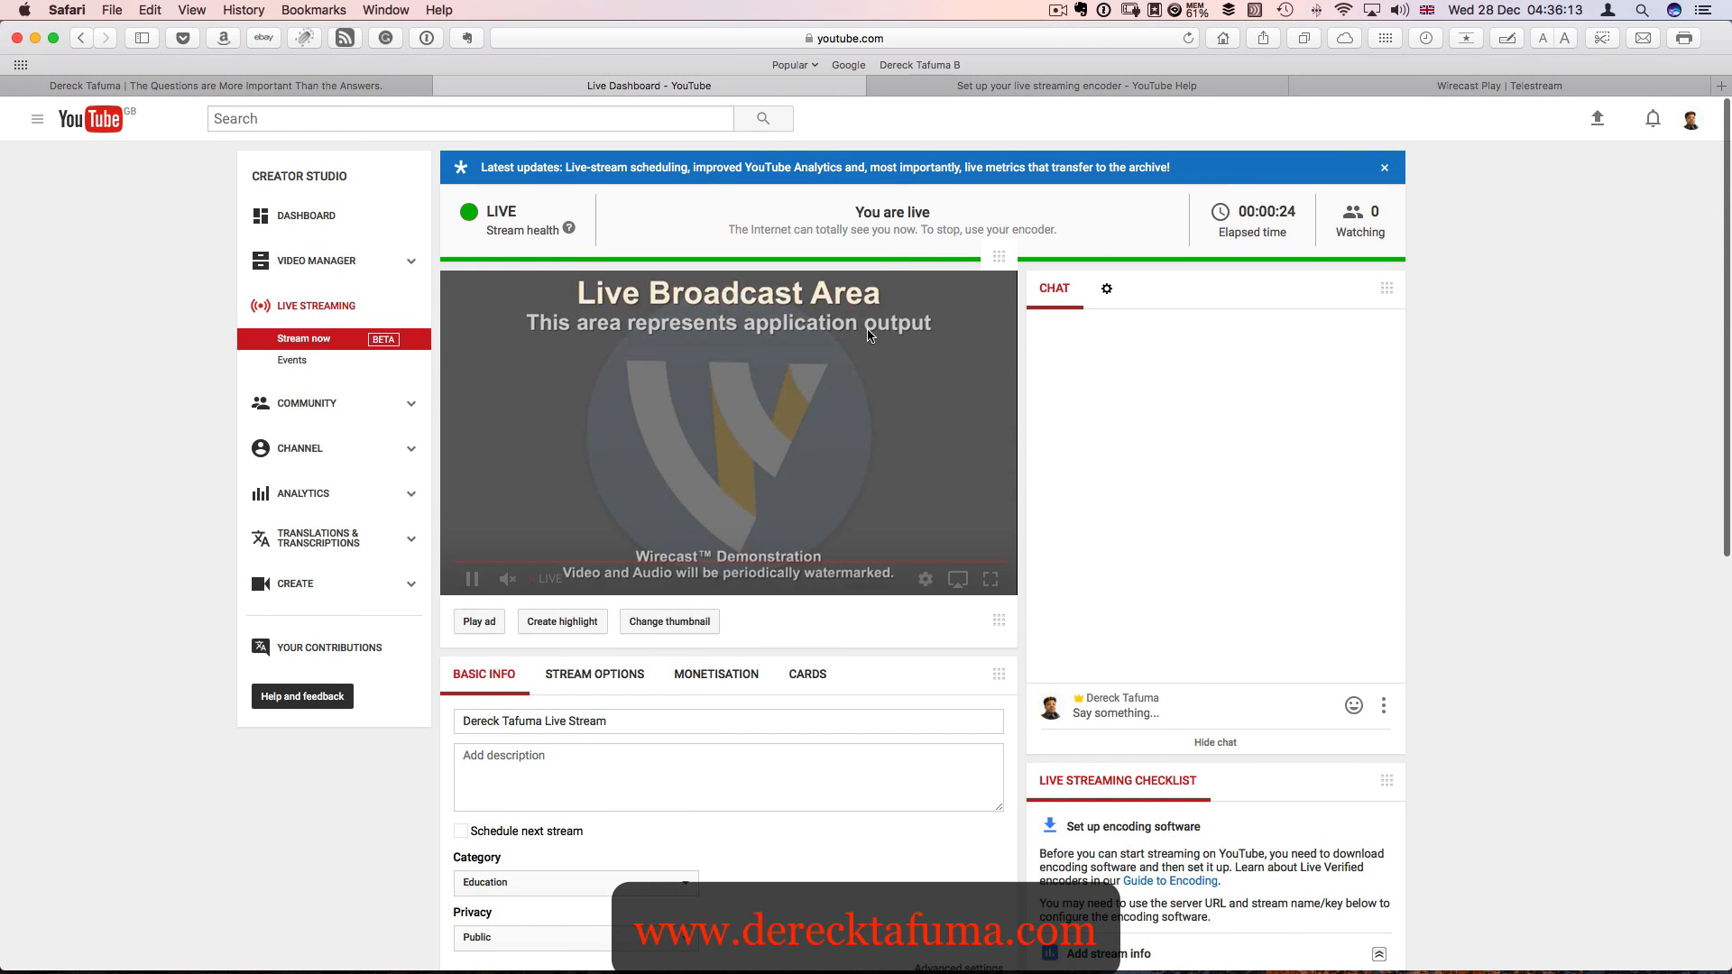
- Post the message "what questions do you have?" in the live stream's chat
left_click(1170, 713)
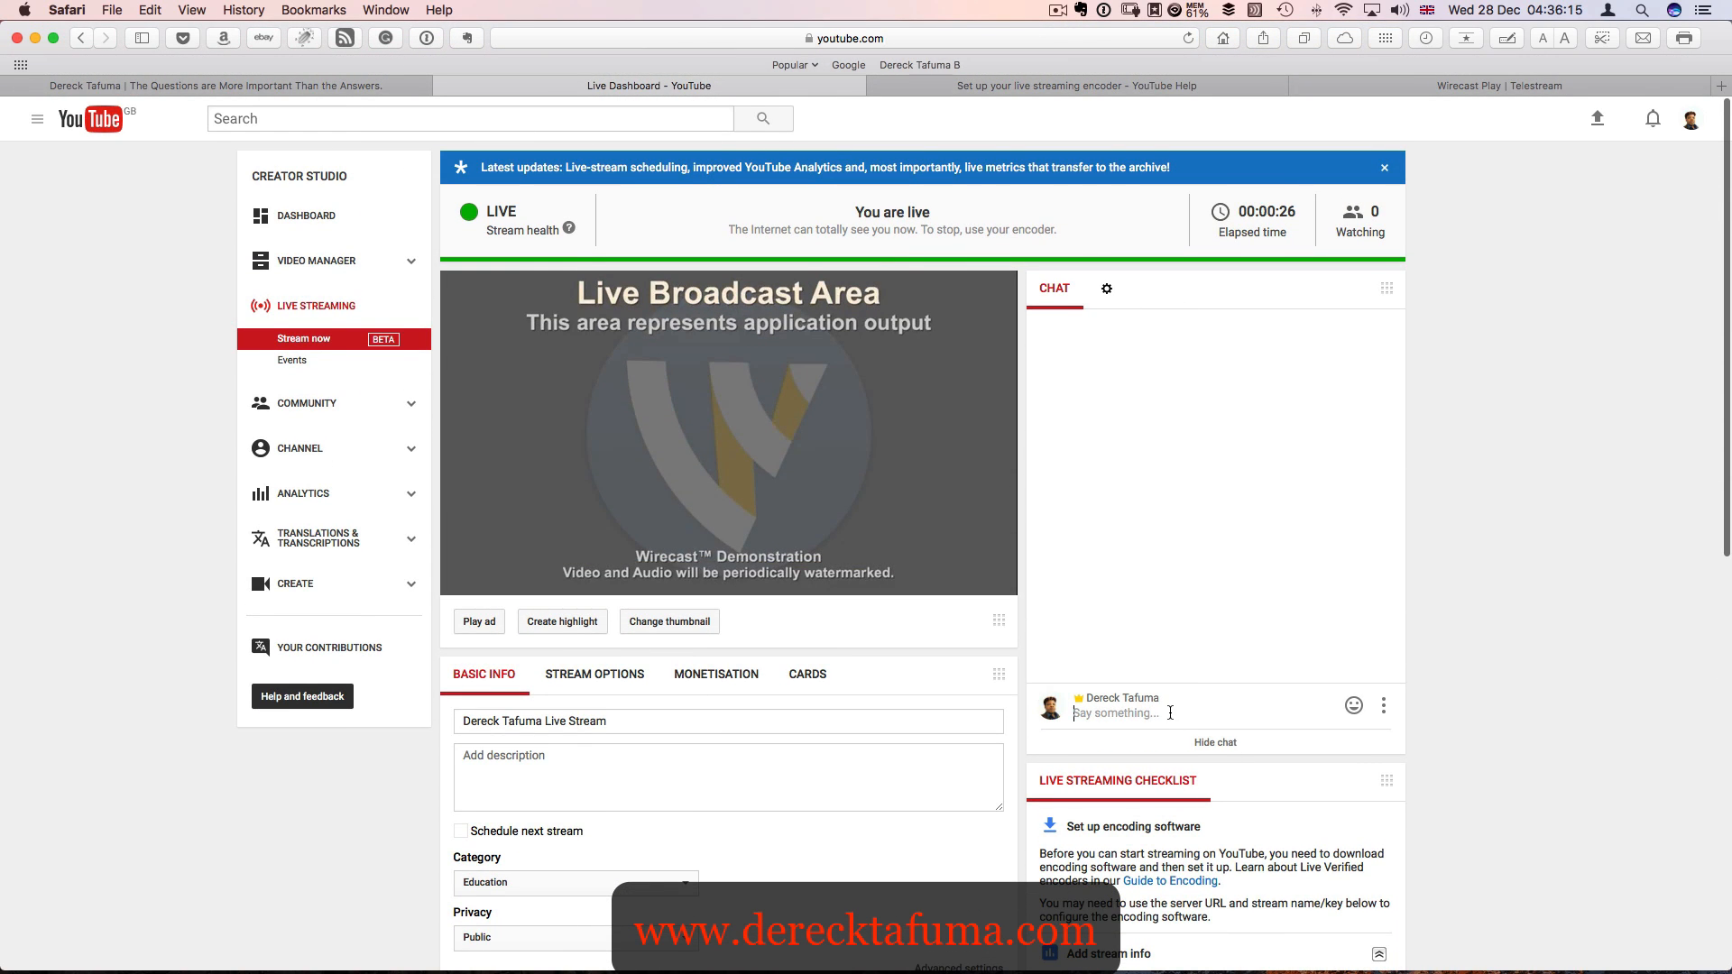
type("wha")
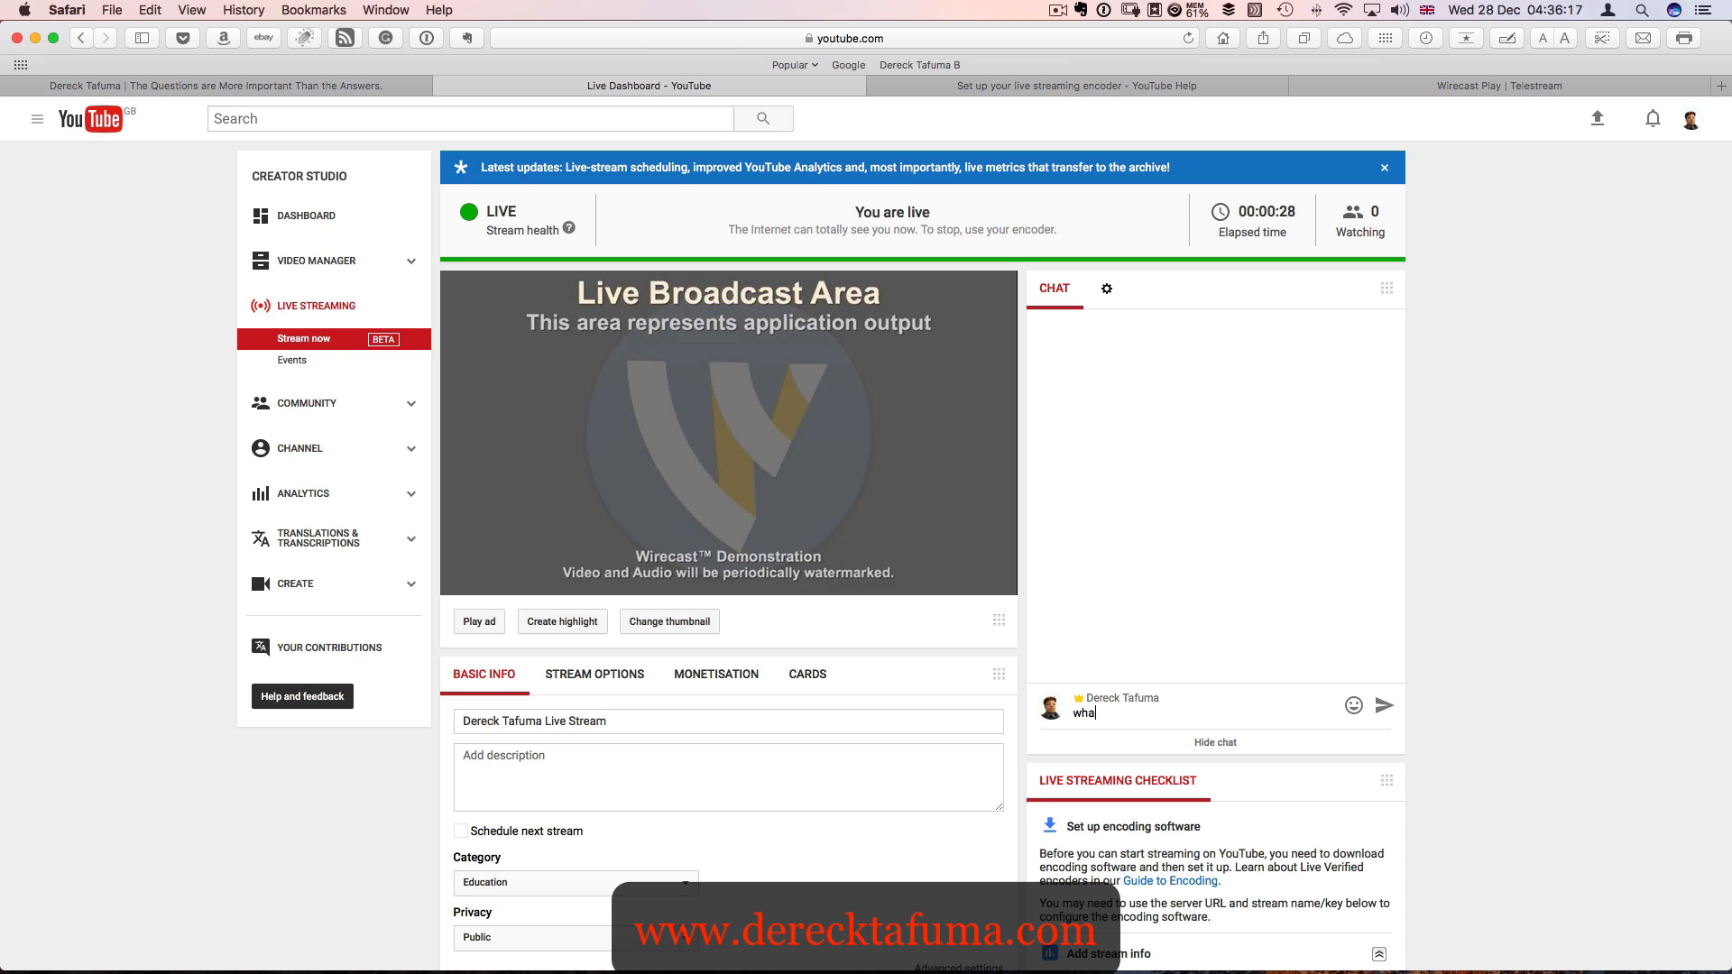
type("t questions do ypo")
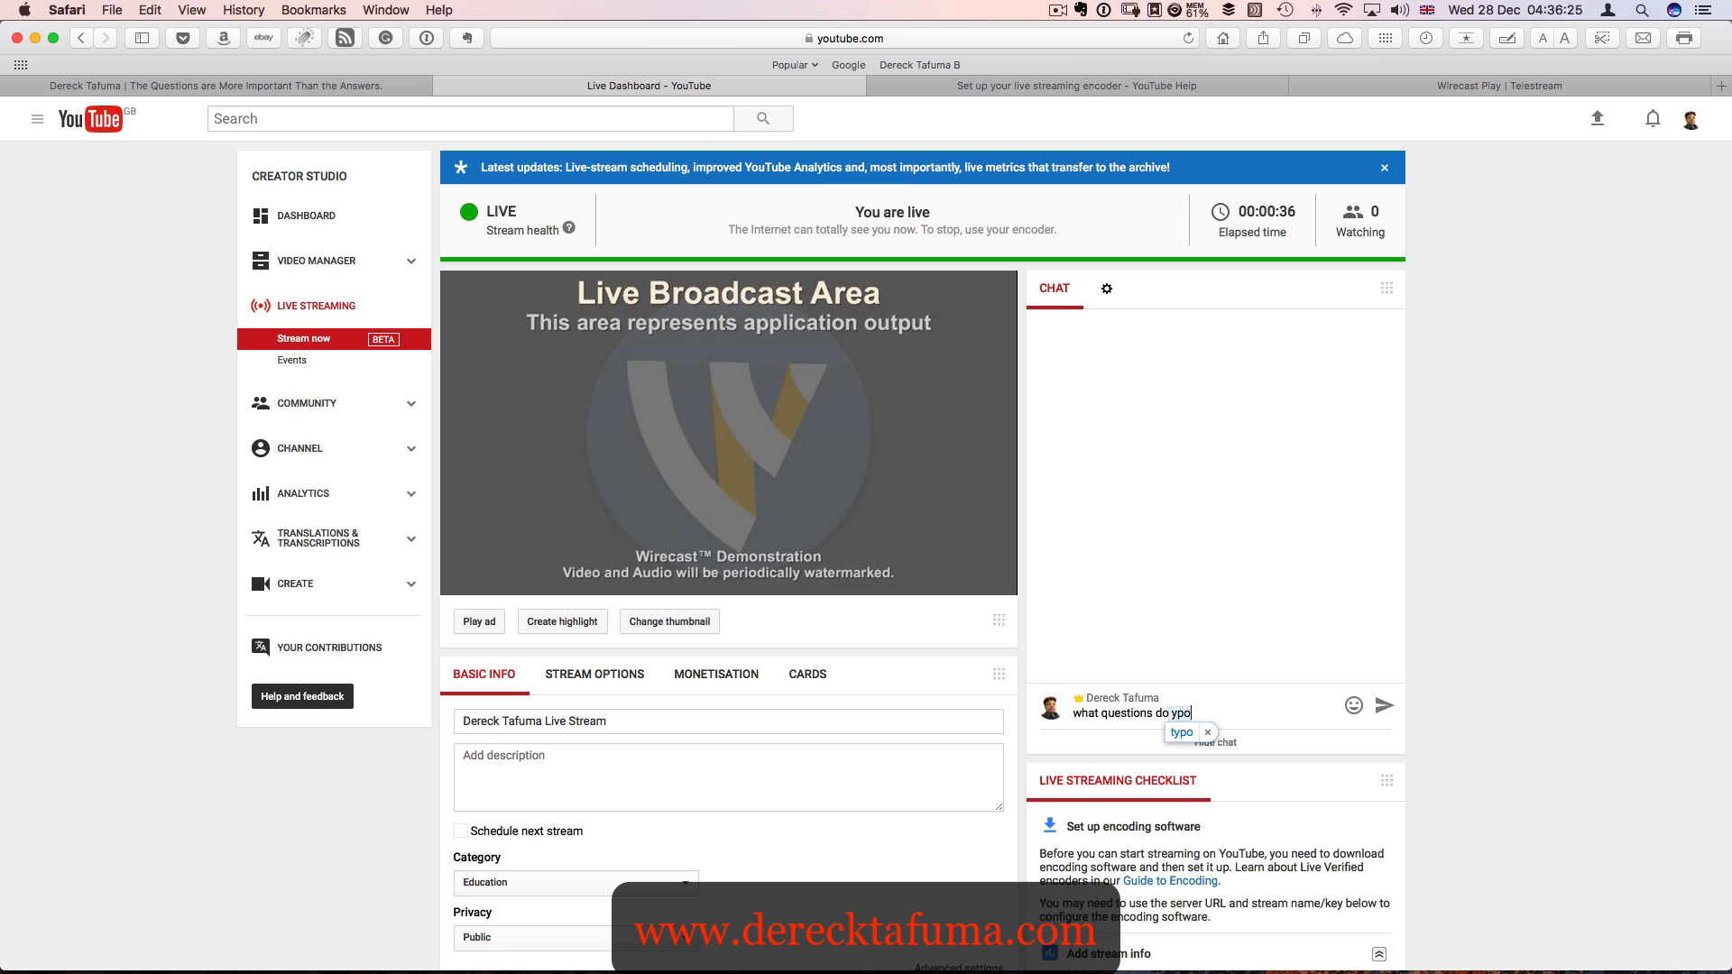
key("BackSpace")
key("BackSpace")
type("ou have?")
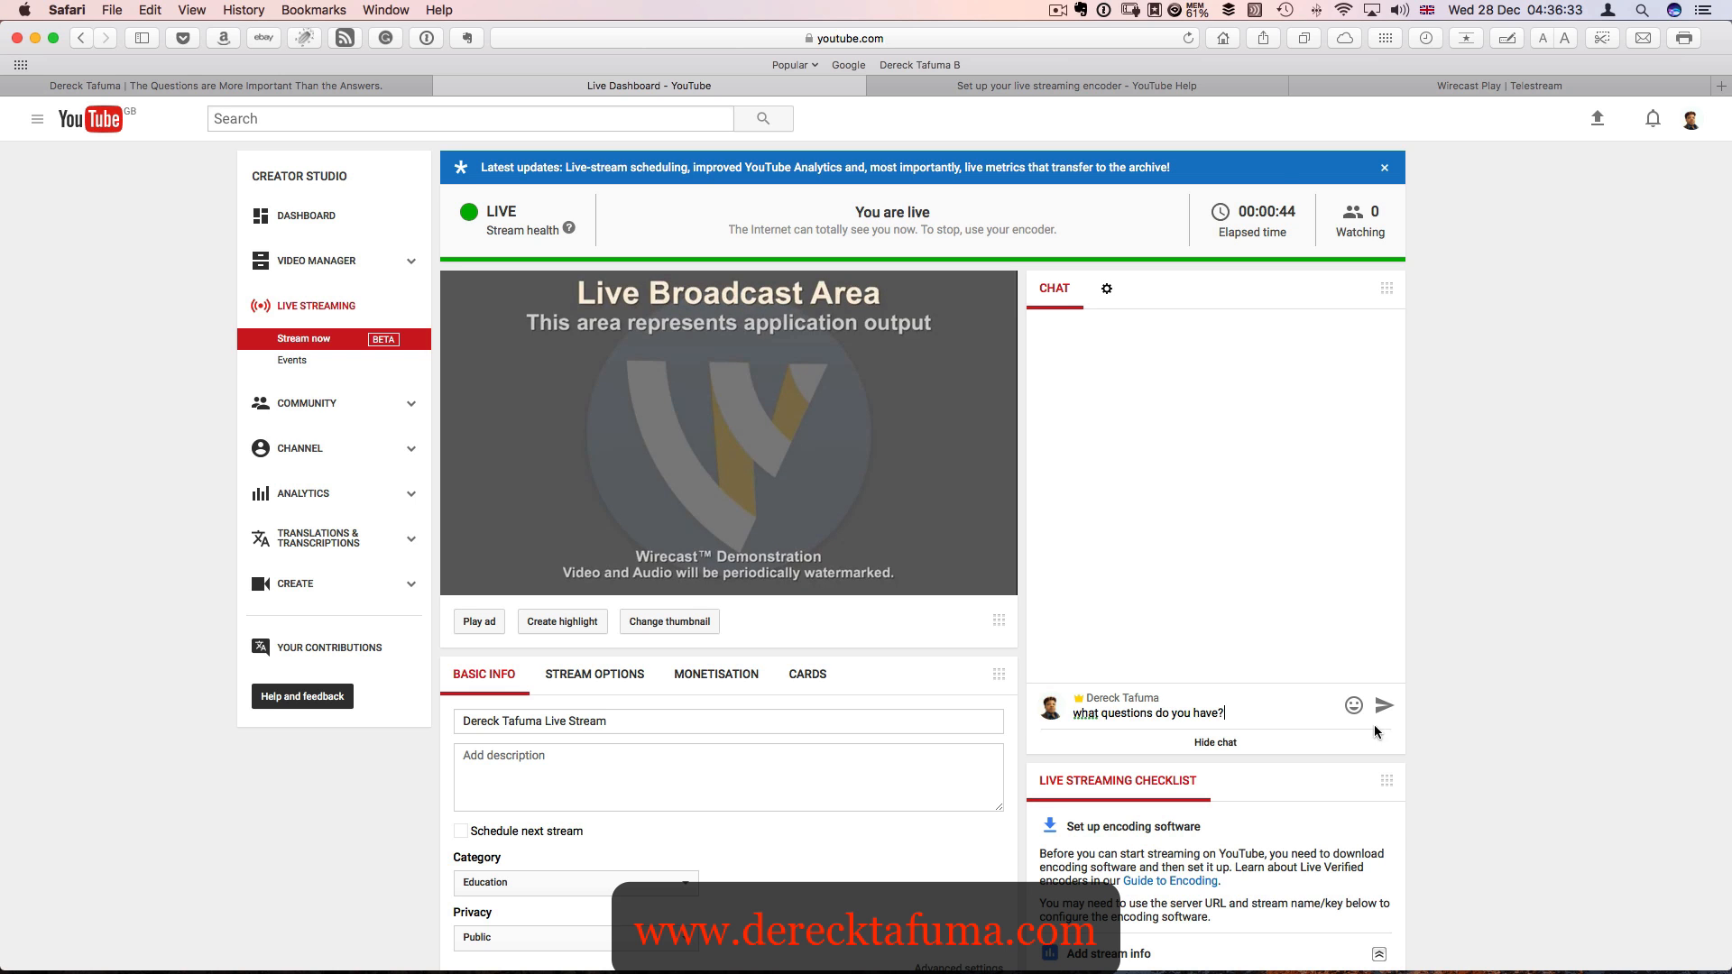
scroll(1253, 610, "down", 1)
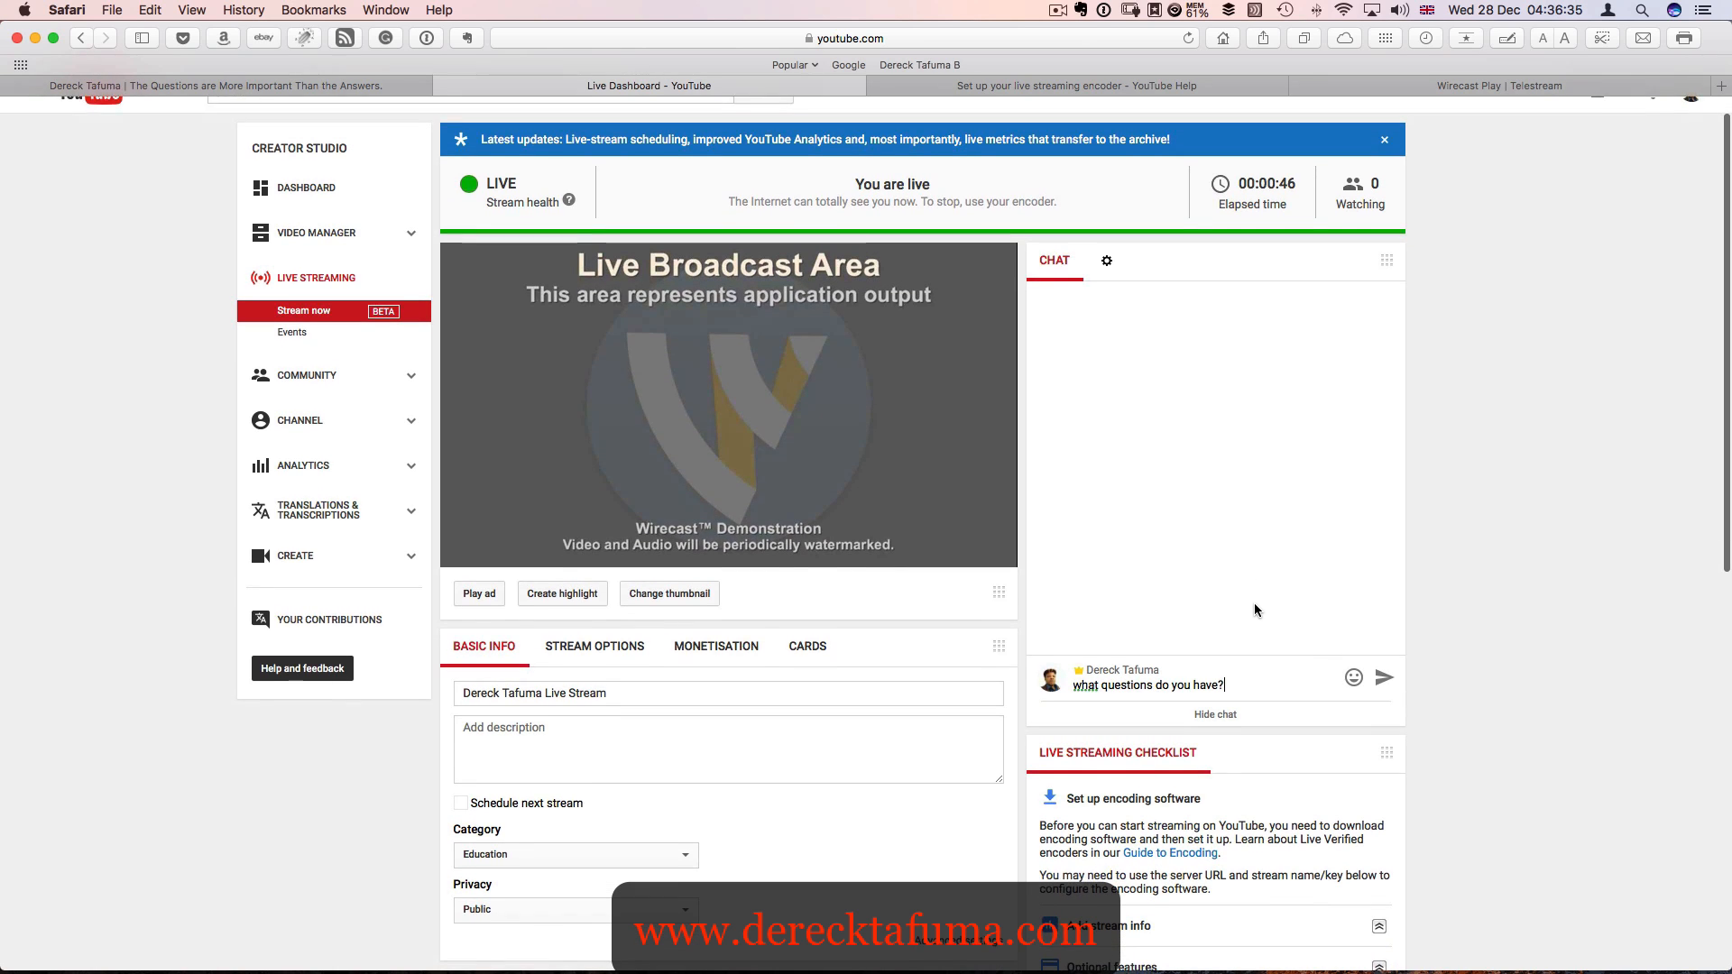
key("Return")
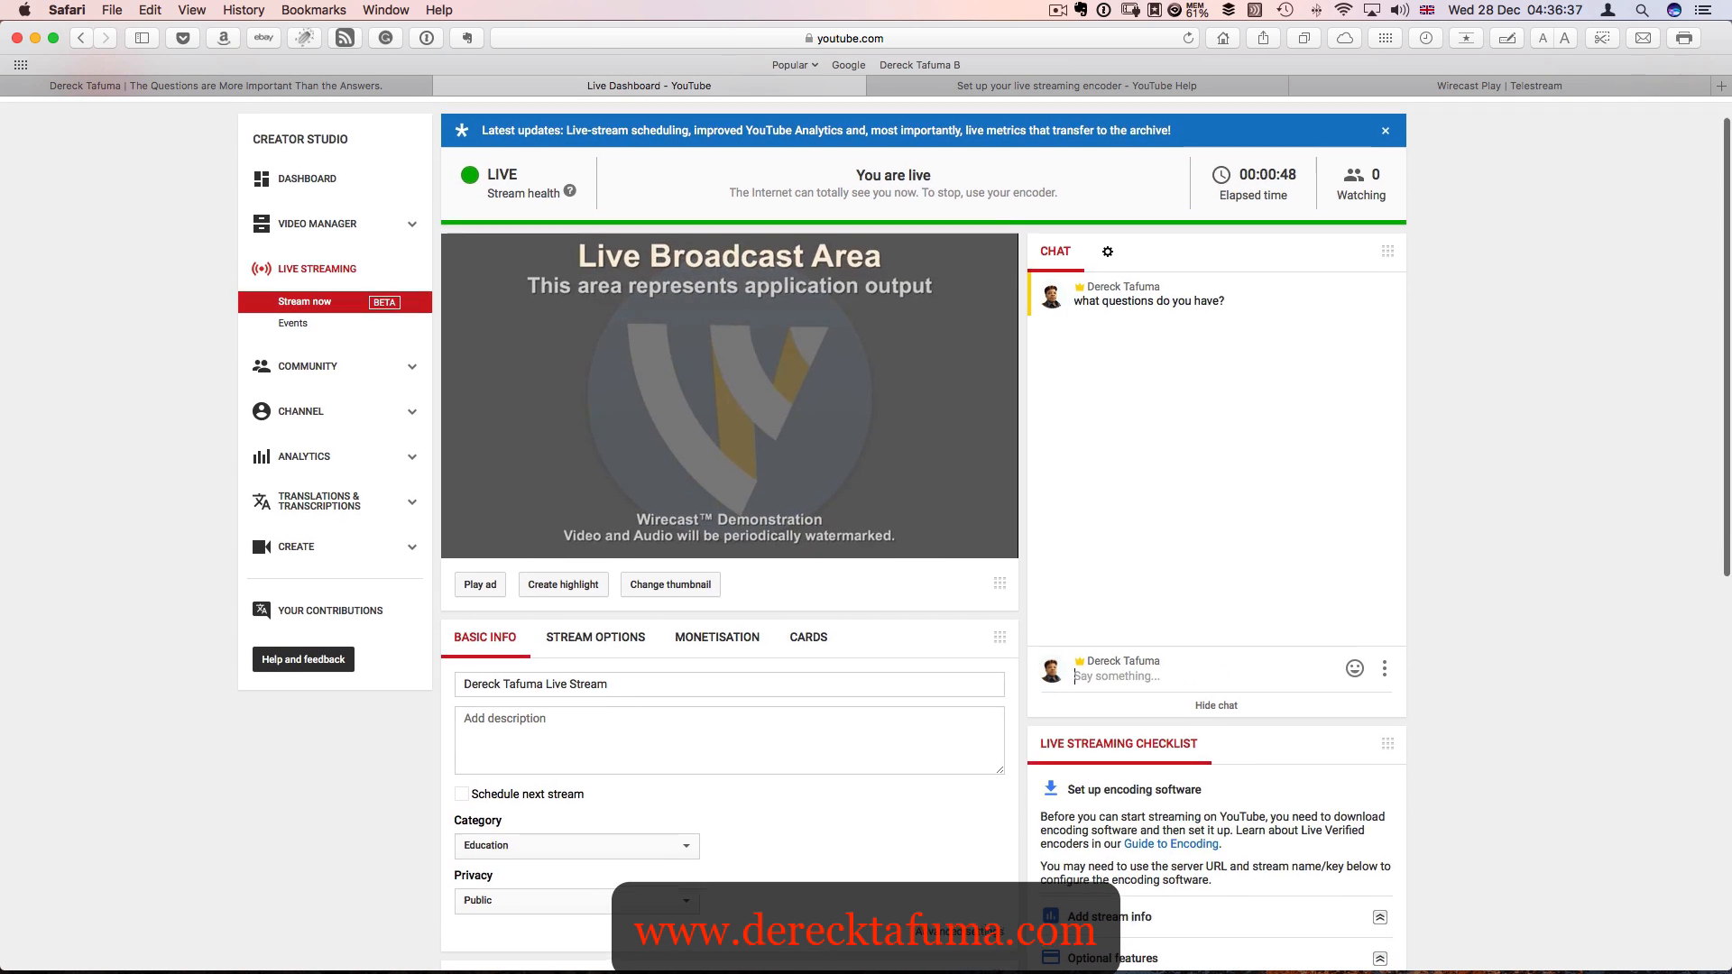
scroll(1249, 609, "up", 1)
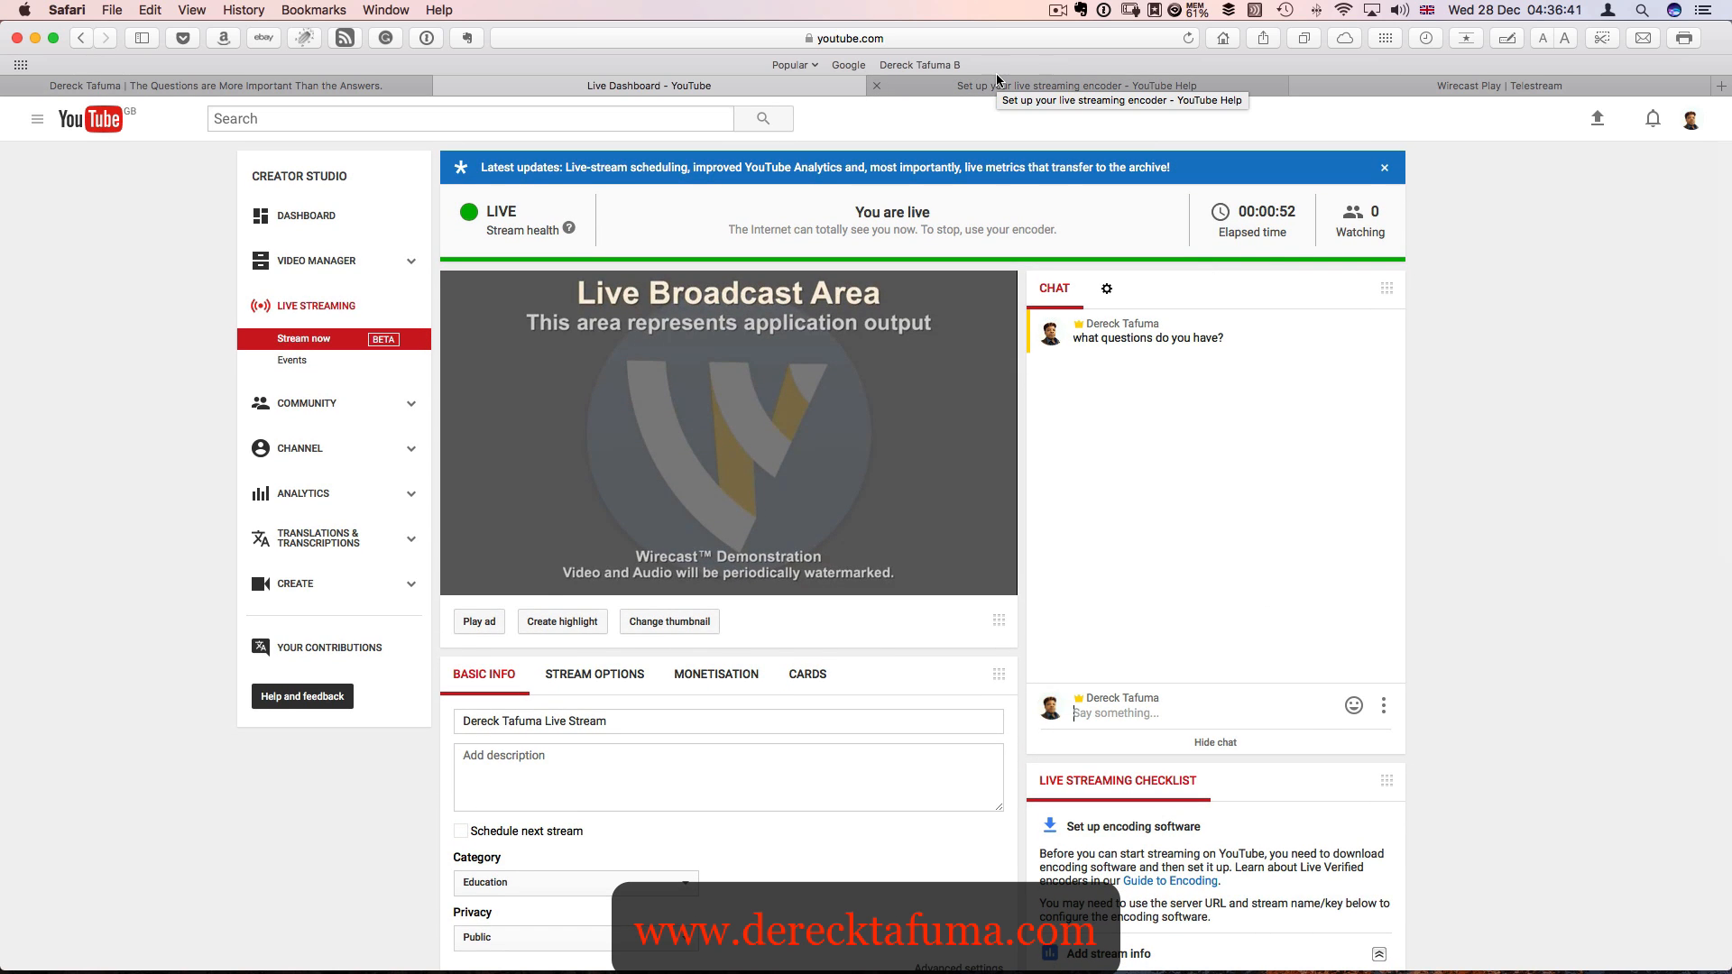
- Switch to Wirecast and stop broadcasting to the YouTube live stream
key("ctrl+Up")
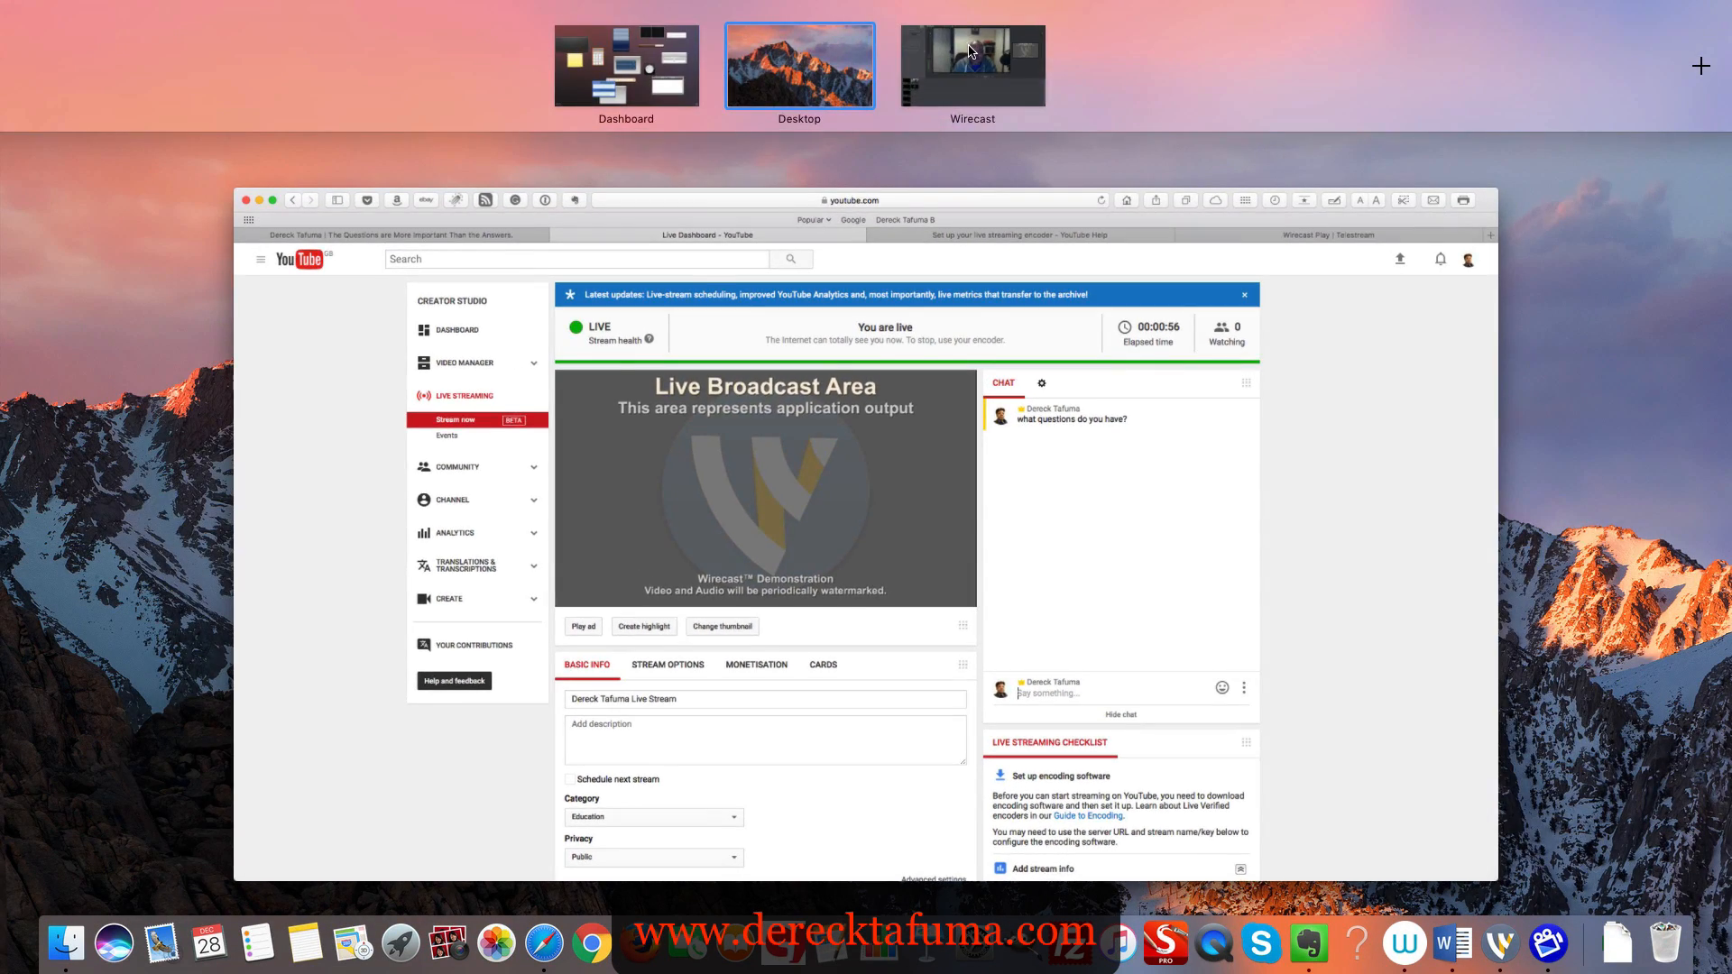
left_click(965, 50)
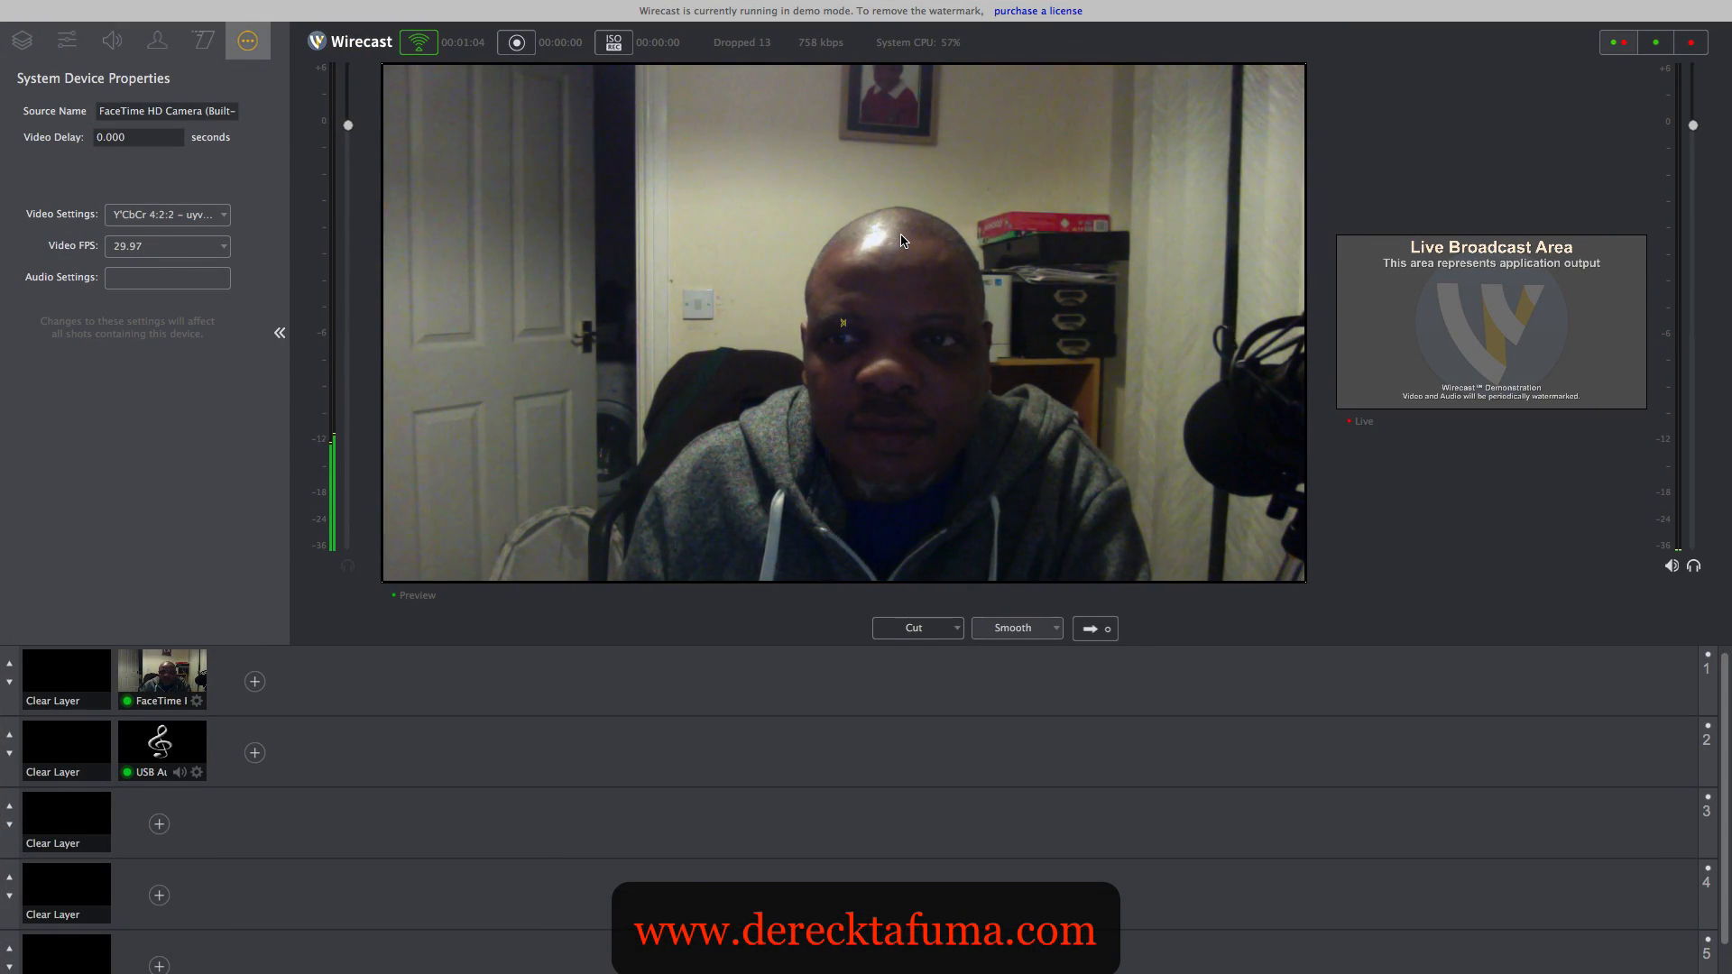
mouse_move(294, 11)
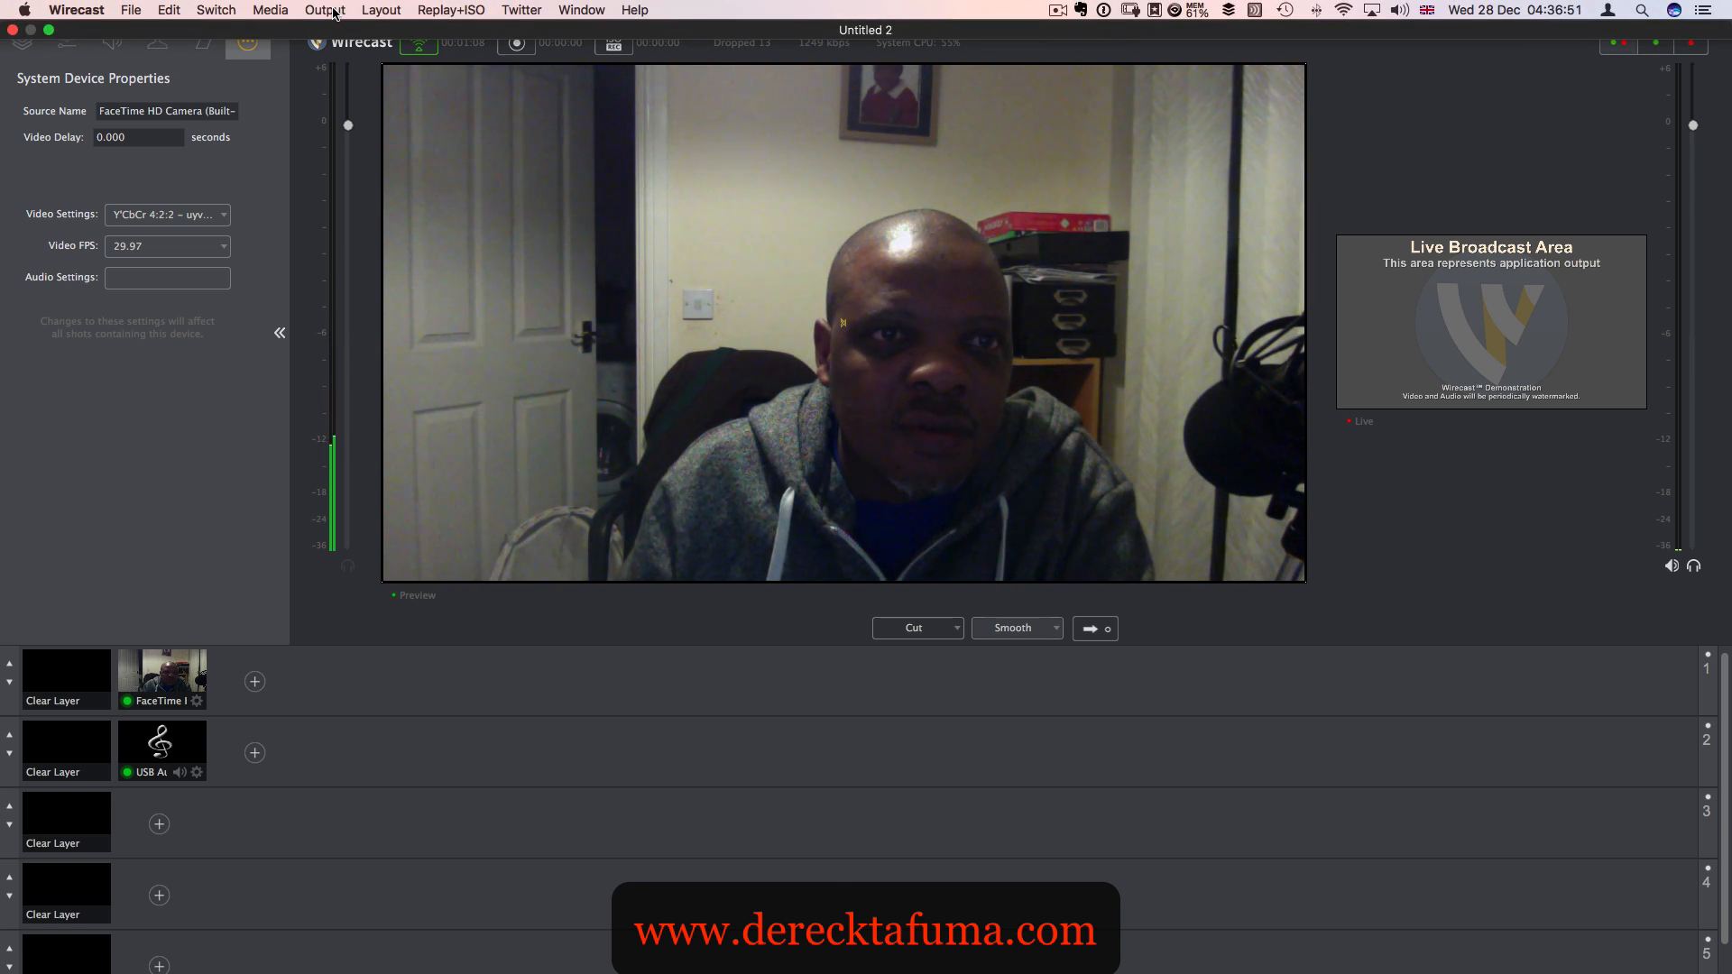
left_click(331, 11)
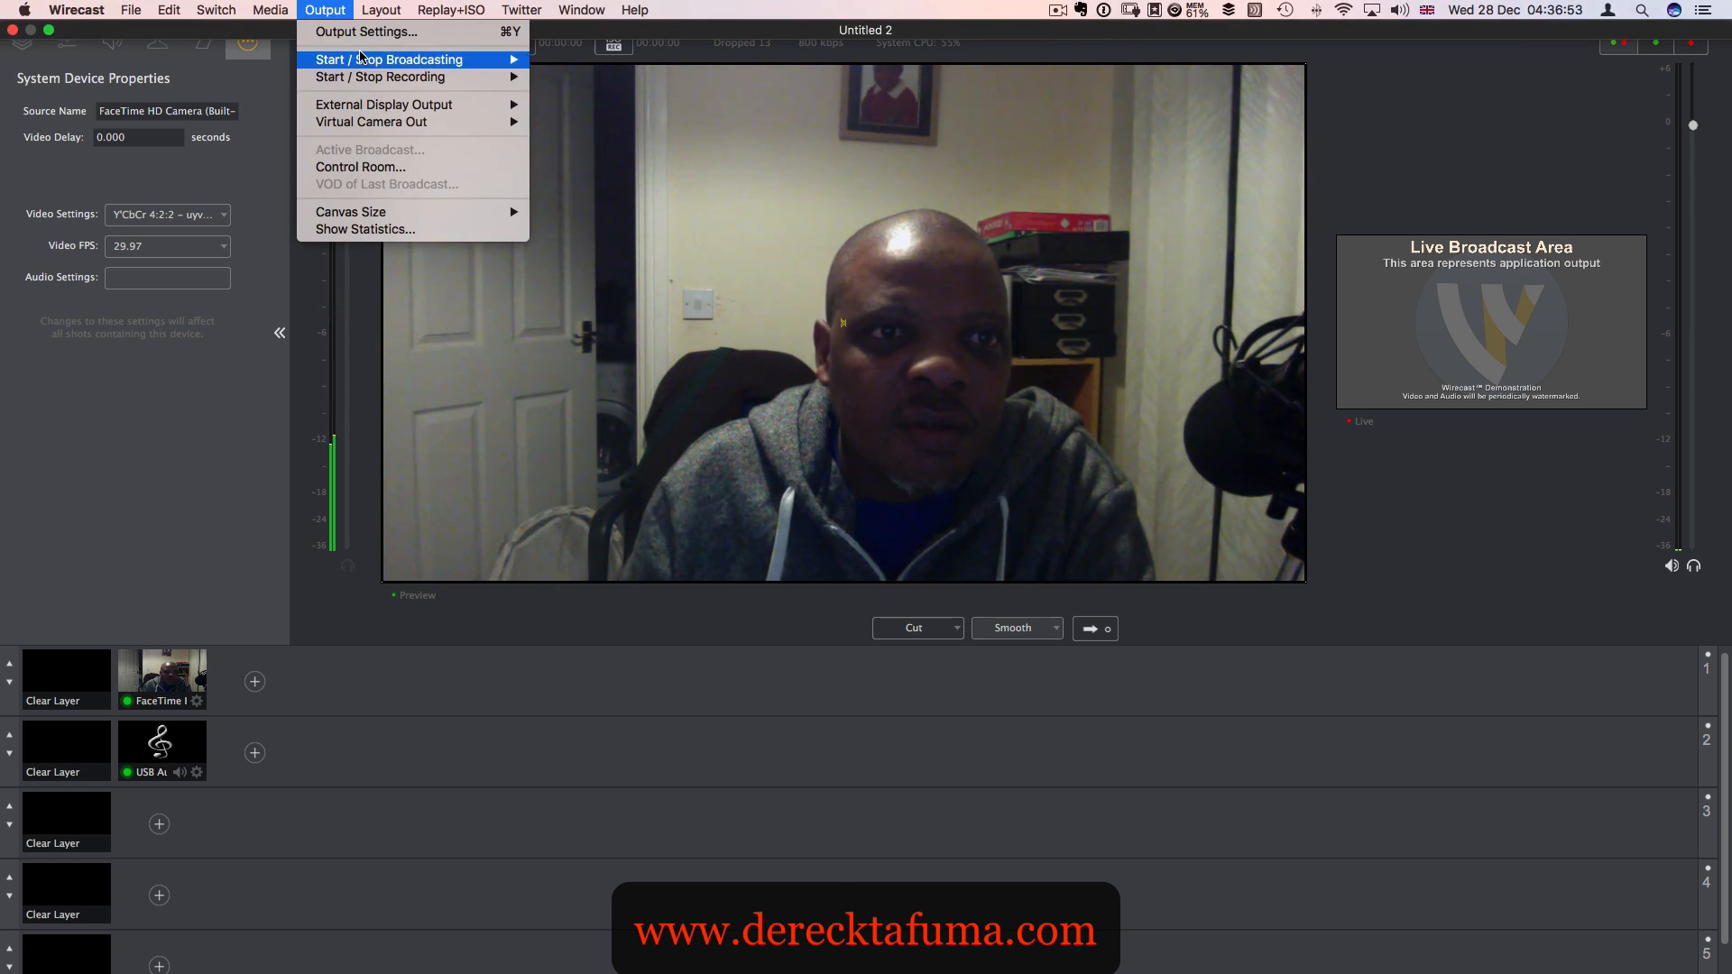
mouse_move(359, 60)
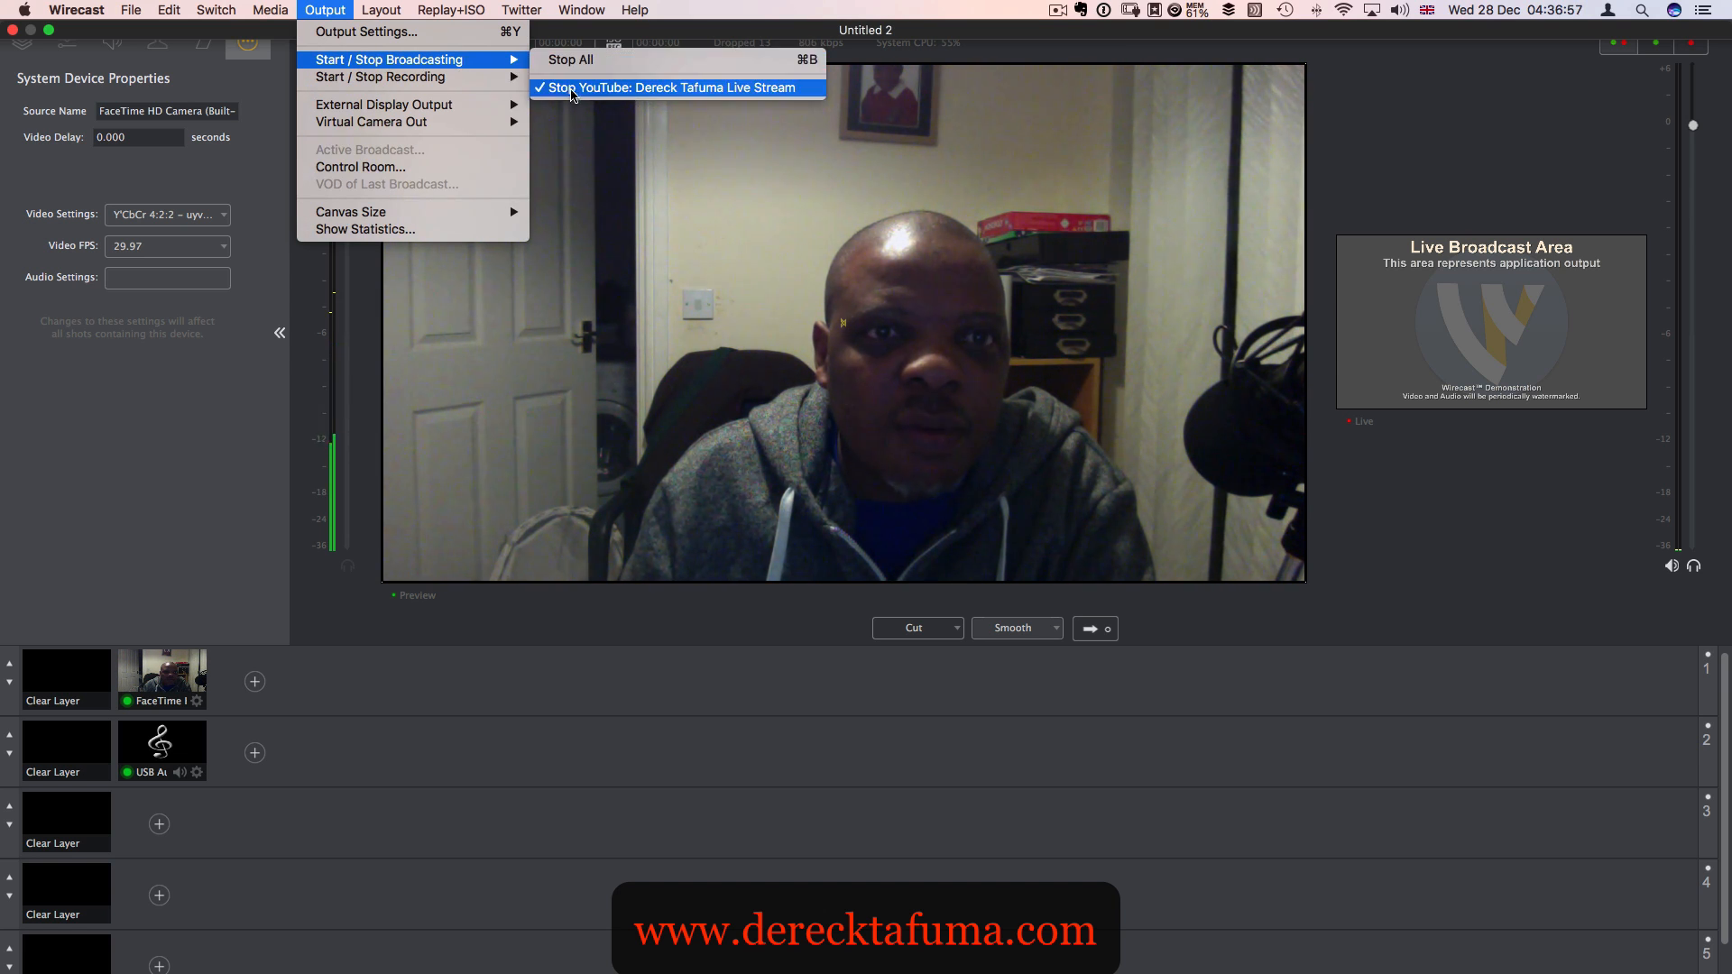
left_click(574, 91)
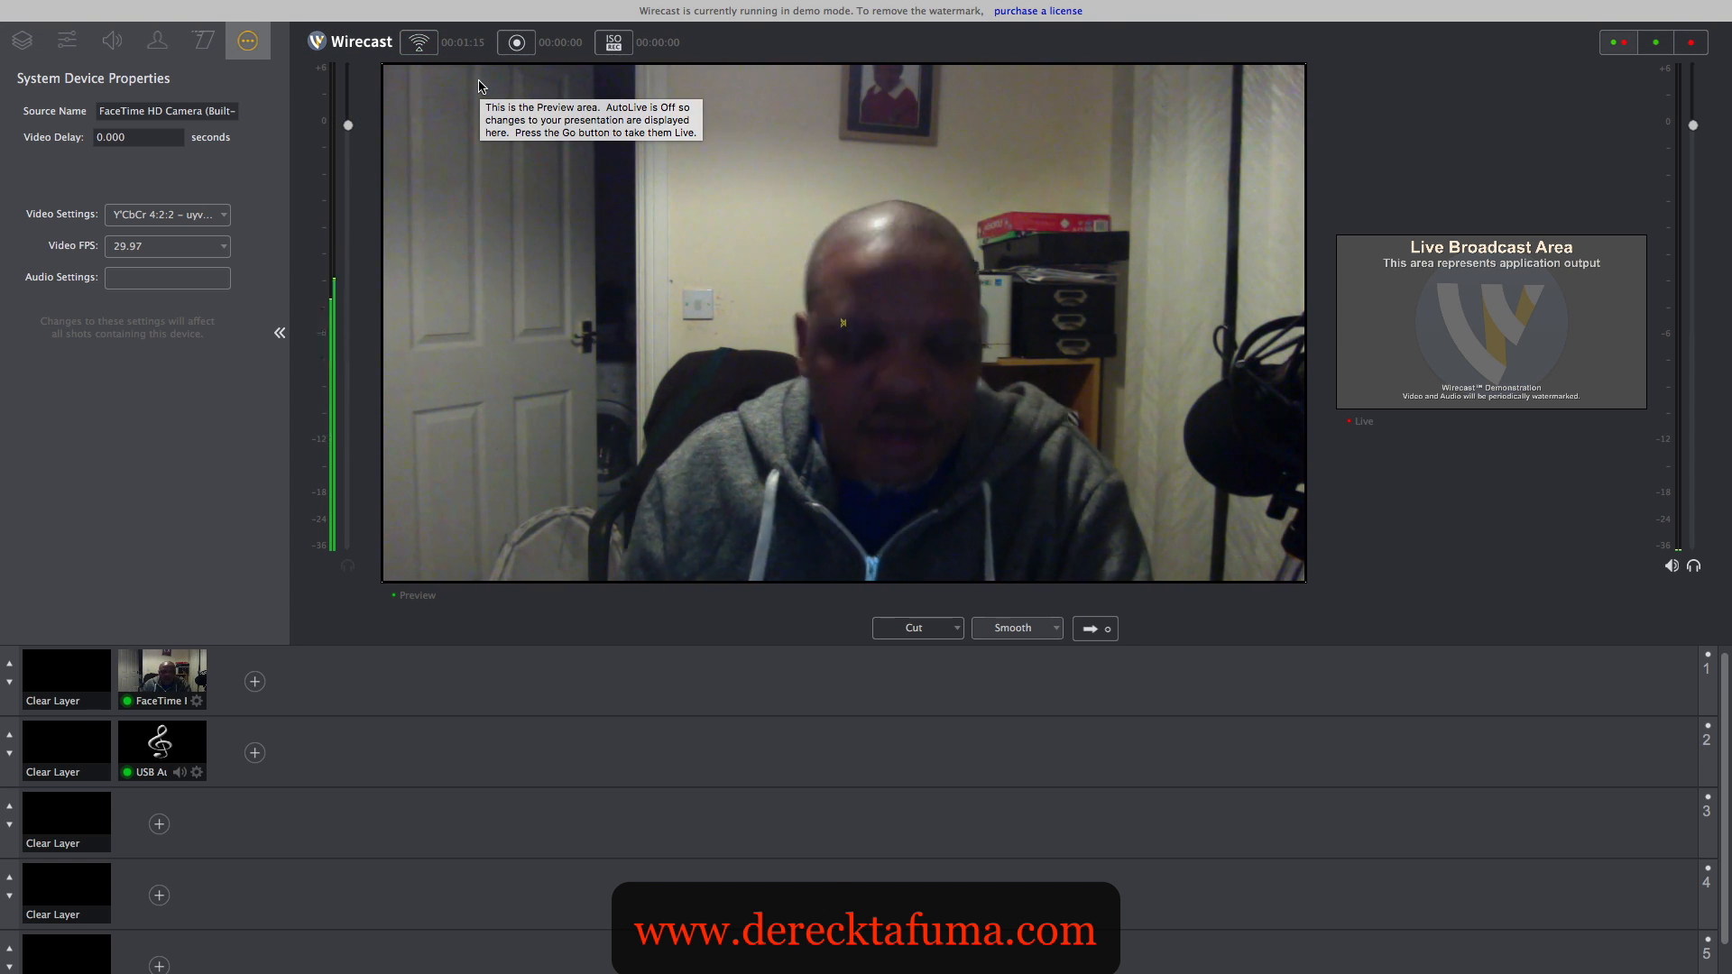
- Switch back to Safari and review the stream status, encoder setup, checklist and analytics on the YouTube Live Dashboard
key("ctrl+Up")
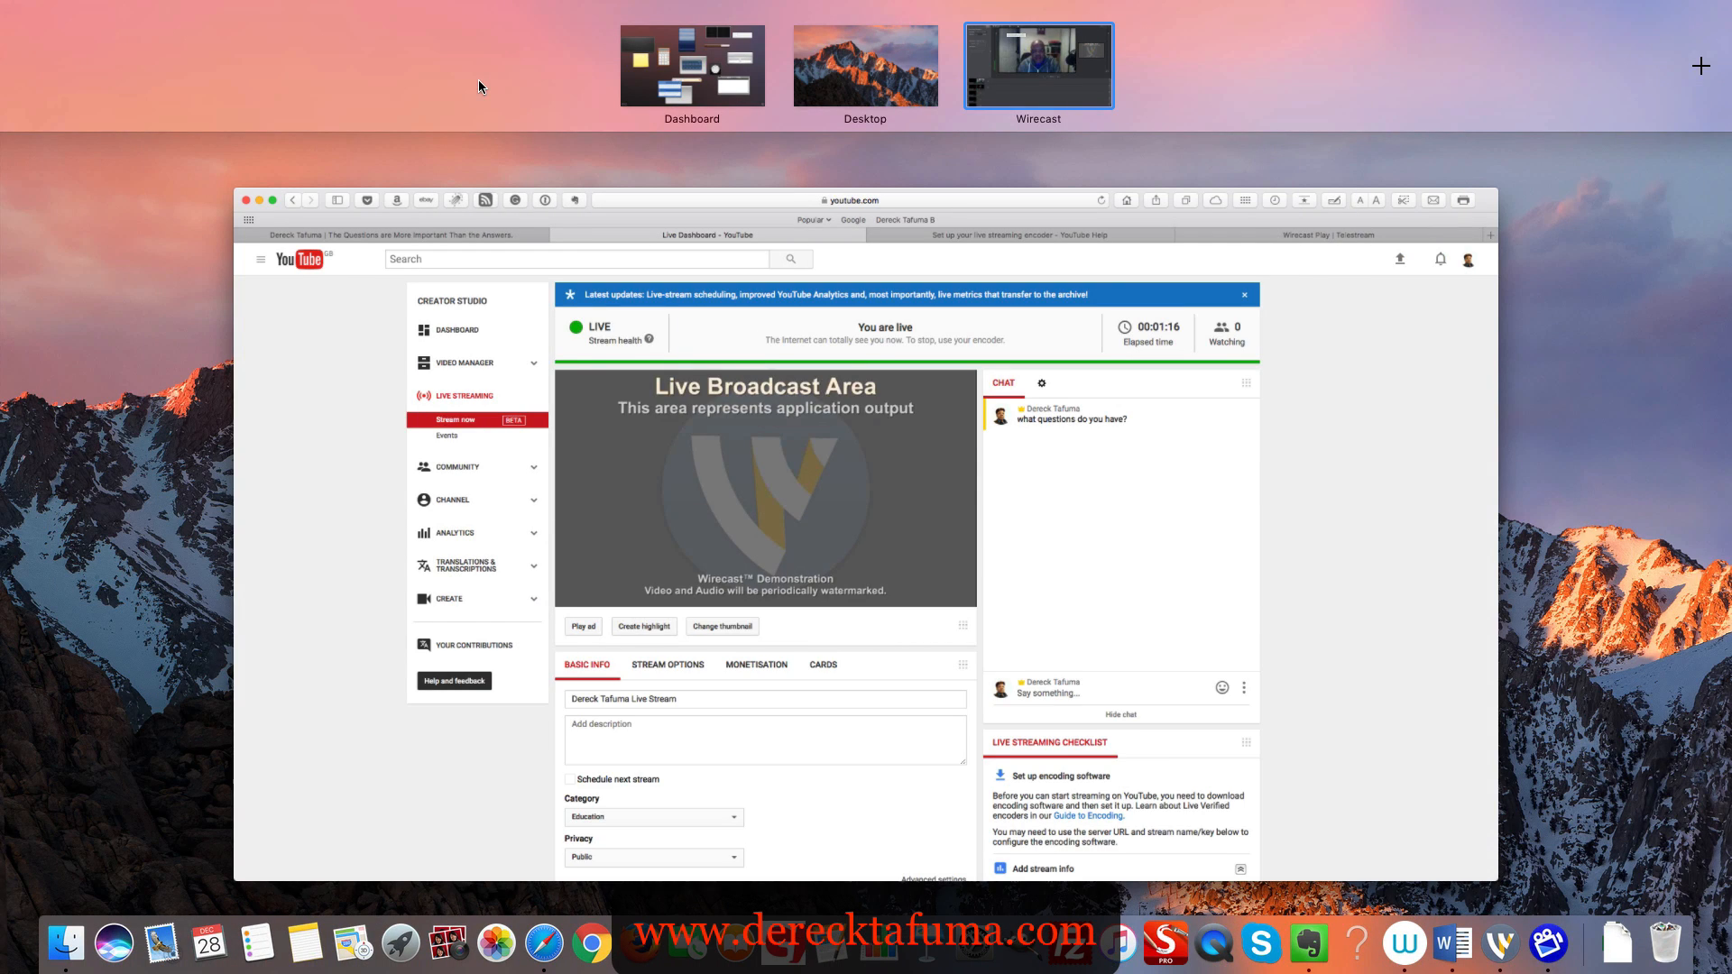
left_click(904, 402)
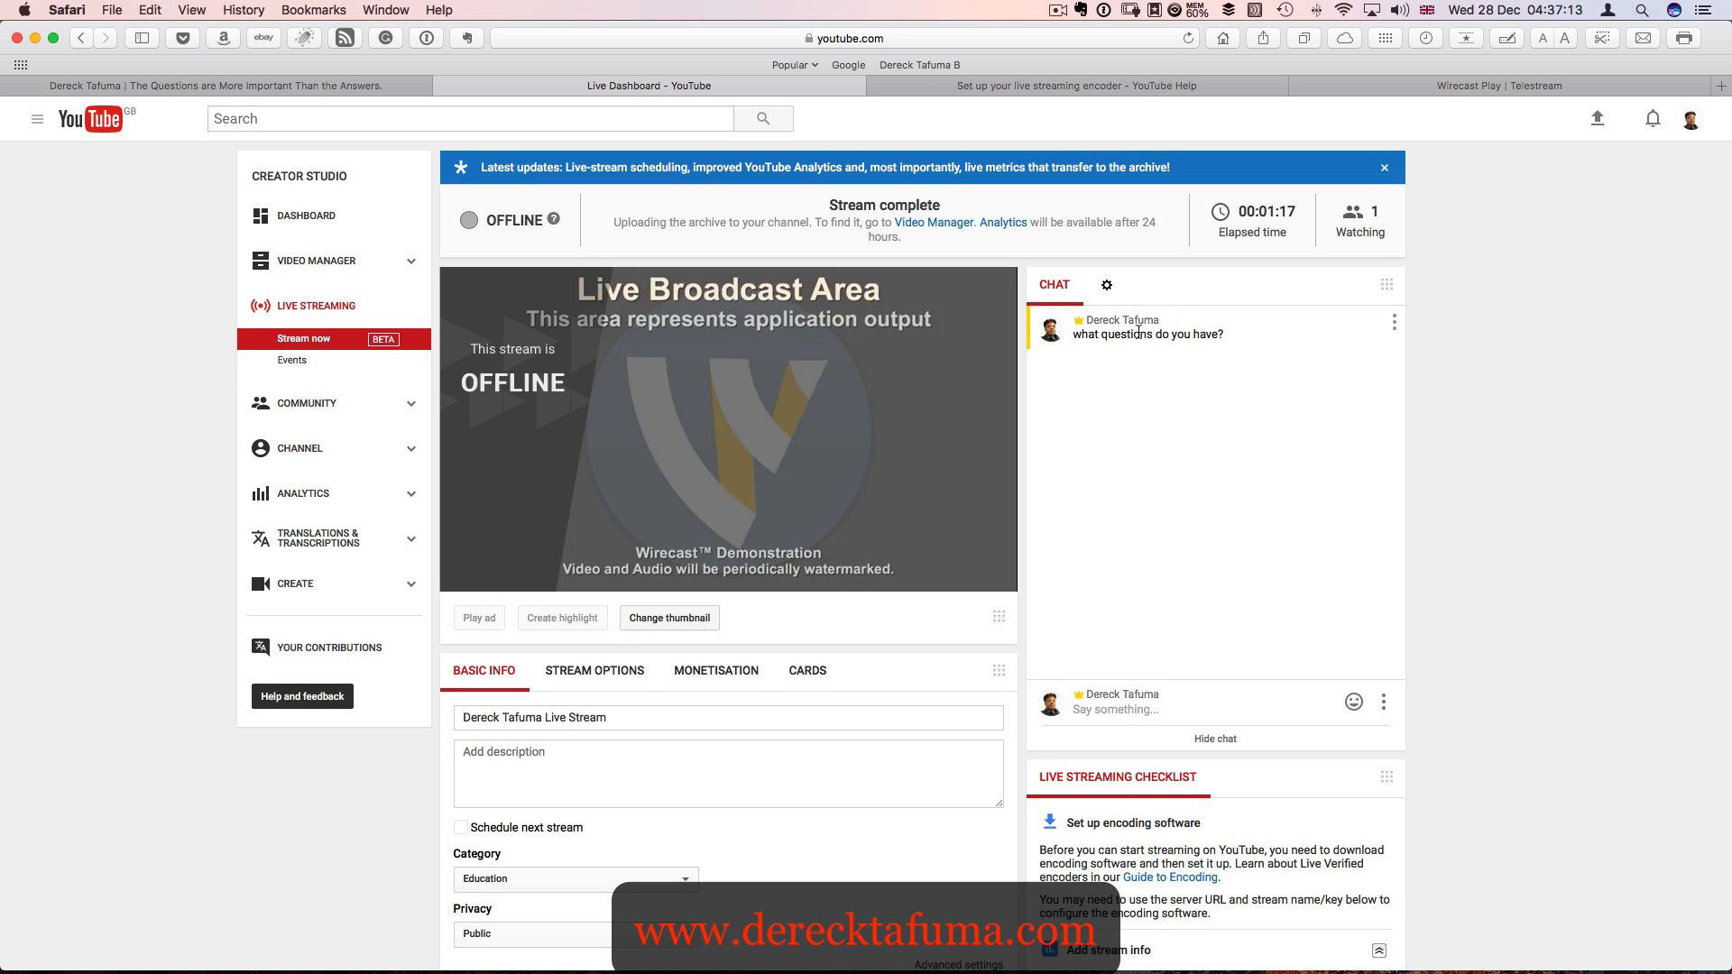
scroll(1139, 331, "down", 1)
scroll(1138, 332, "down", 8)
scroll(1140, 335, "down", 1)
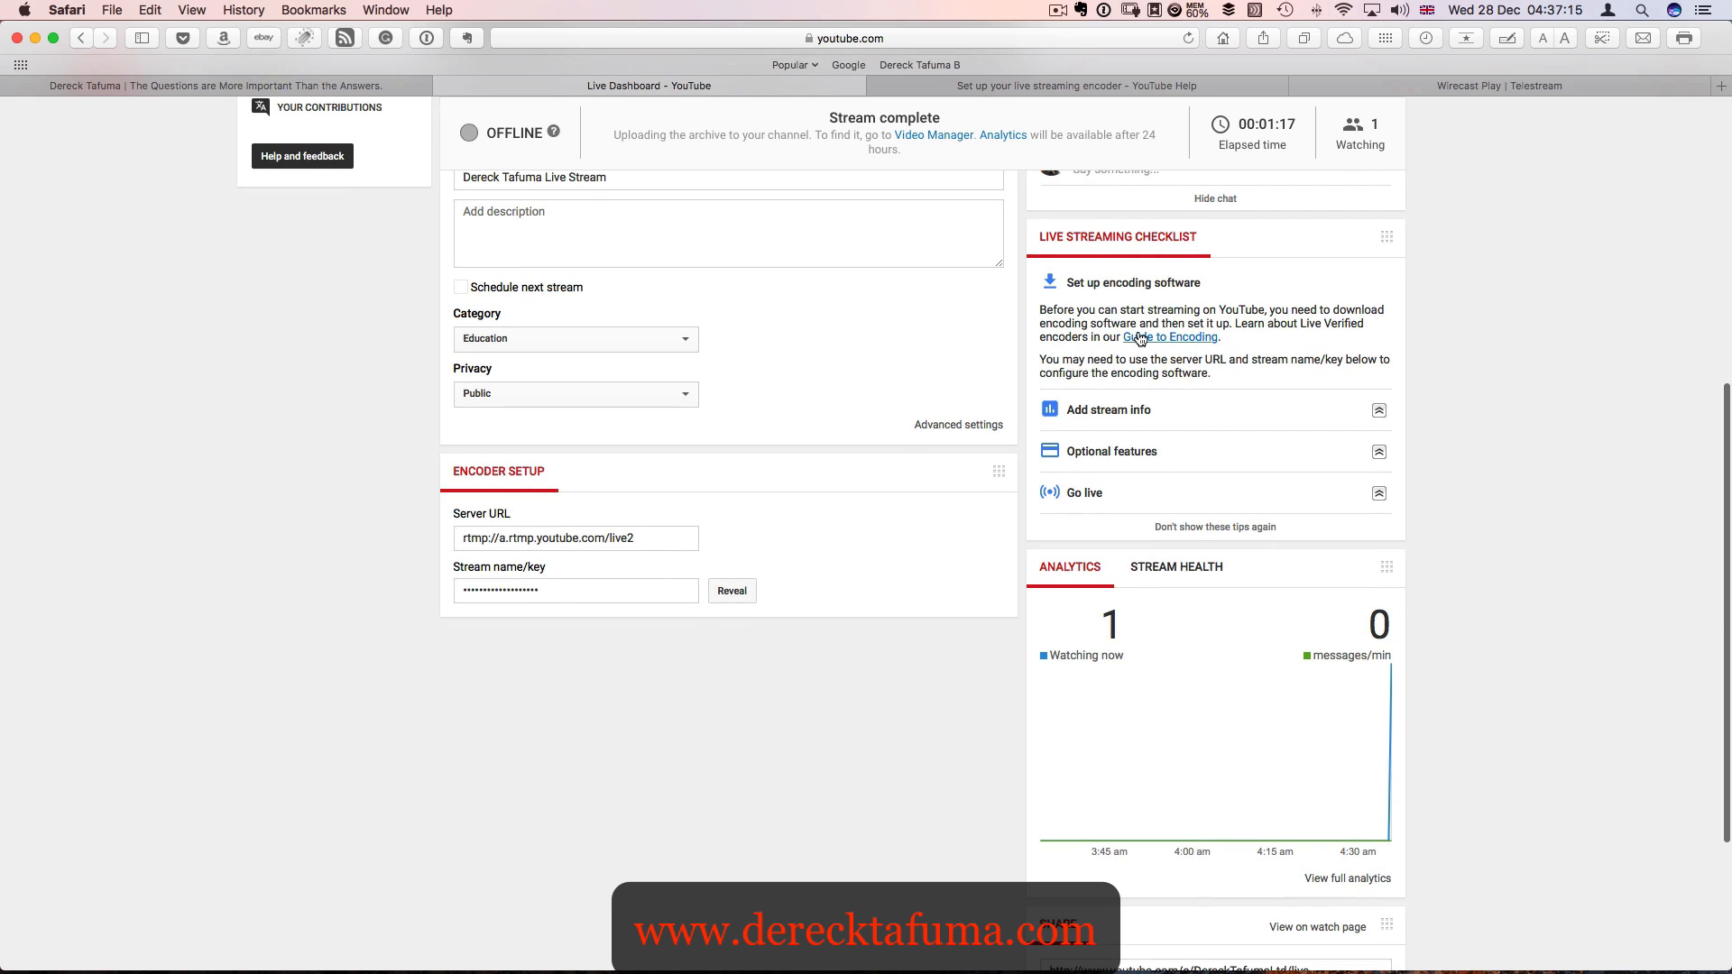
scroll(1140, 338, "up", 5)
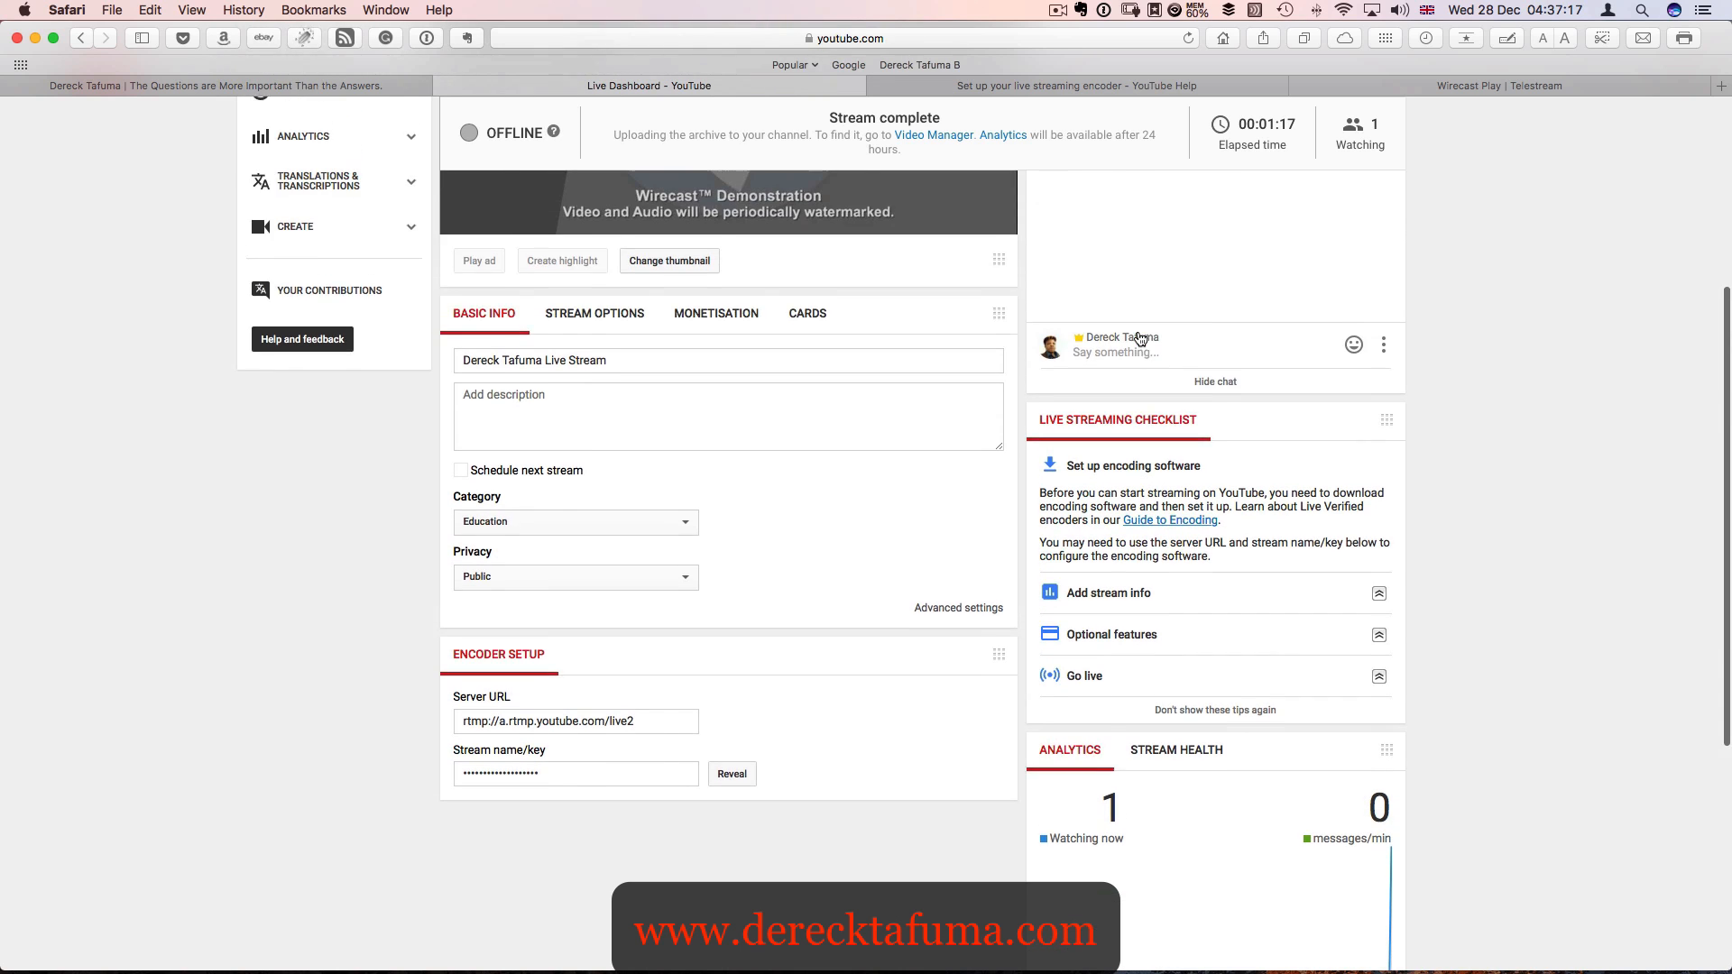
scroll(1140, 338, "down", 6)
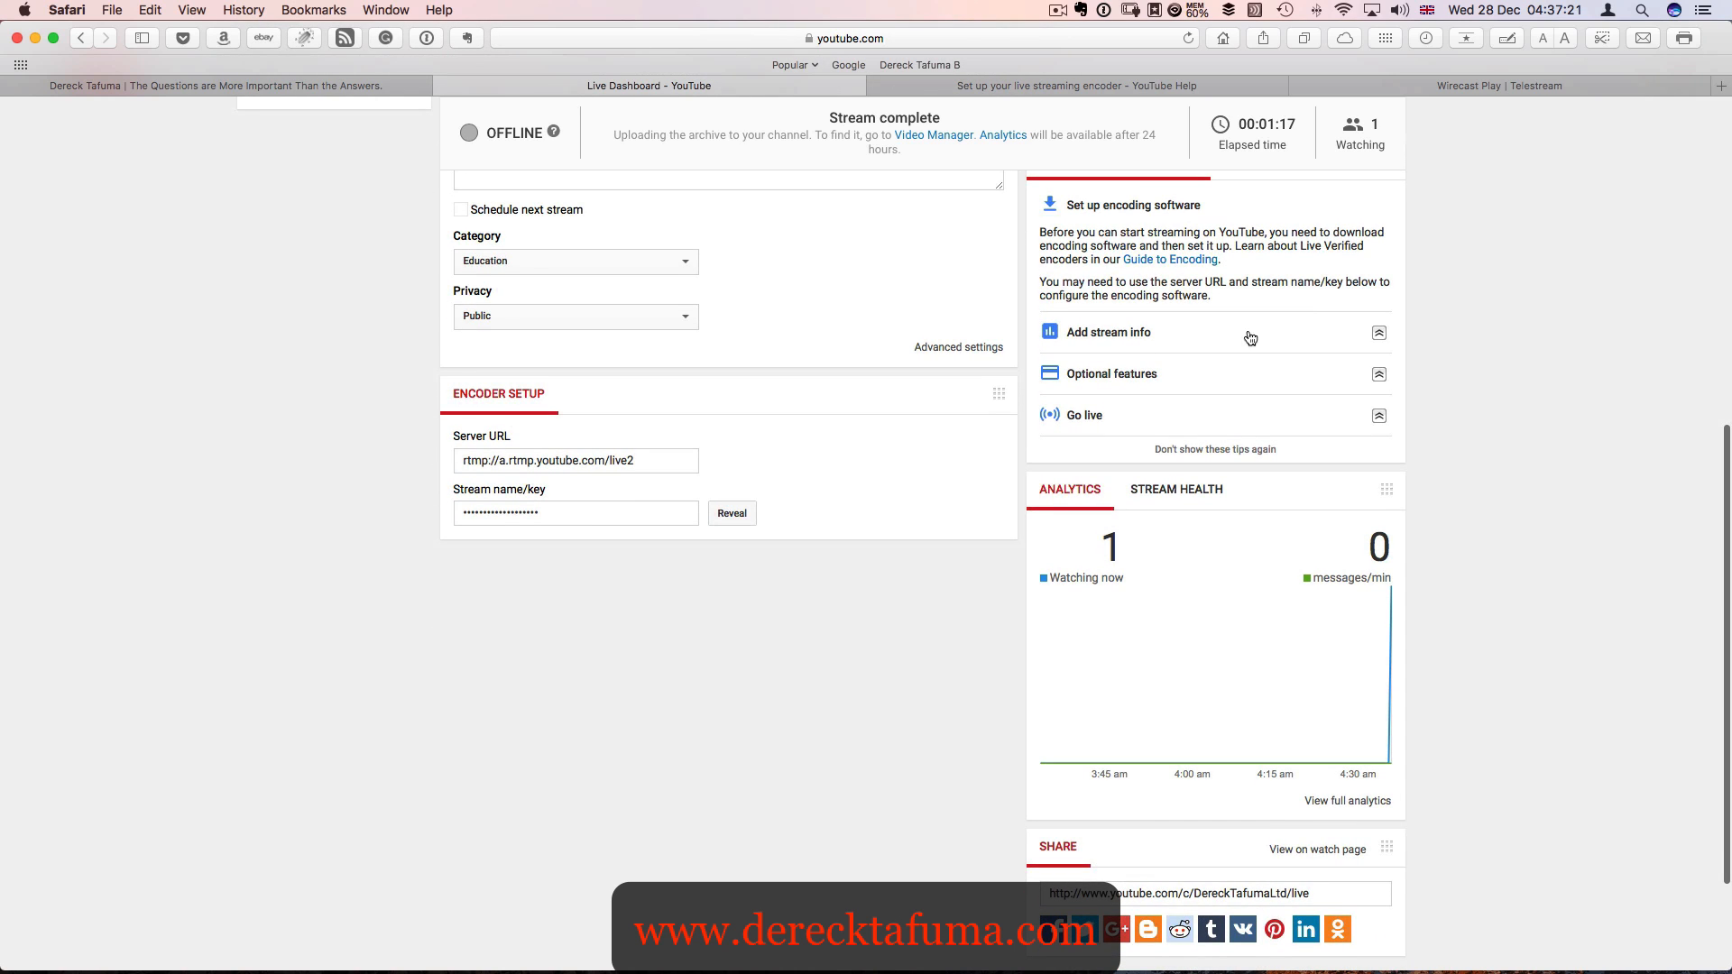
- Expand and read the Add stream info, Optional features and Go live items of the live streaming checklist
left_click(1203, 335)
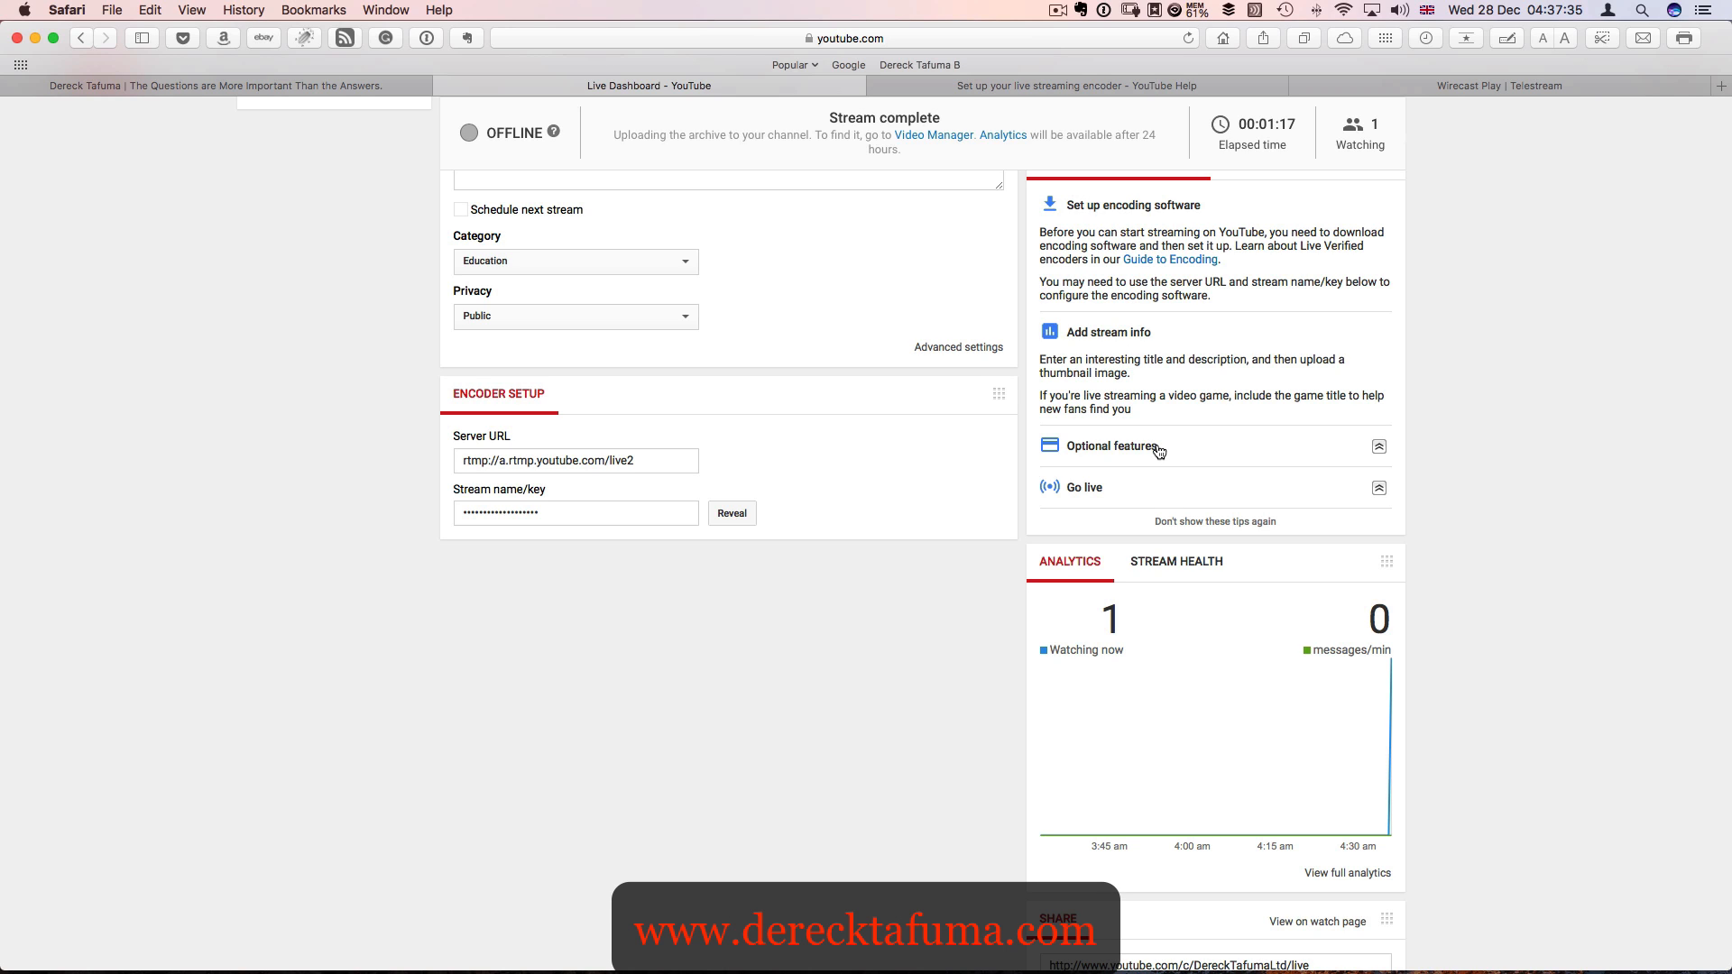
scroll(1159, 451, "up", 10)
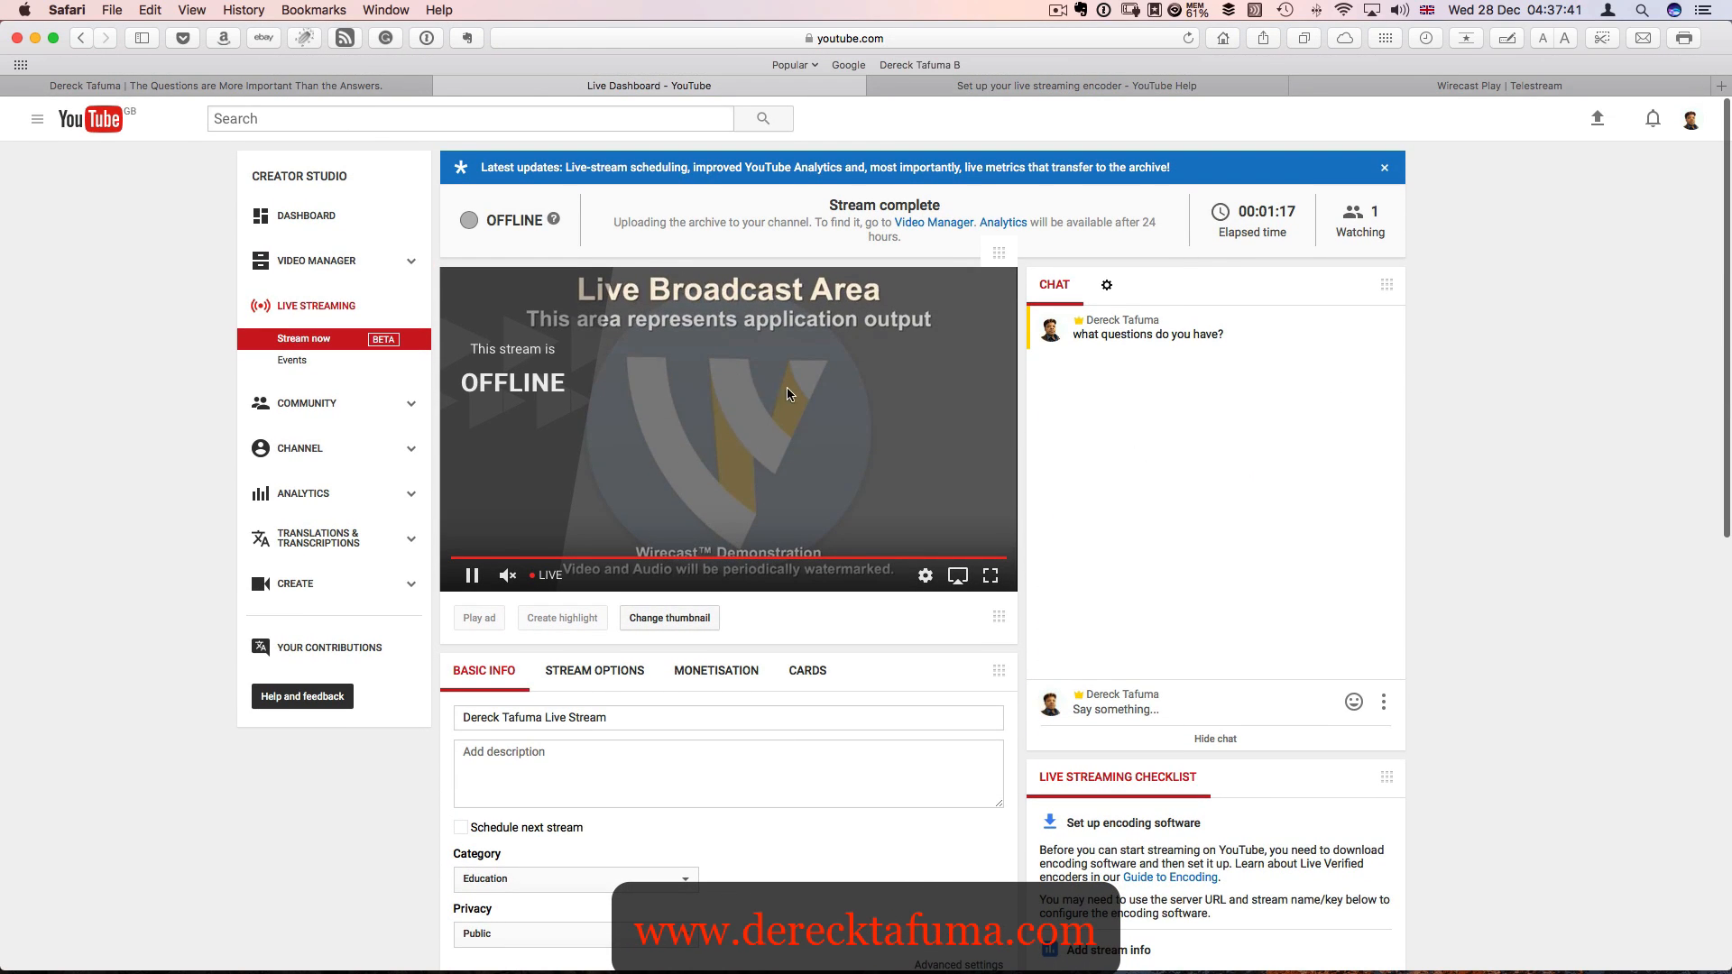
scroll(820, 428, "down", 2)
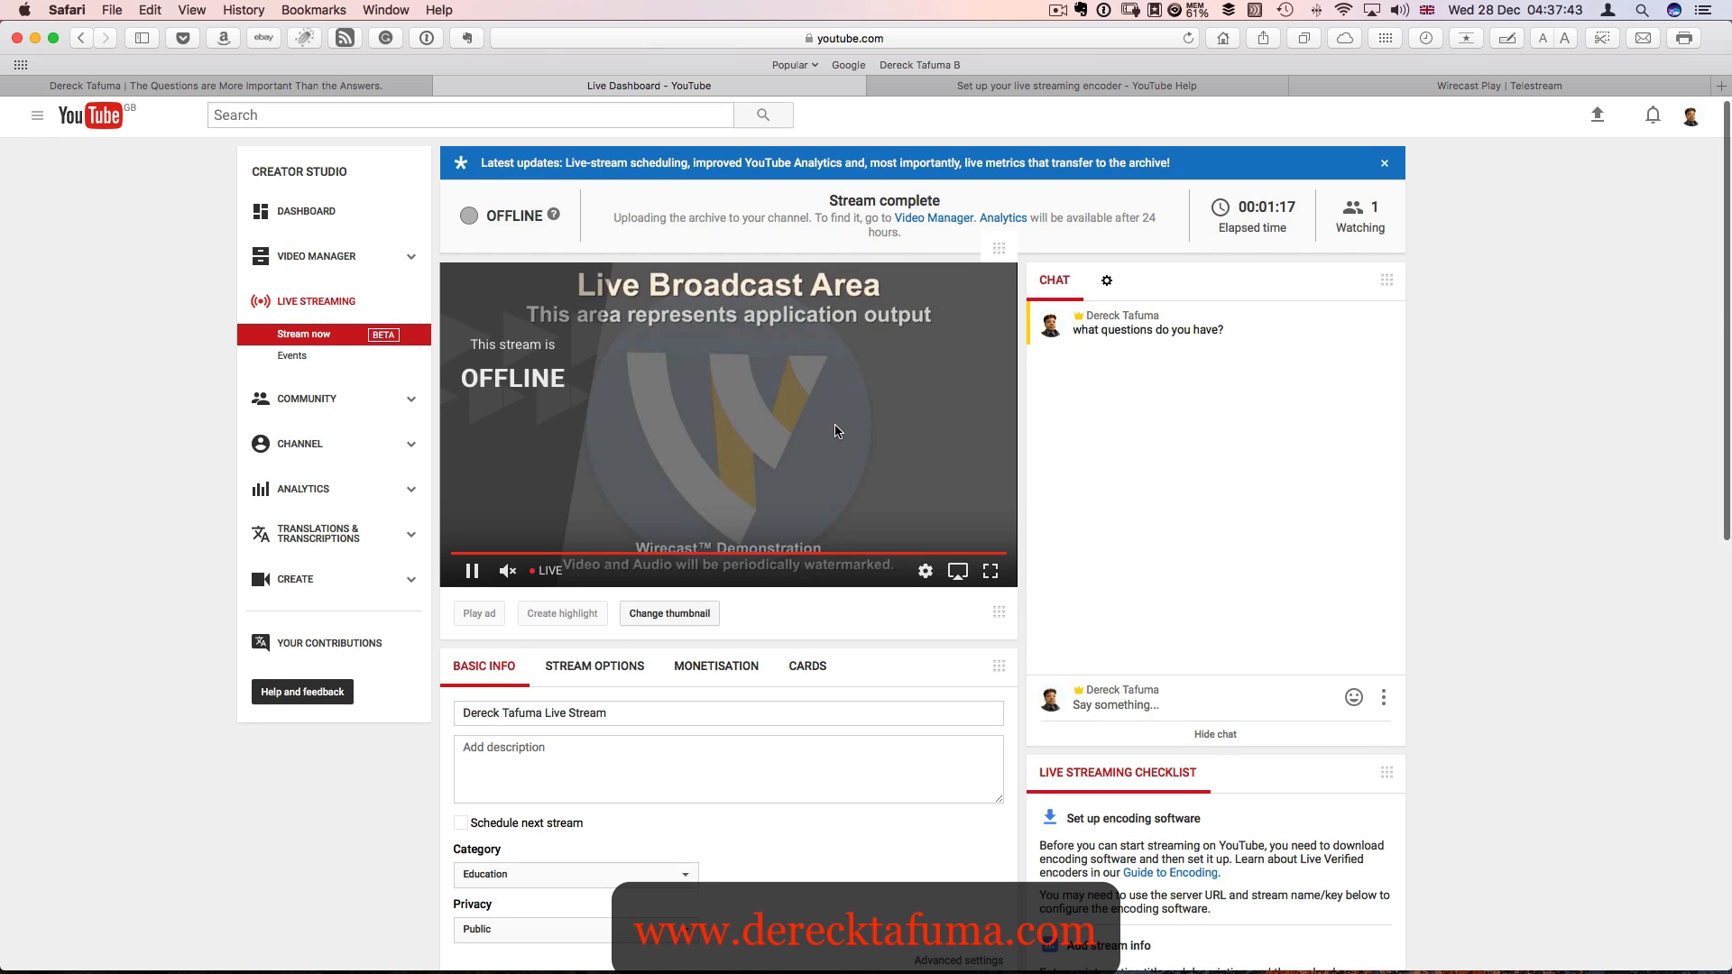
scroll(836, 431, "down", 10)
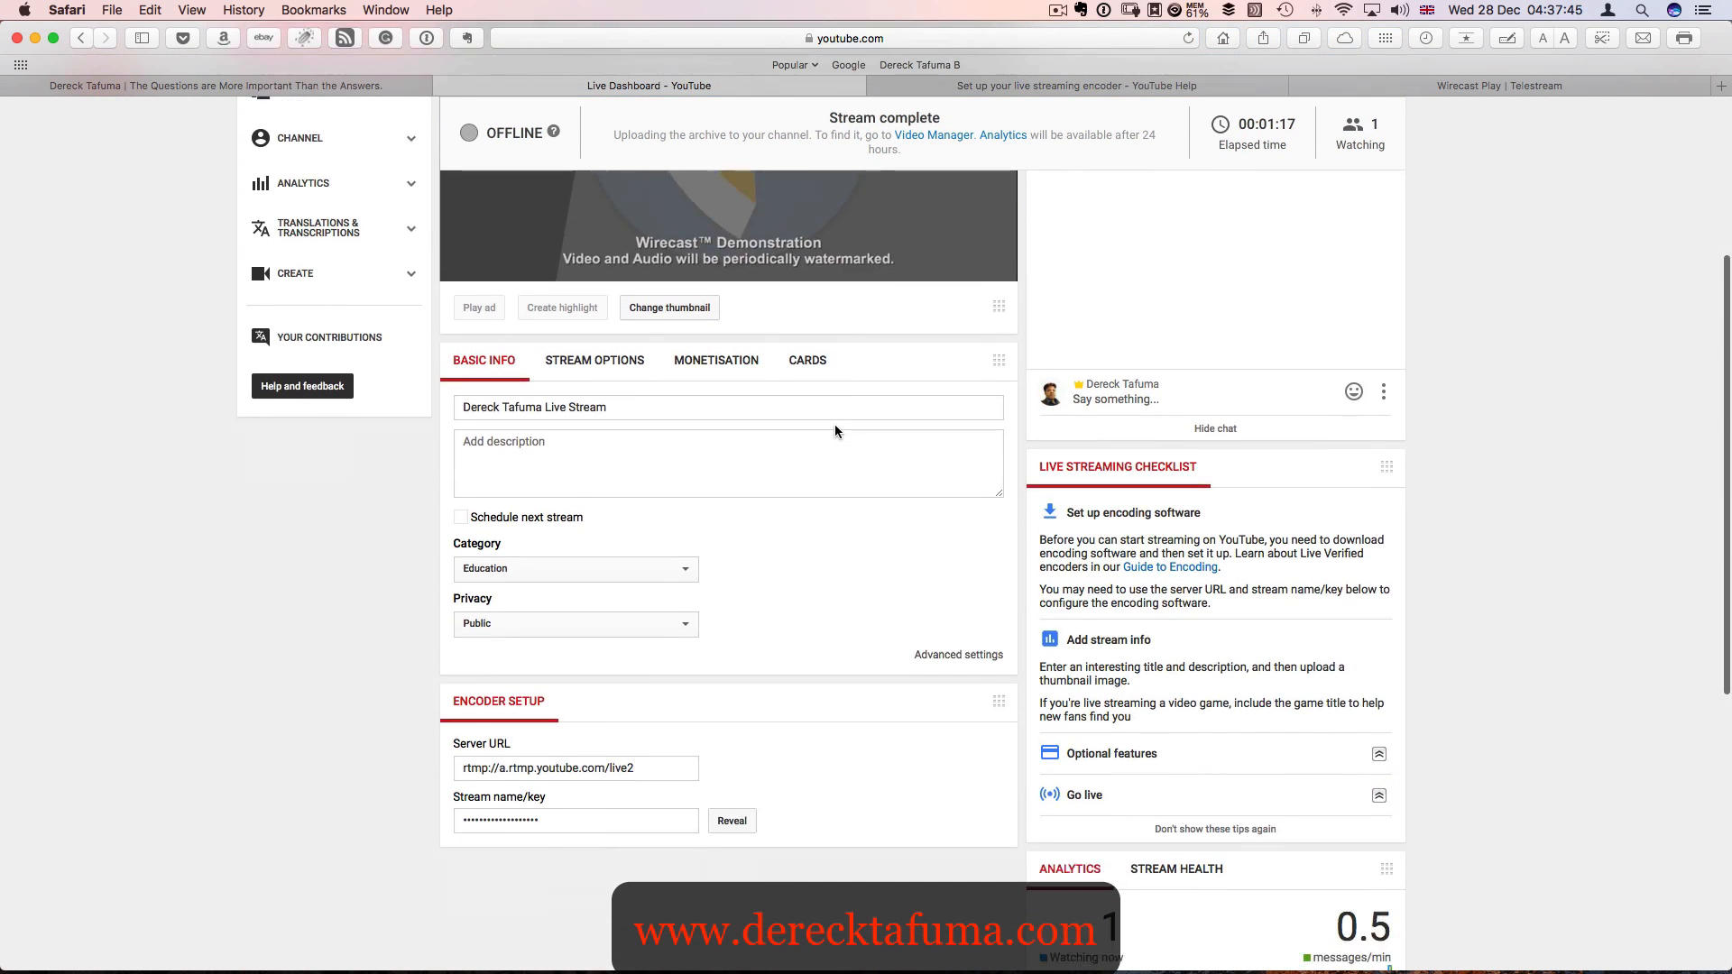
scroll(835, 431, "down", 6)
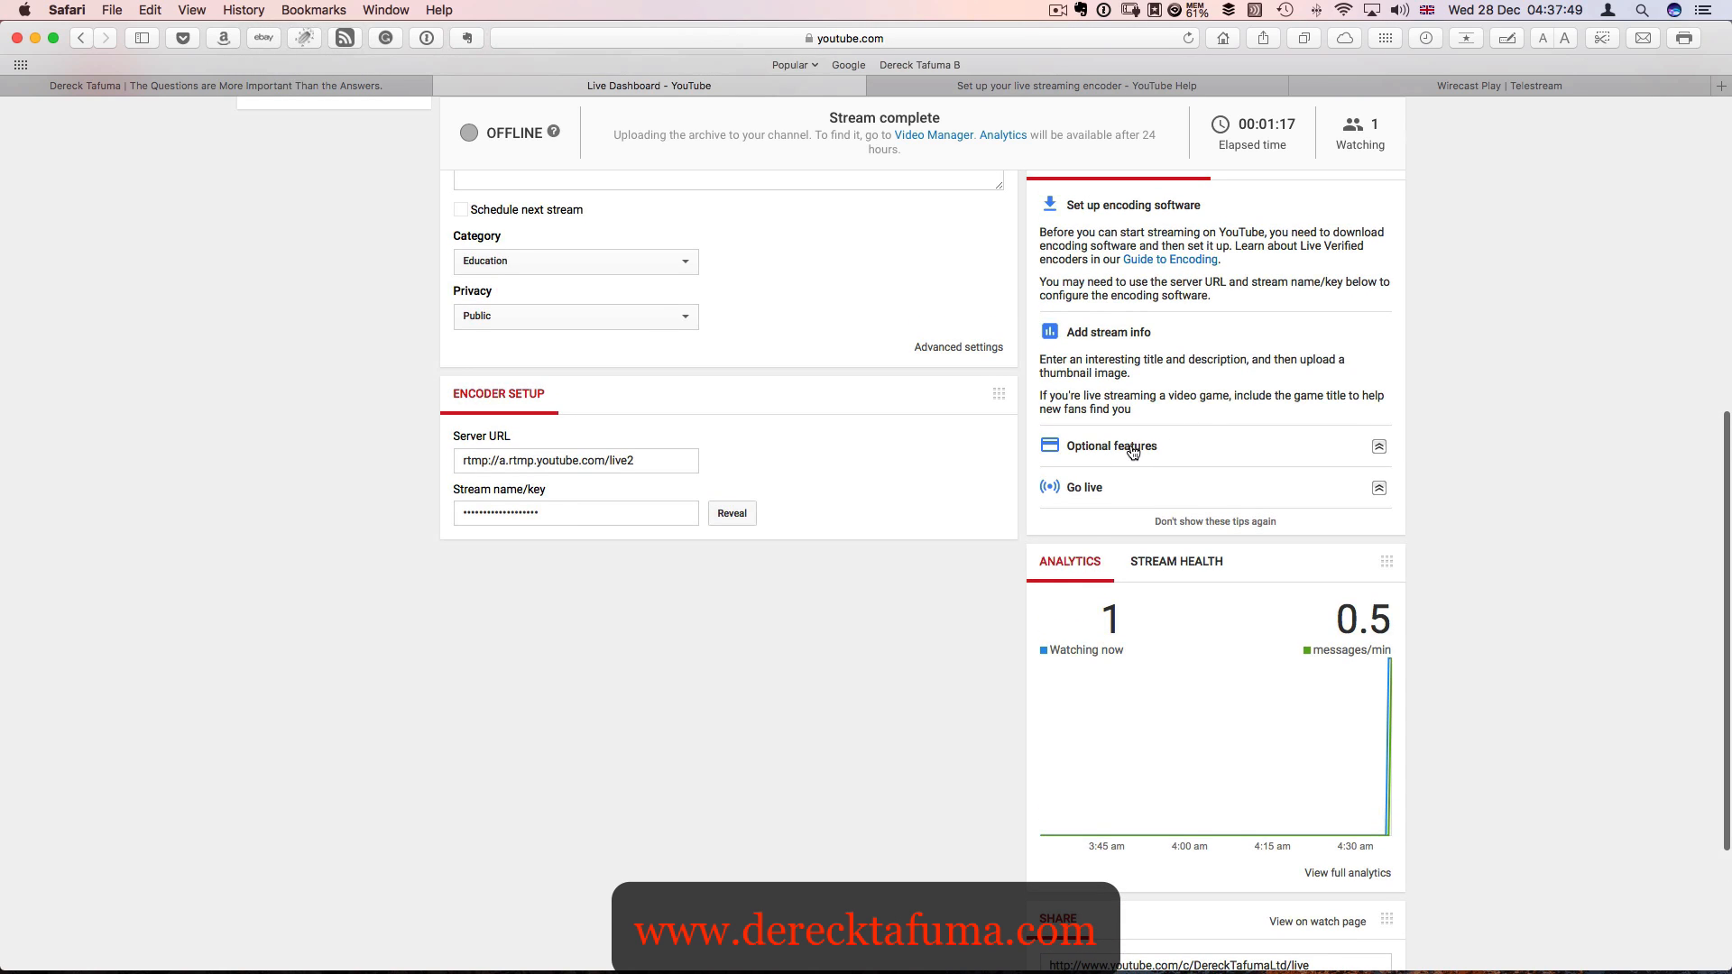
left_click(1132, 452)
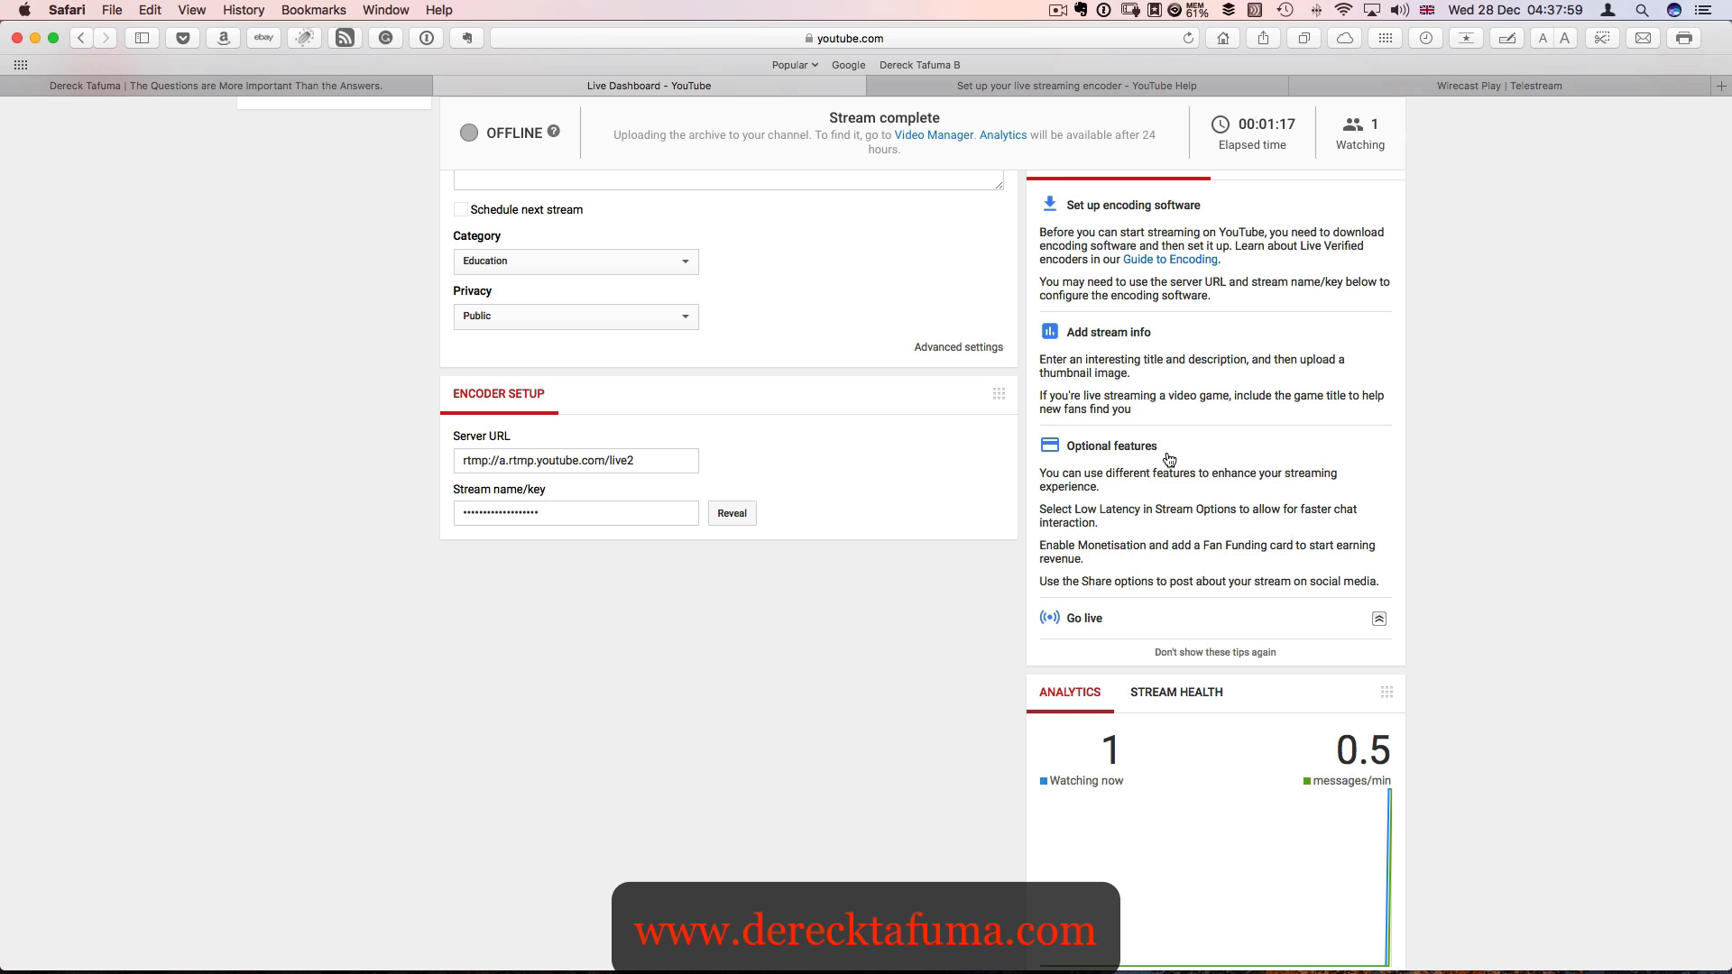
scroll(1169, 460, "down", 5)
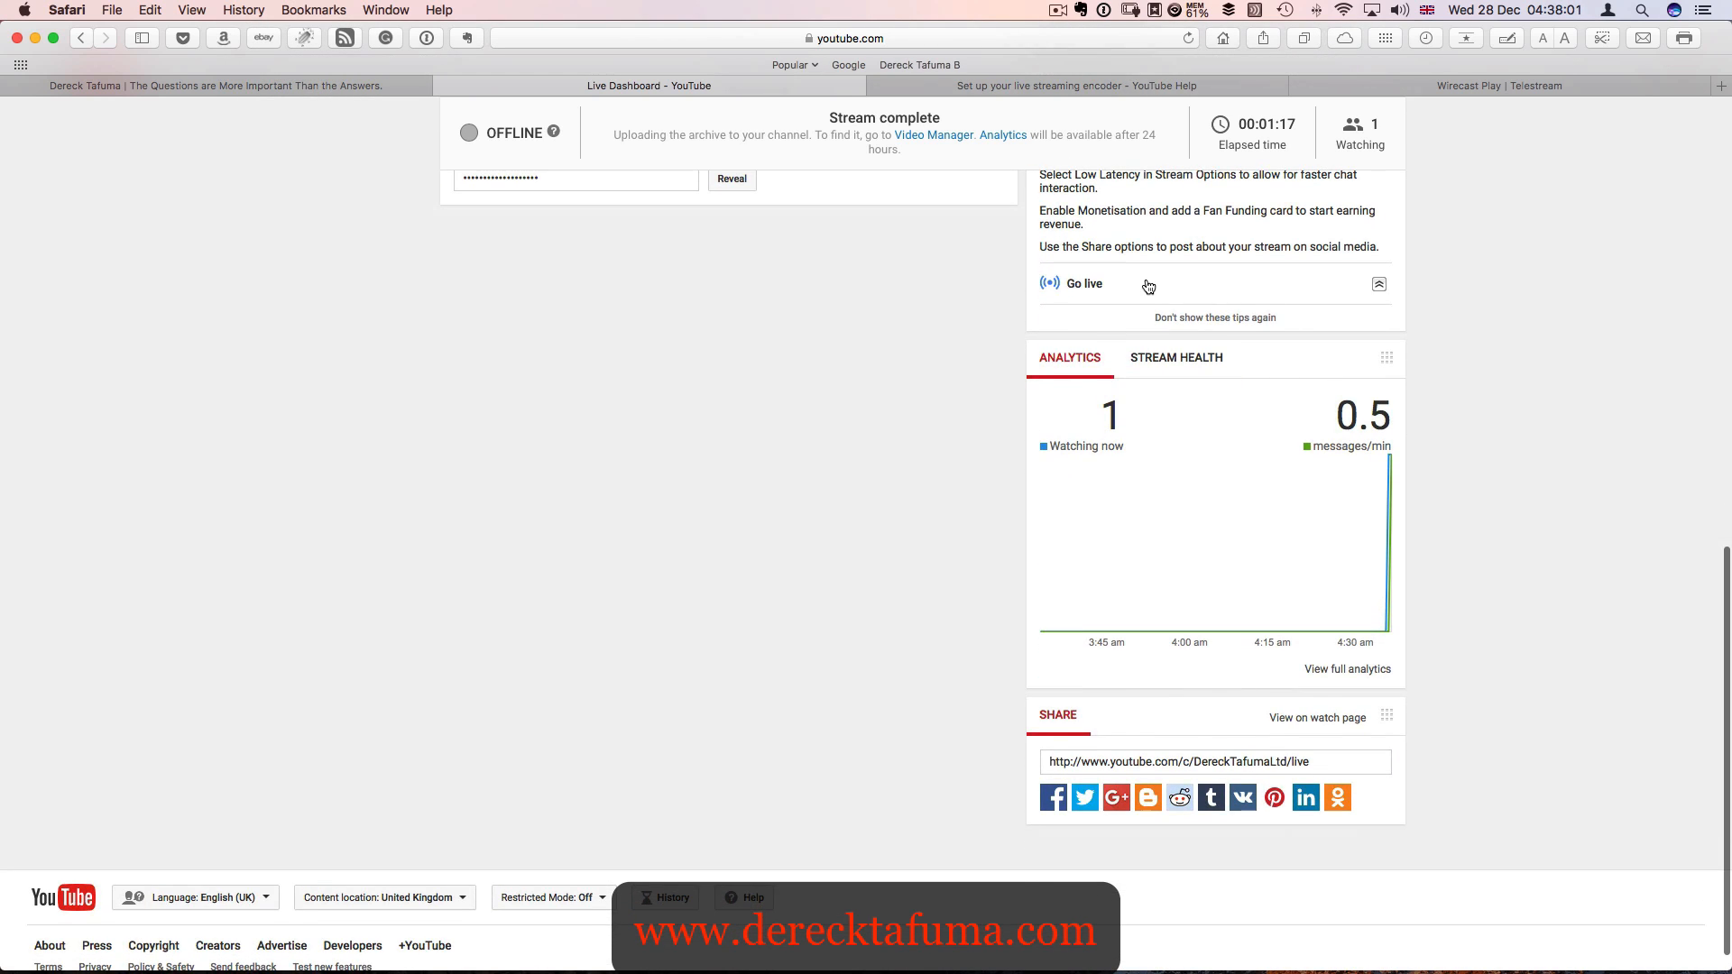
left_click(1149, 286)
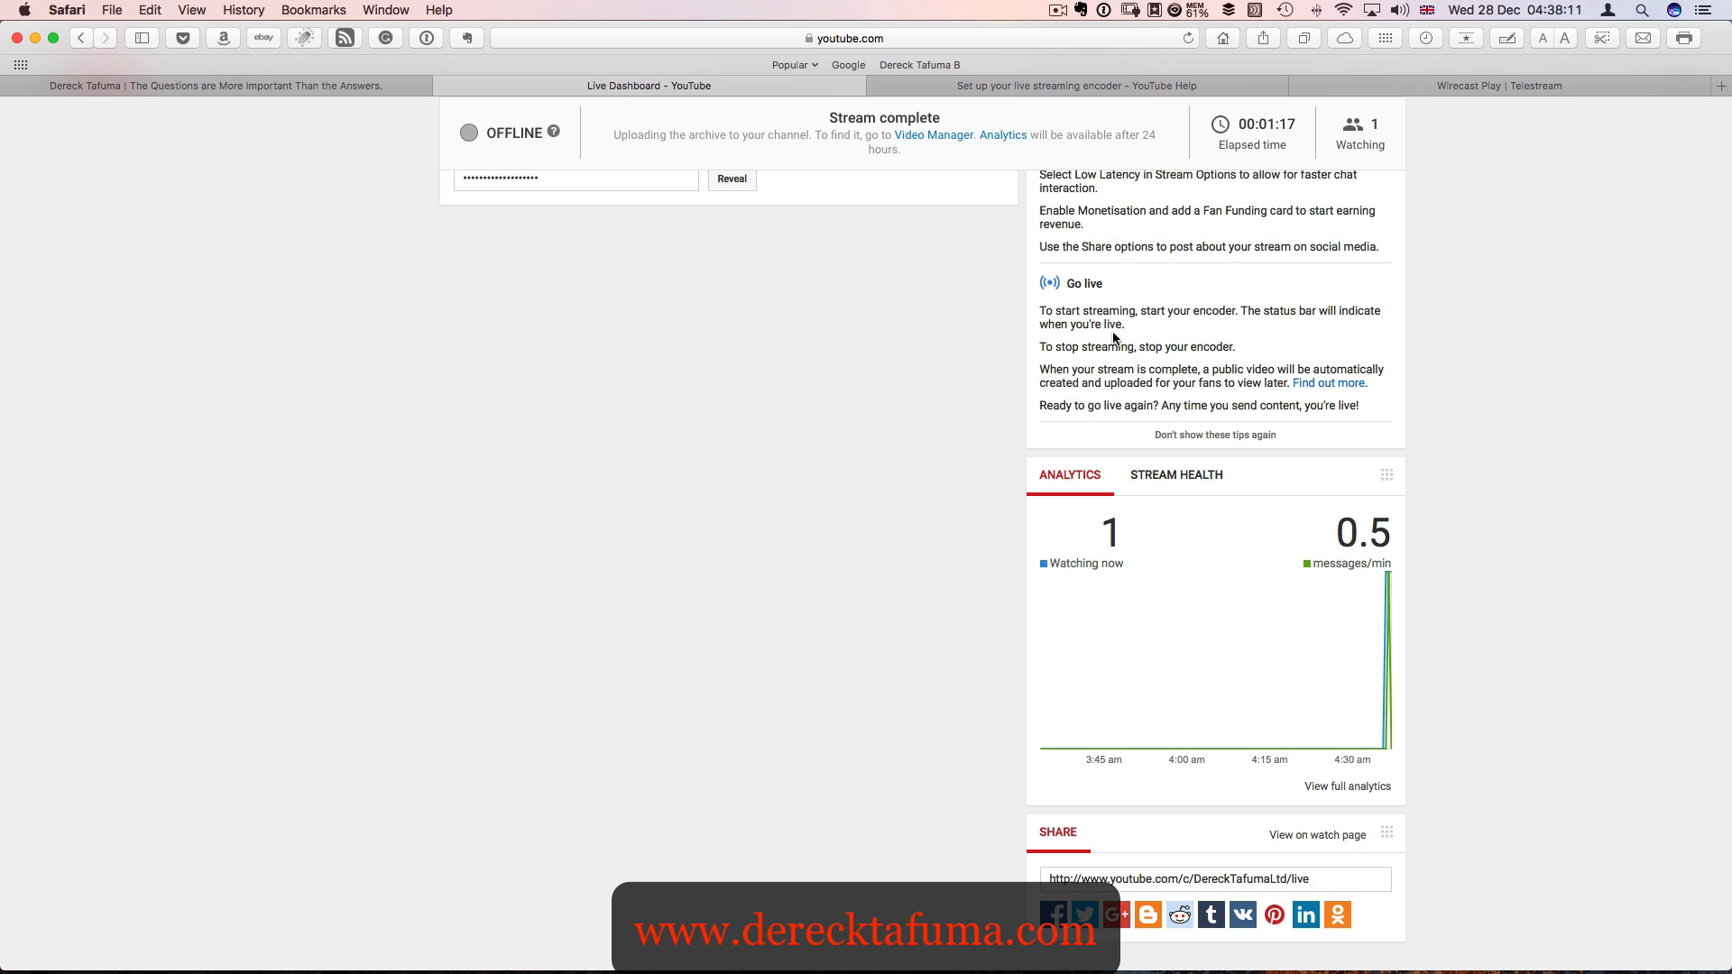
- Switch to Wirecast to look at its preview and live broadcast areas, and return to the YouTube Live Dashboard in Safari
key("ctrl+Up")
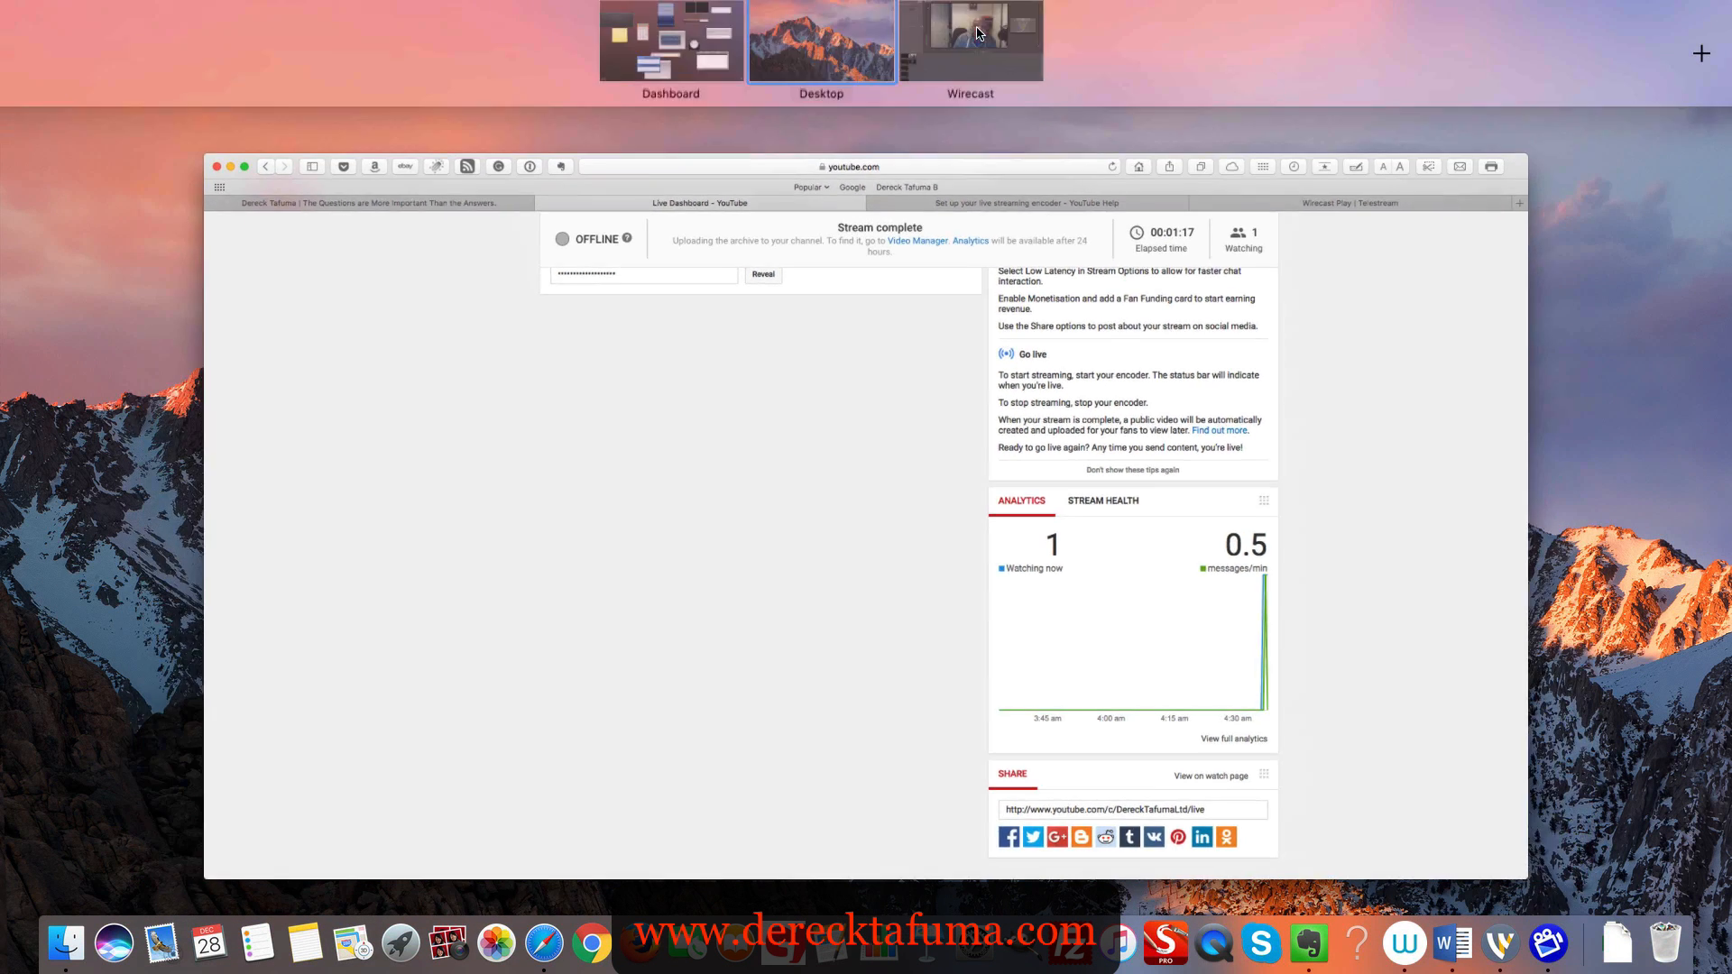
left_click(976, 33)
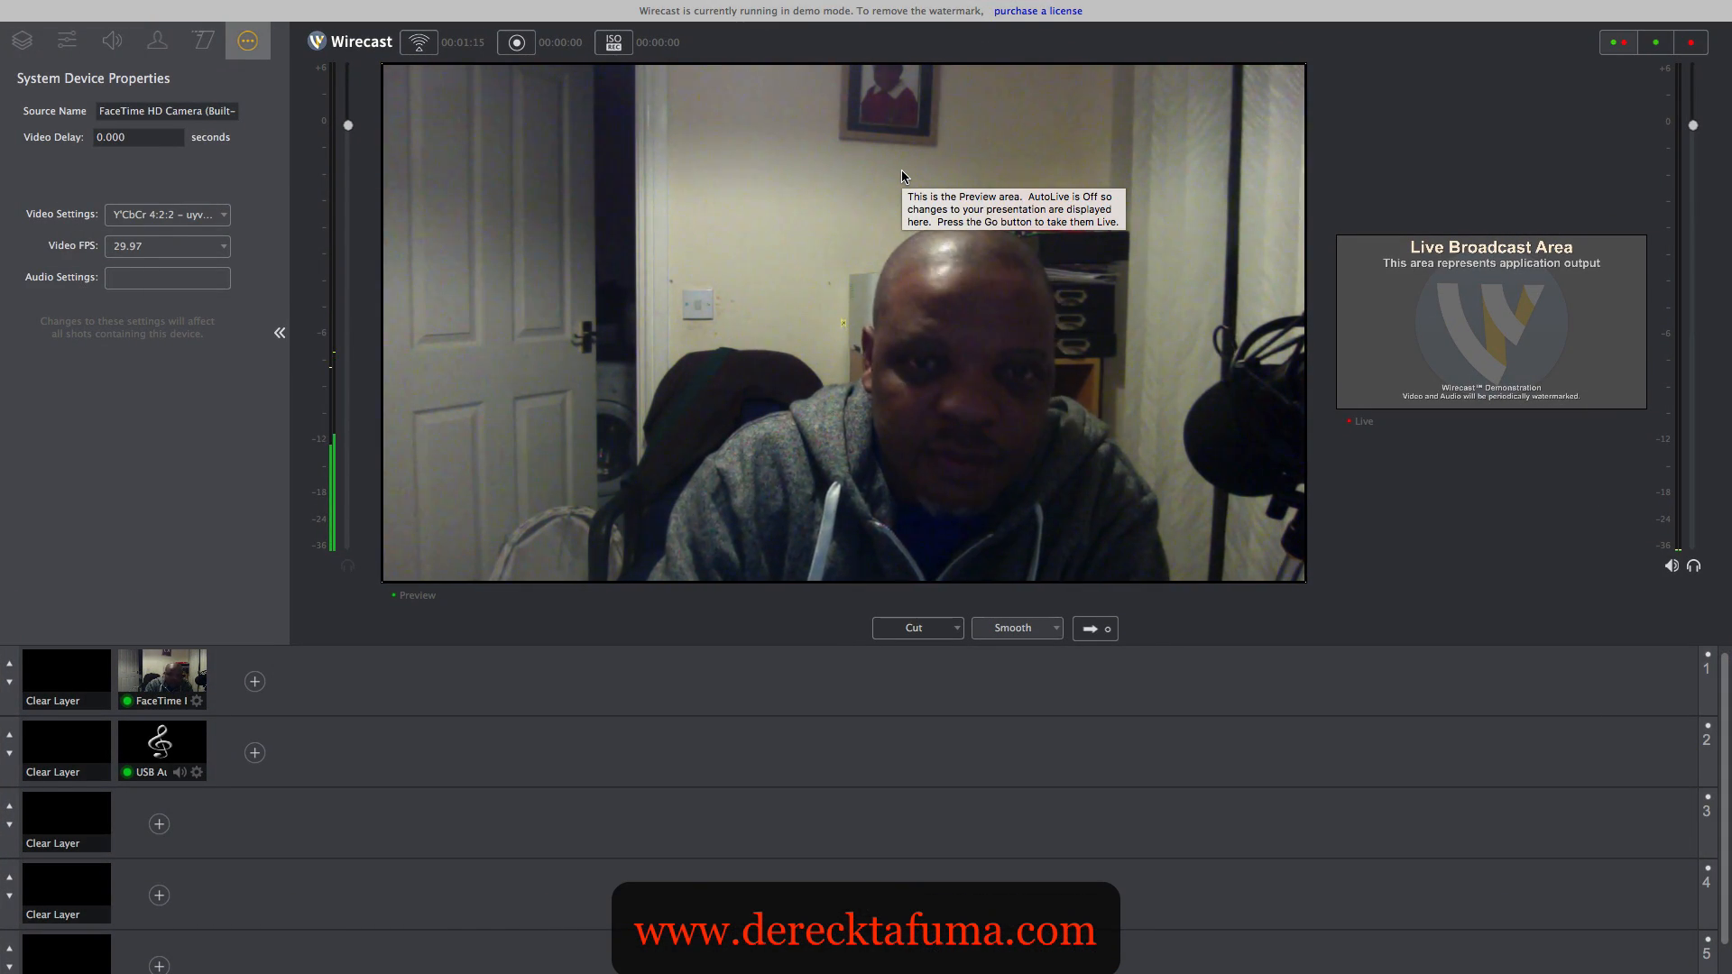
key("ctrl+Up")
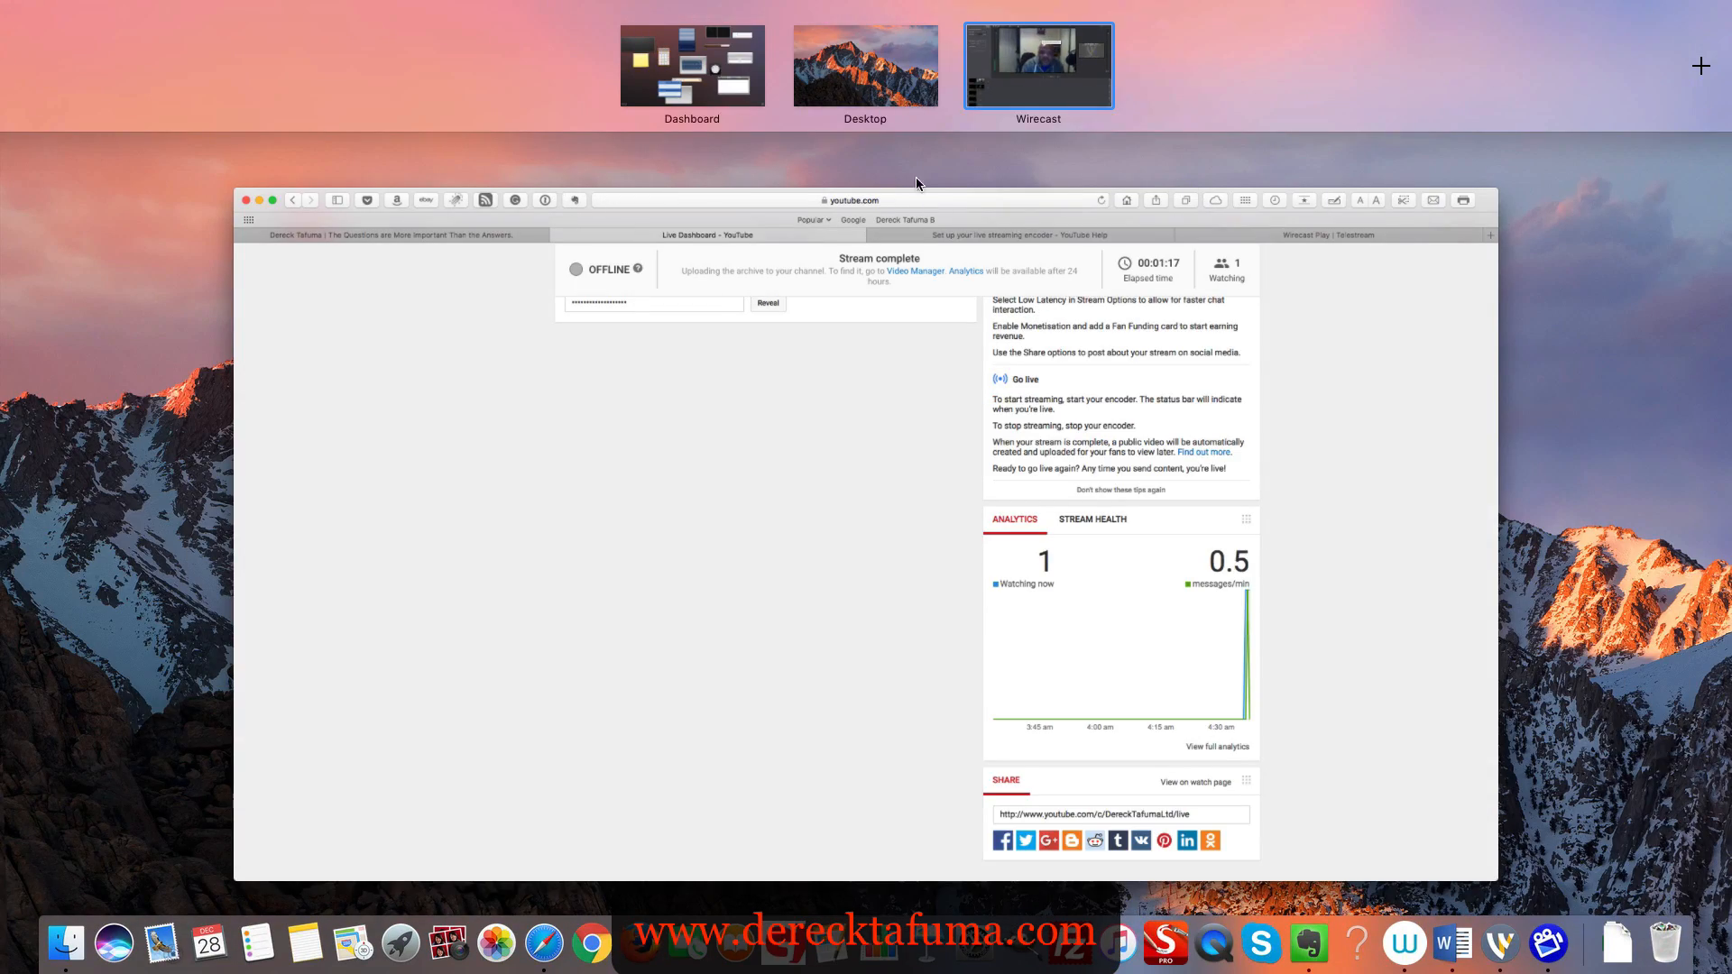
left_click(1307, 385)
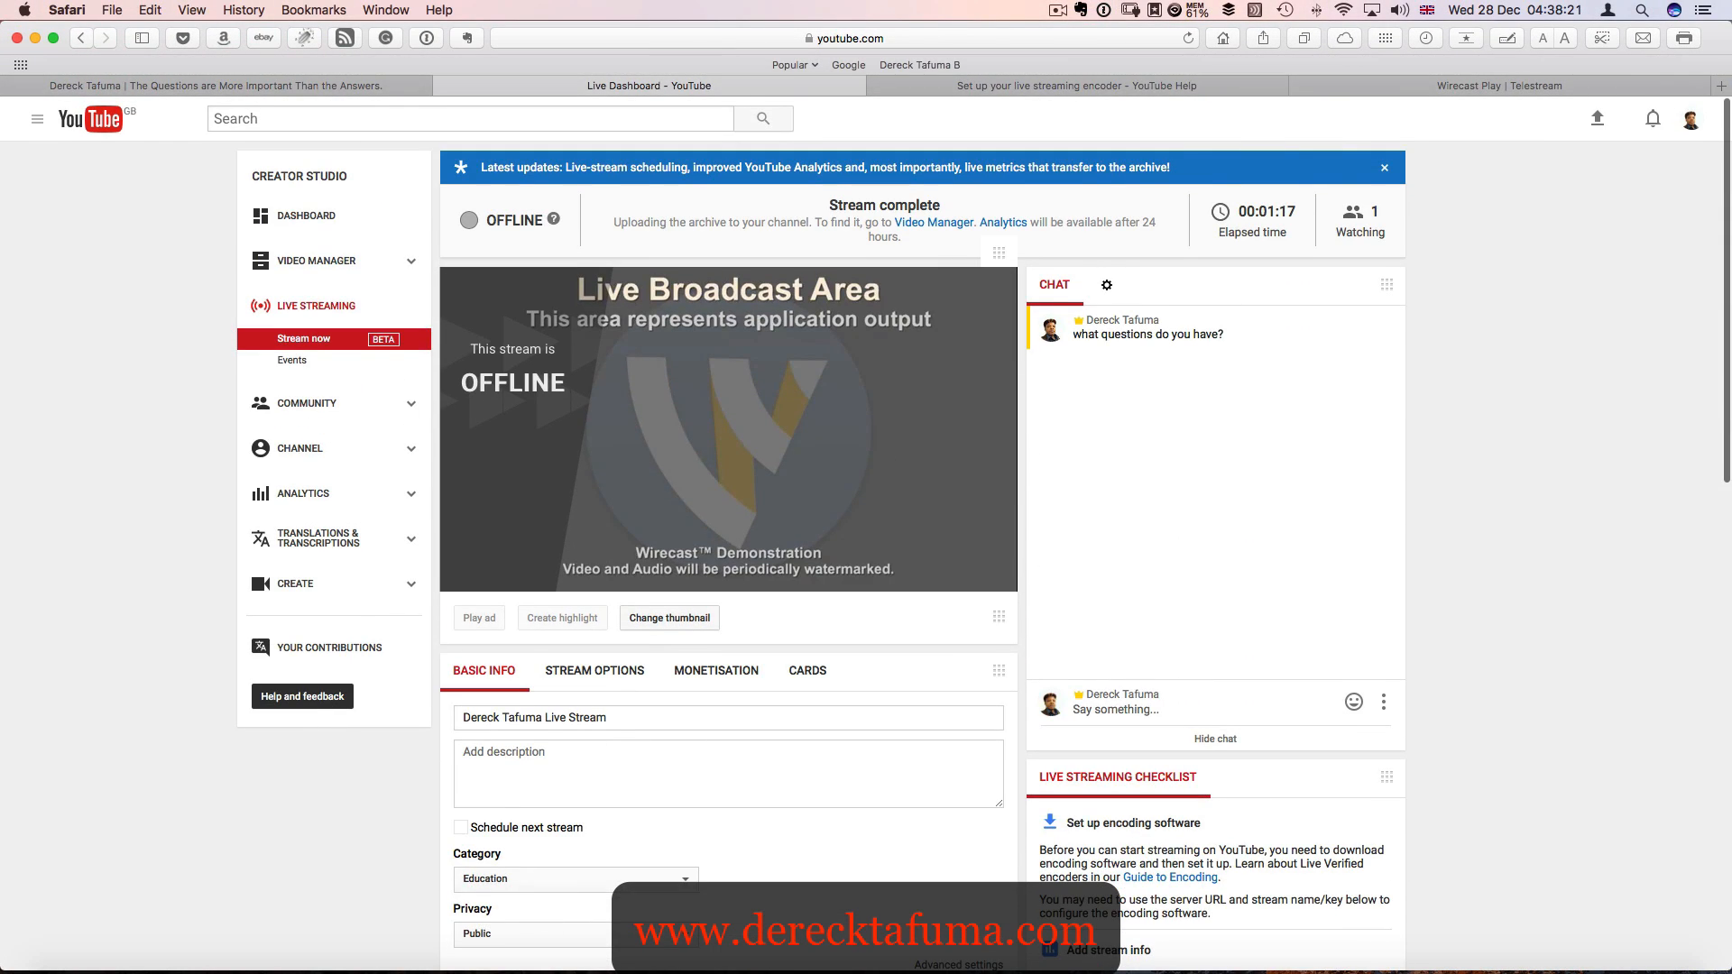
- Open the live streaming Events page and start scheduling a new event
scroll(866, 532, "down", 5)
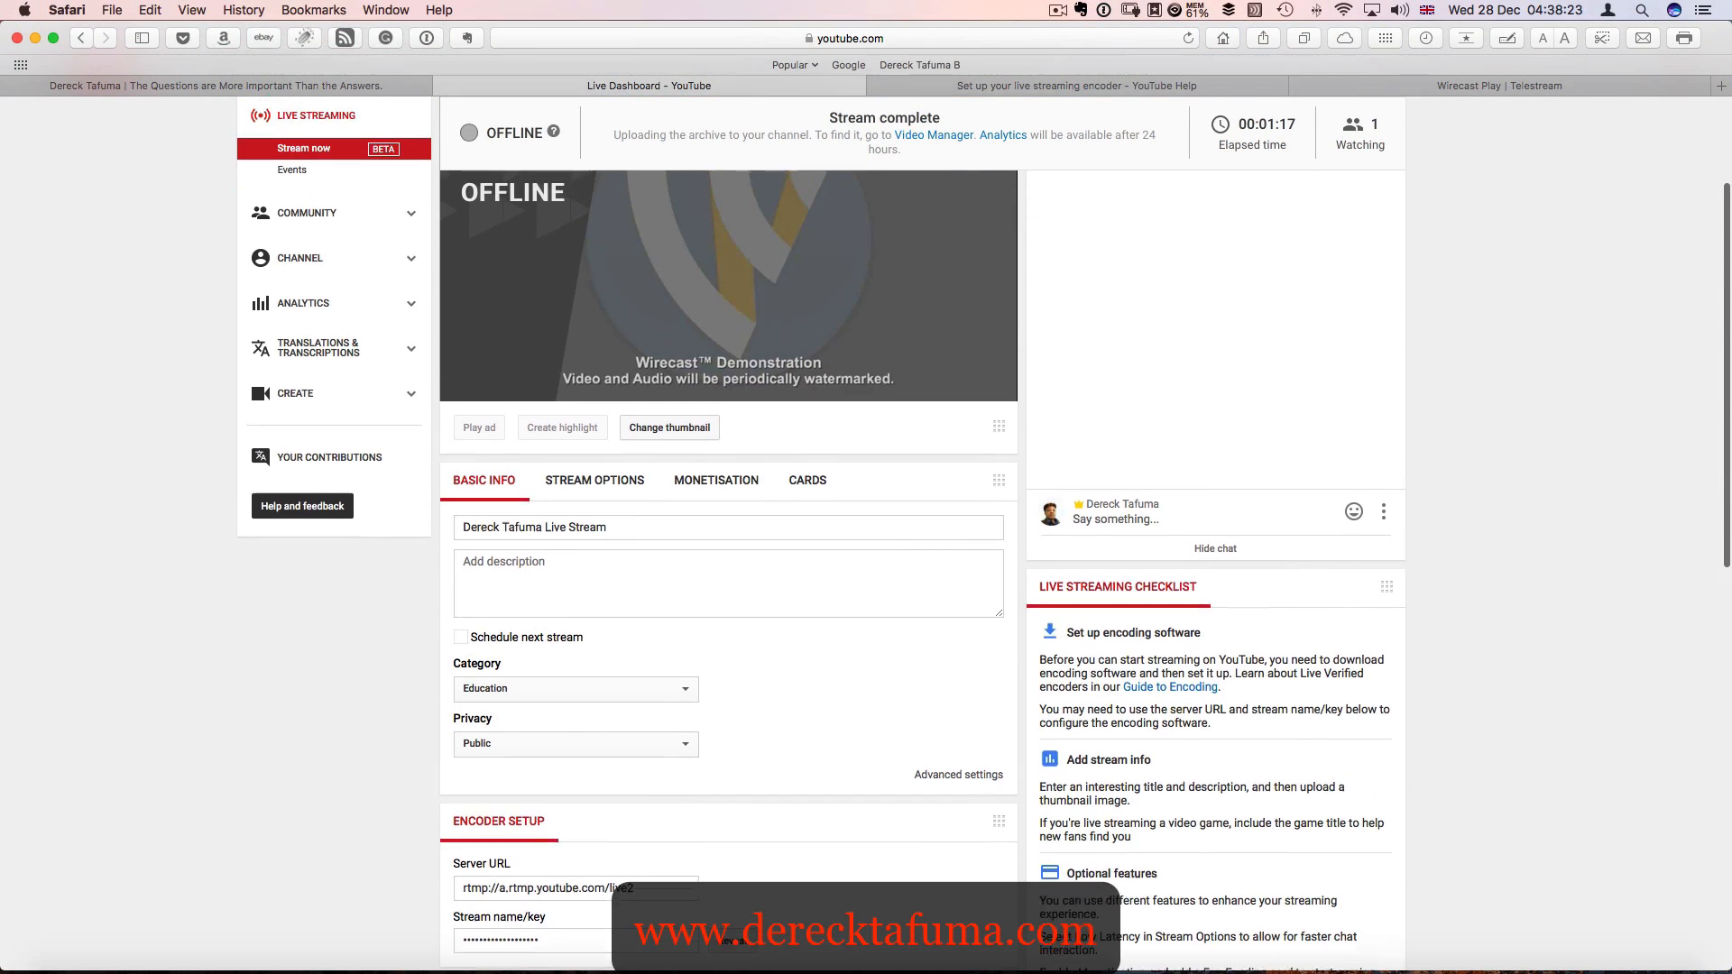
scroll(602, 341, "up", 2)
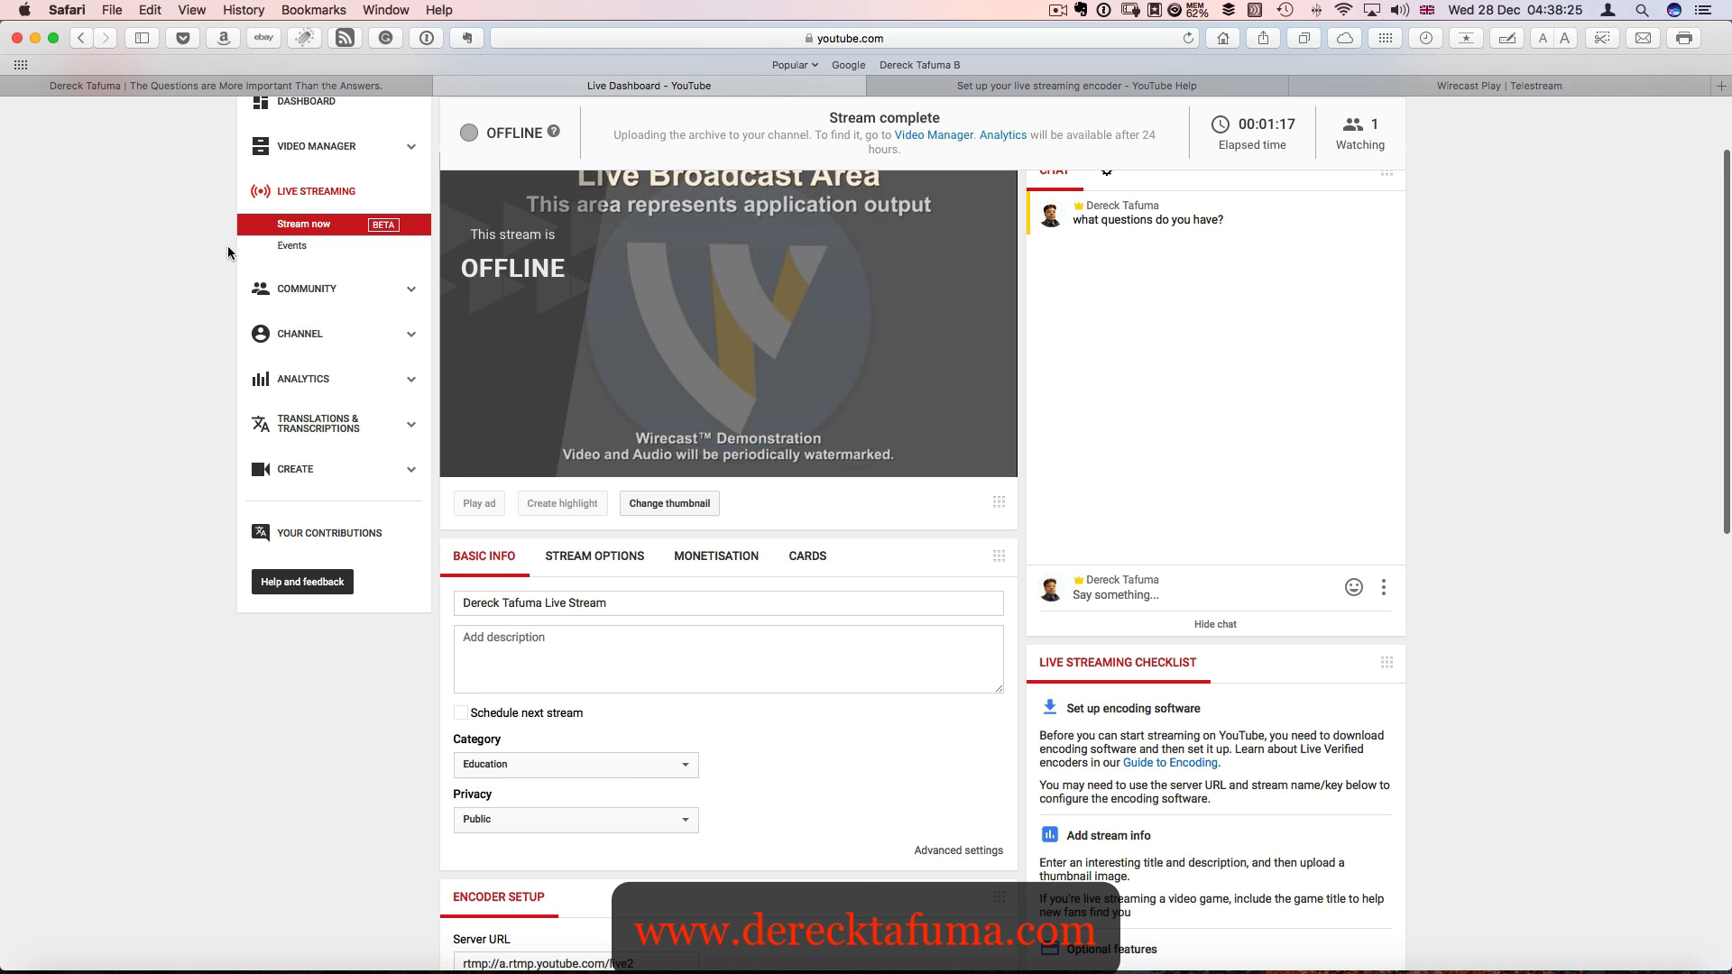
scroll(252, 255, "up", 5)
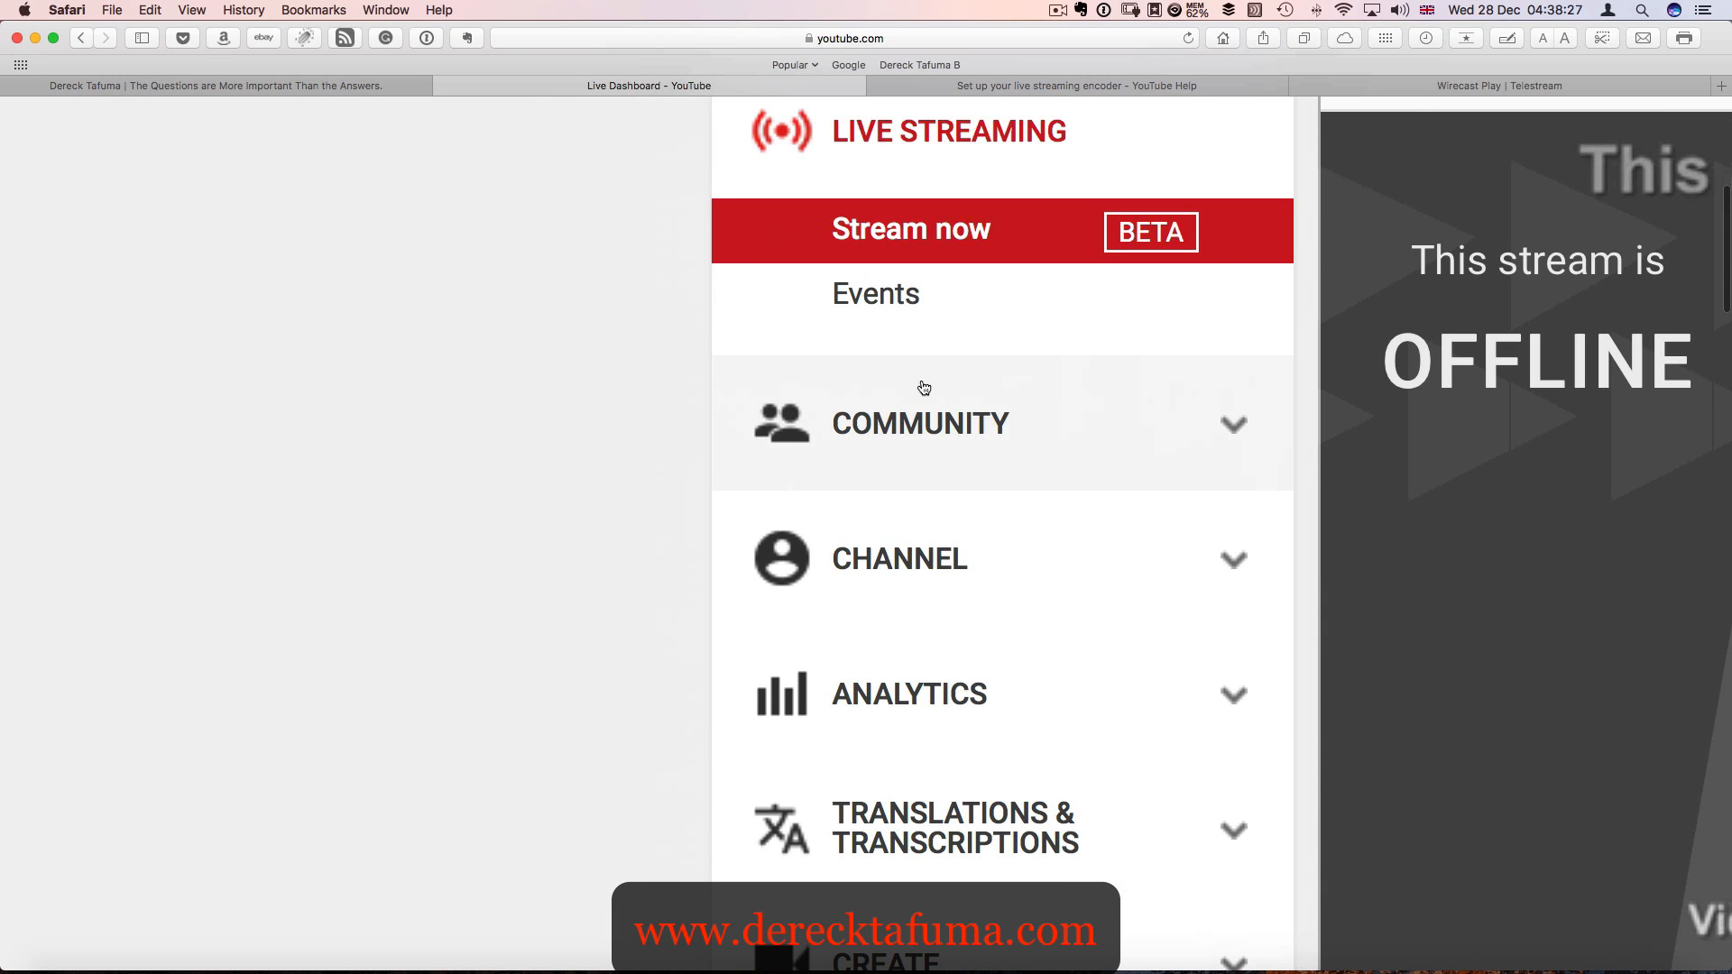
scroll(973, 491, "down", 4)
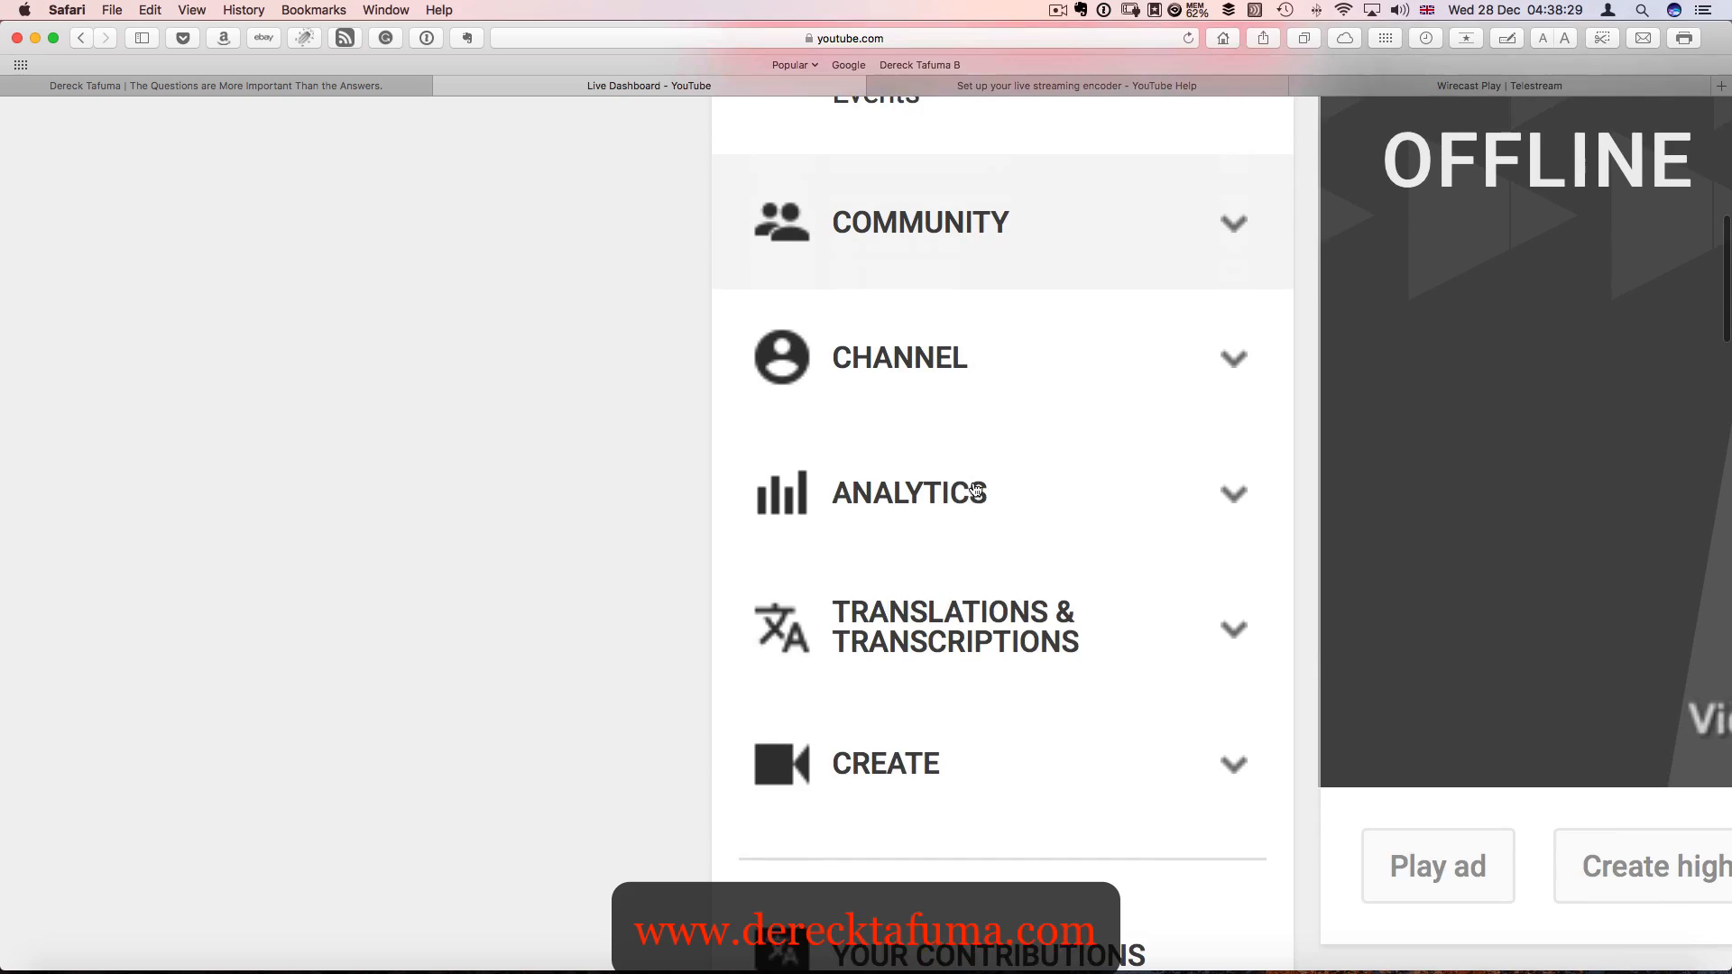
scroll(975, 491, "up", 8)
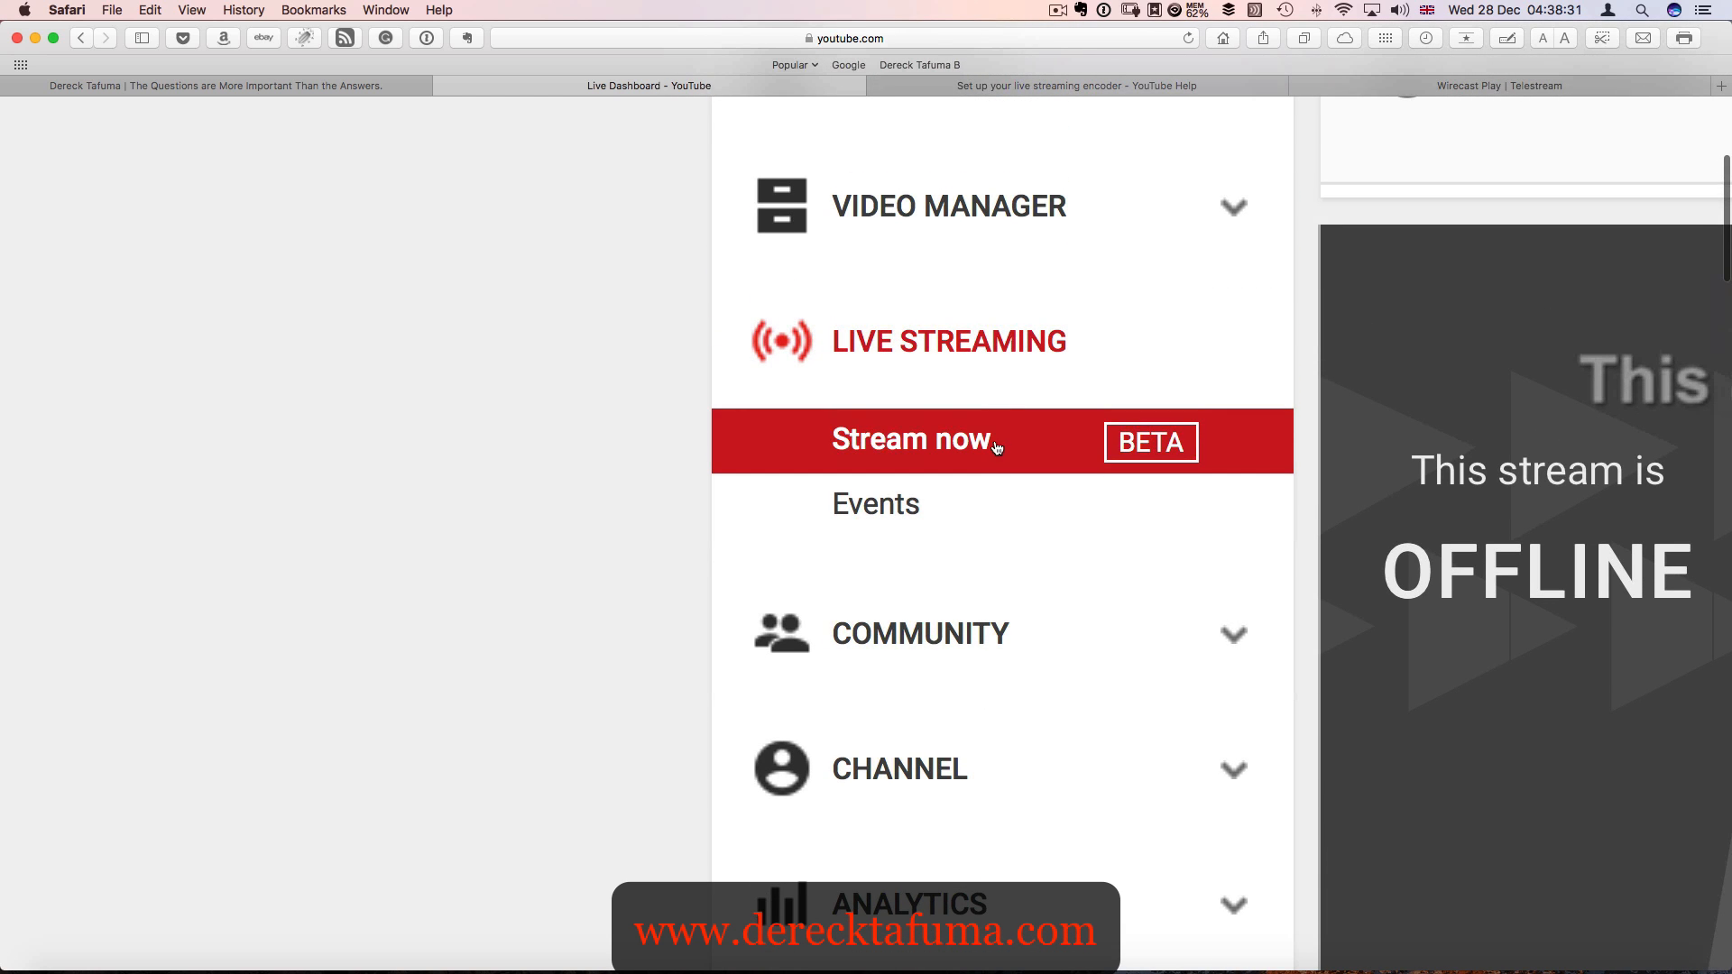
left_click(897, 506)
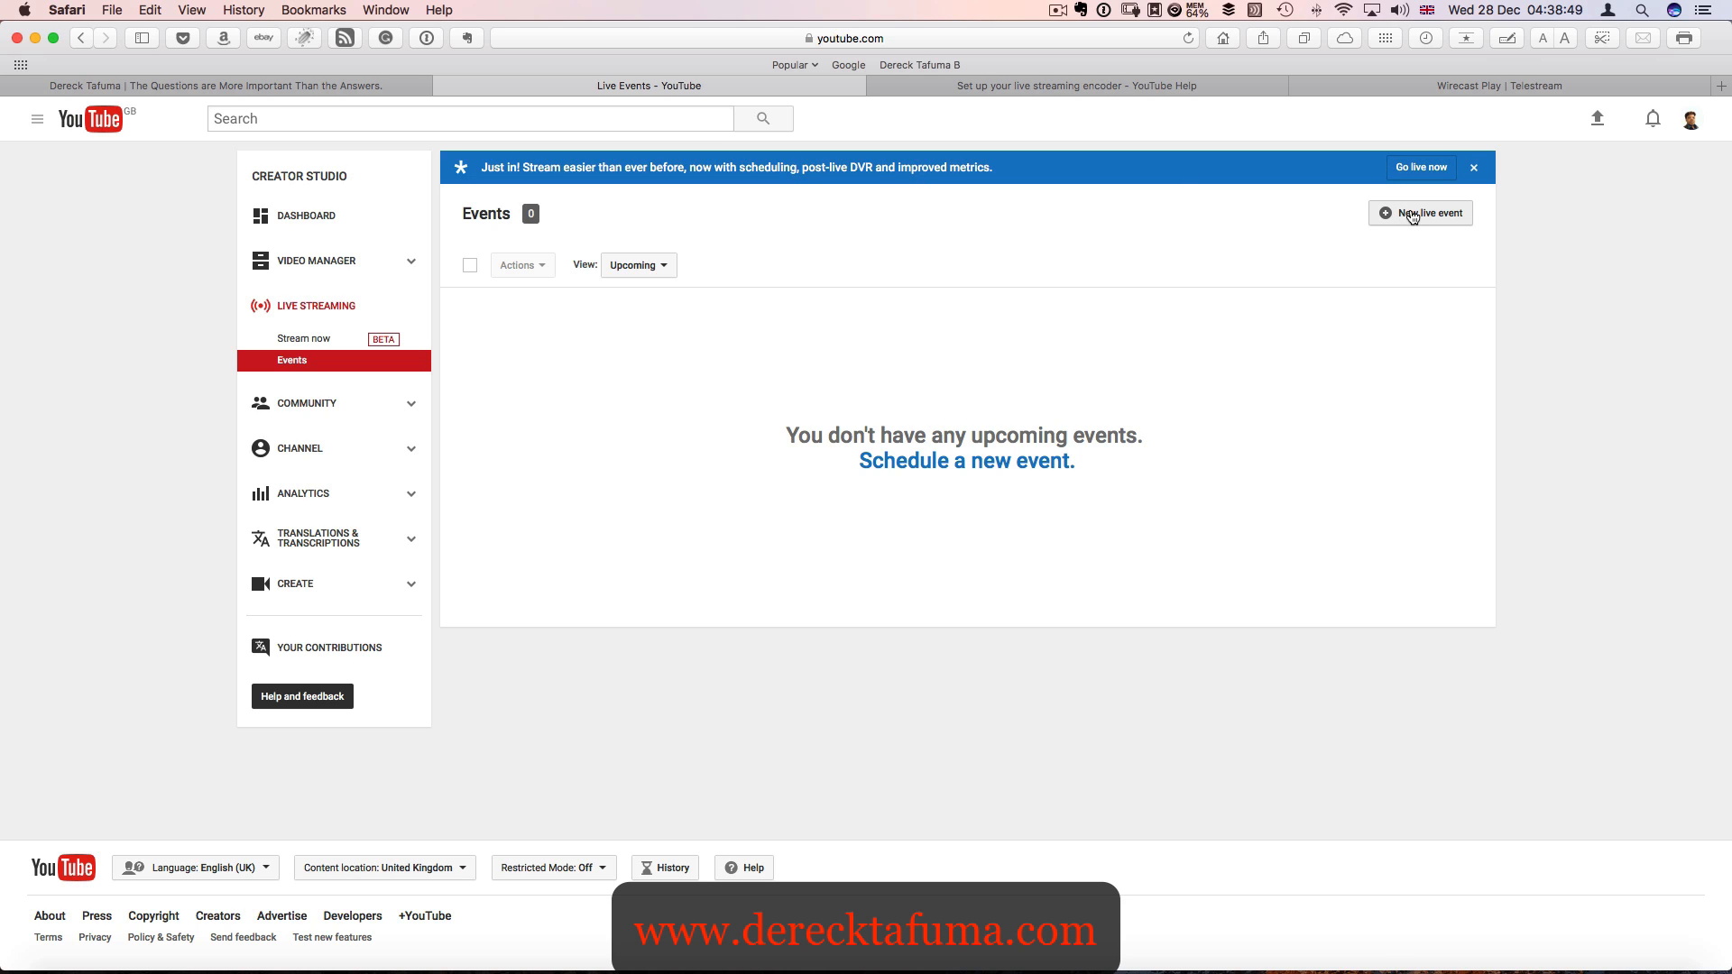
left_click(962, 462)
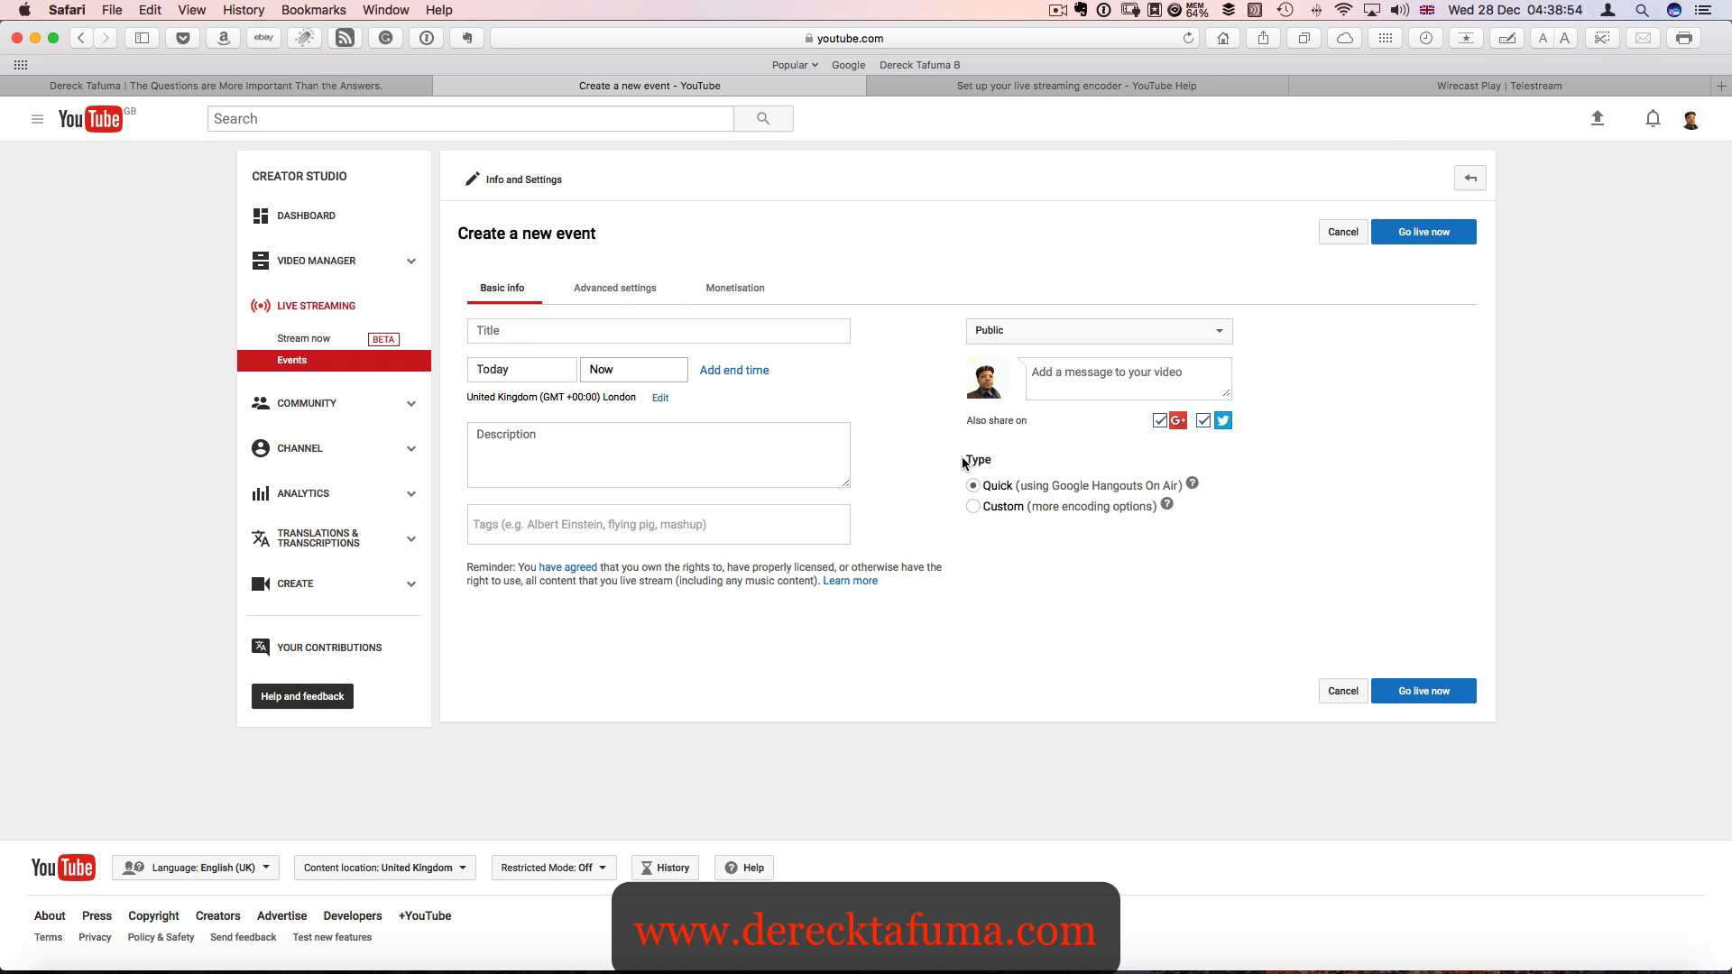
- Title the new live event "Upcoming Stream"
left_click(518, 330)
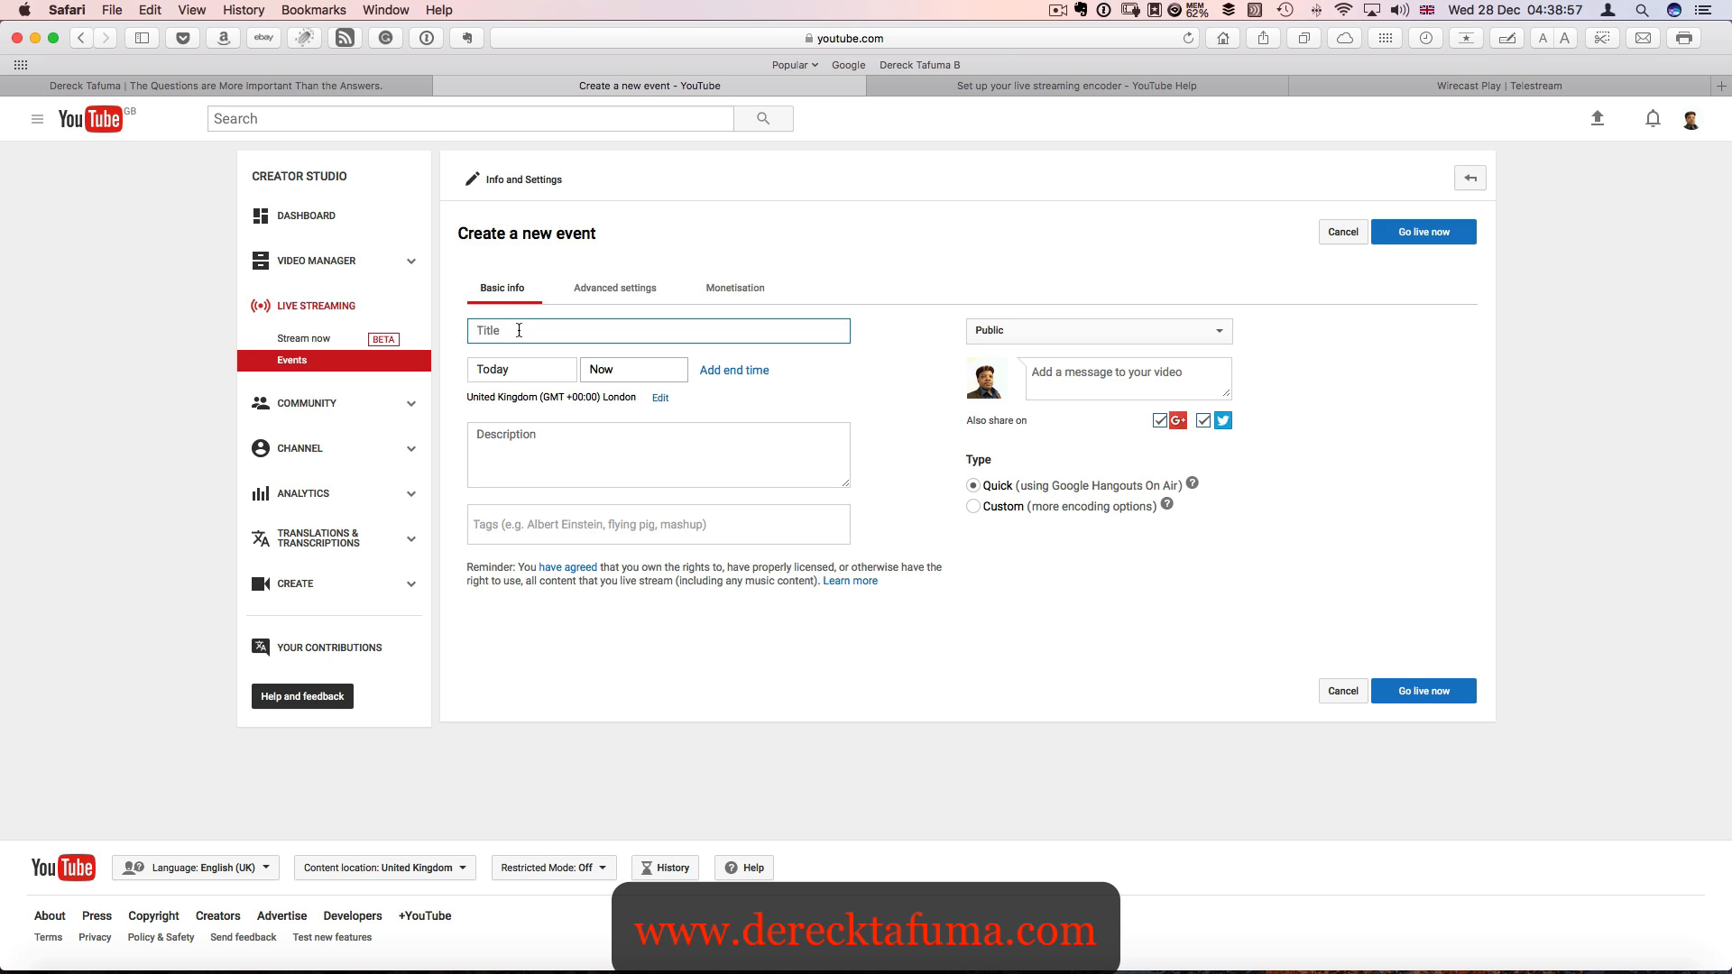
type("Upcomin")
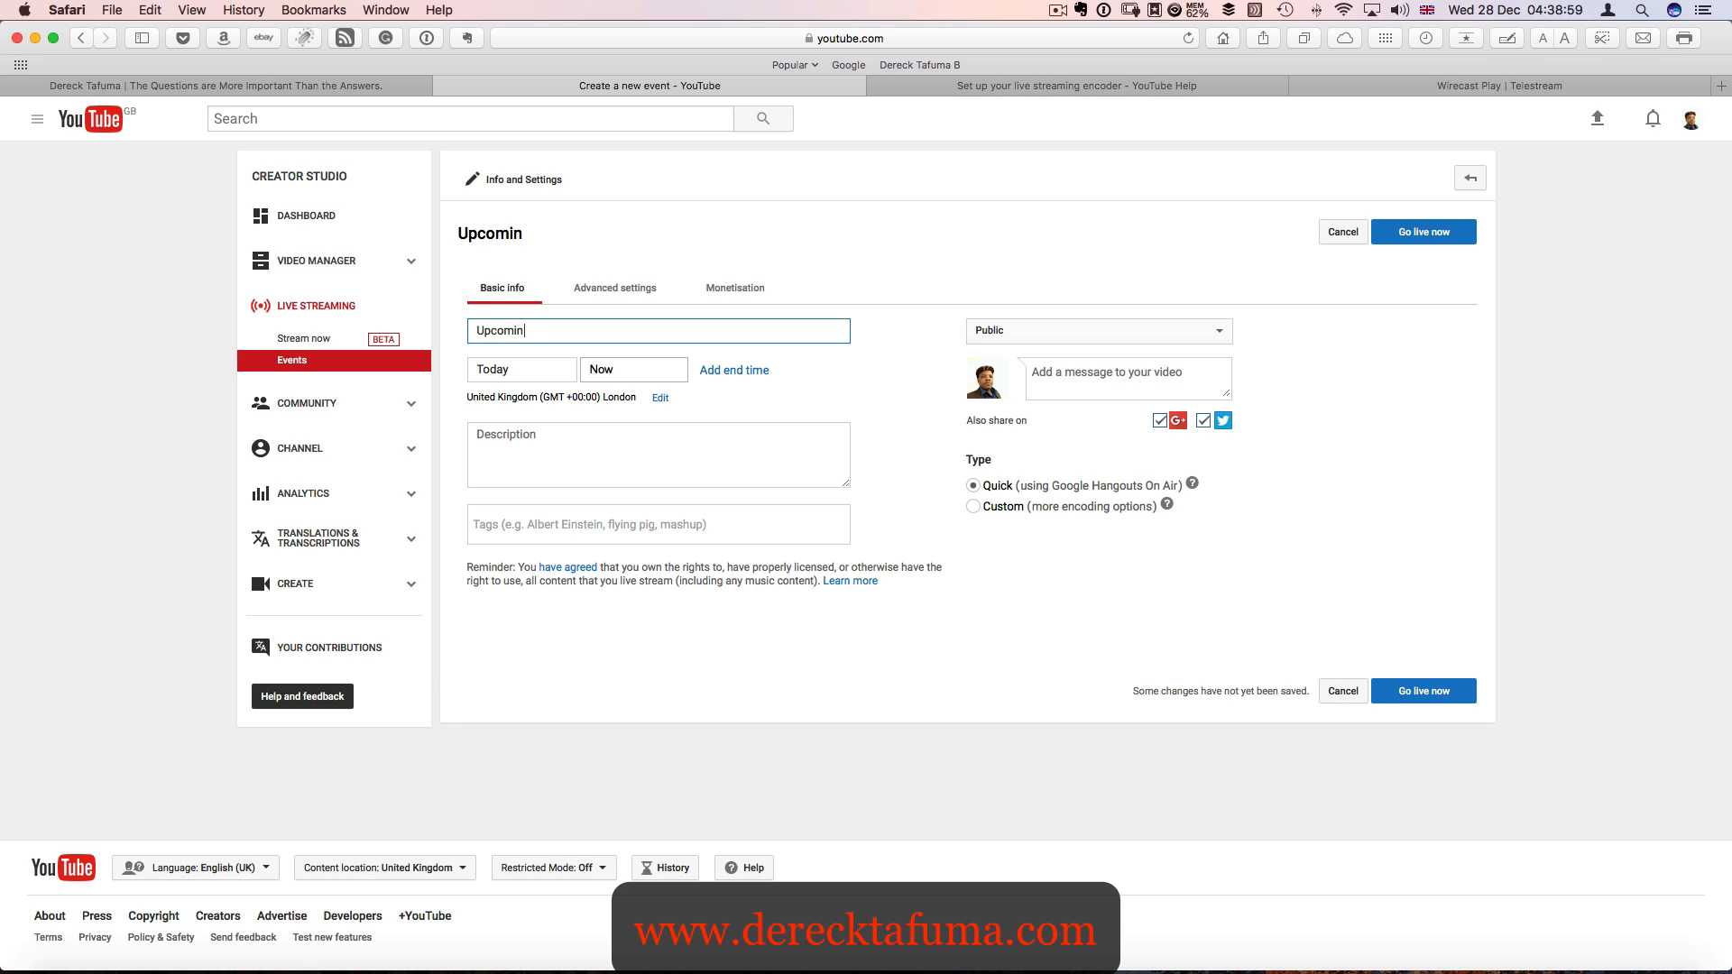
type("g Stream")
- Schedule the event to start today at 8:00 and add an end time of 8:30
left_click(642, 368)
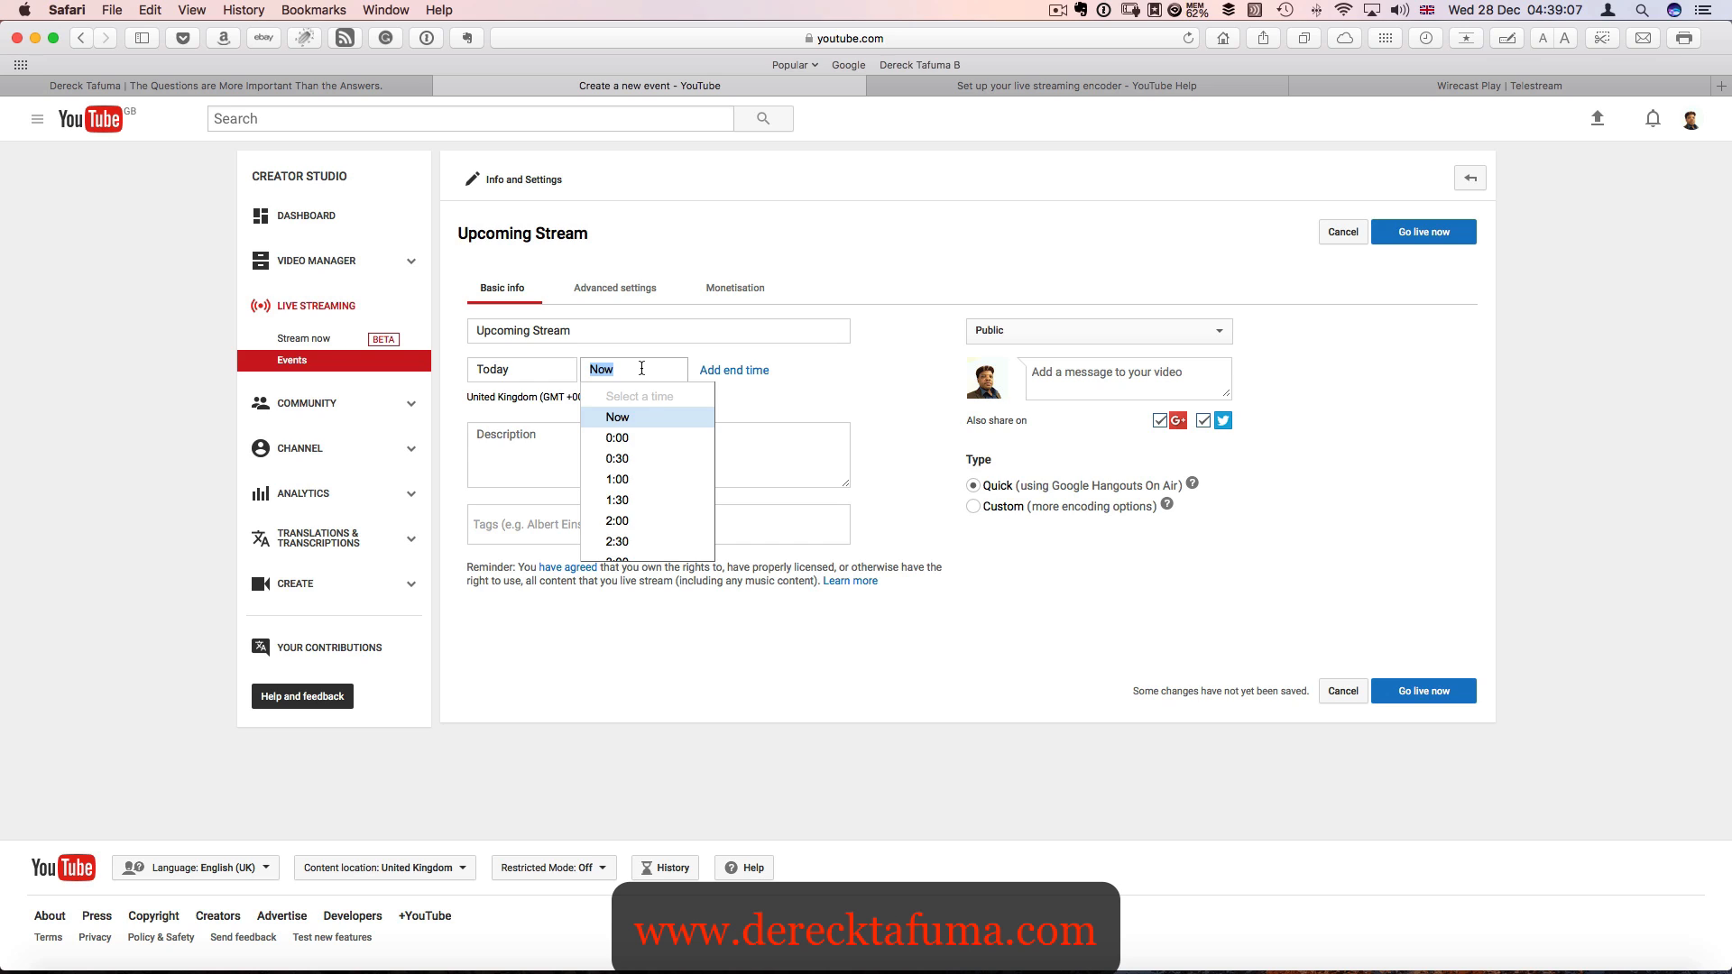
scroll(668, 532, "down", 5)
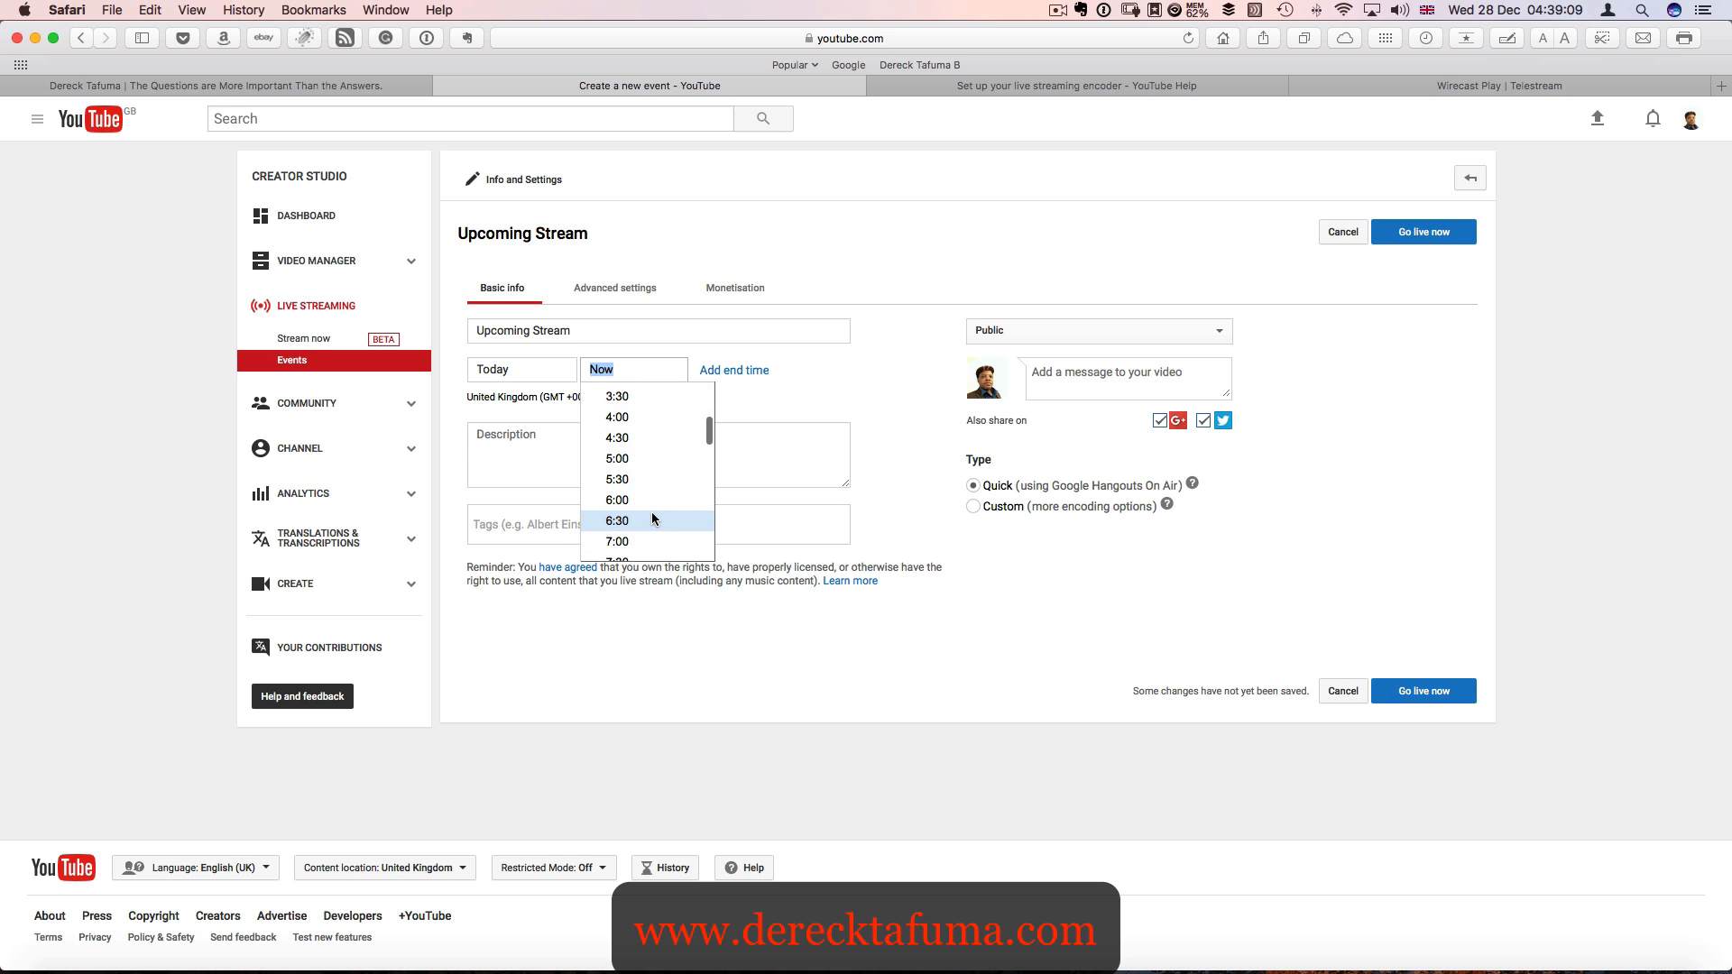
scroll(651, 514, "down", 3)
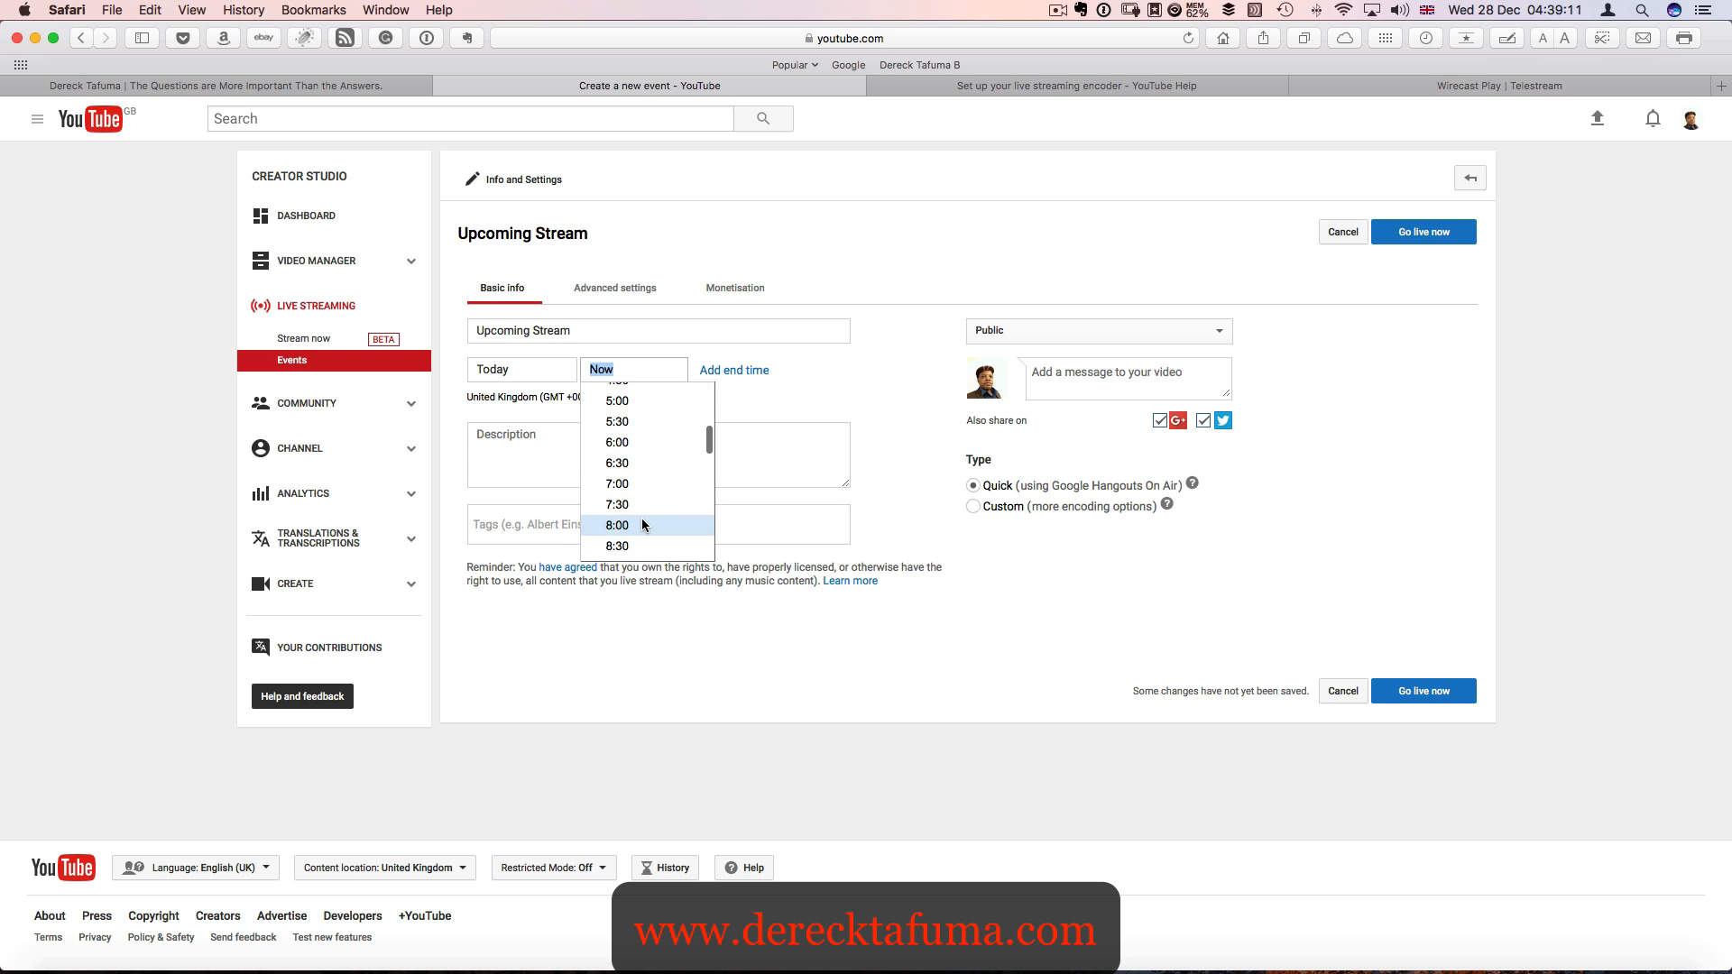
left_click(644, 525)
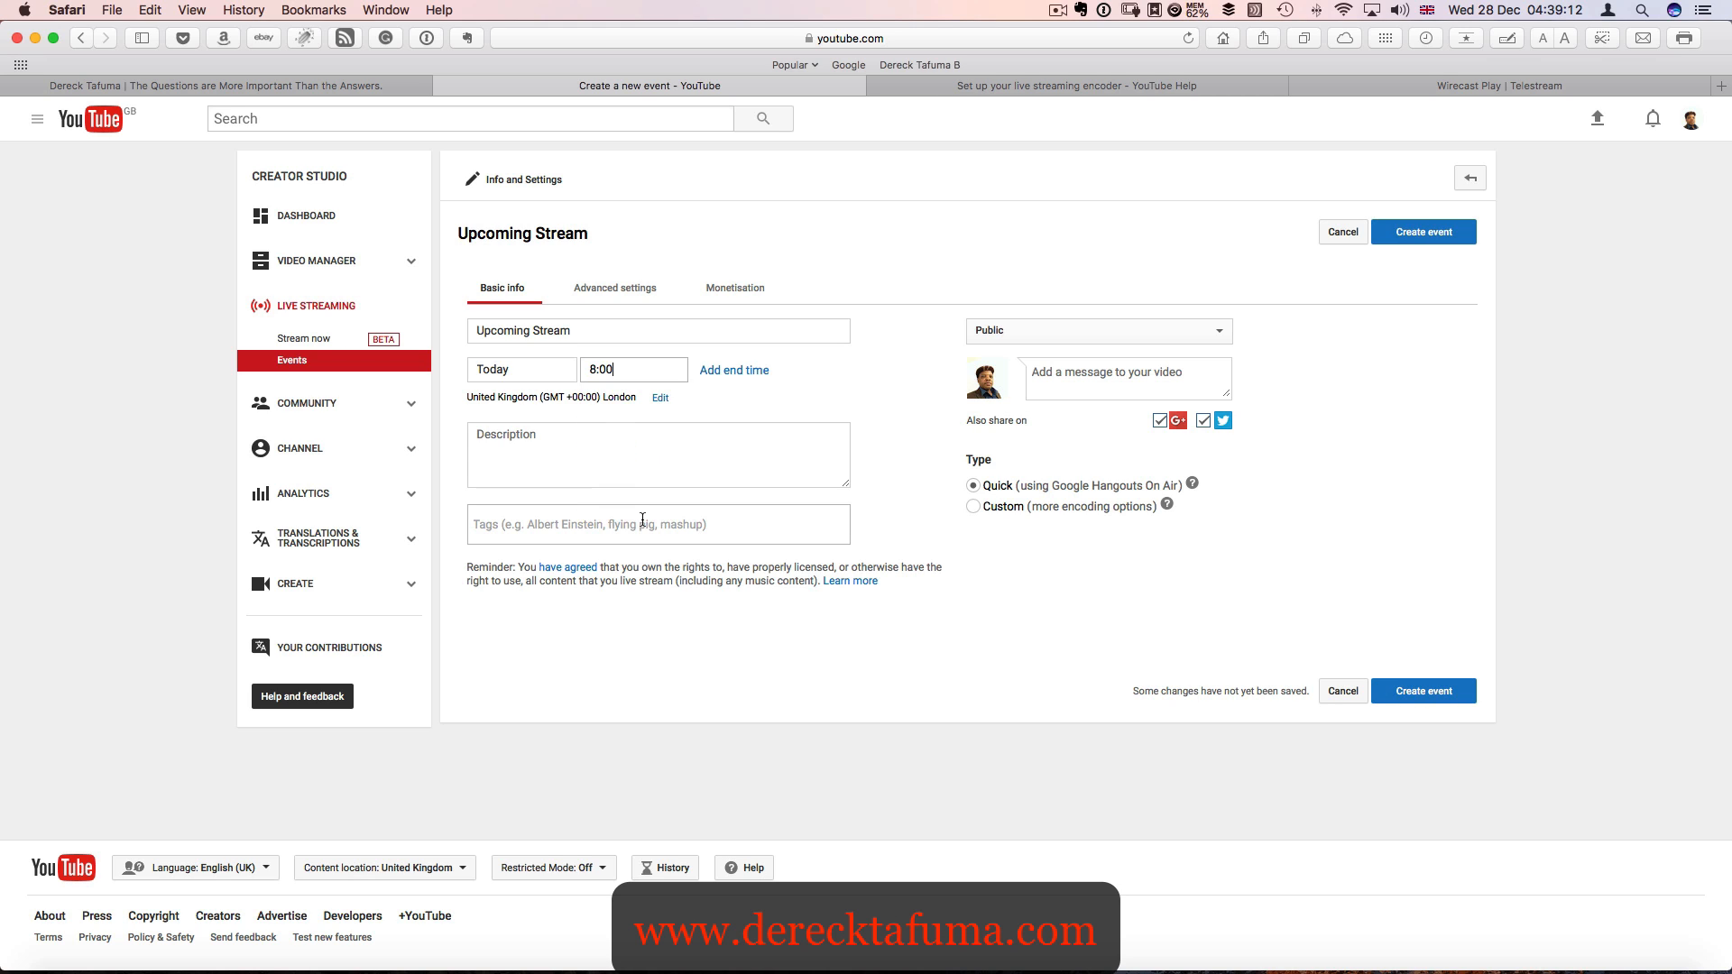
left_click(721, 372)
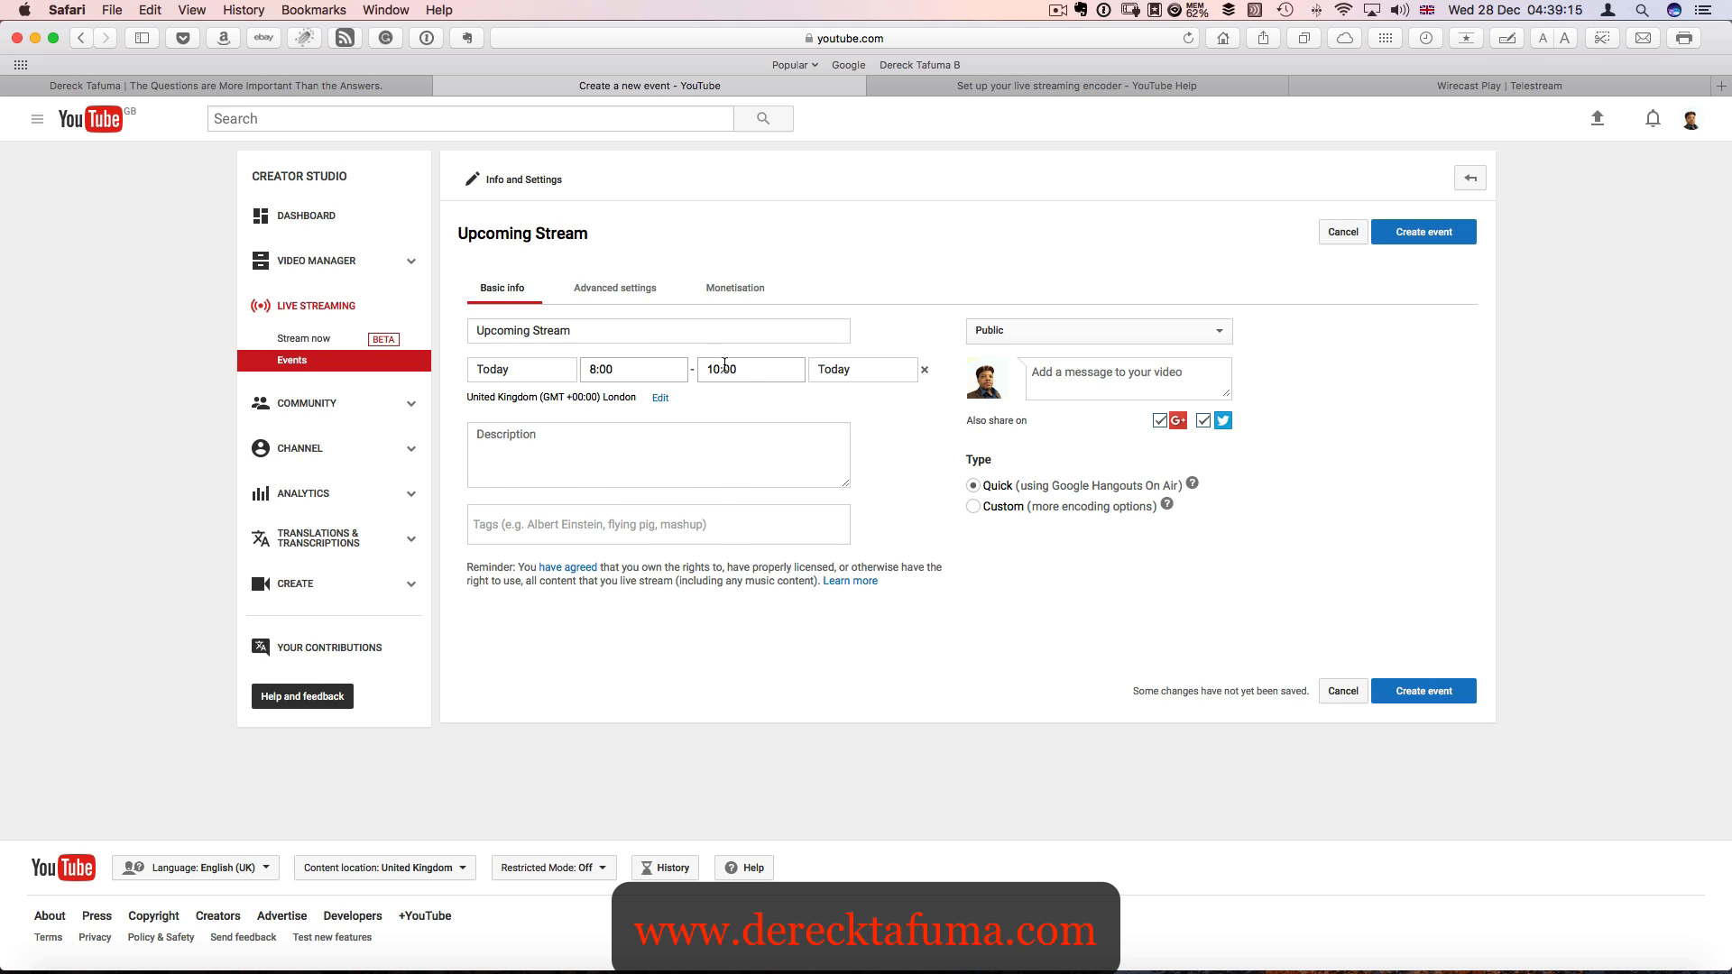
left_click(754, 375)
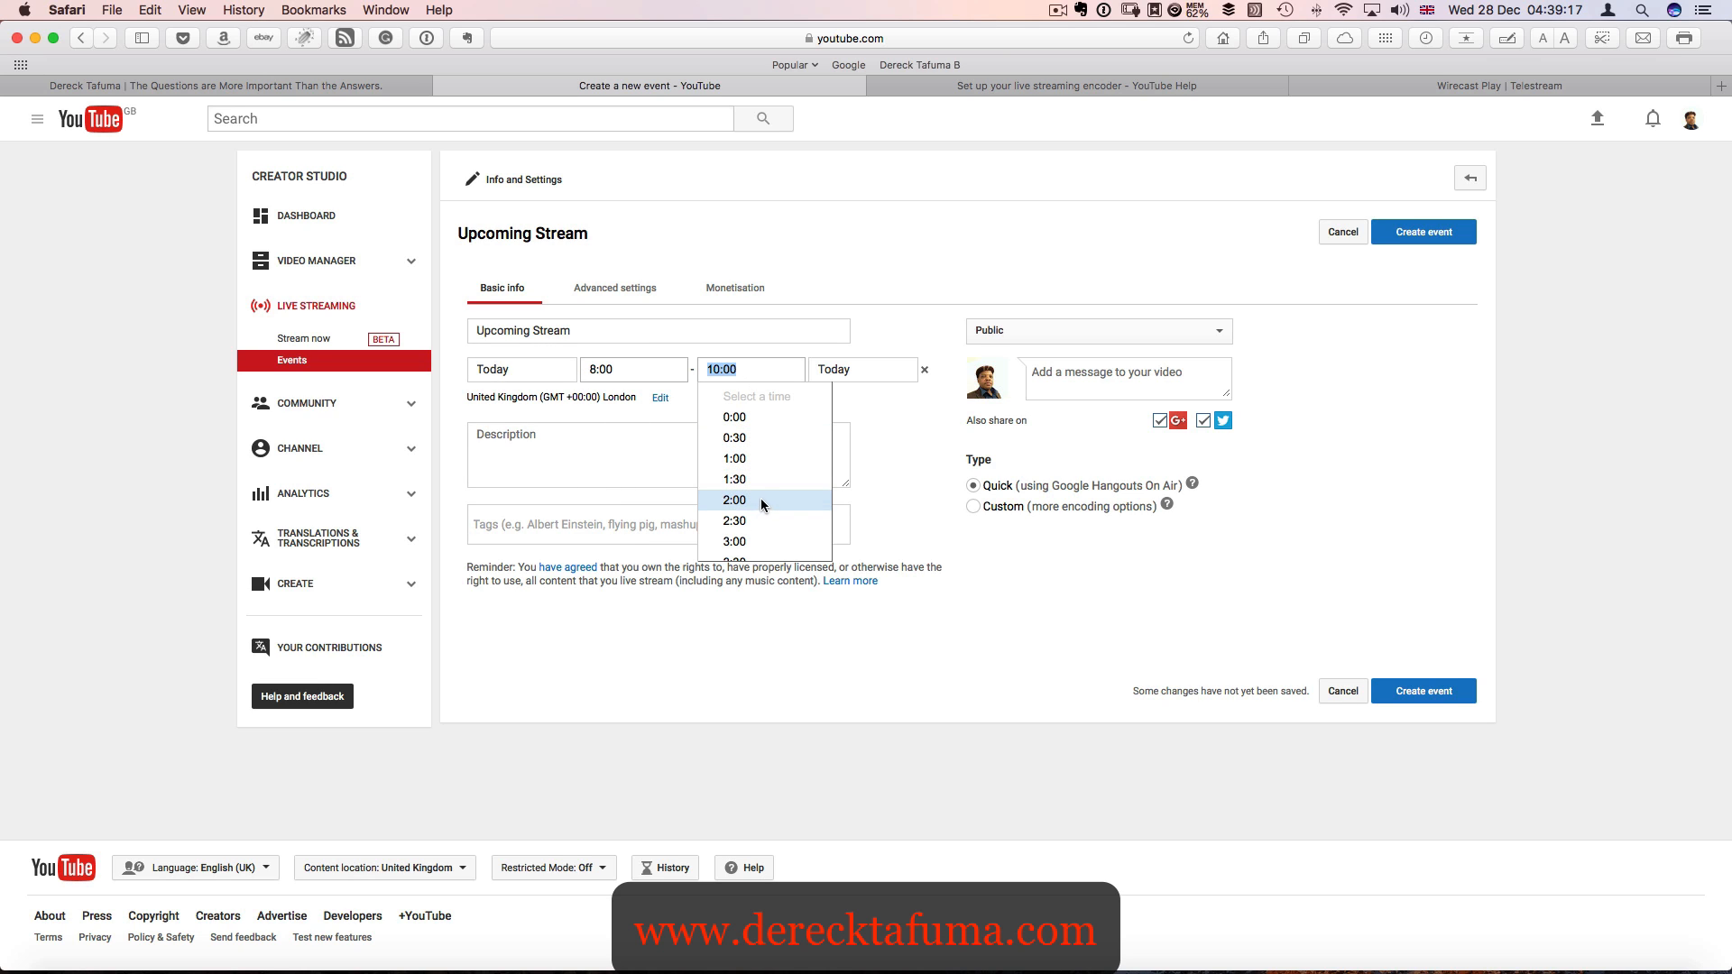
scroll(761, 498, "down", 5)
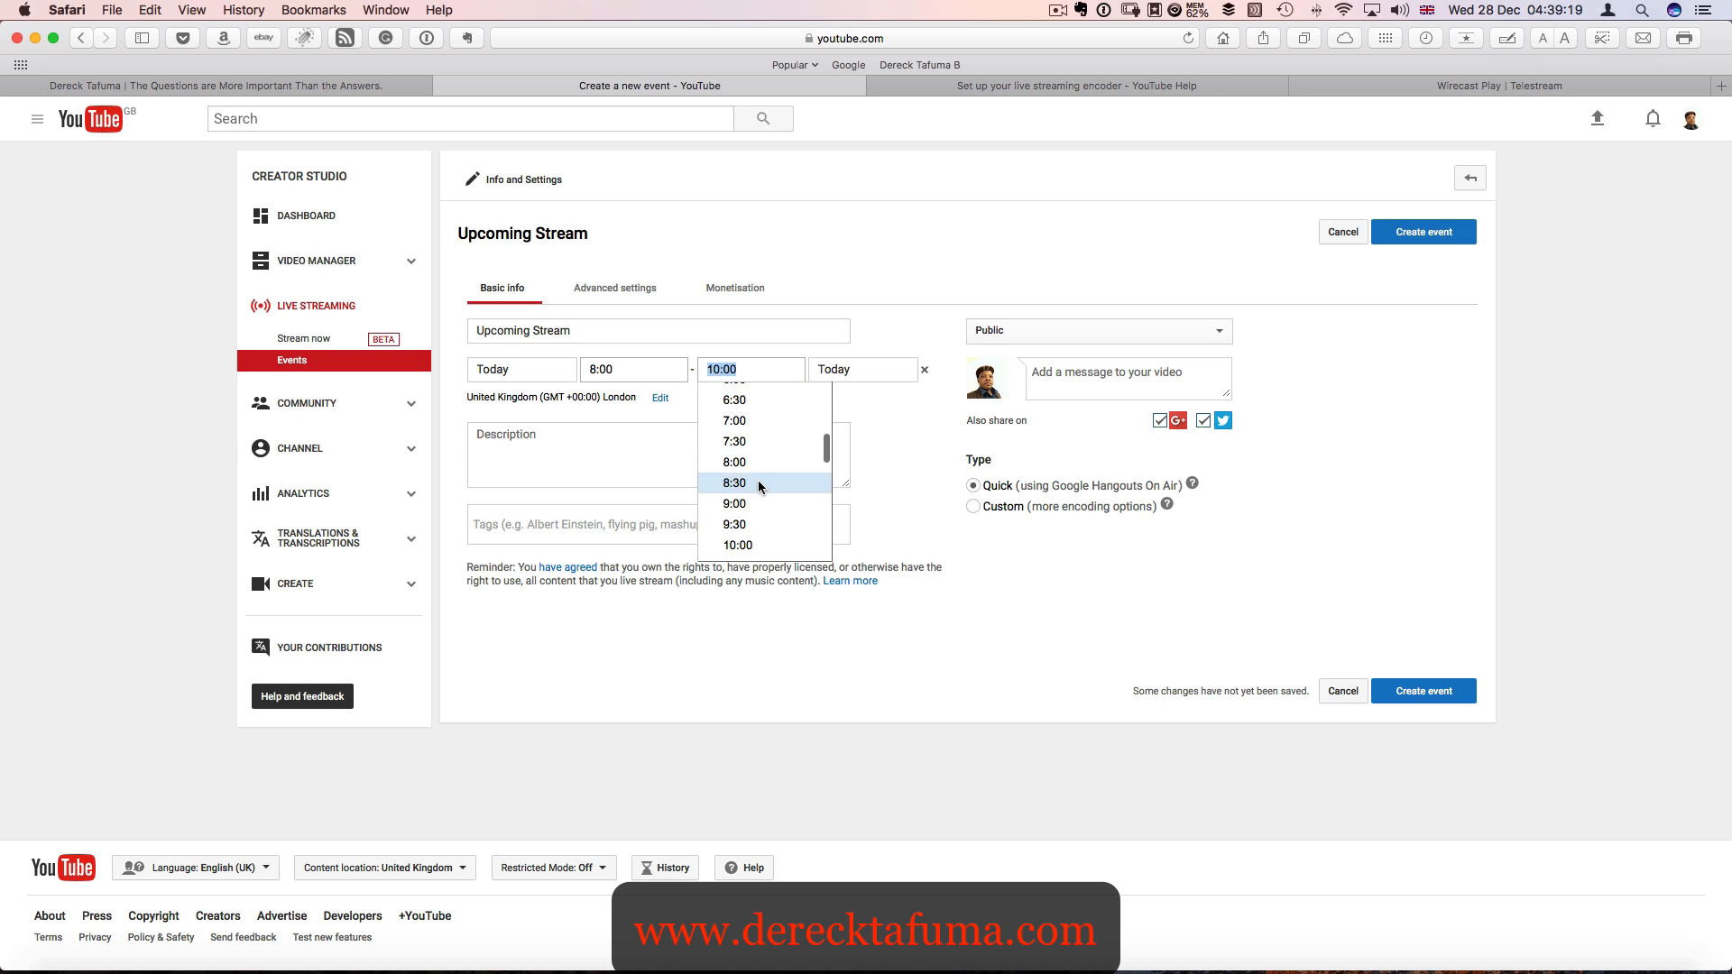
left_click(759, 479)
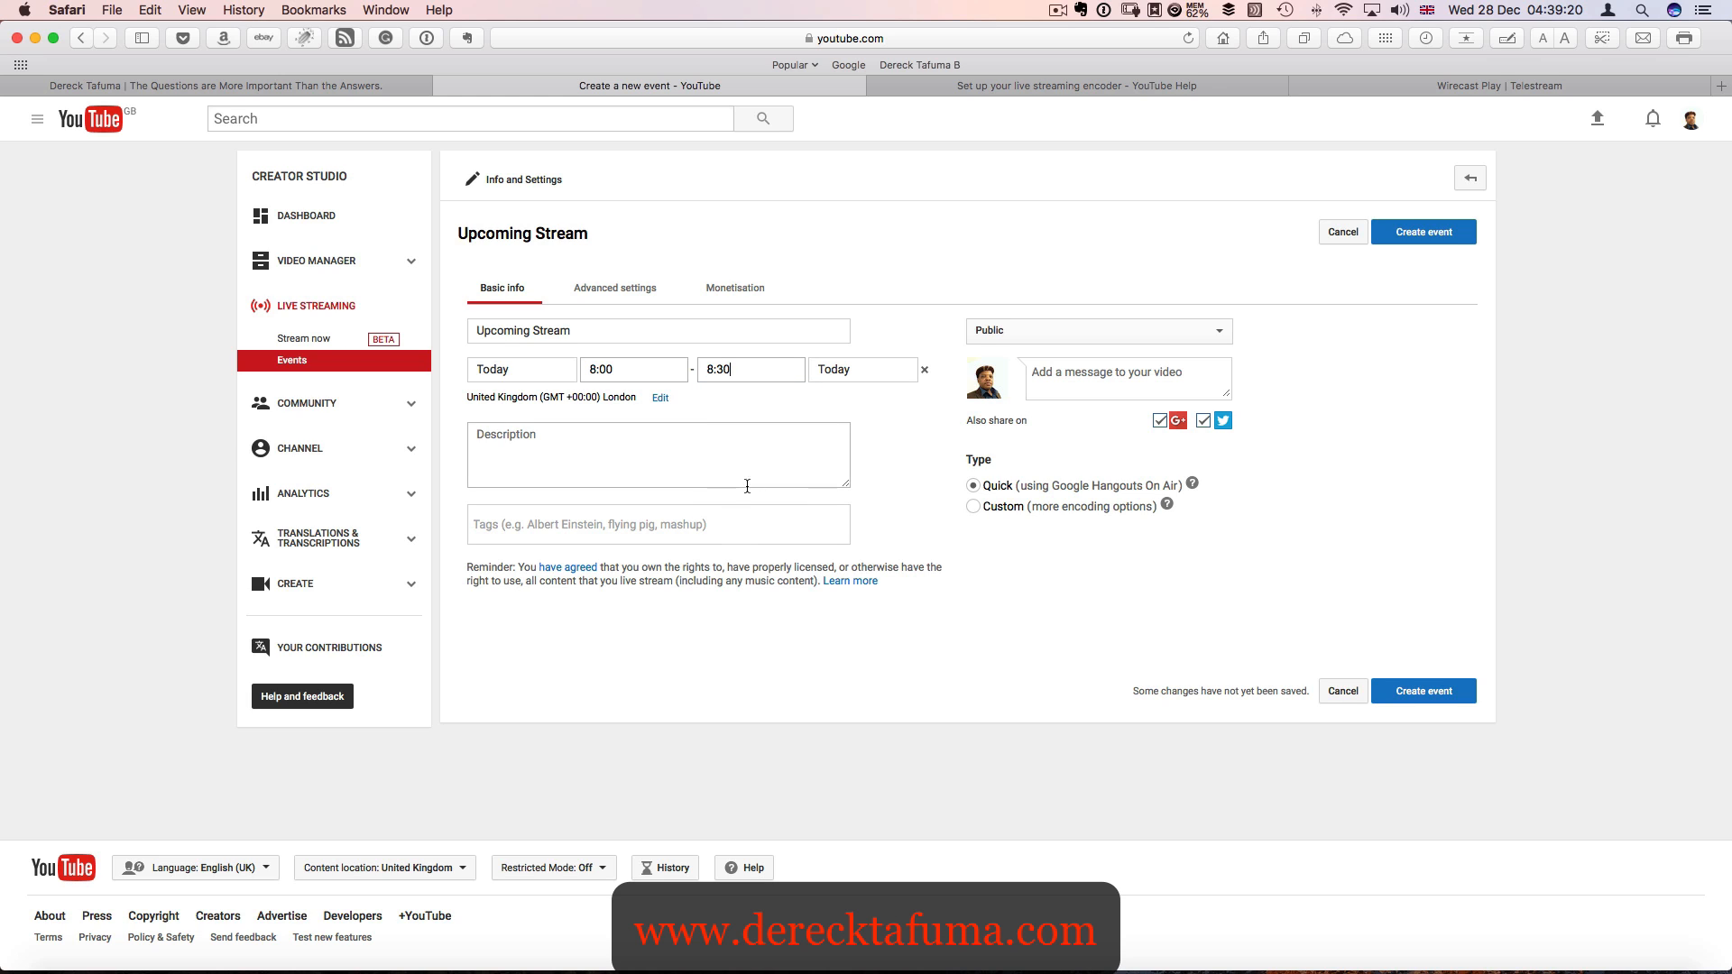
- Enter the event description "This will a live on the new physics specification"
left_click(601, 460)
type("This will a")
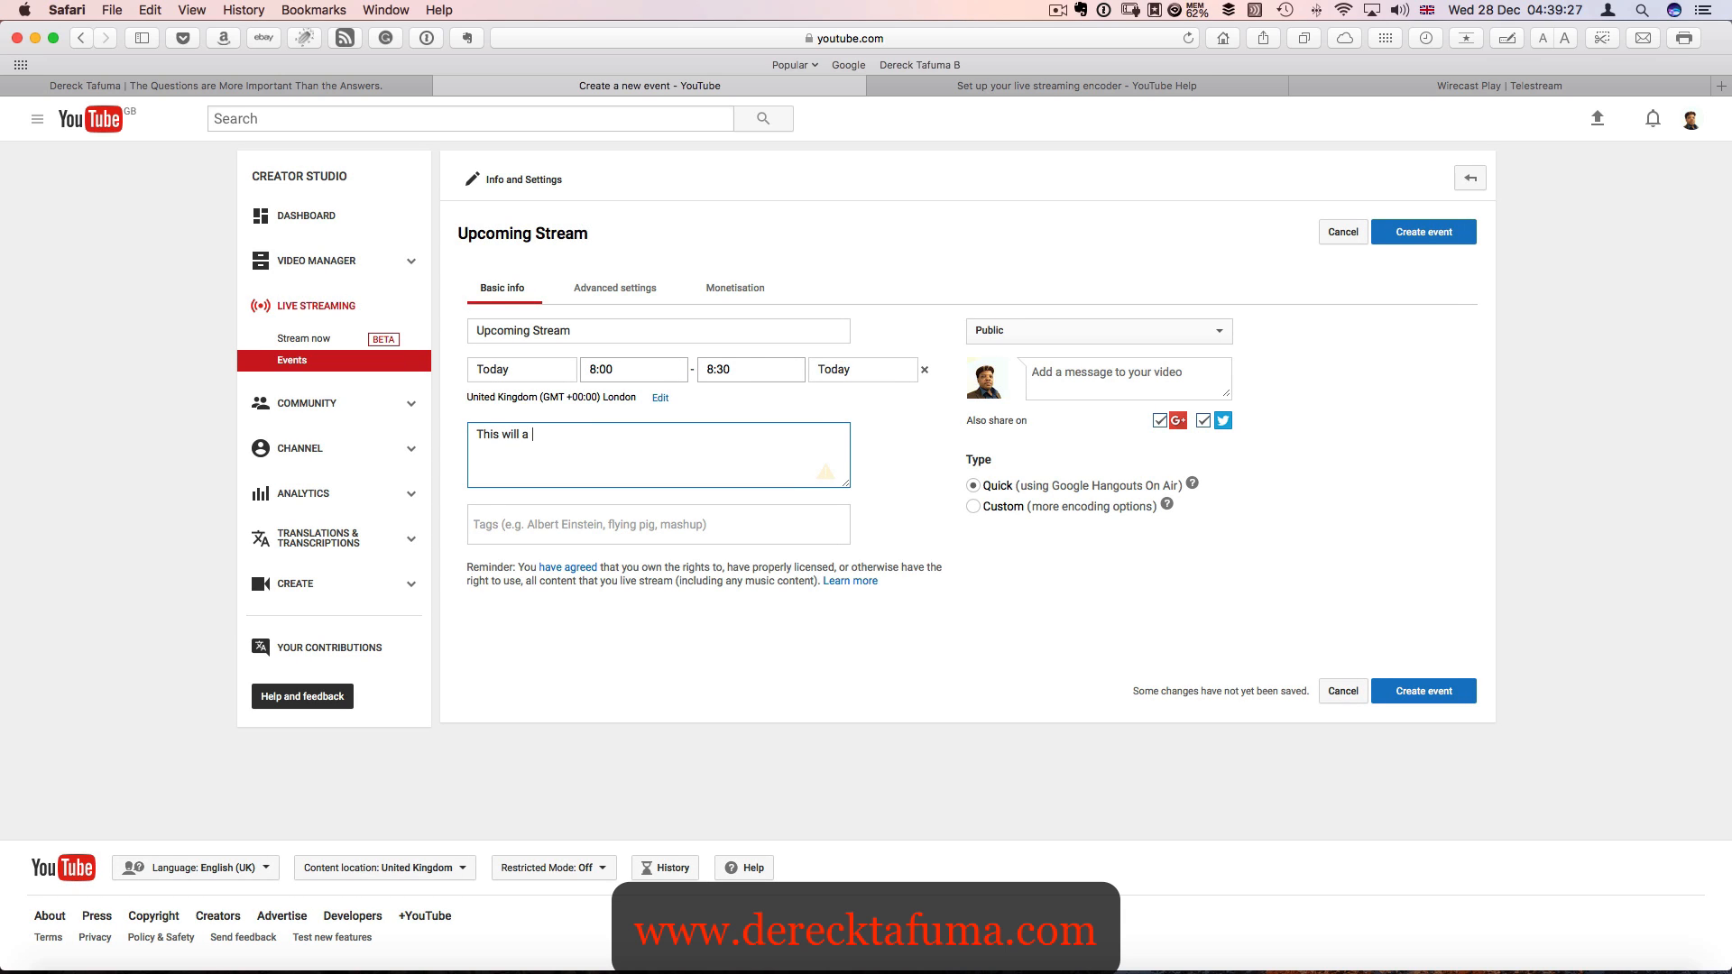
type(" live on the new physics specification")
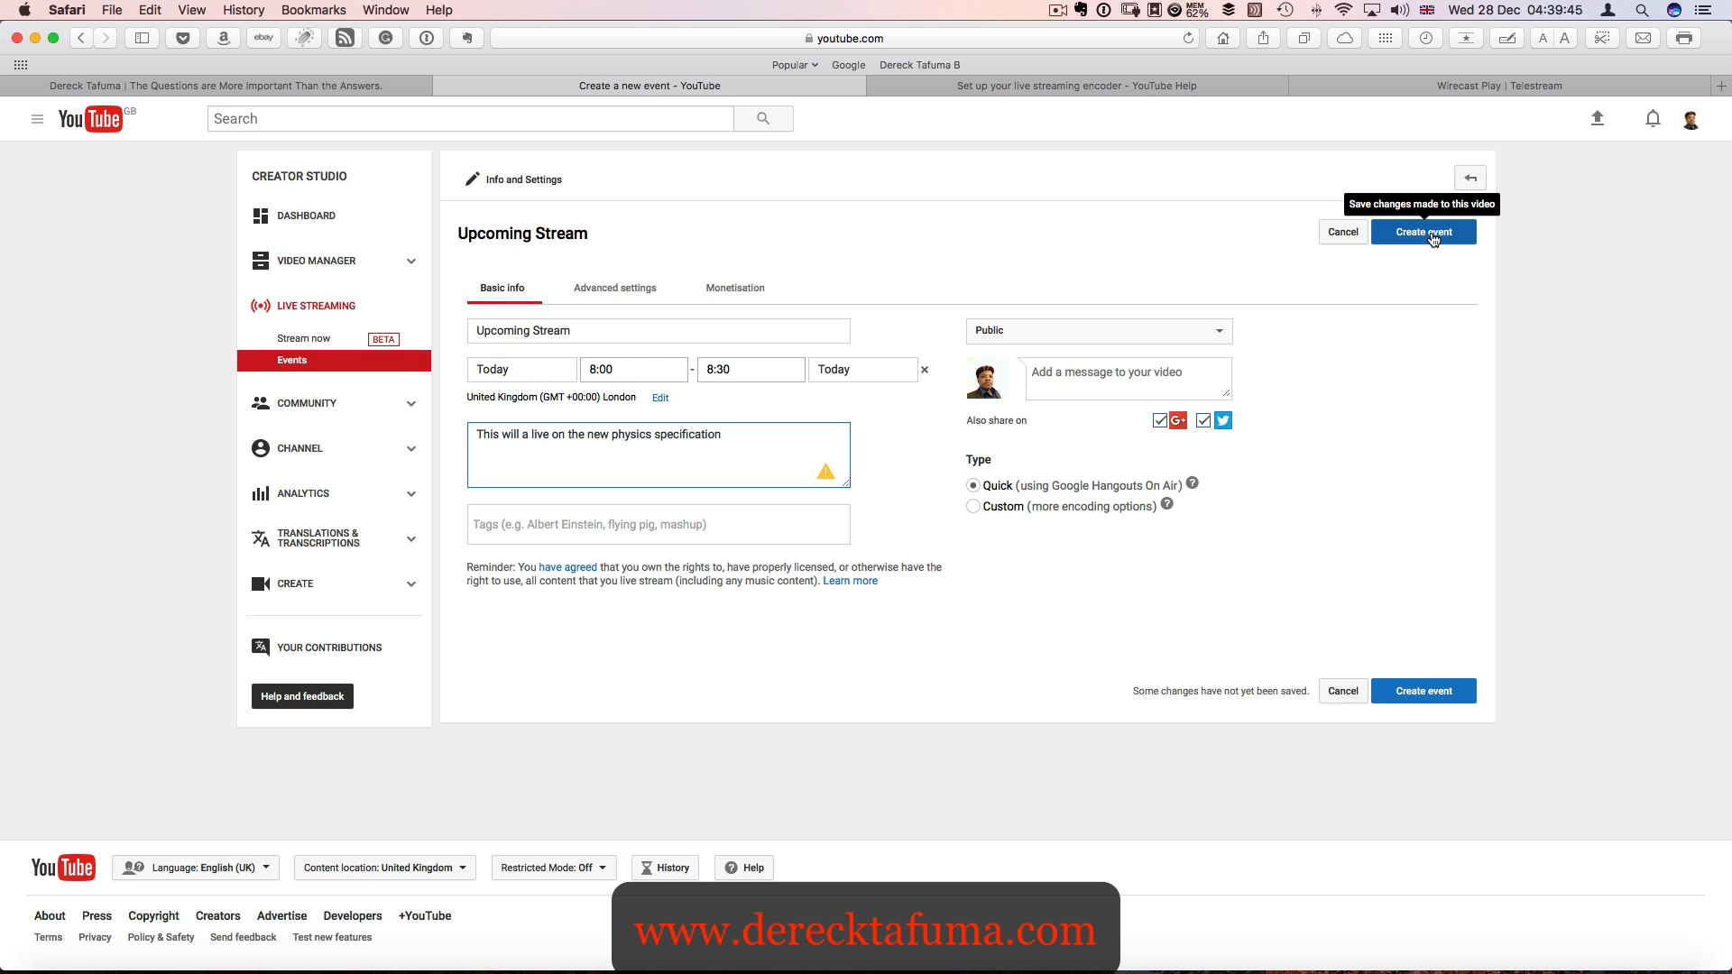
- Add the tags "physics" and "2017 specification" to the event
left_click(597, 521)
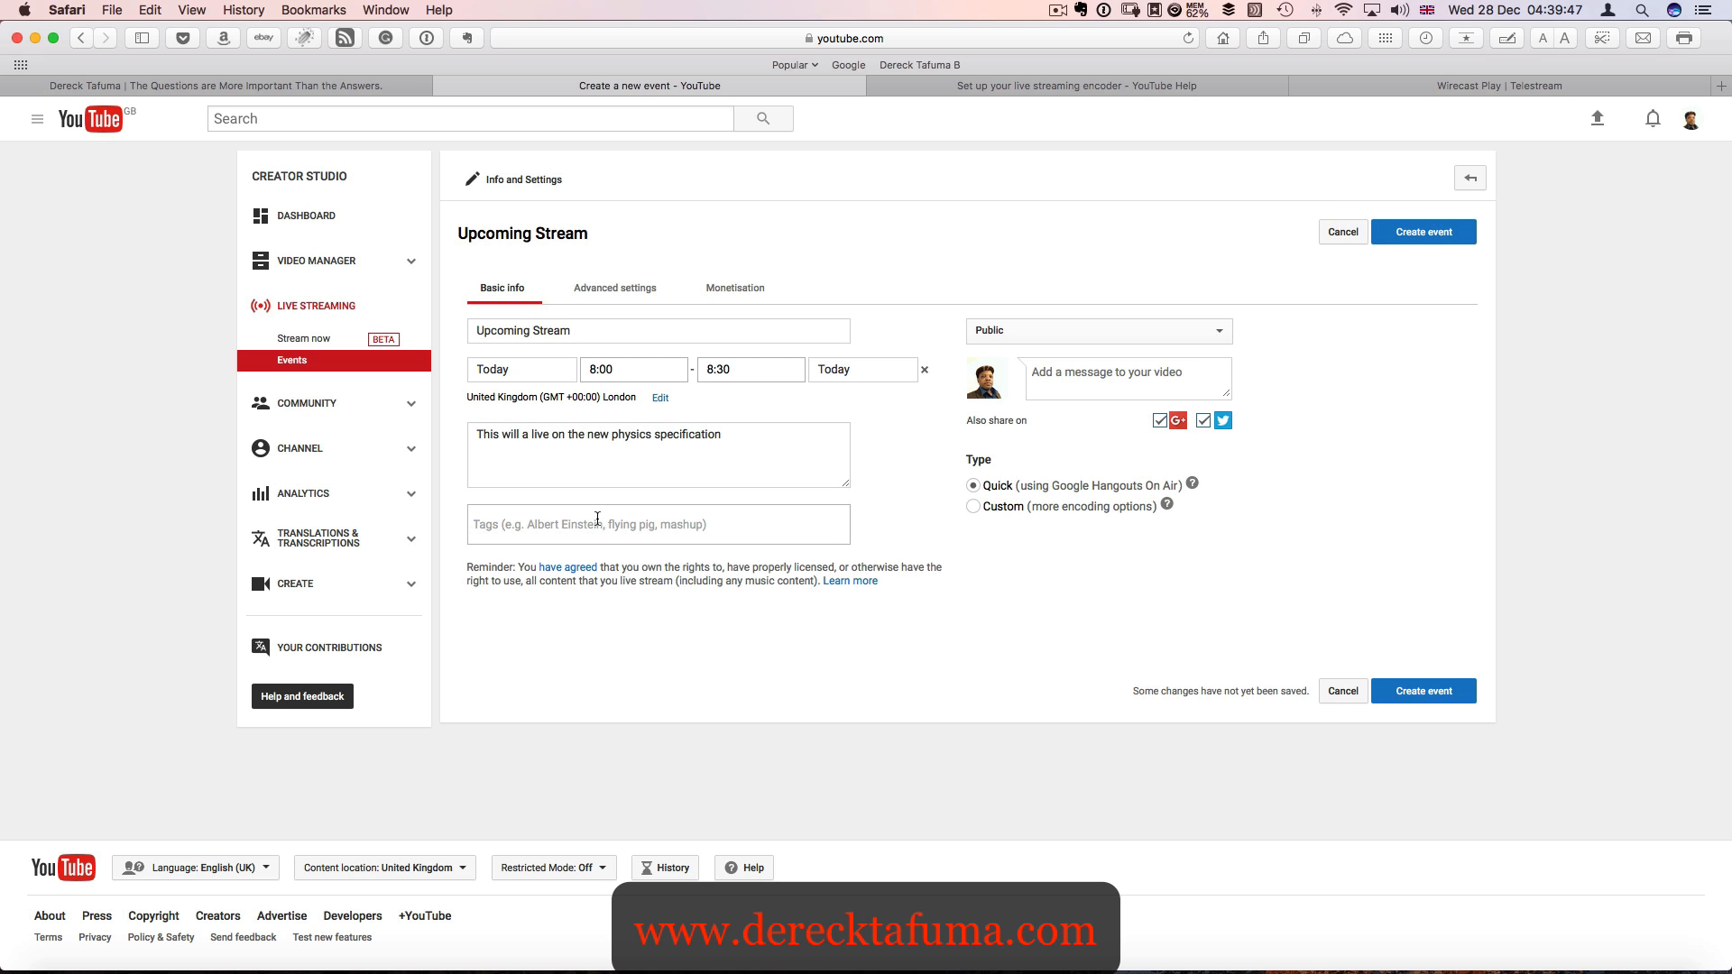
type("physics")
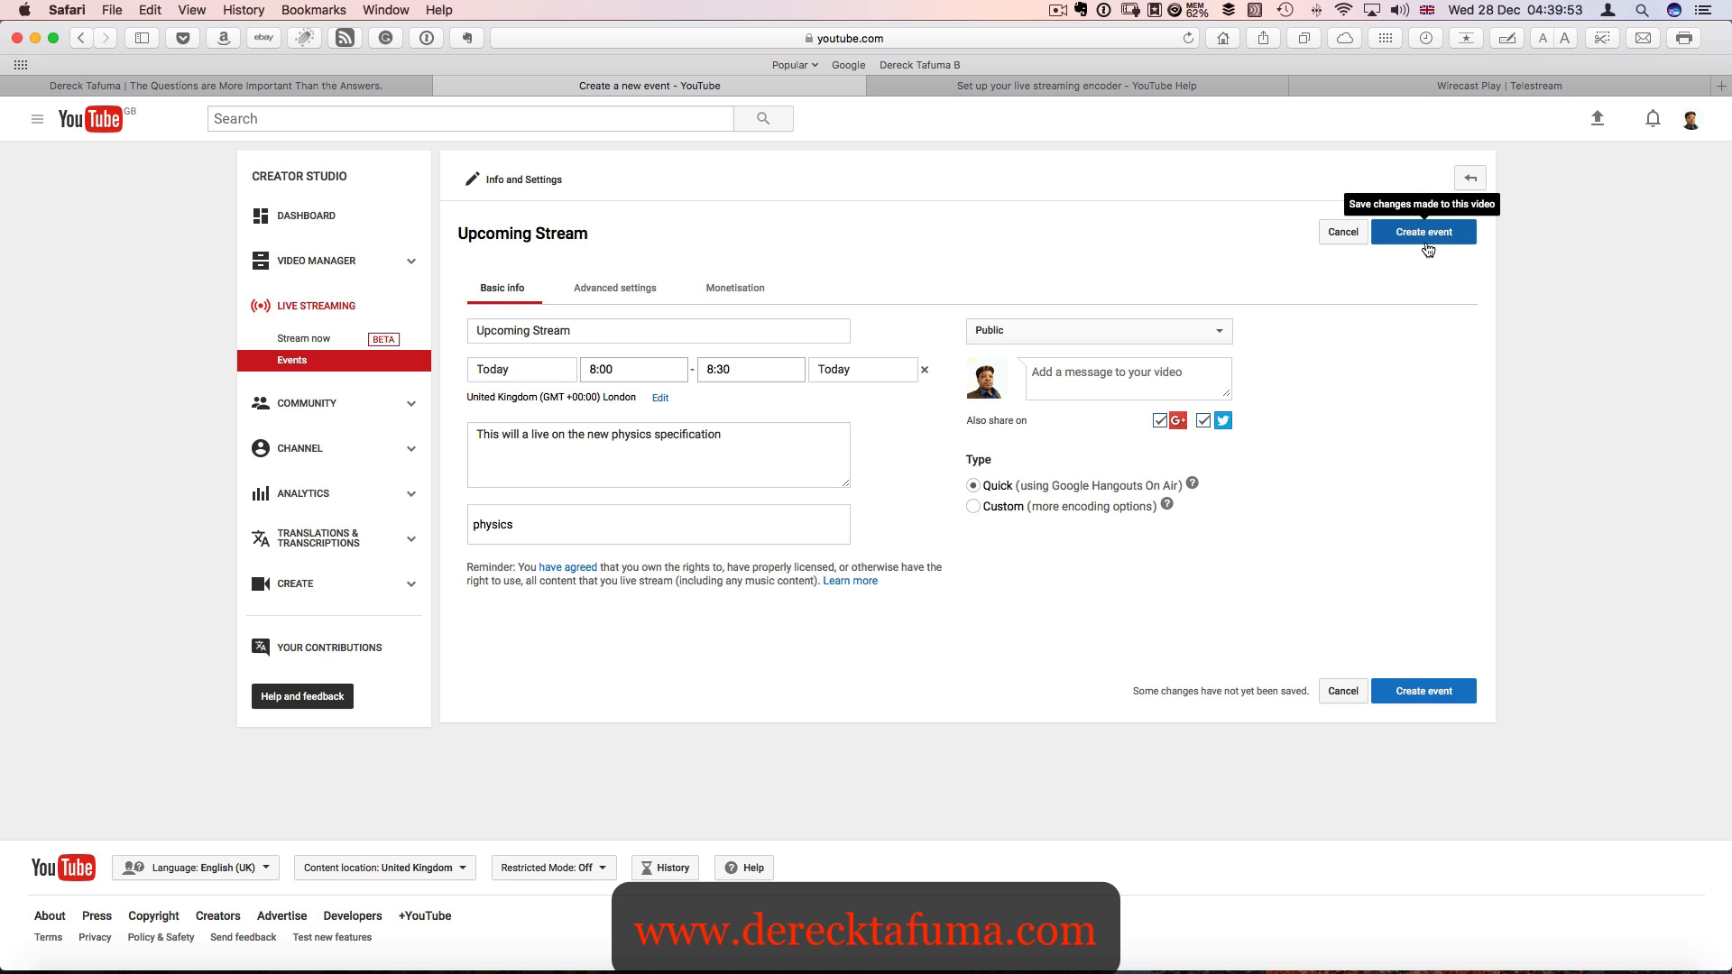
key("Return")
type("new")
key("BackSpace")
key("BackSpace")
key("BackSpace")
type("2017 spe")
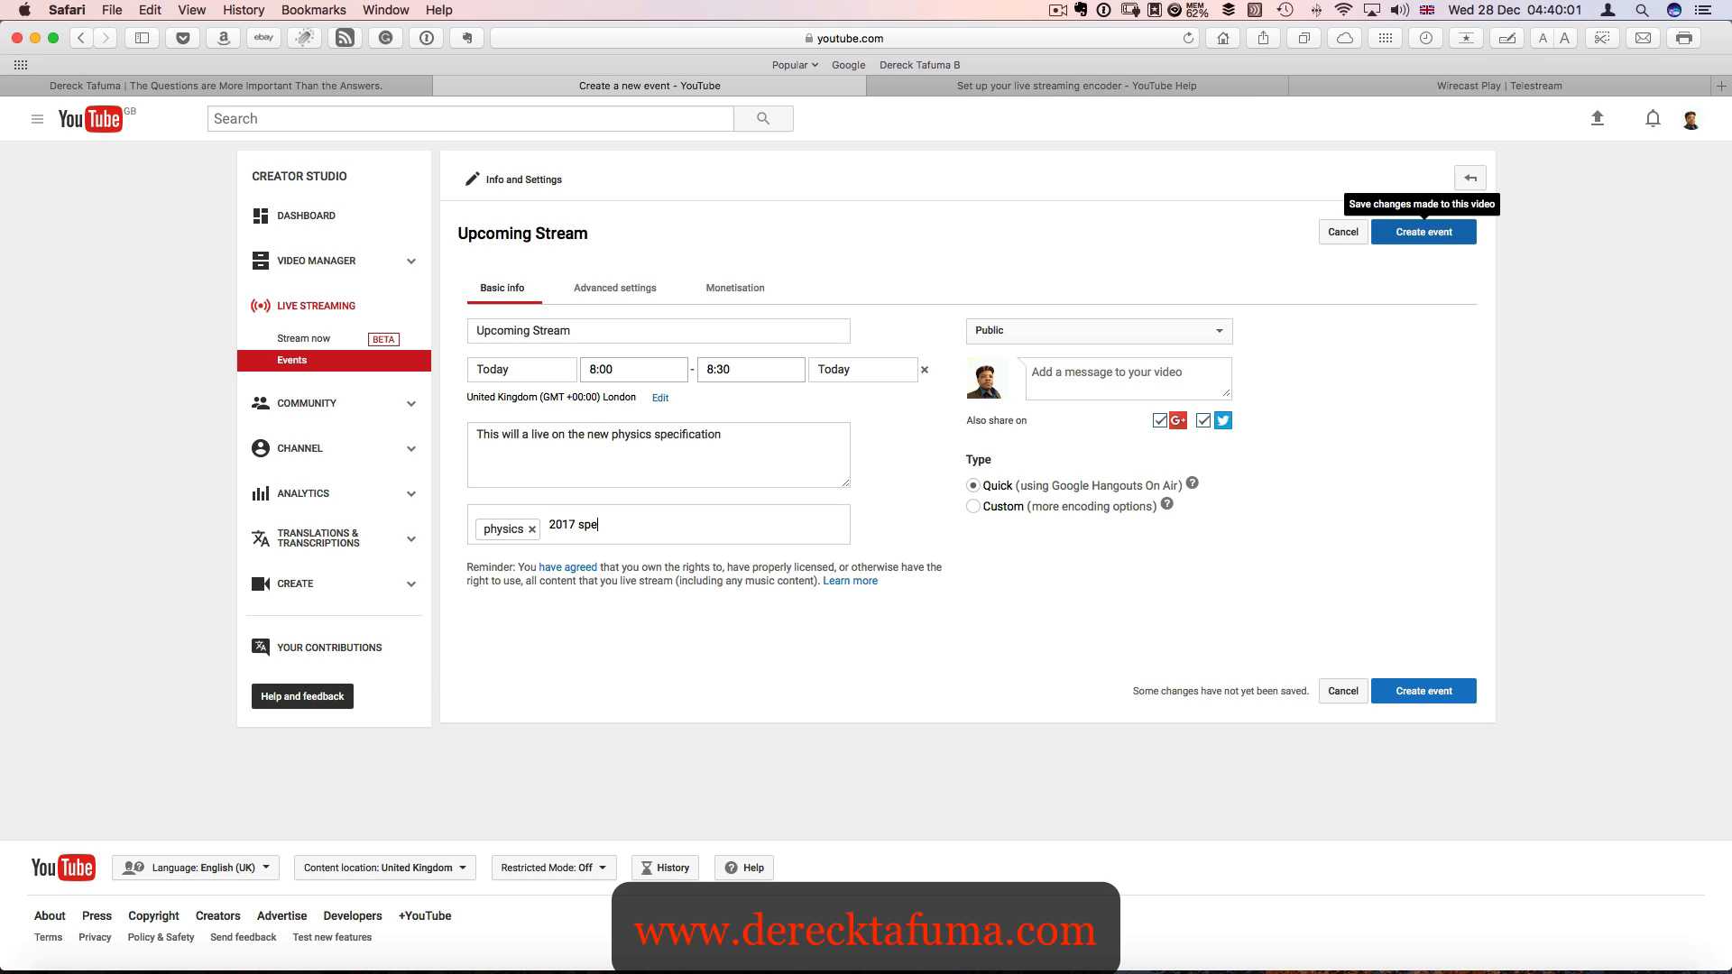
type("cification")
key("Return")
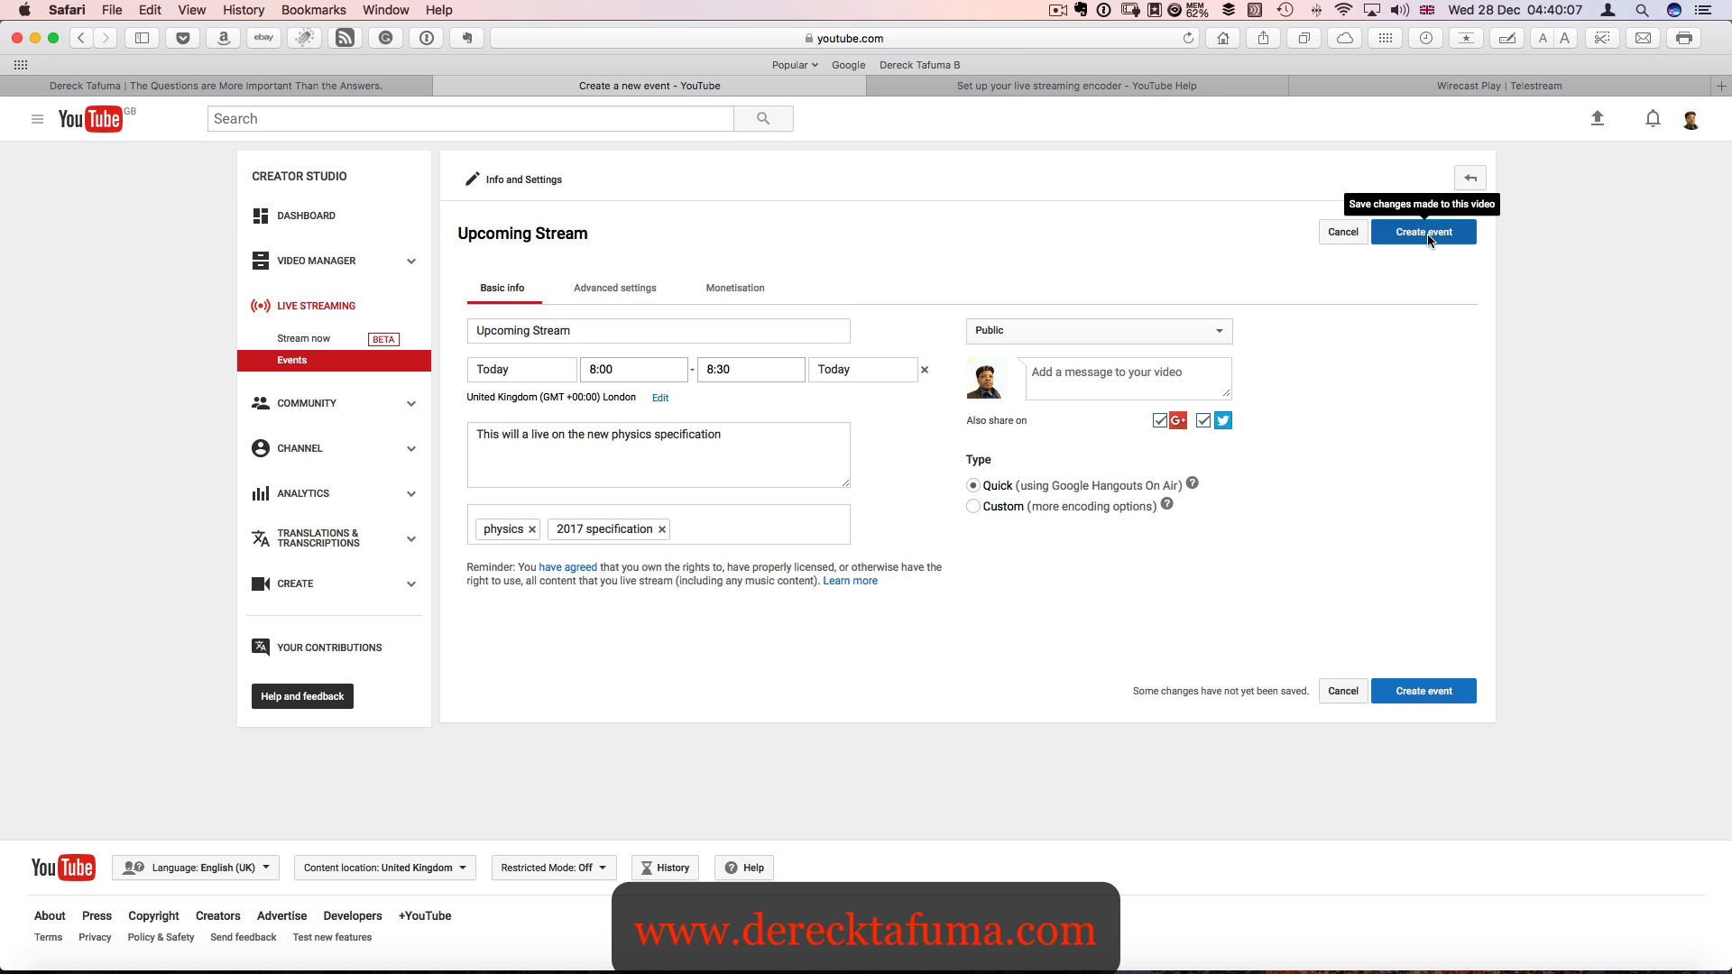
- Look through the event's advanced settings, category choices and monetisation options, and create the event
left_click(633, 291)
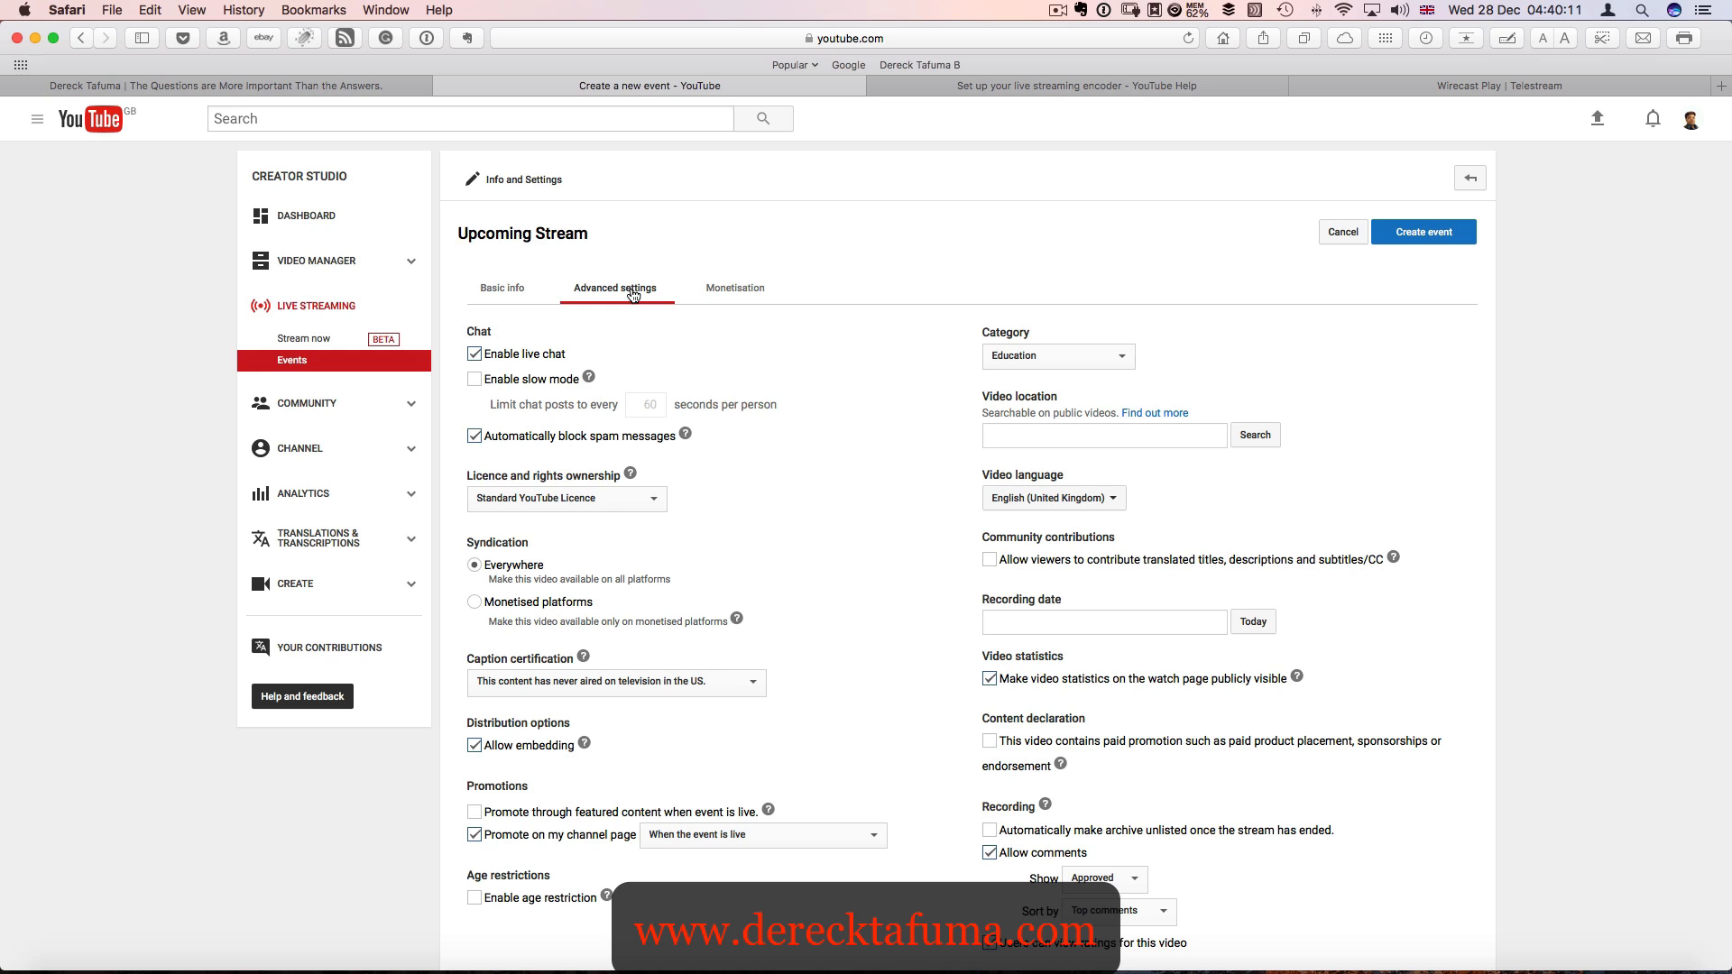
left_click(1118, 357)
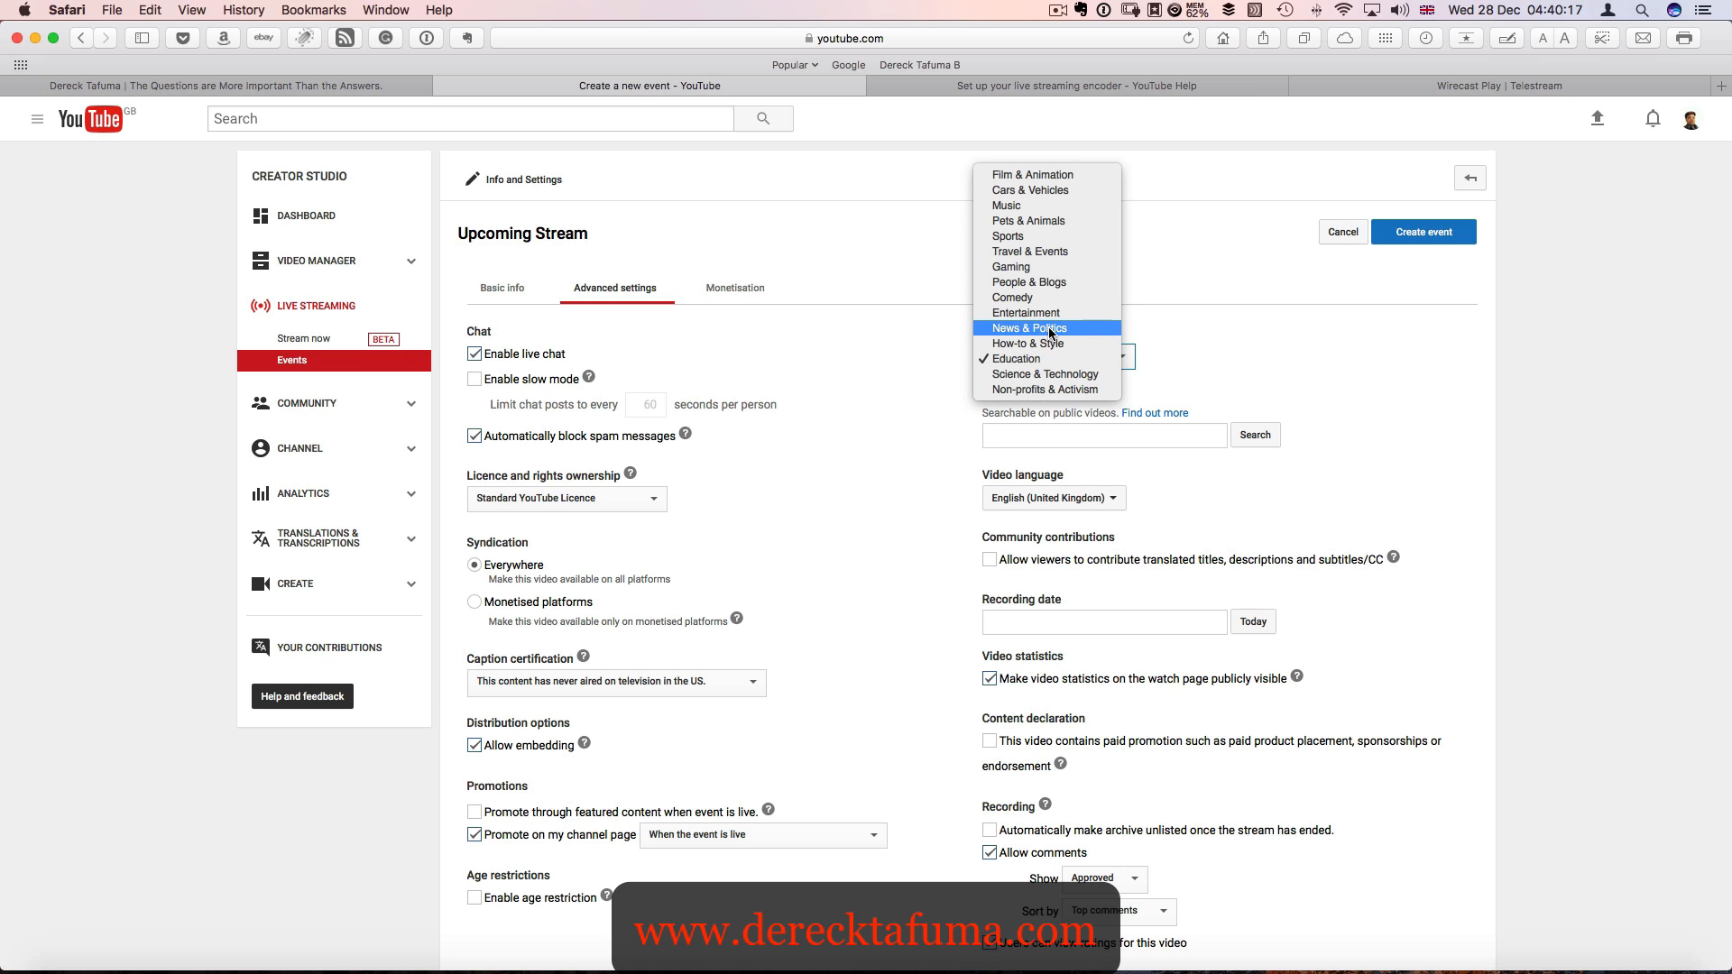
left_click(1403, 307)
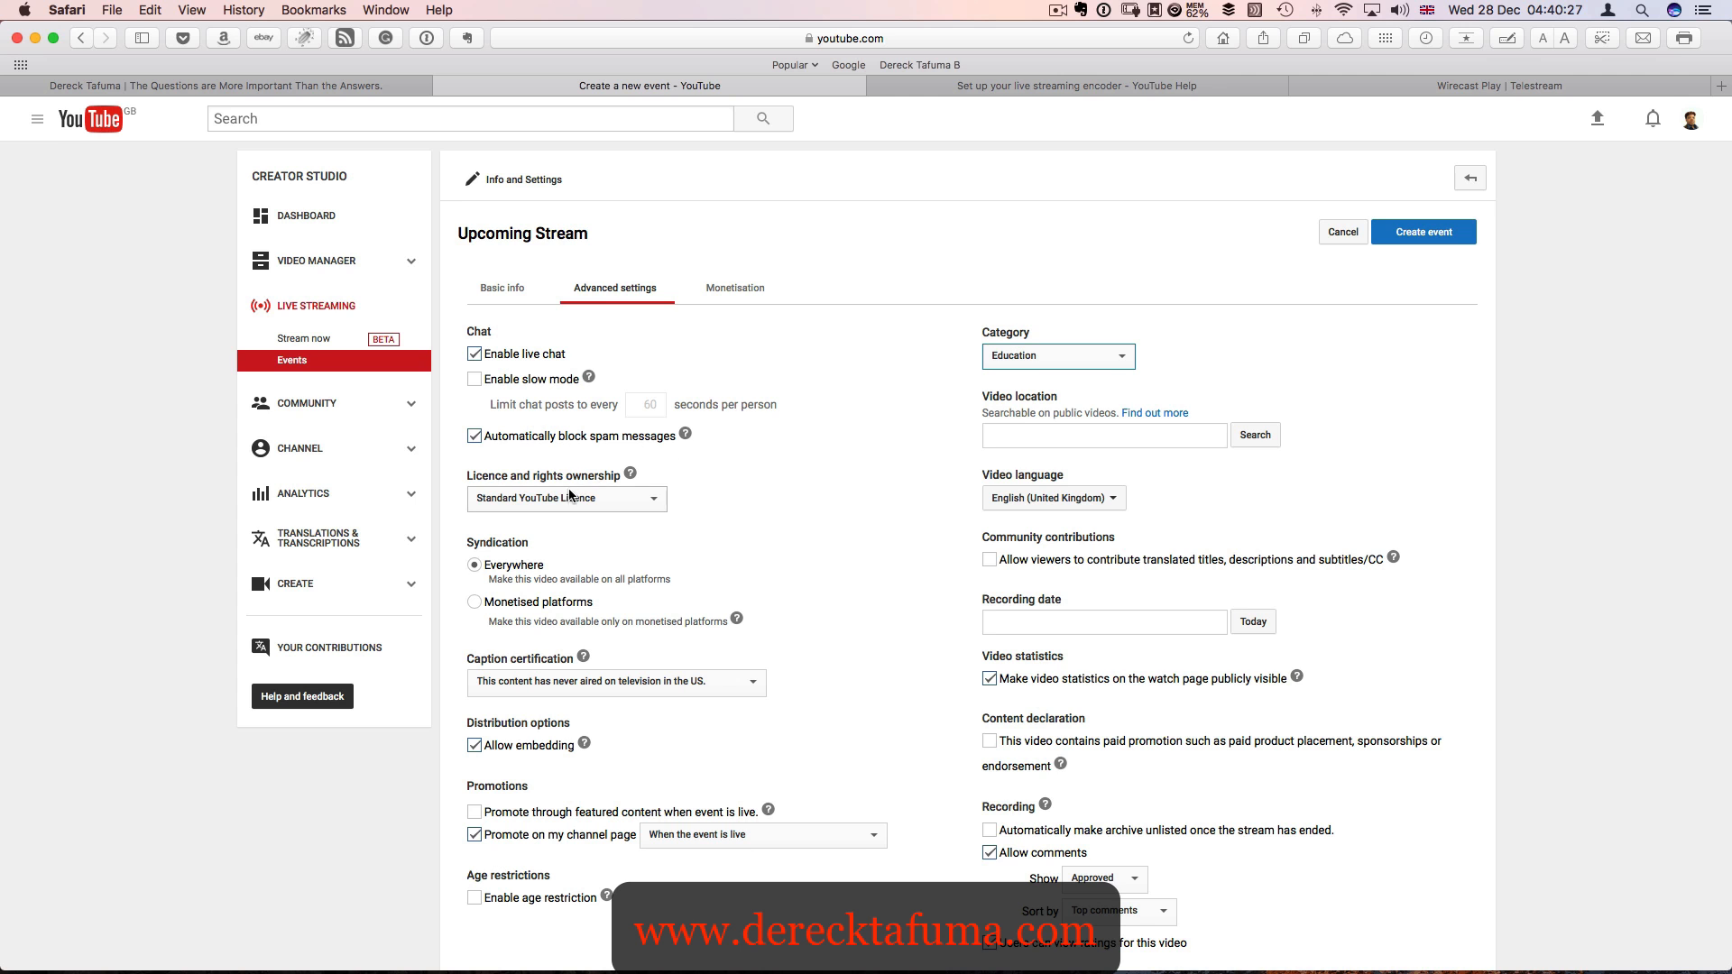
scroll(575, 501, "down", 6)
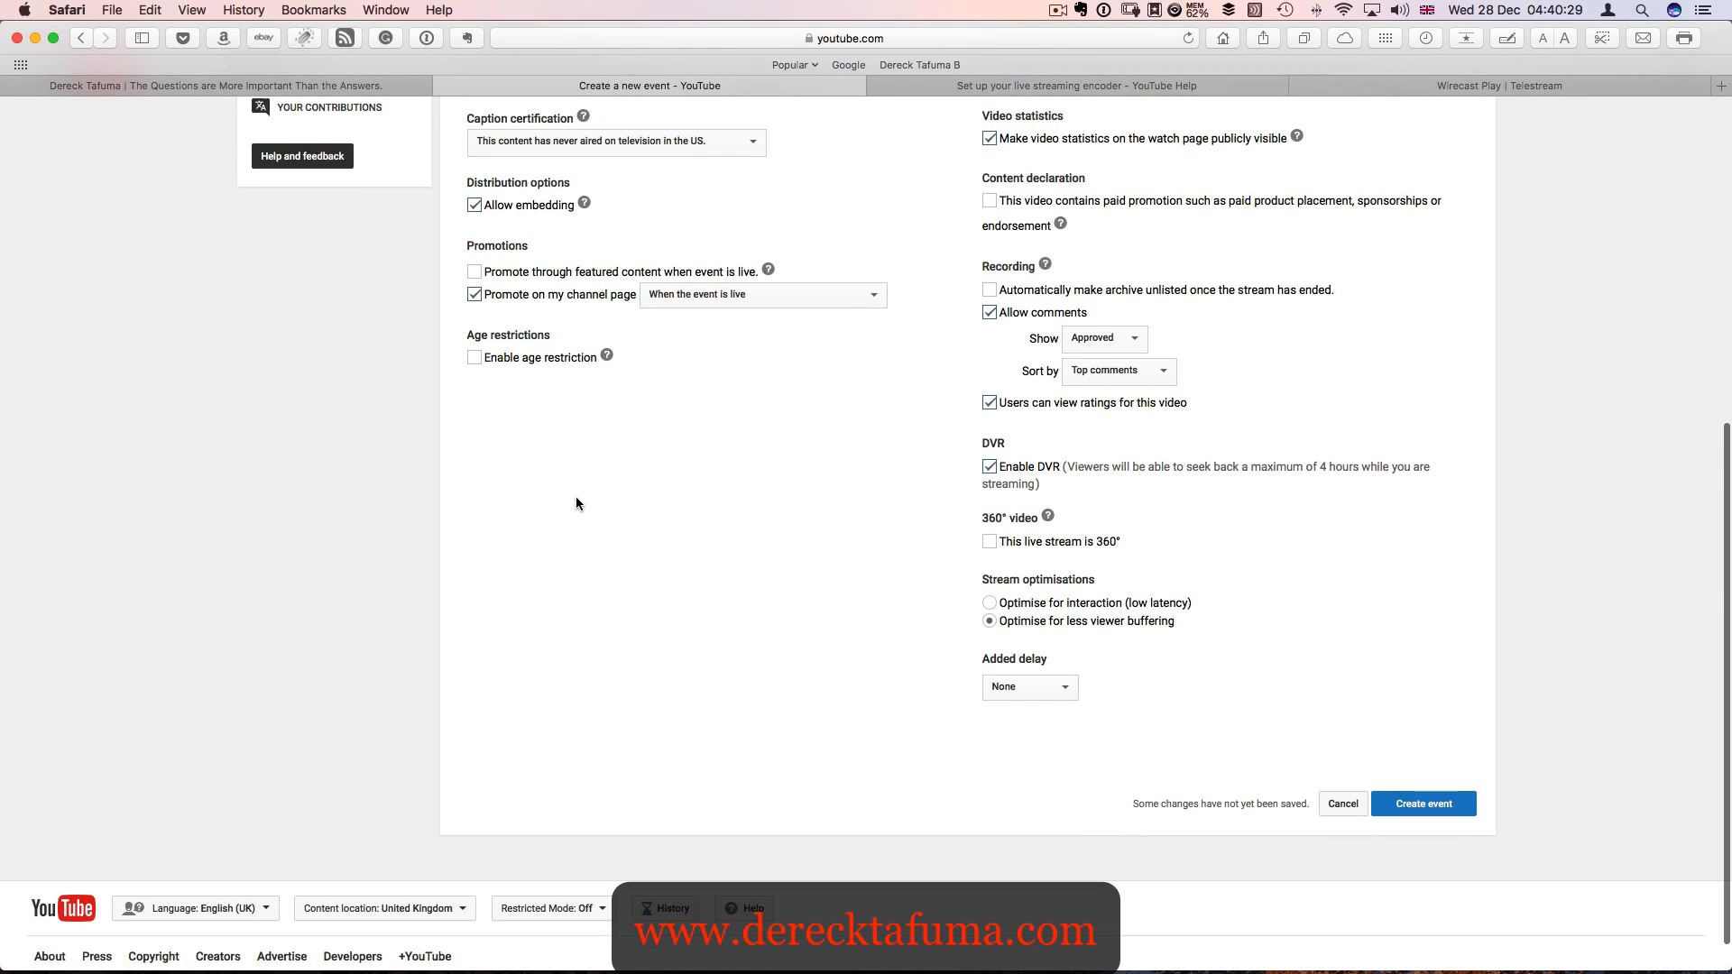
scroll(576, 504, "up", 6)
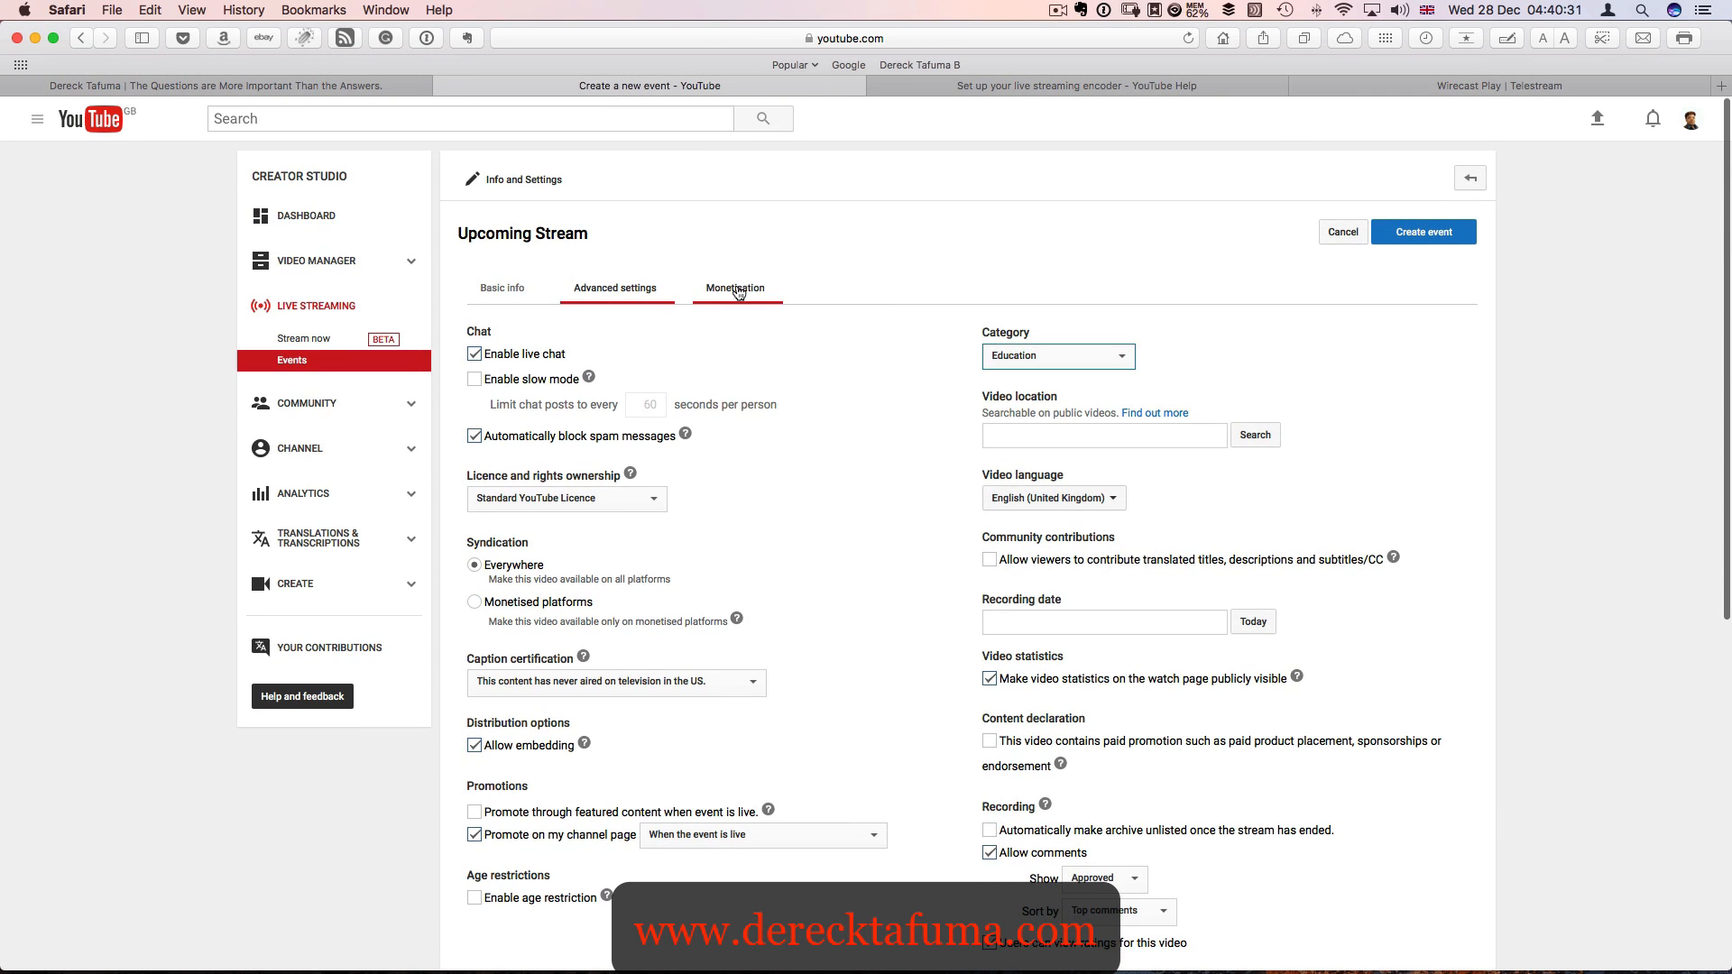
left_click(737, 289)
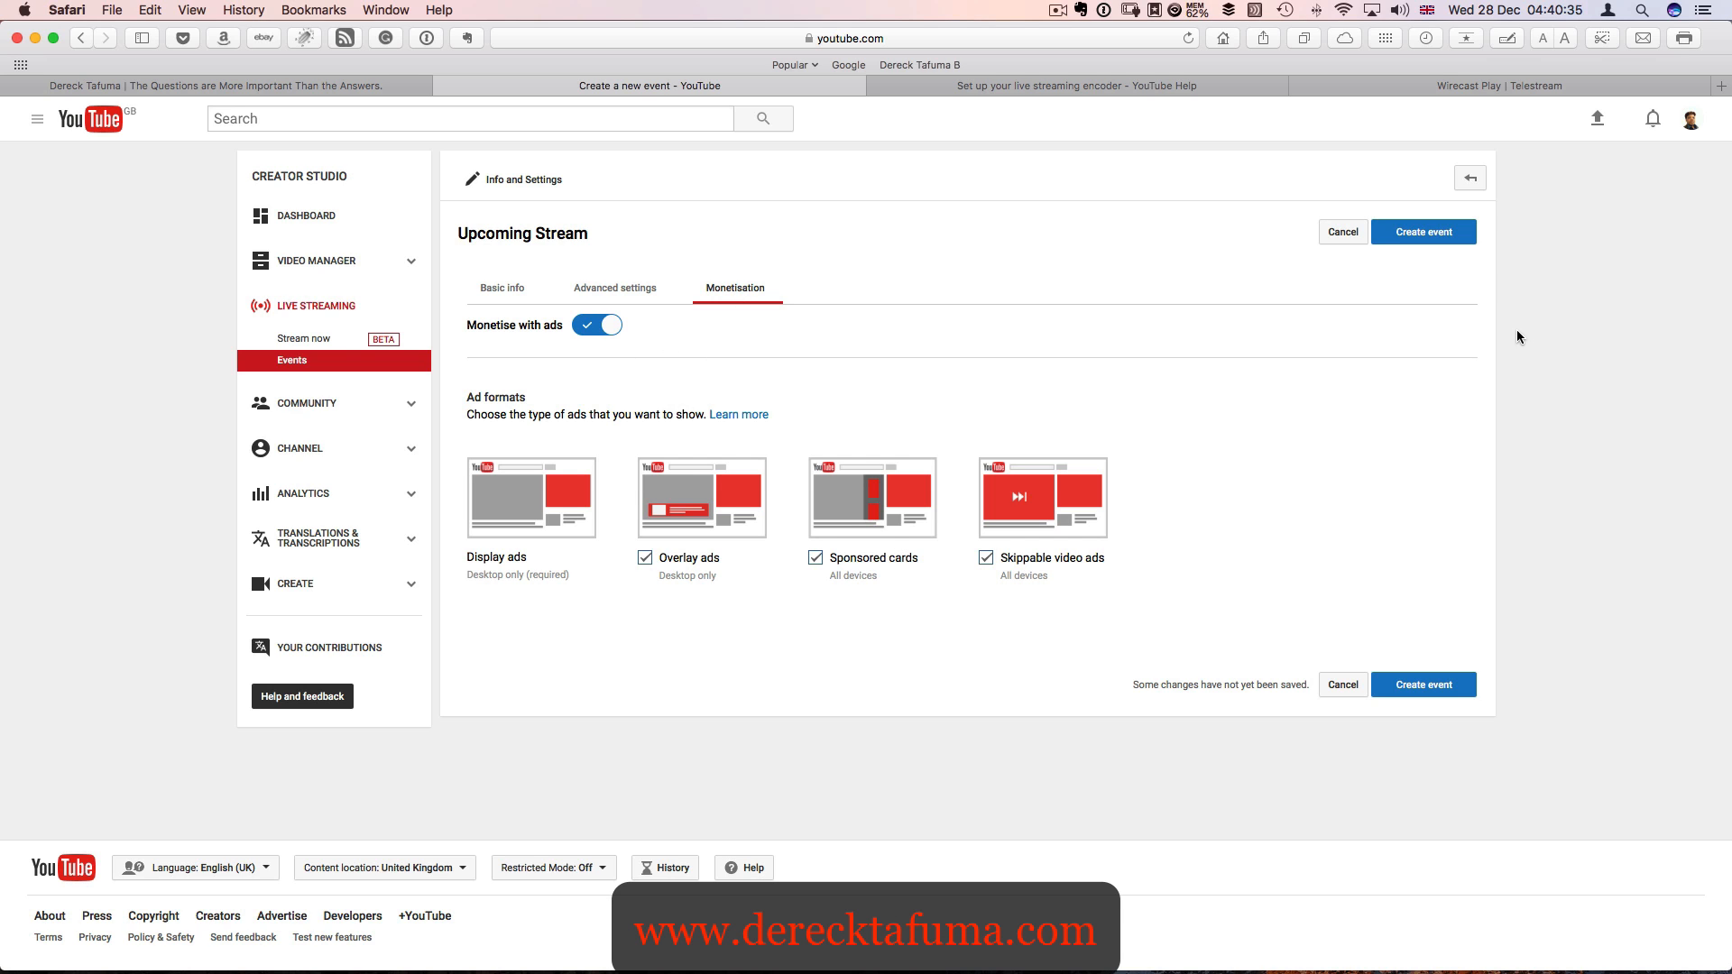
left_click(1444, 235)
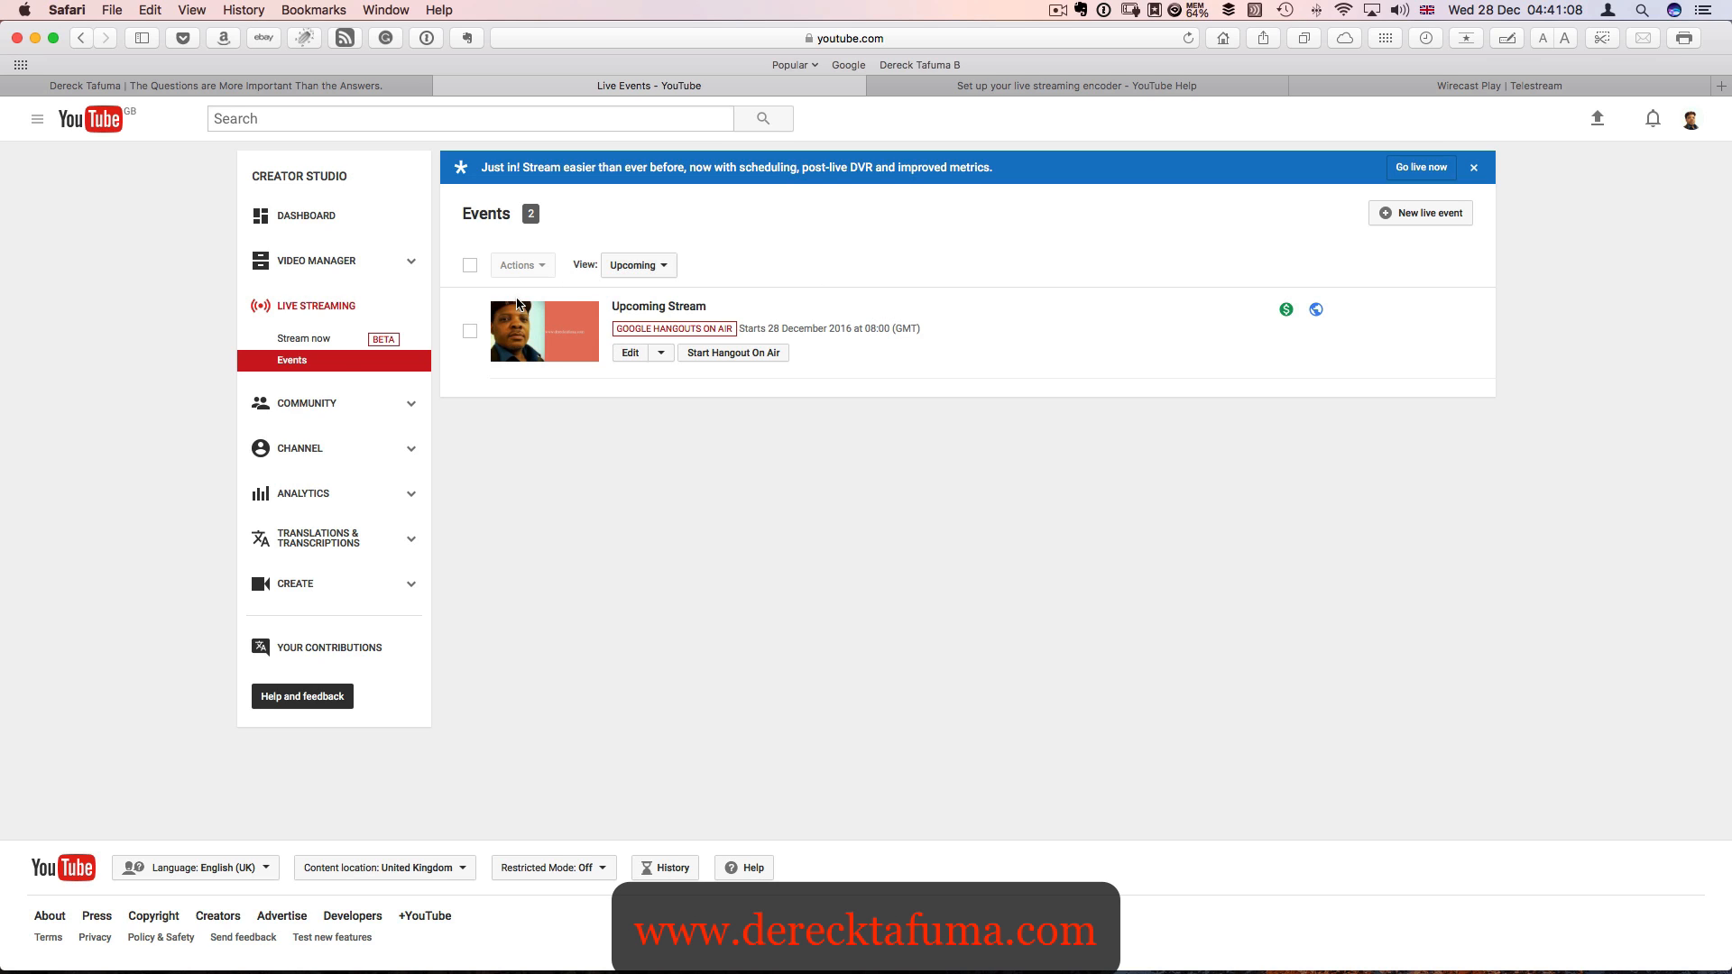
- View the Stream now page and the Creator Studio dashboard
left_click(311, 342)
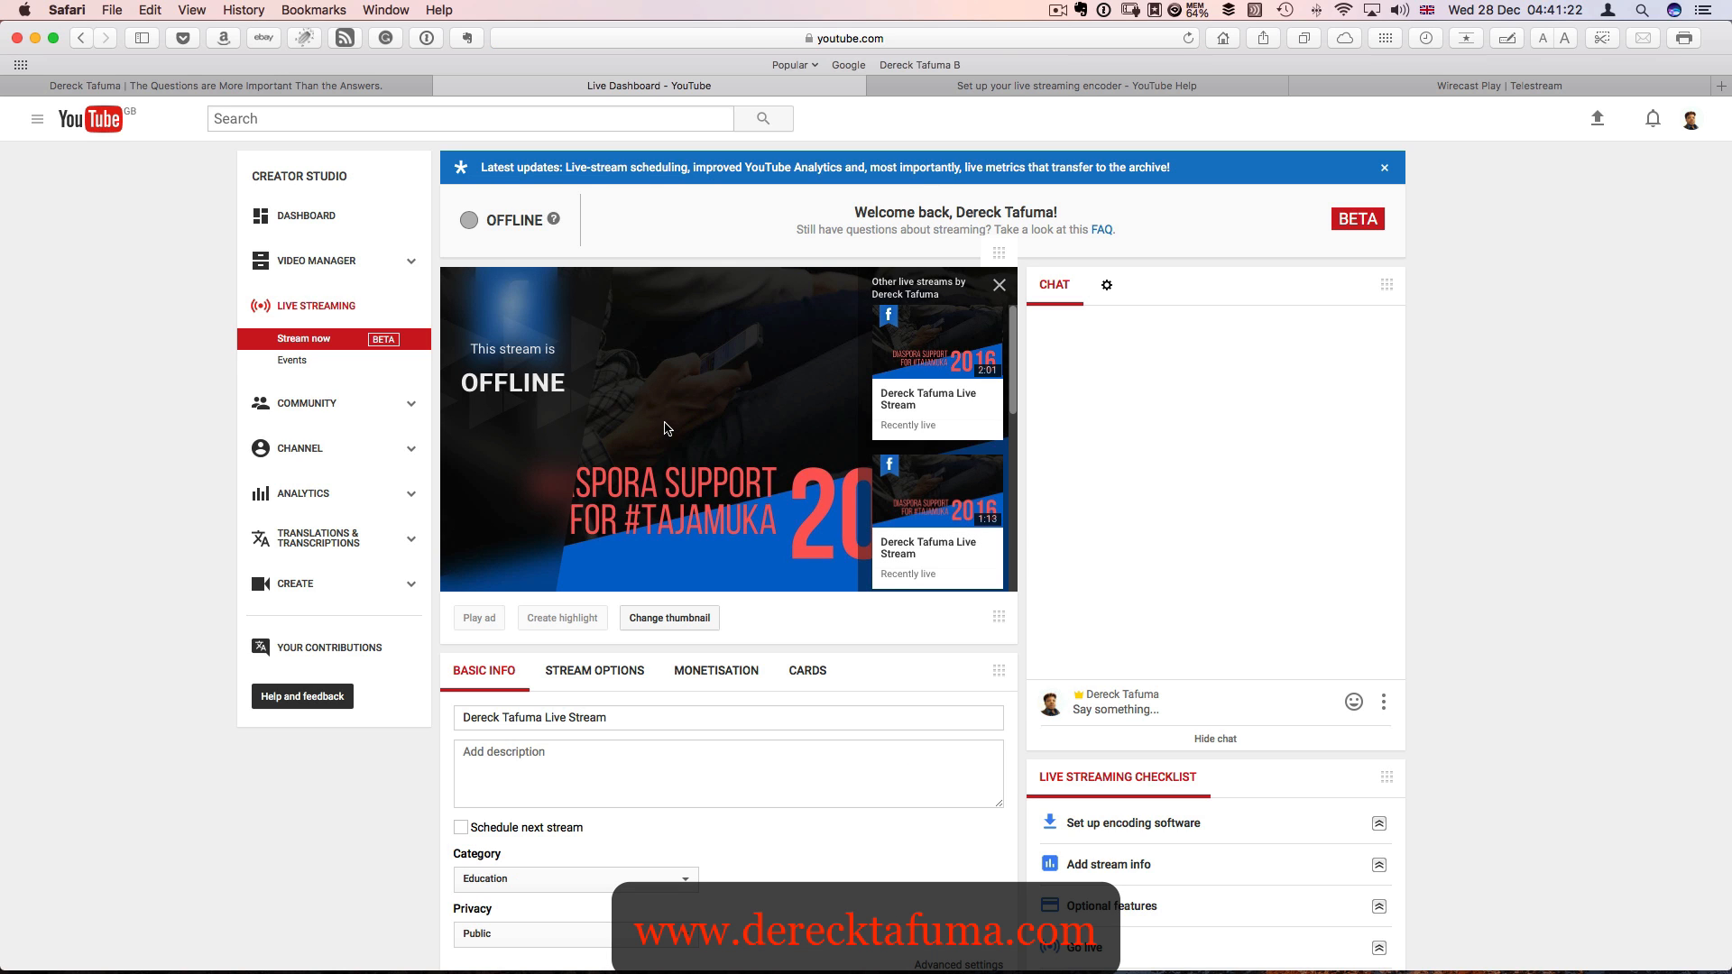
left_click(300, 218)
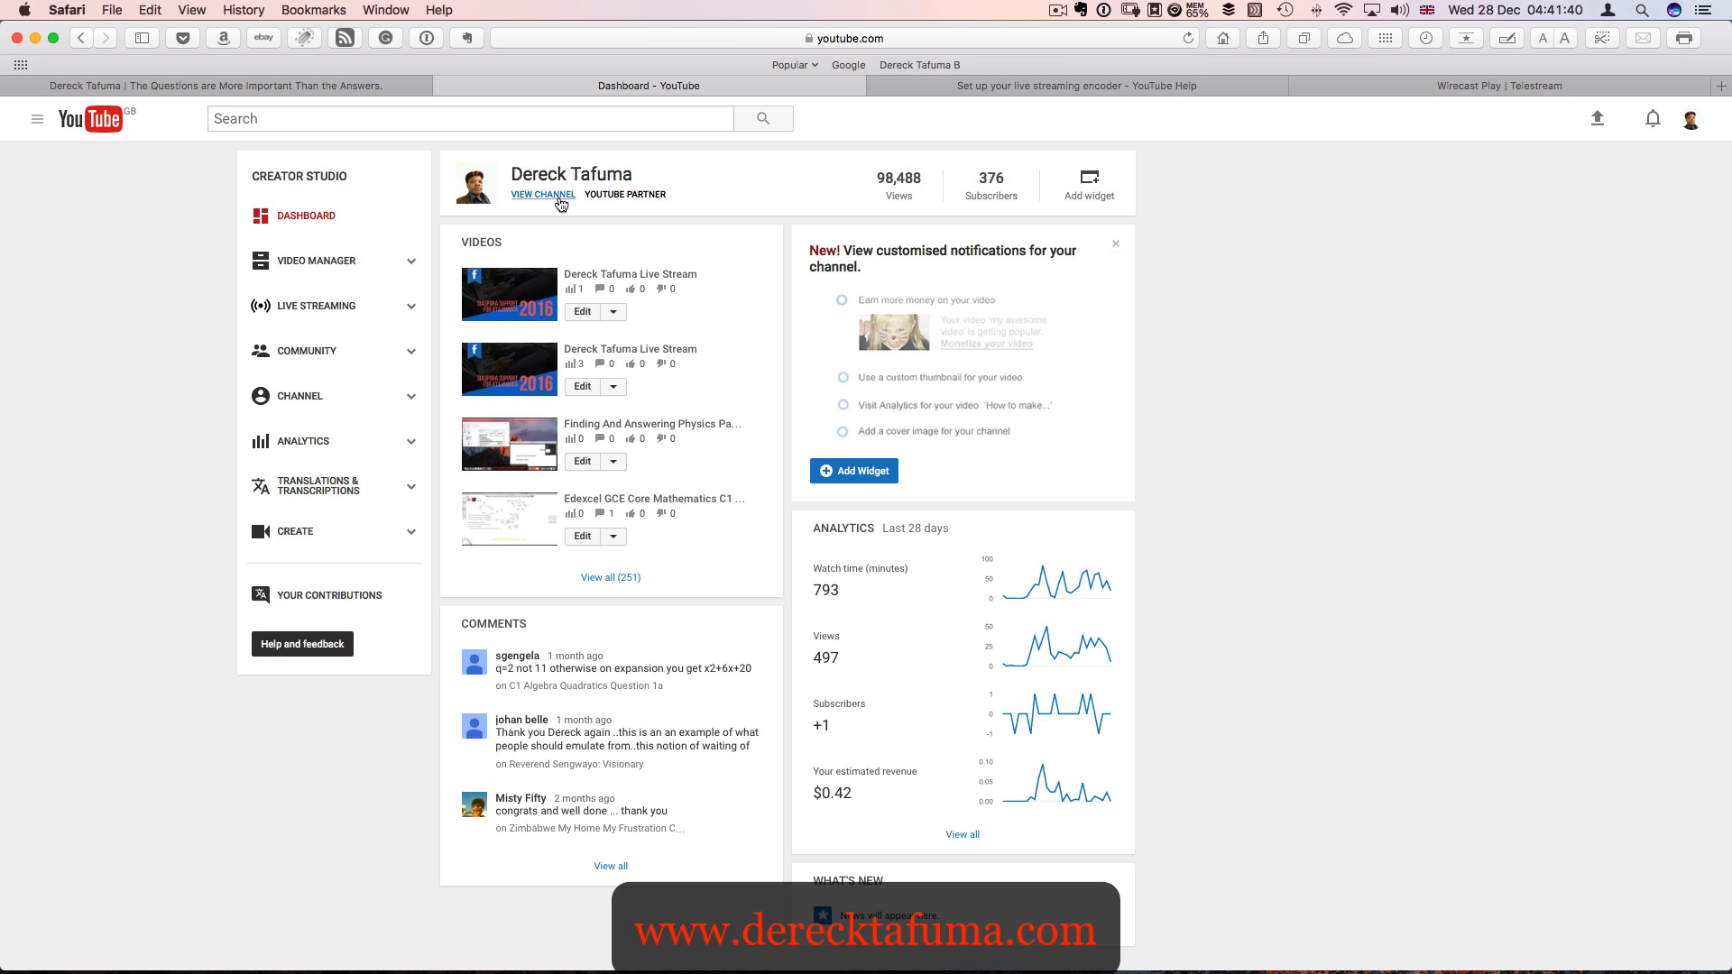
- Set the privacy of the newest live stream recording in the Video Manager to Private and save the changes
left_click(332, 262)
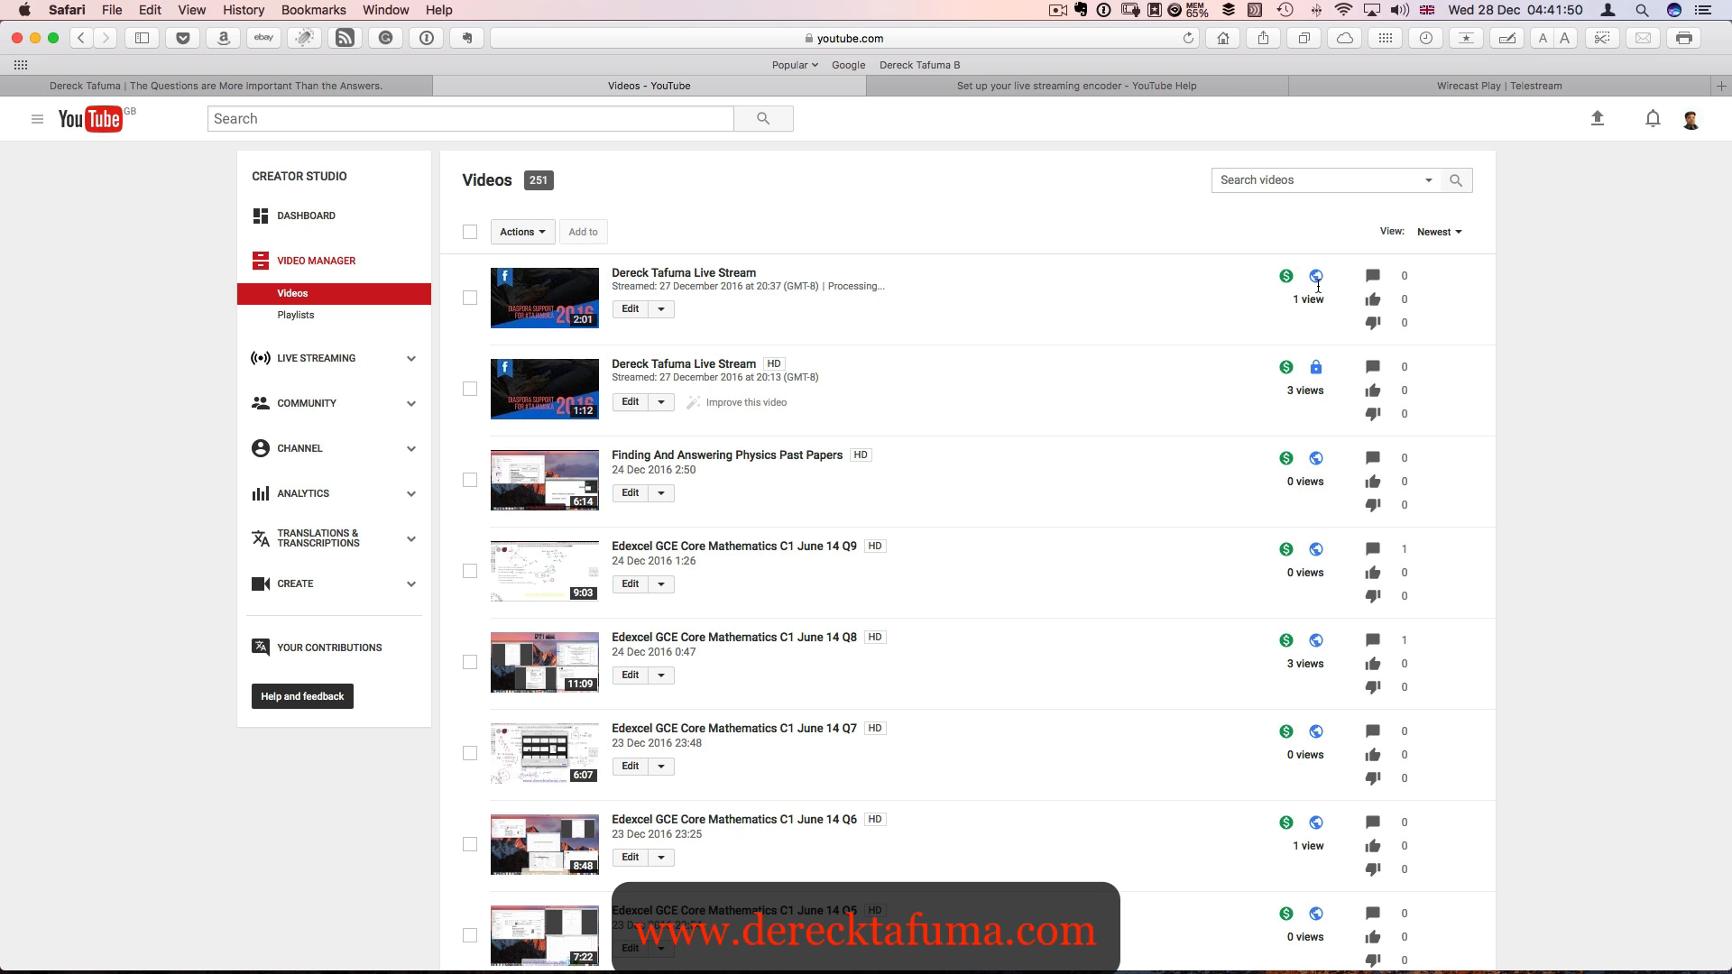
left_click(630, 309)
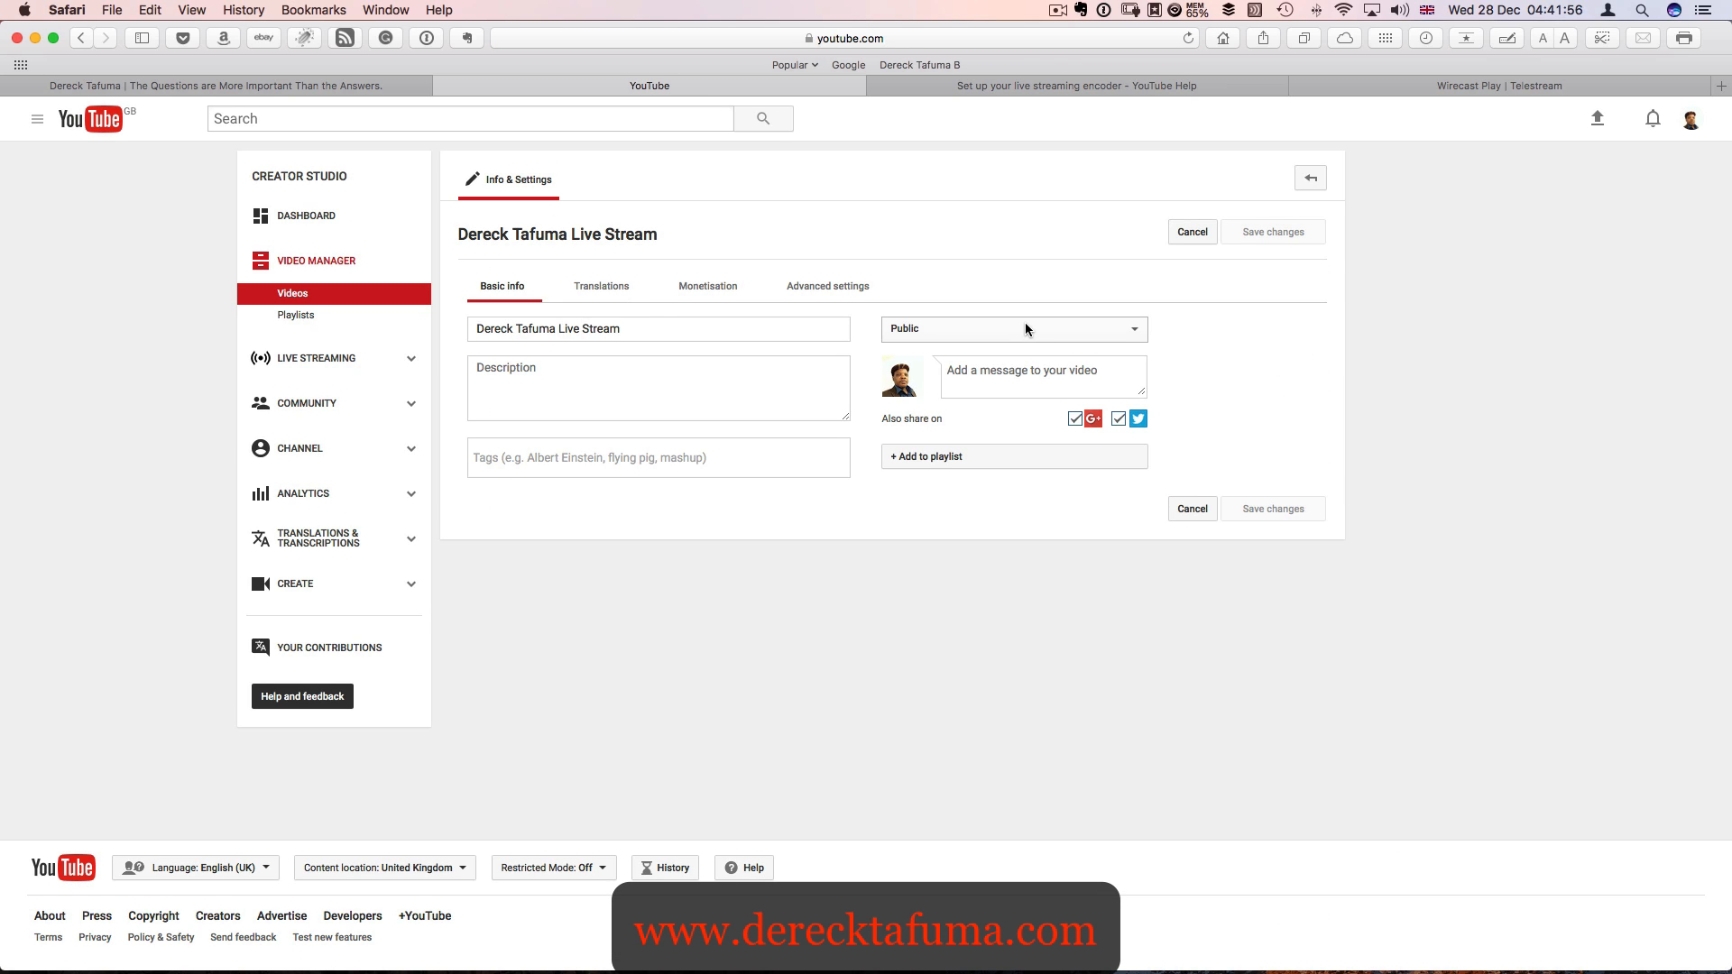
left_click(1024, 328)
left_click(1023, 362)
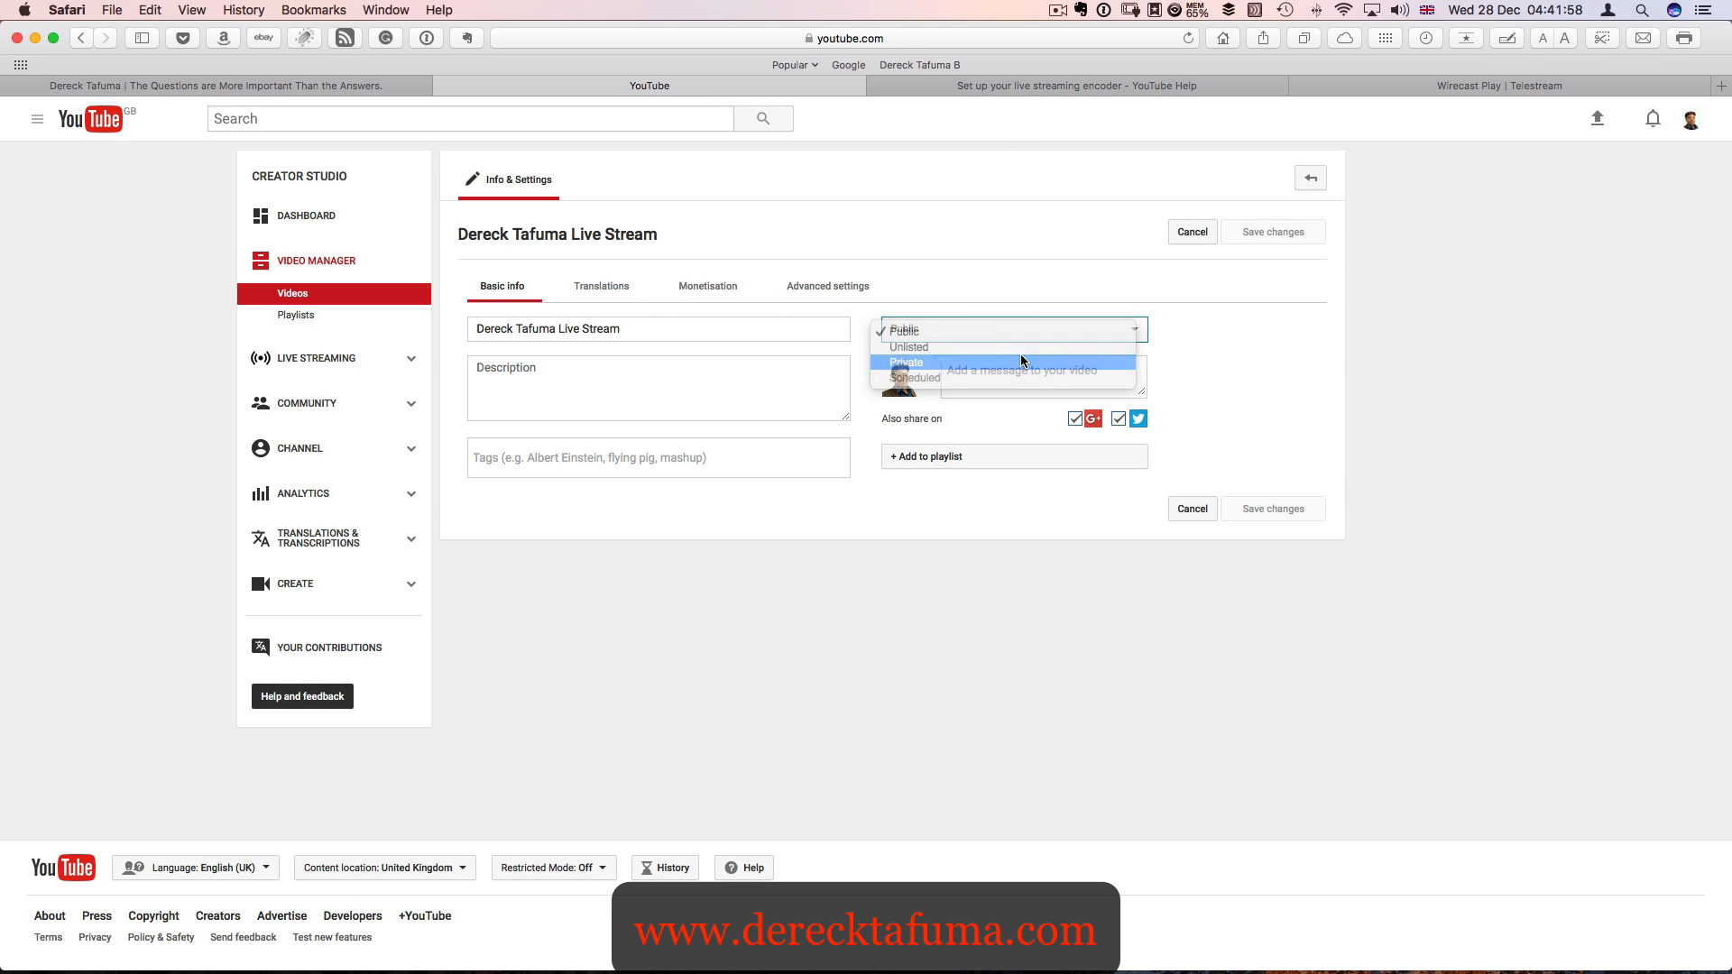
left_click(1261, 235)
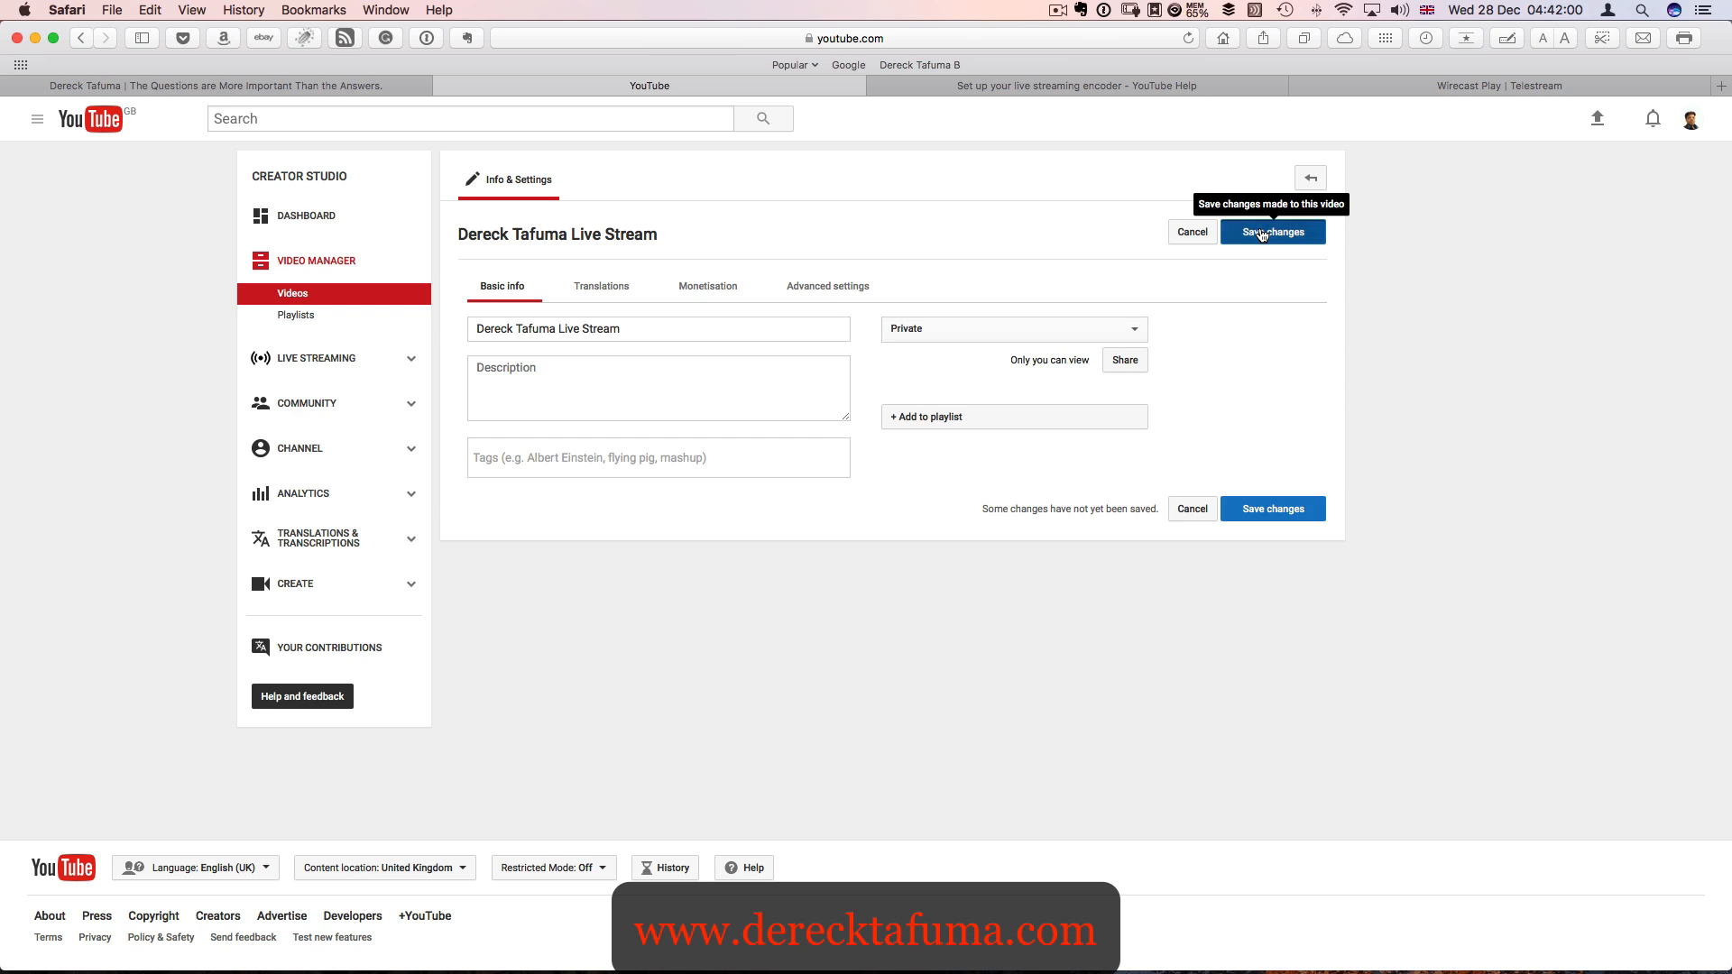